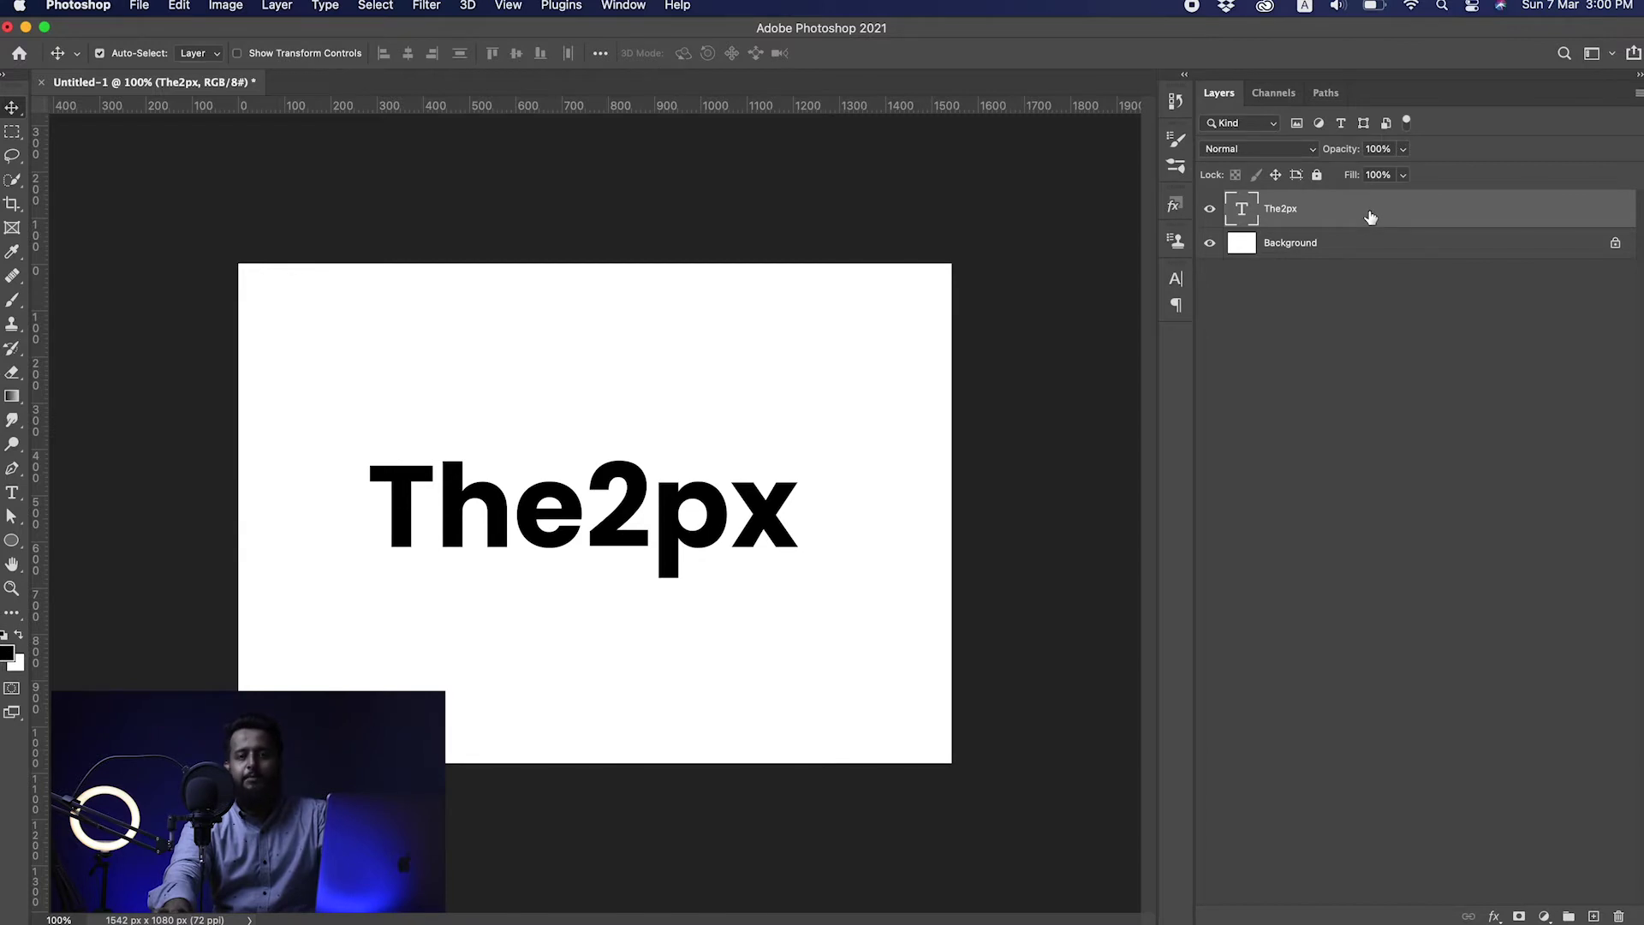
Open the layer style settings of the The2px text layer and add a Drop Shadow effect.
double_click(1370, 217)
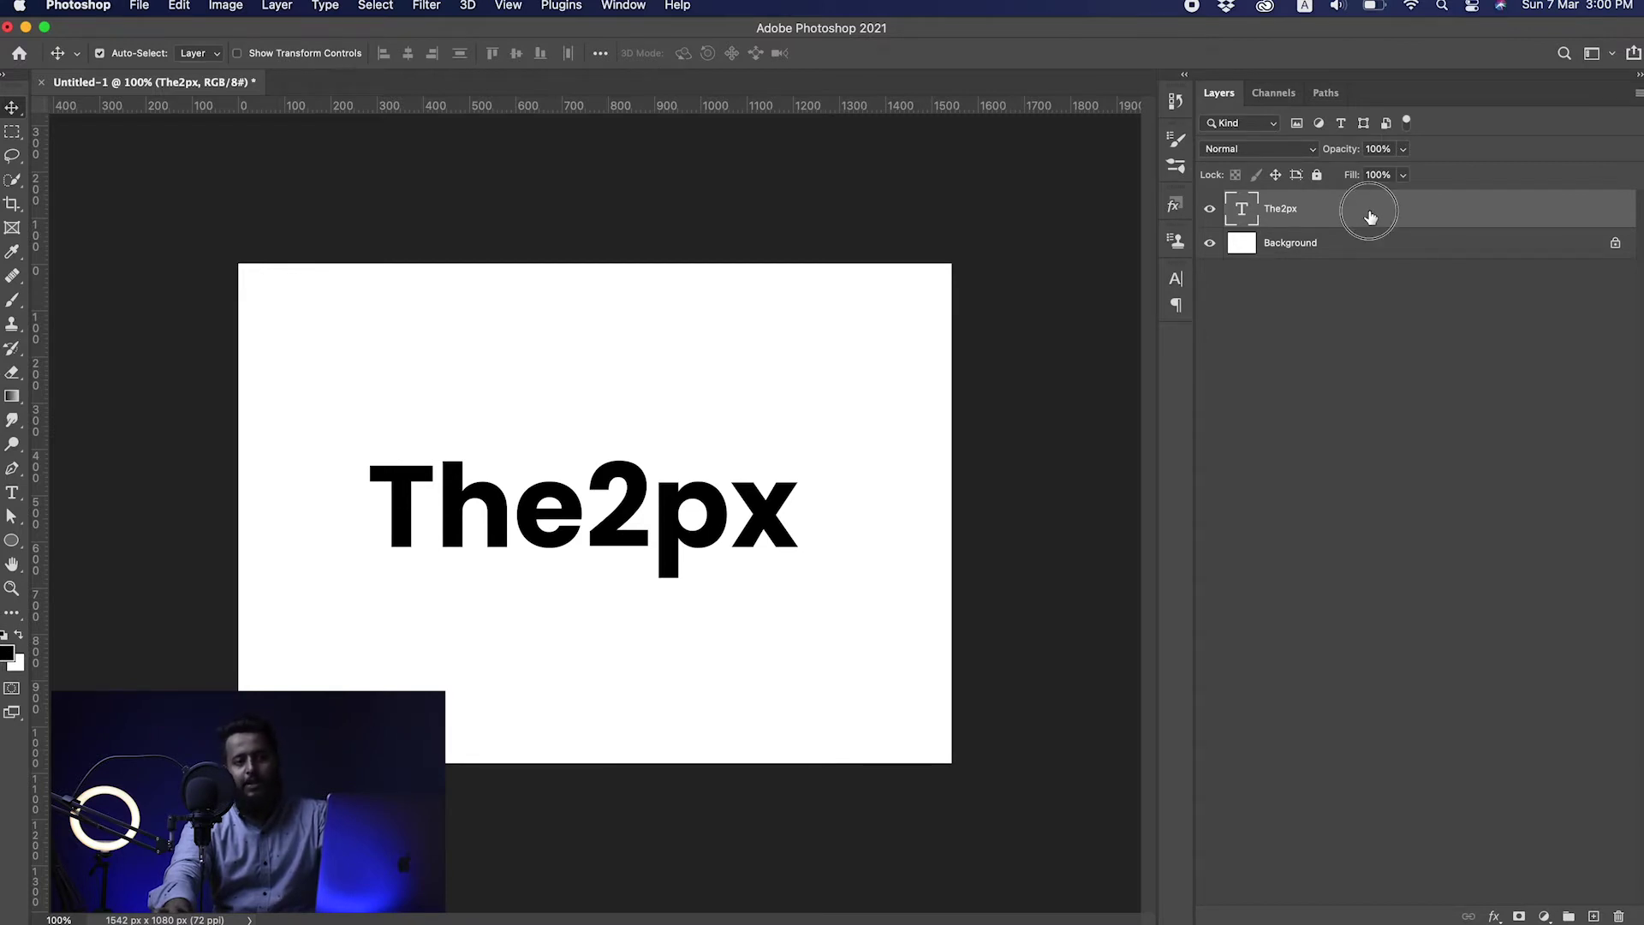
left_click_drag(929, 75, 863, 81)
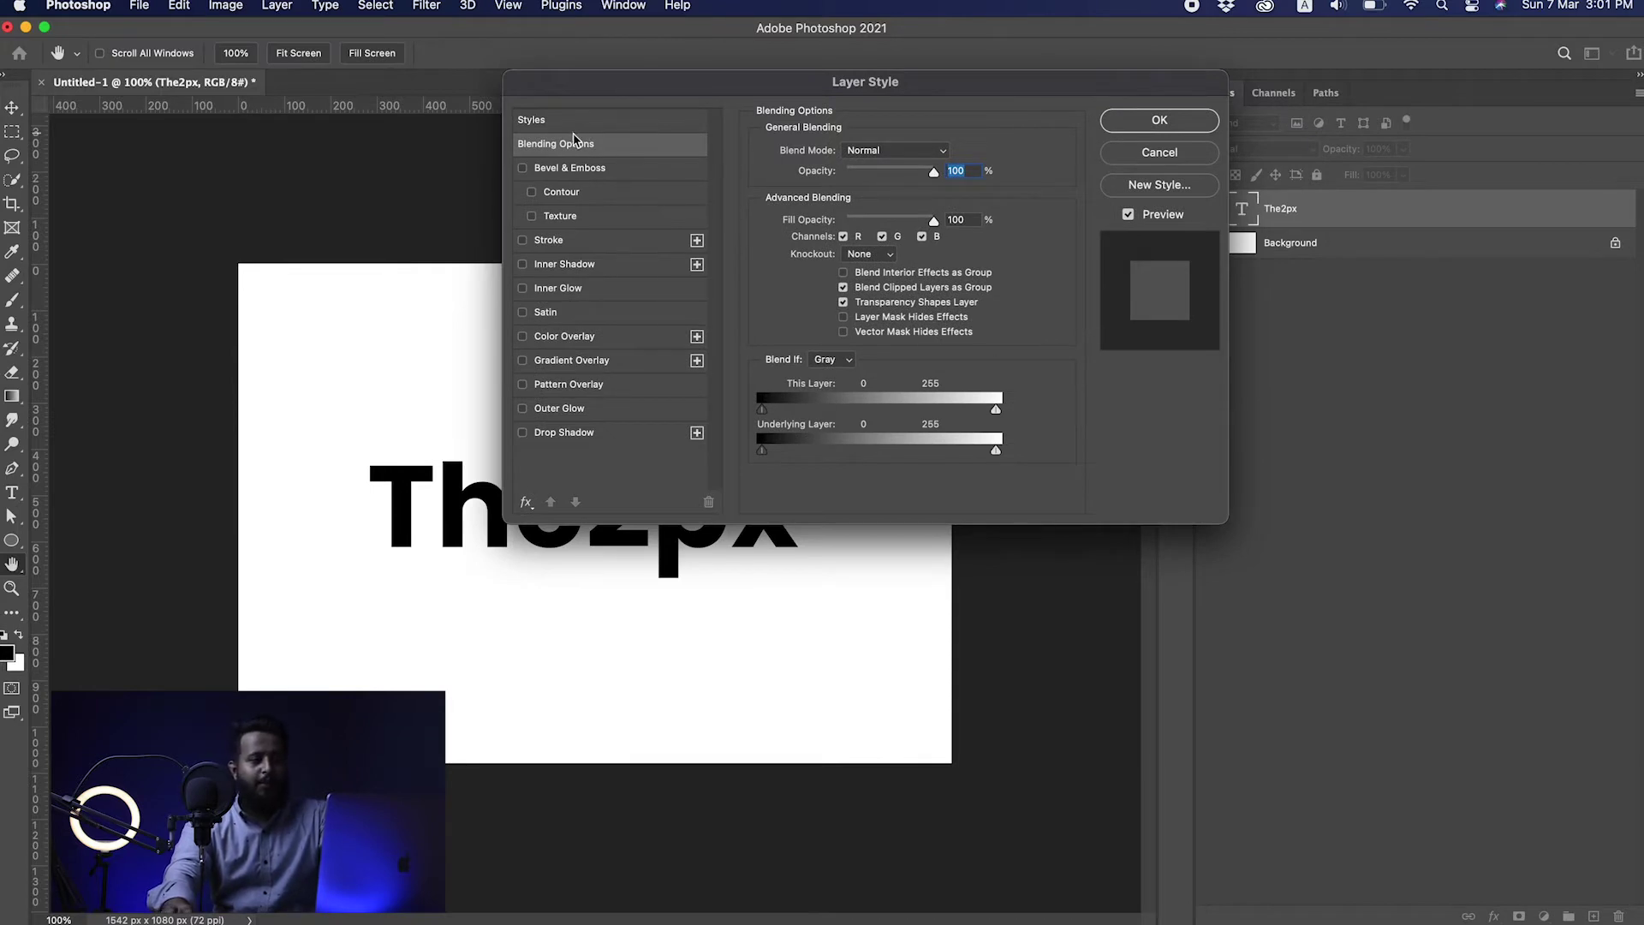
left_click_drag(757, 85, 1082, 64)
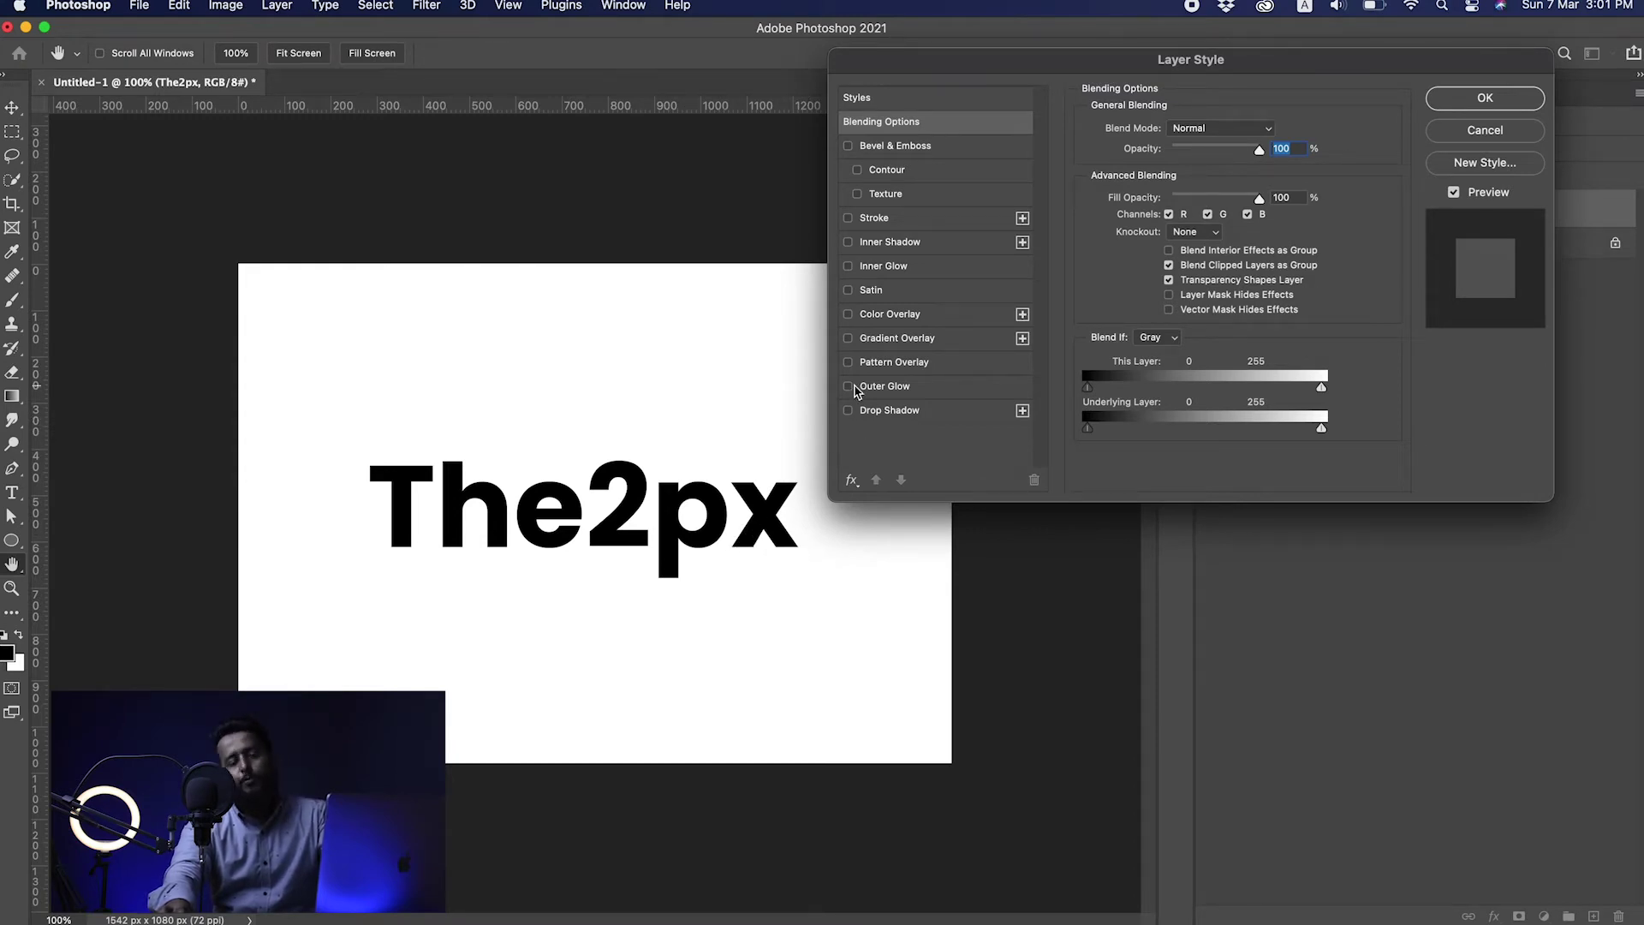
left_click(891, 414)
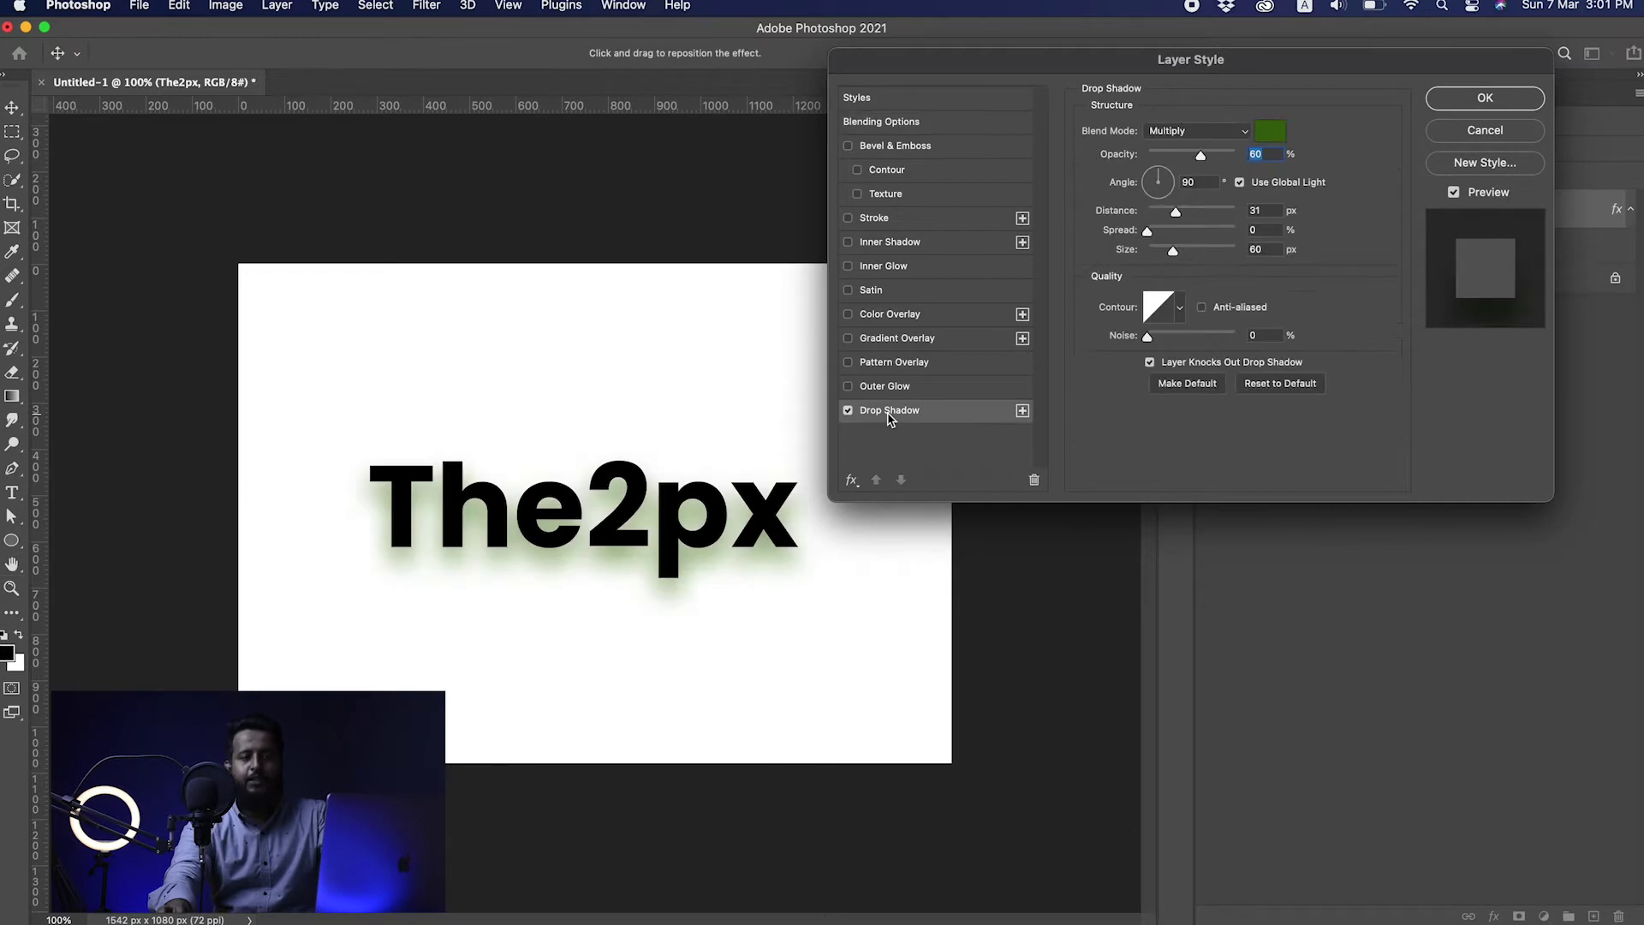
Change the drop shadow's colour to black (000000).
scroll(599, 565, "up", 5)
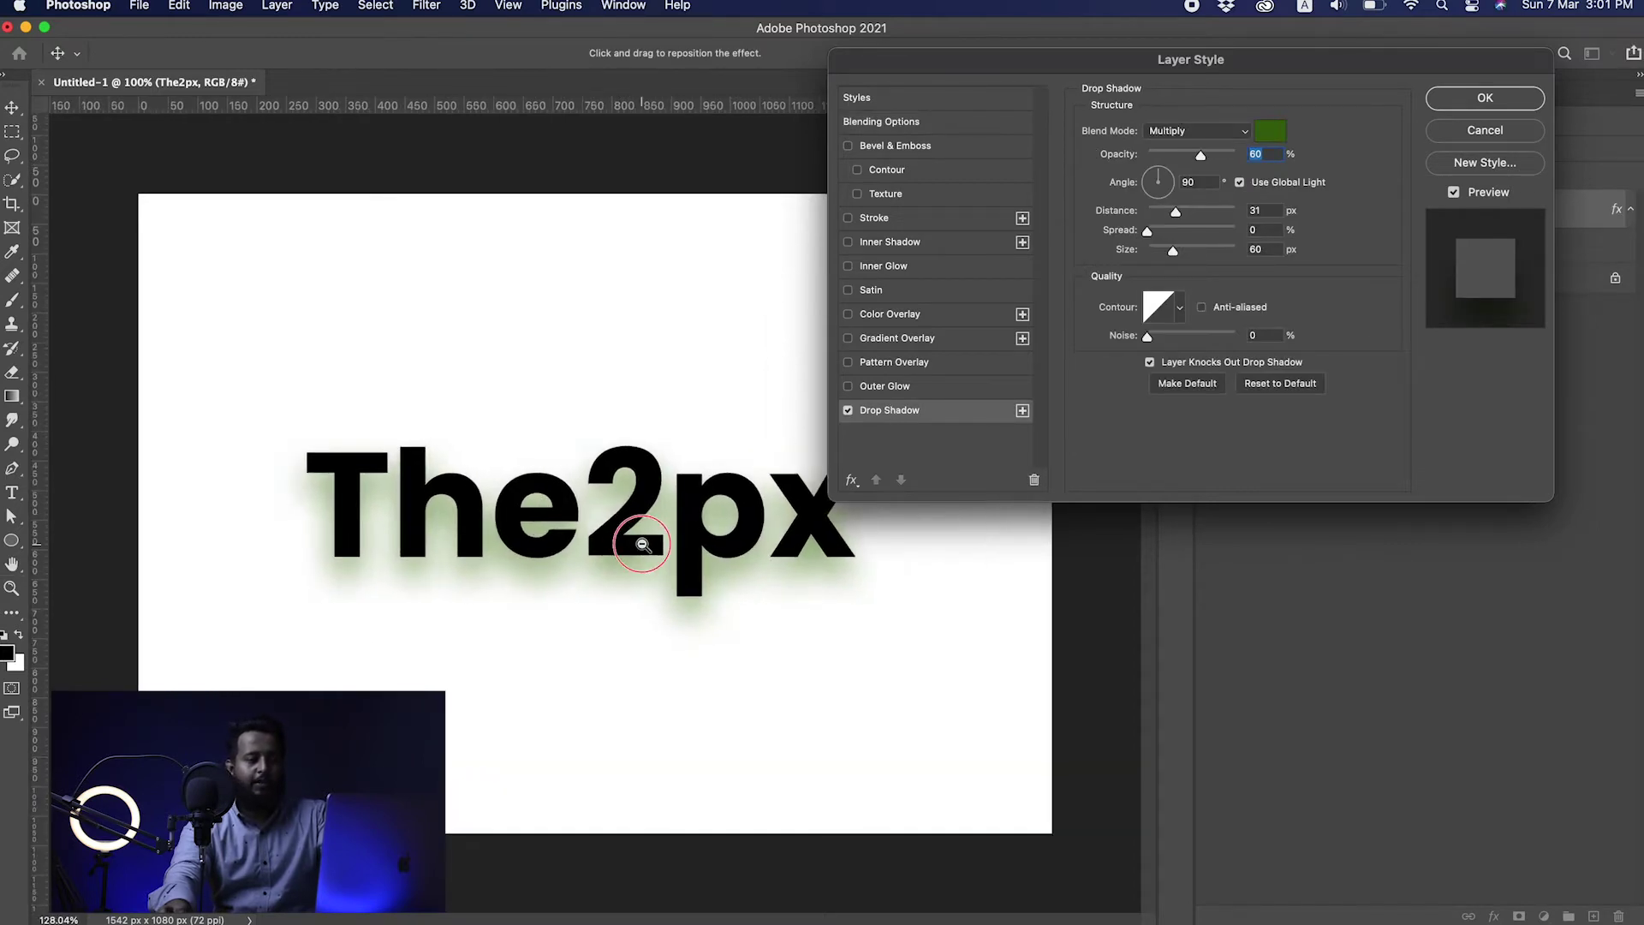
left_click_drag(613, 708, 632, 692)
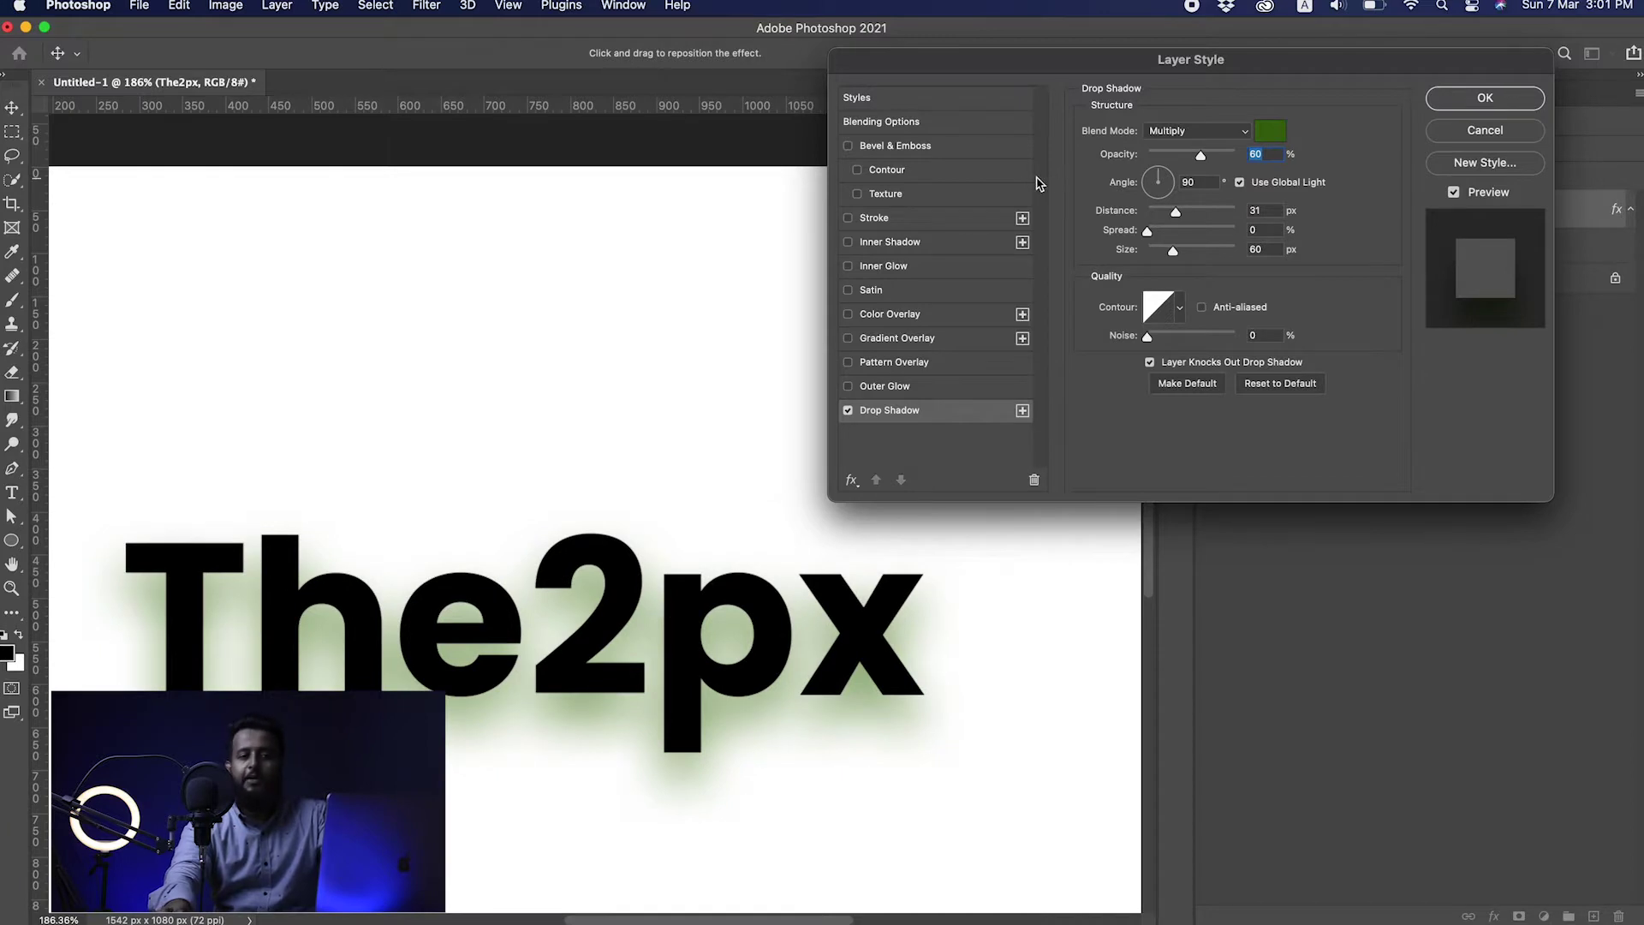
left_click(1262, 139)
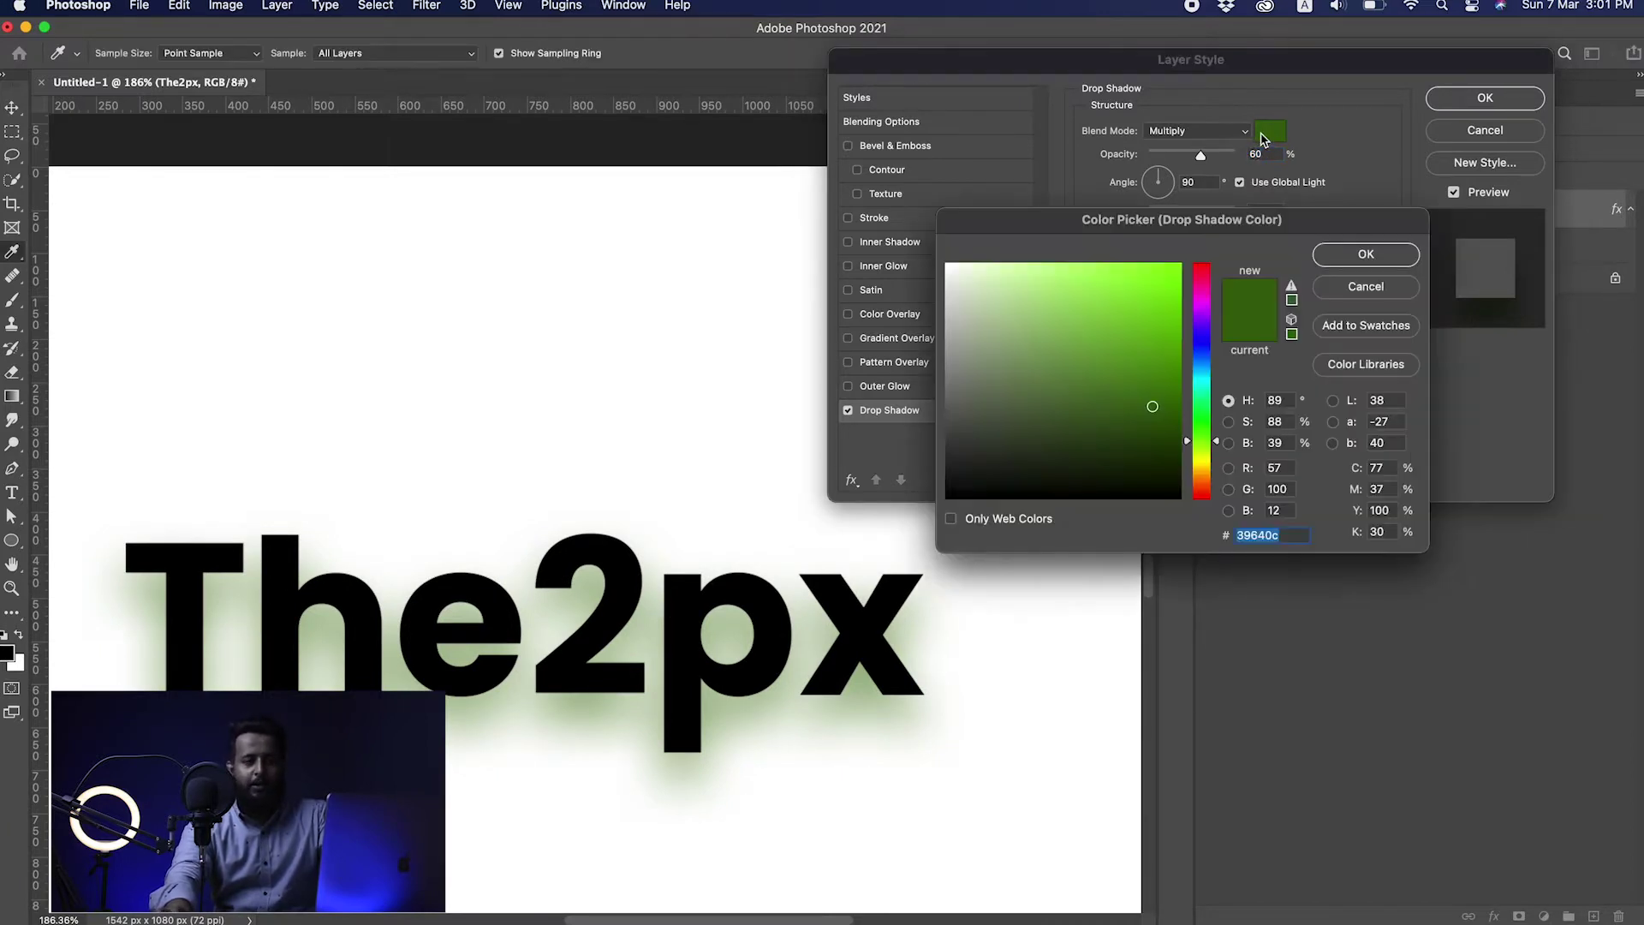
left_click_drag(1116, 444, 947, 514)
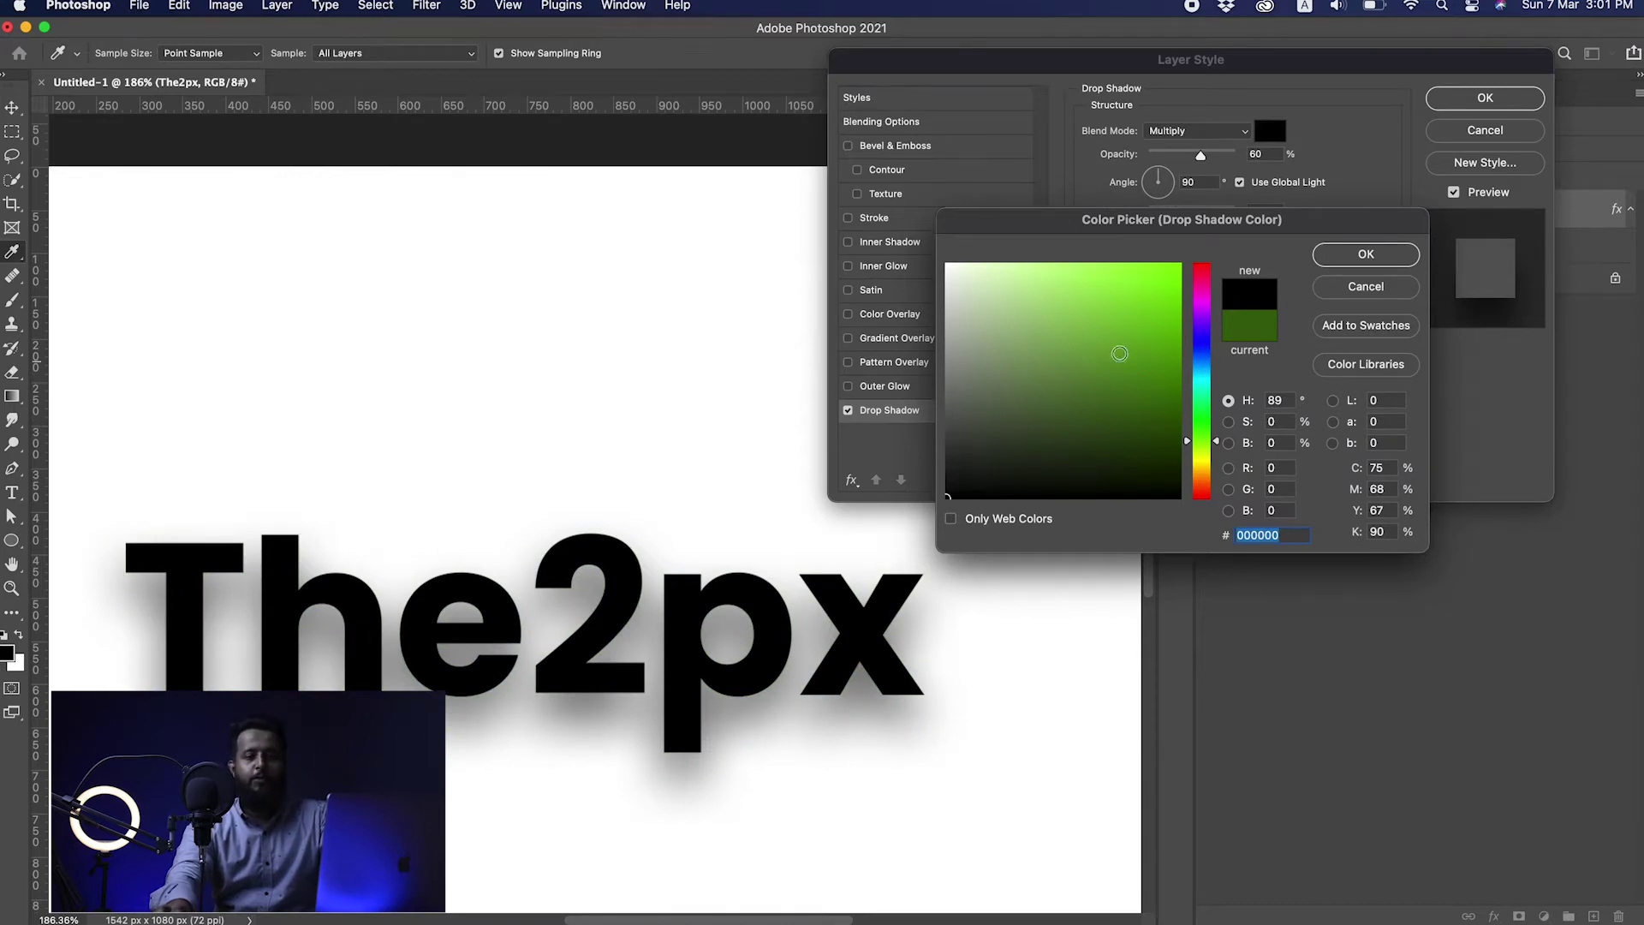
left_click(1353, 255)
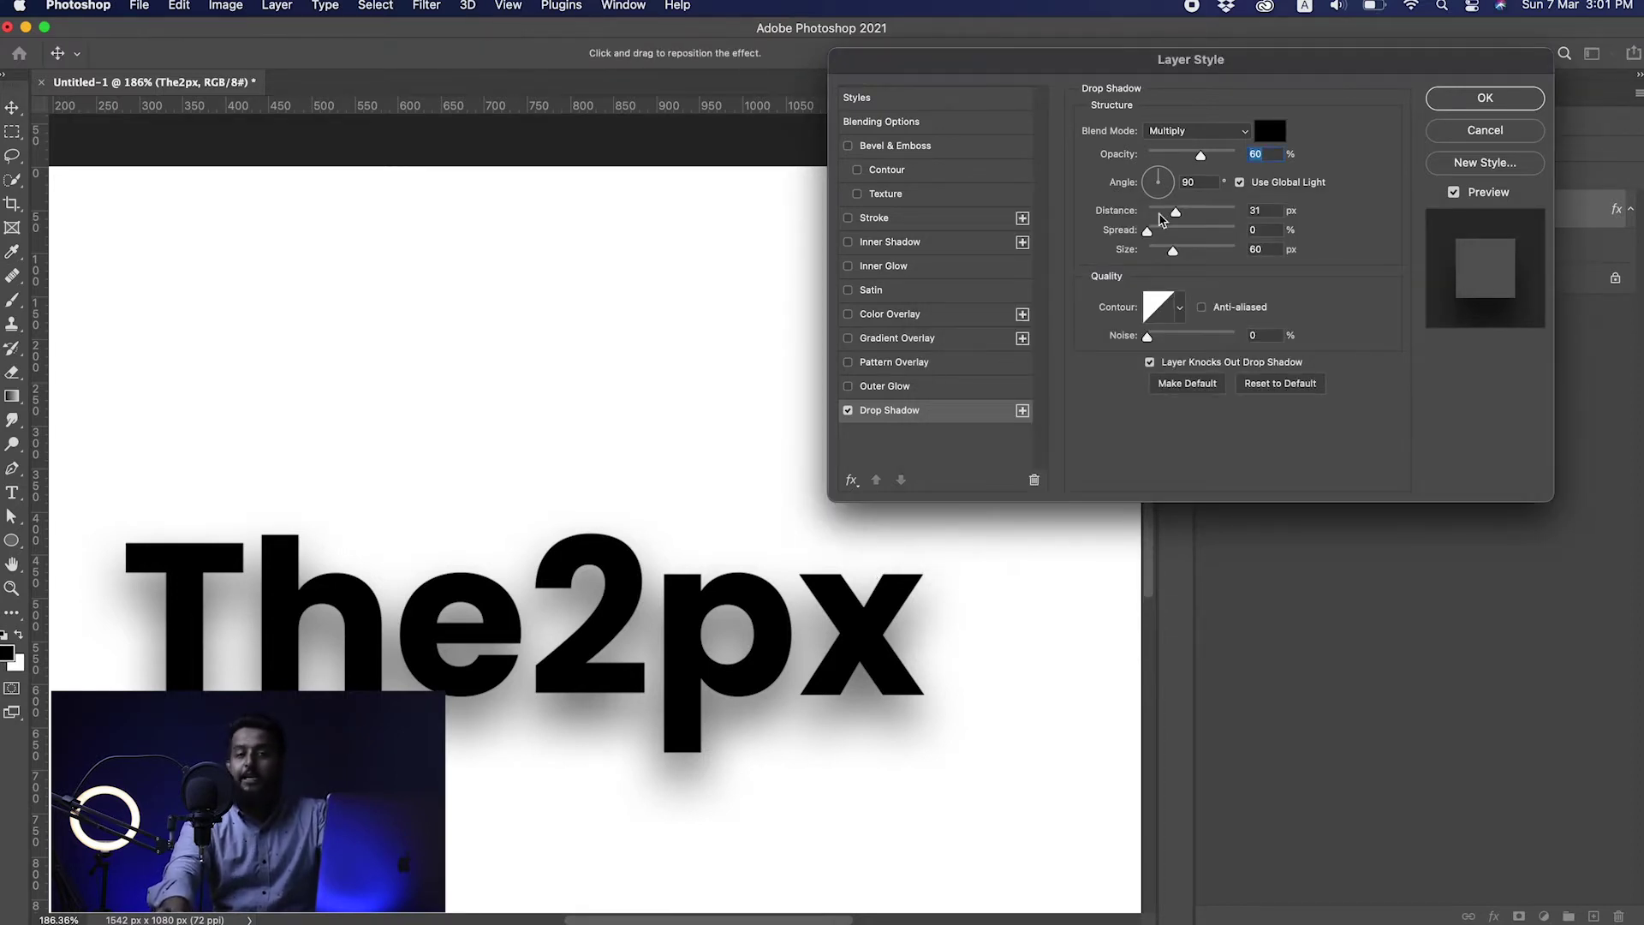
Keep the drop shadow's blend mode at Multiply and set its opacity to 67%.
left_click(1216, 131)
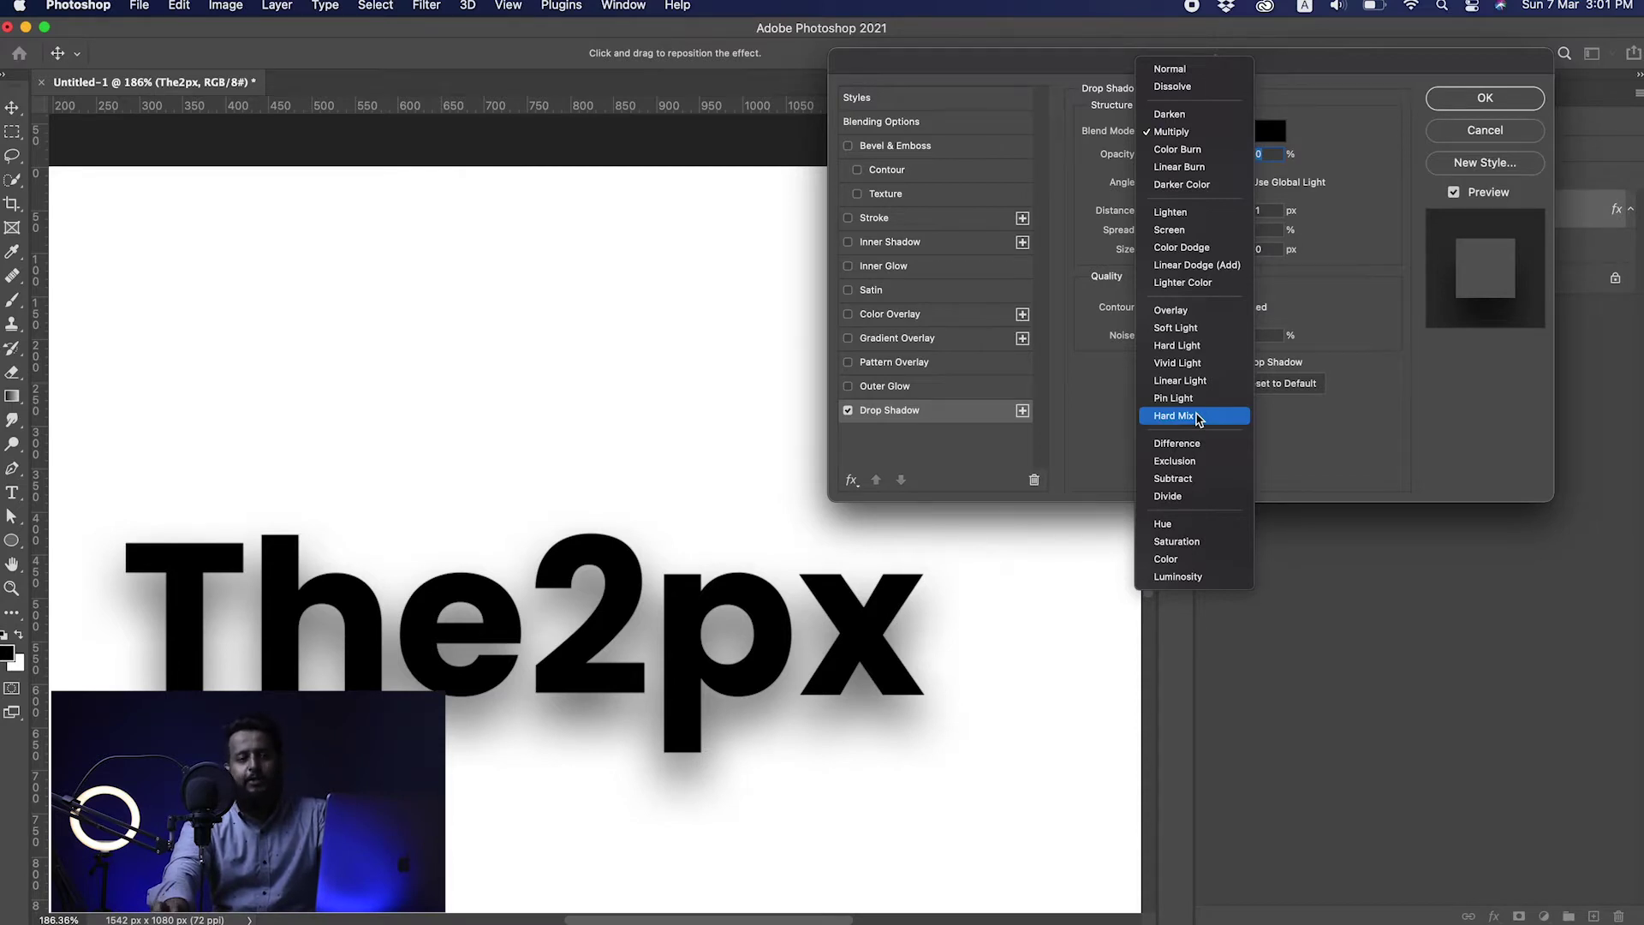
left_click(1182, 132)
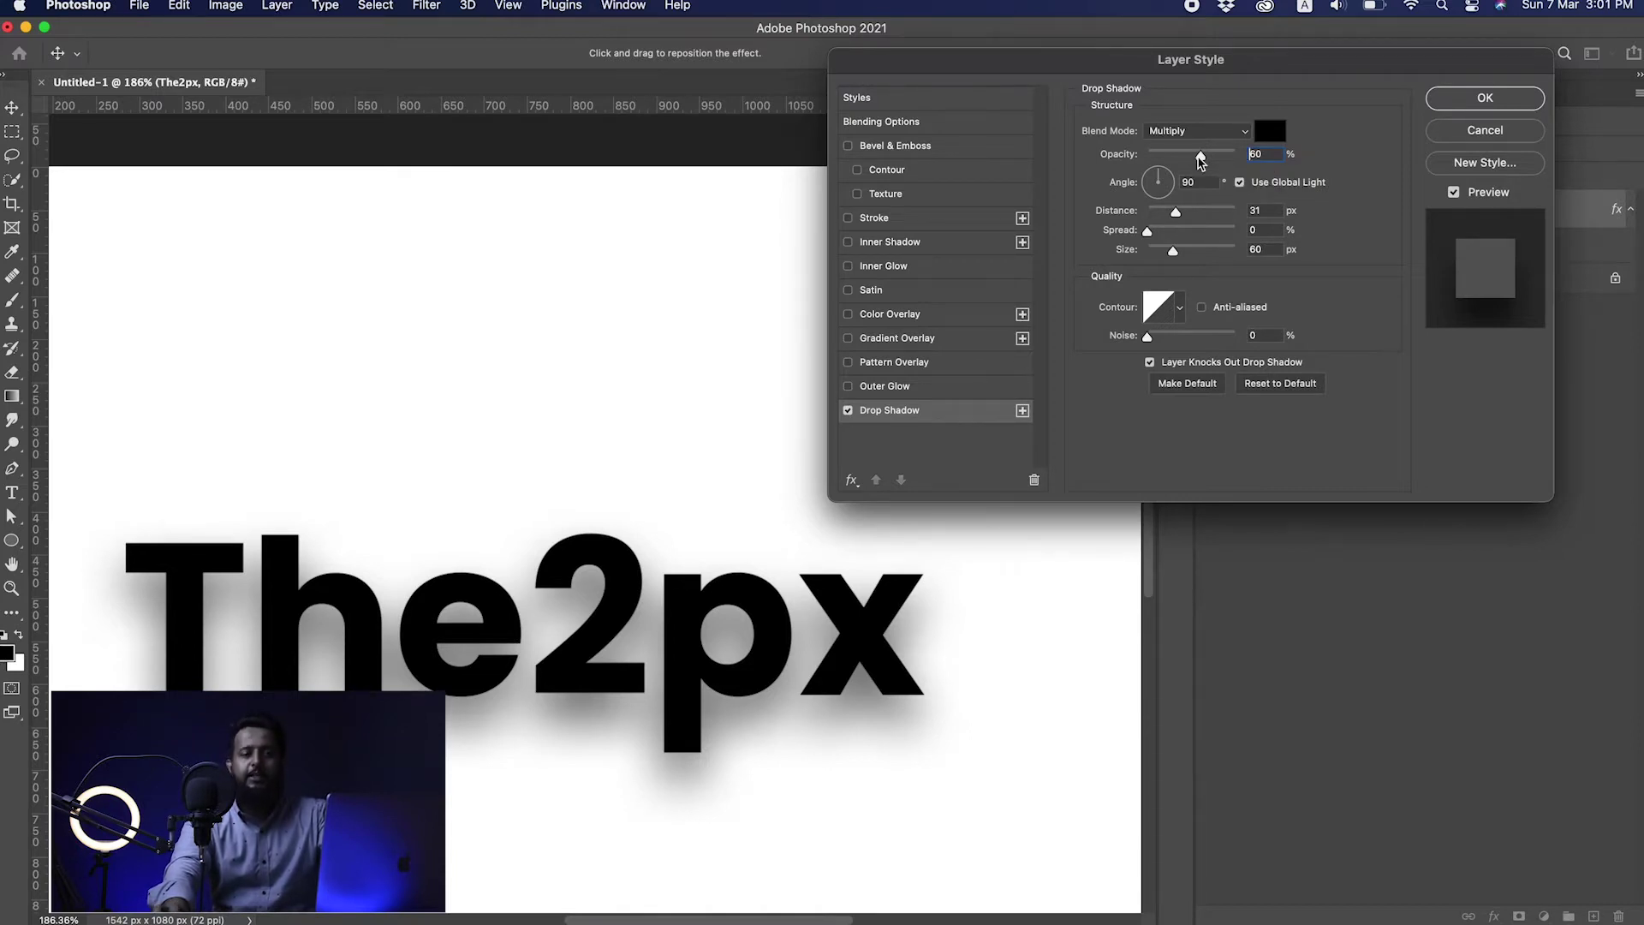
left_click_drag(1200, 159, 1308, 159)
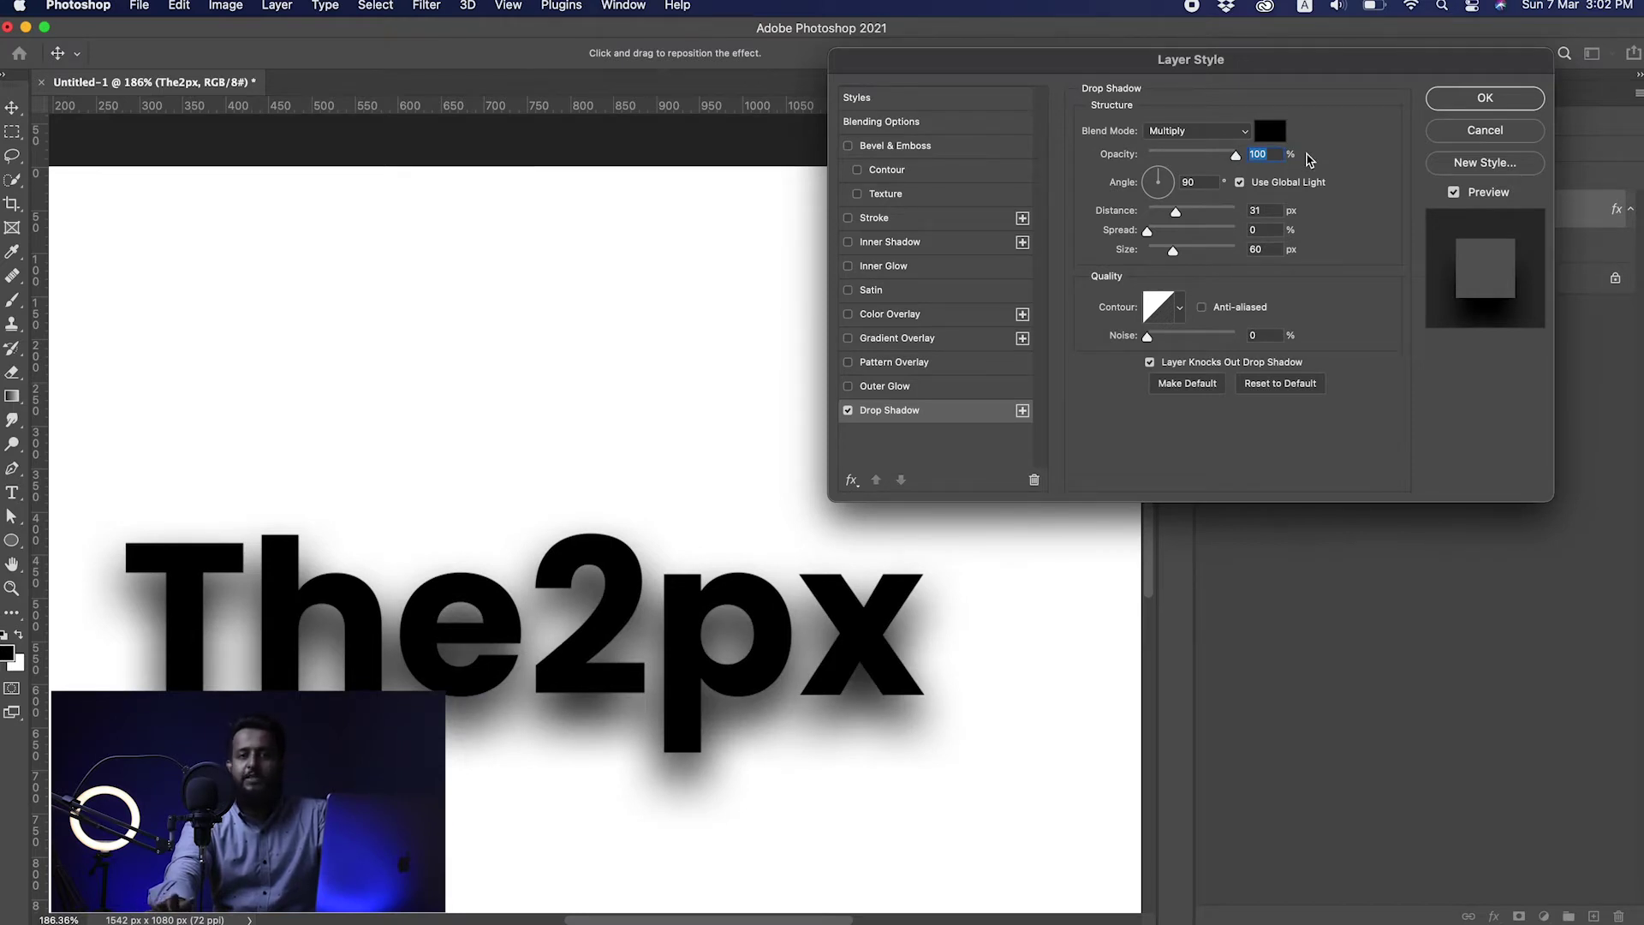
left_click_drag(1239, 159, 1209, 161)
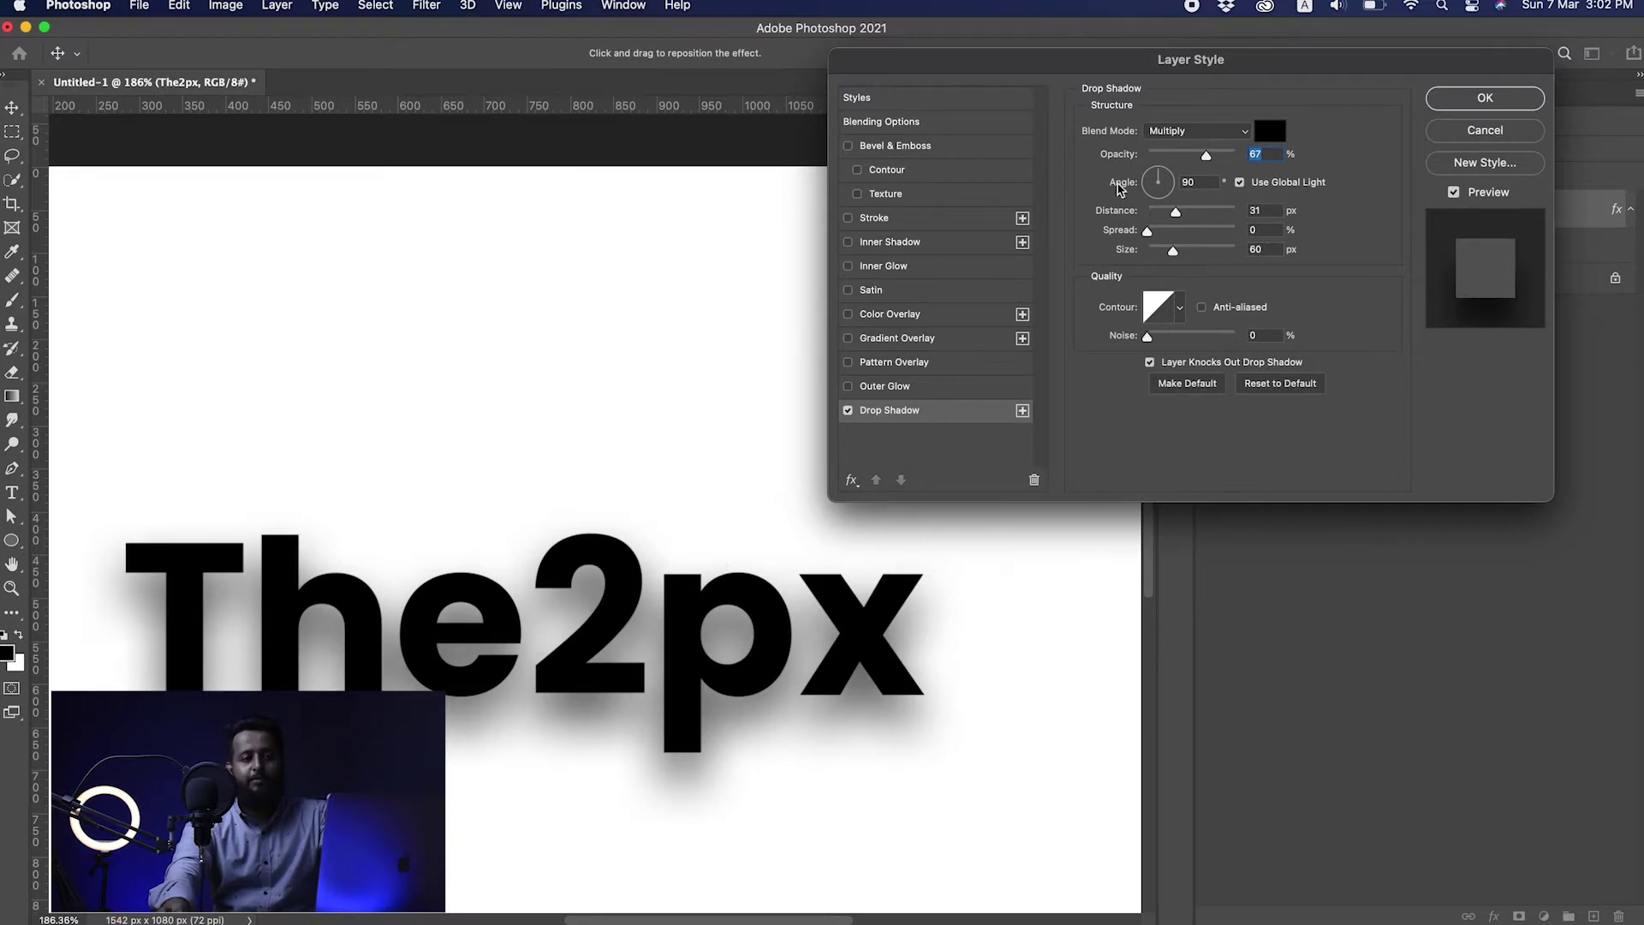
Try several light angles for the drop shadow and return the angle to 90°.
left_click_drag(1164, 180, 1145, 230)
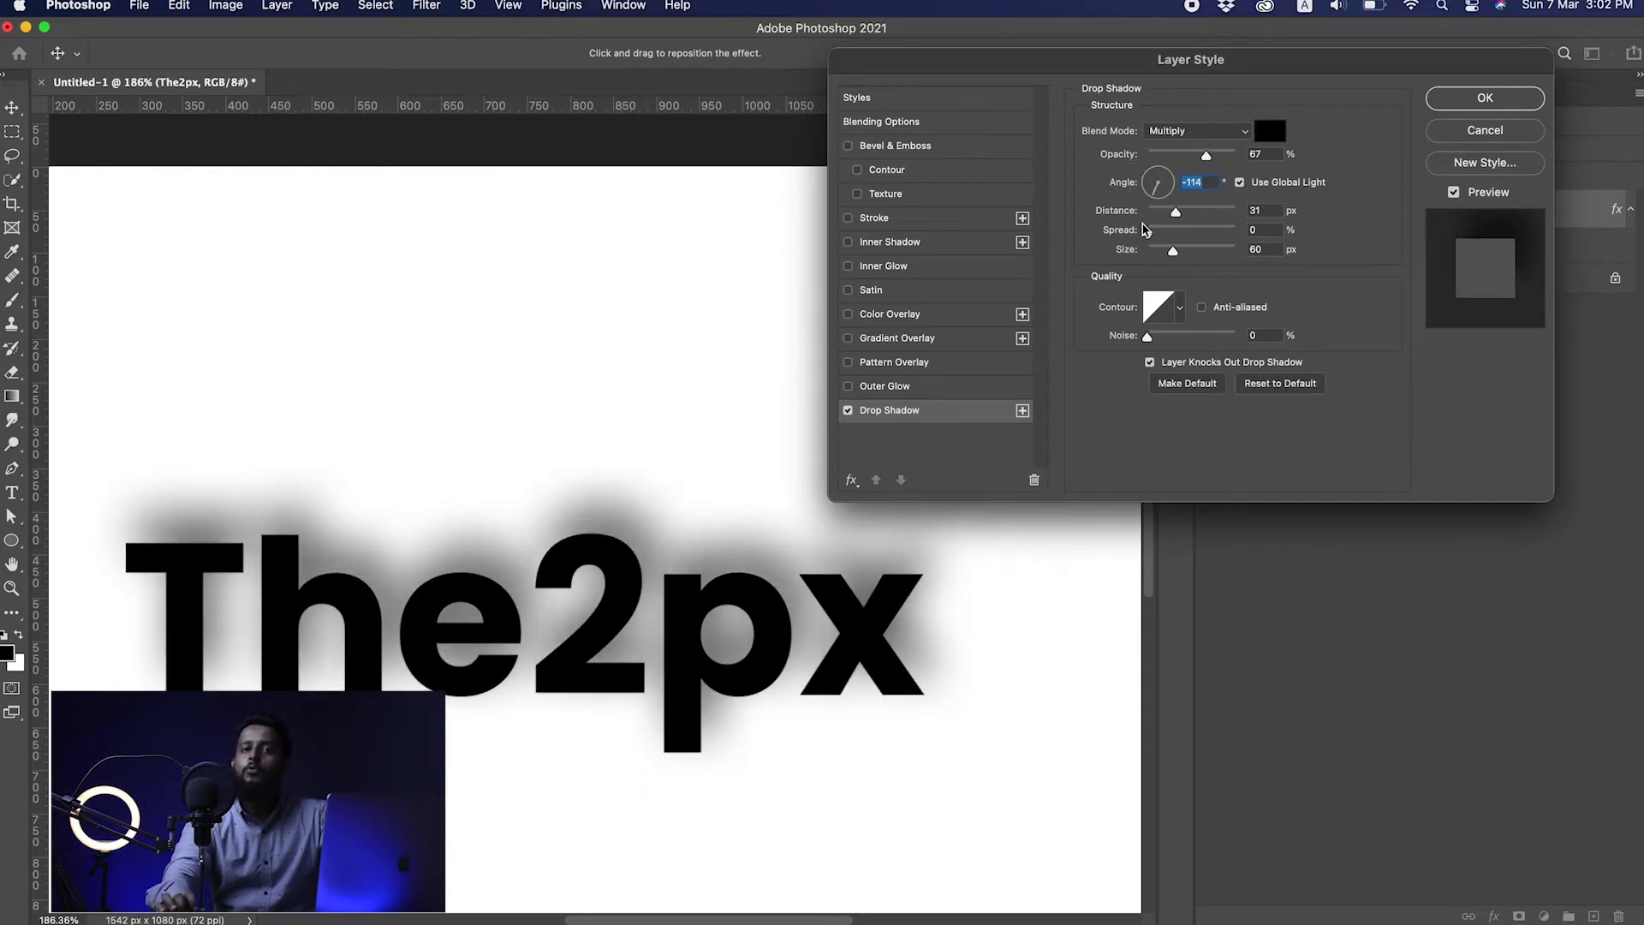
mouse_move(1156, 192)
left_mouse_down()
mouse_move(1154, 171)
mouse_move(1178, 168)
mouse_move(1162, 182)
left_mouse_up()
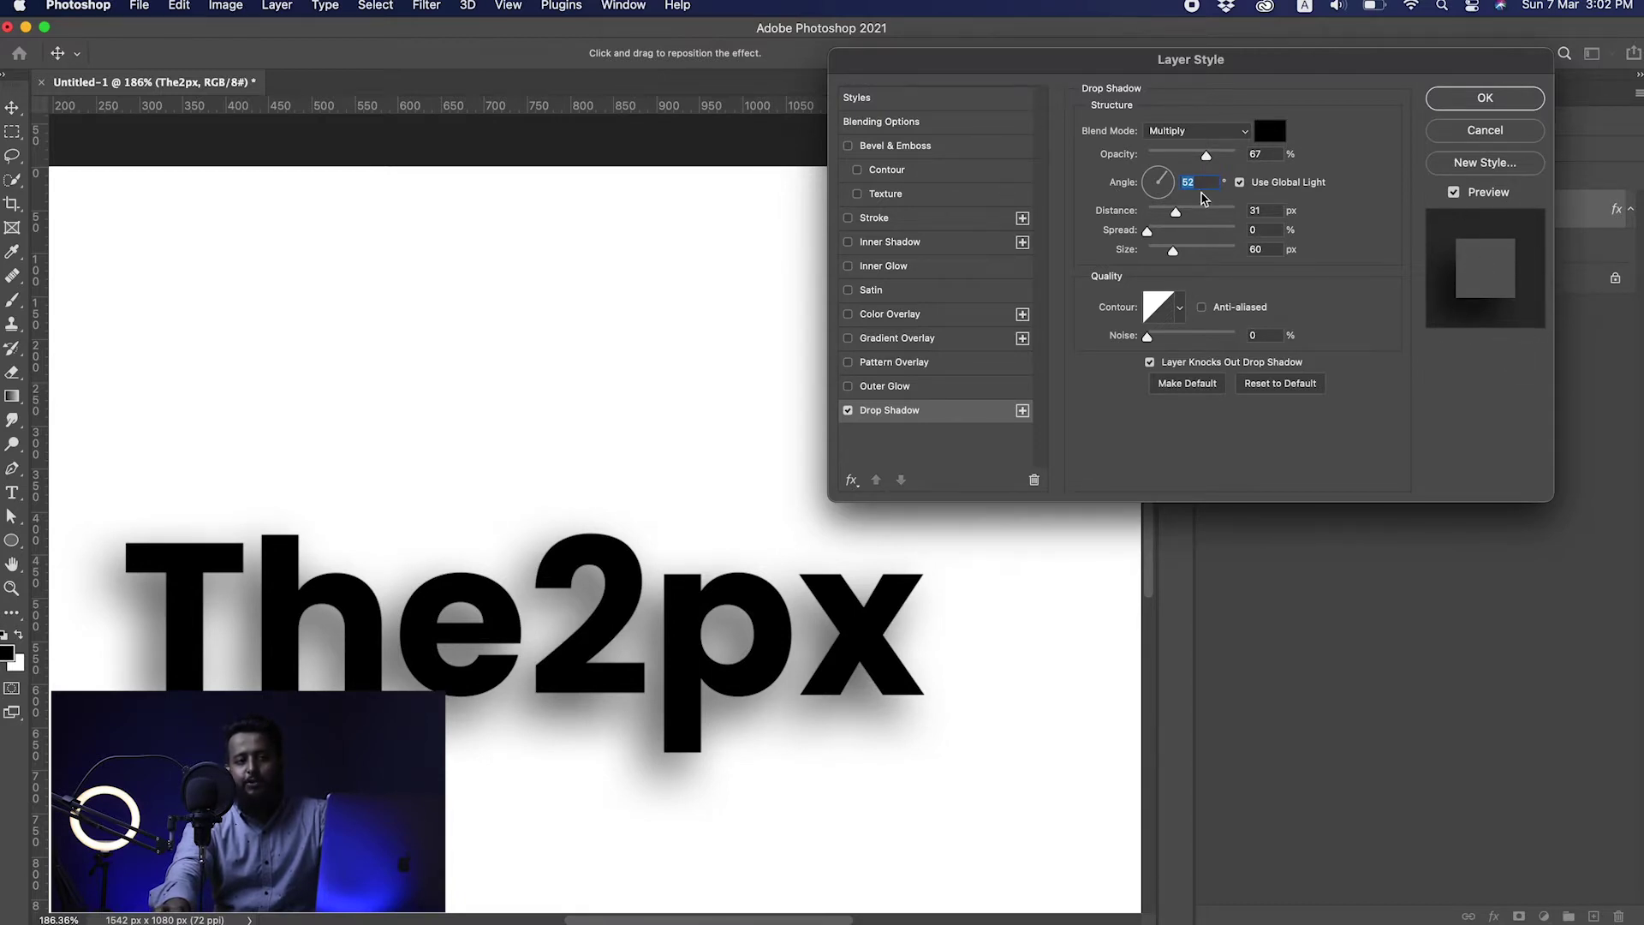
mouse_move(1171, 182)
left_mouse_down()
mouse_move(1155, 193)
mouse_move(1203, 204)
mouse_move(1210, 170)
mouse_move(1153, 157)
left_mouse_up()
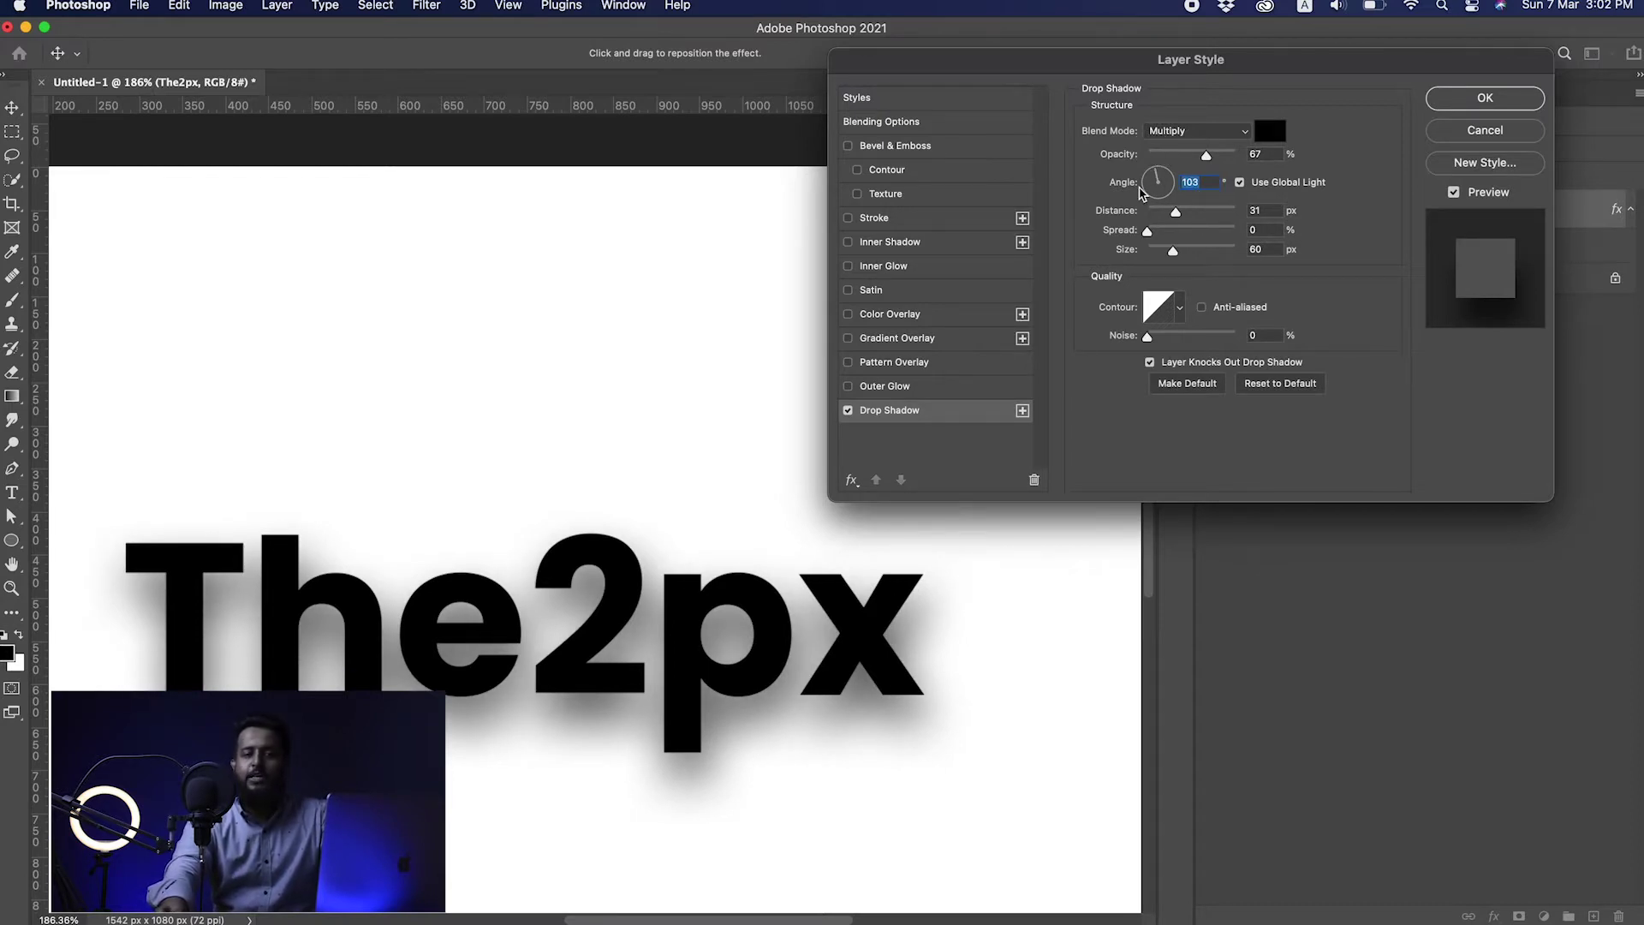
type("90")
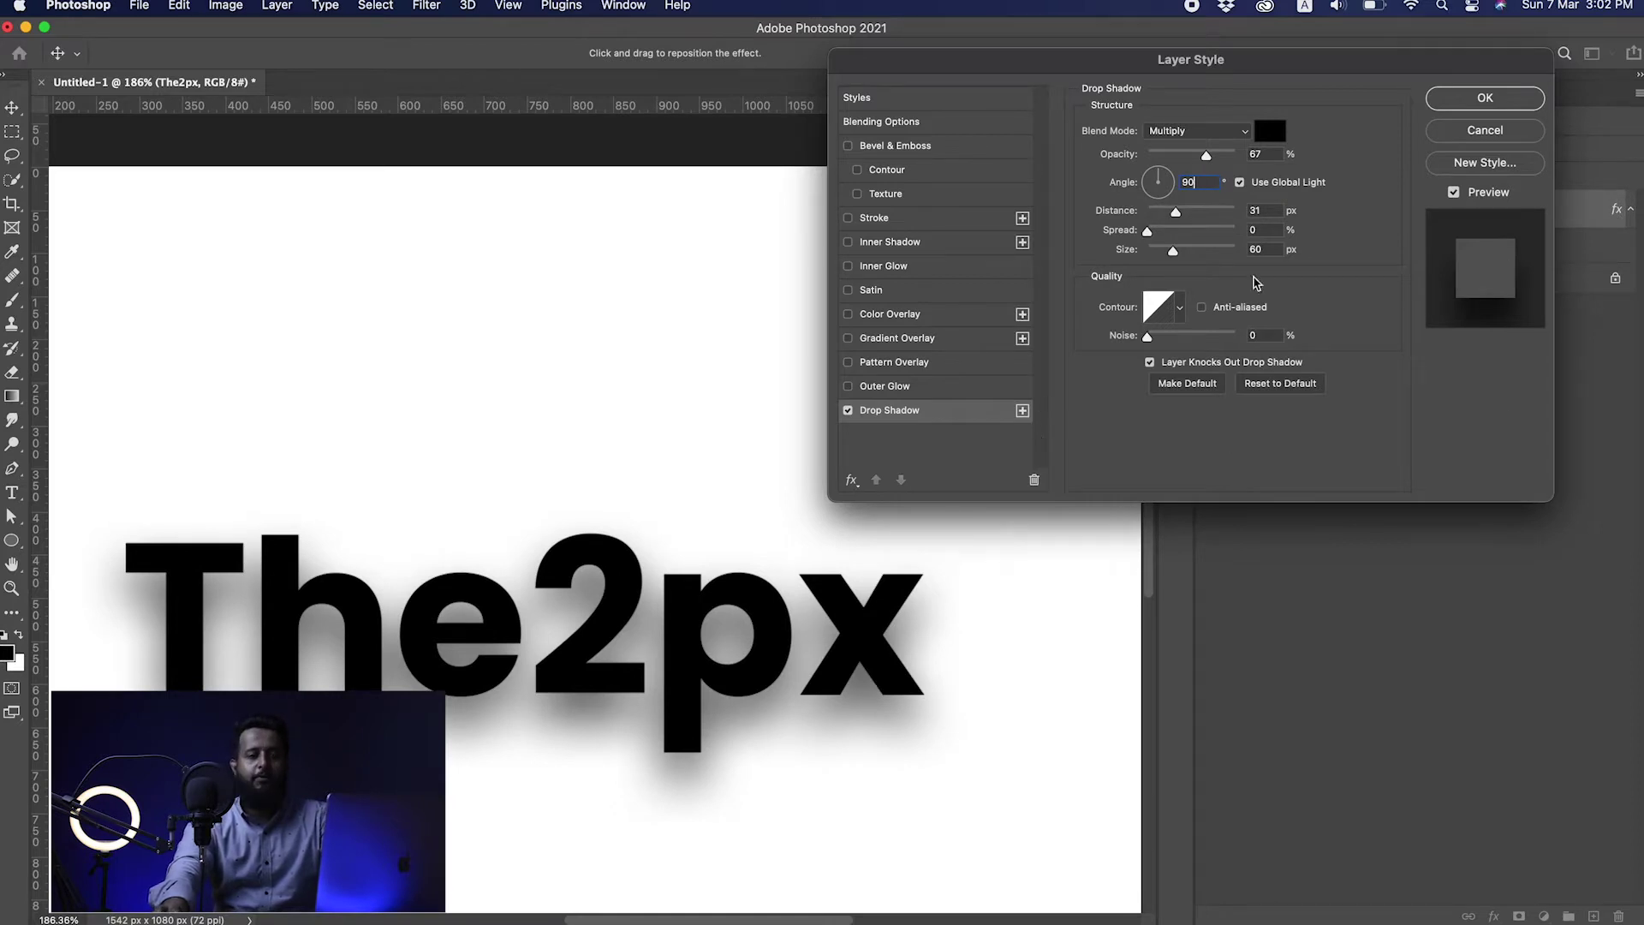
left_click(1391, 243)
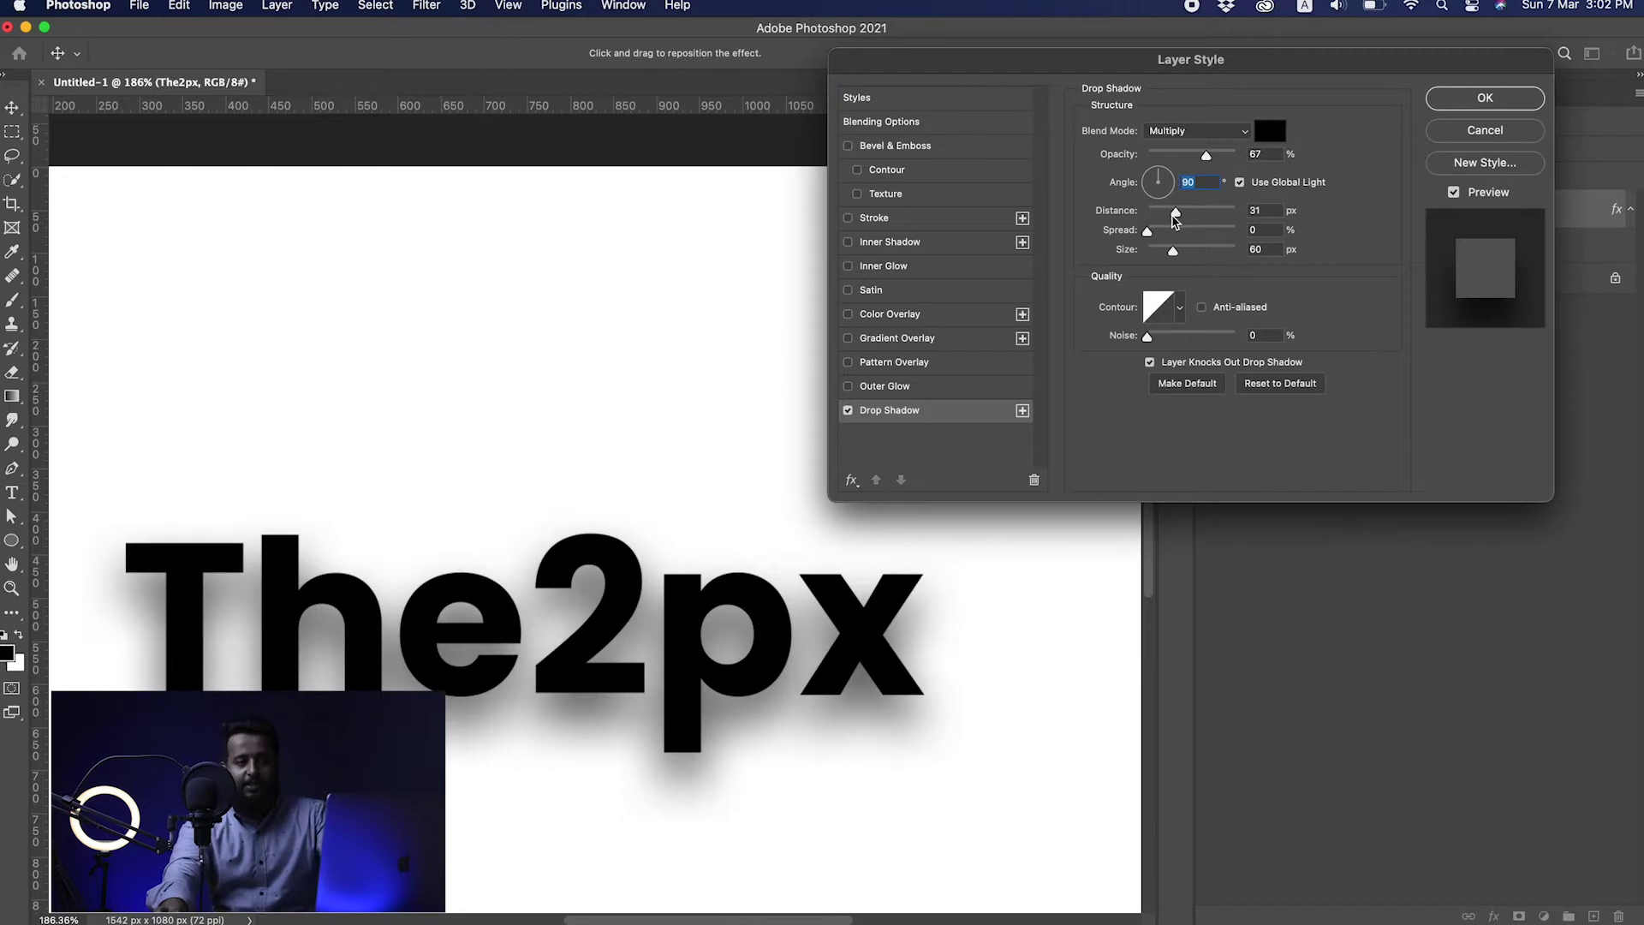
Offset the drop shadow to a distance of 85 px at an angle of 116°, with spread at 0%.
left_click_drag(1176, 219, 1087, 223)
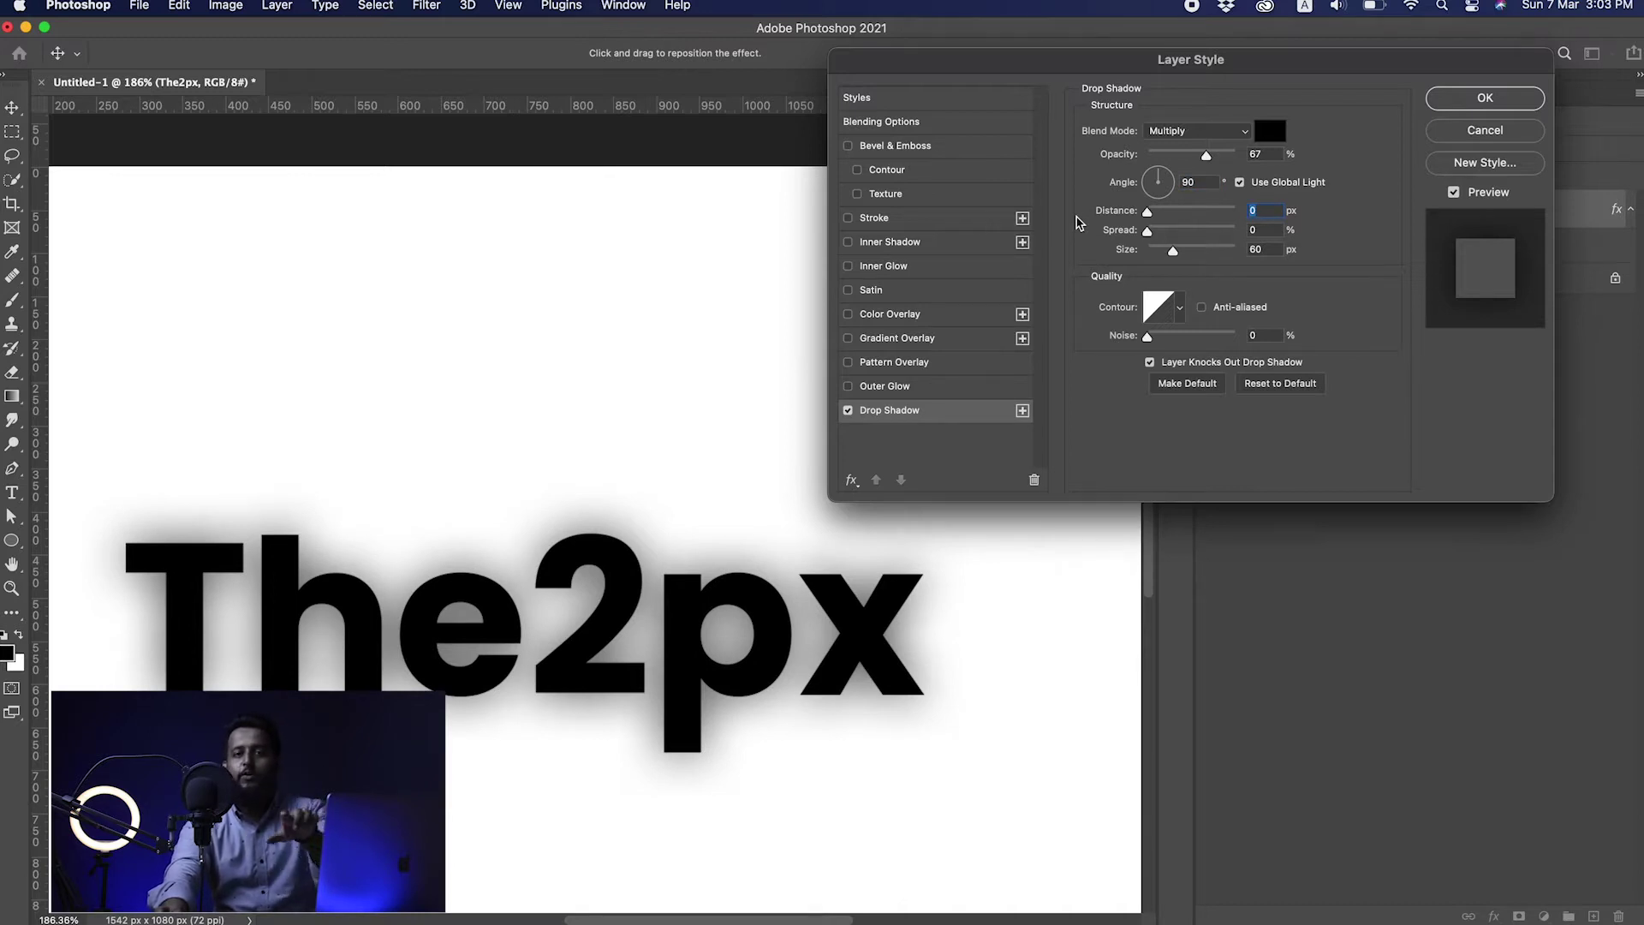
left_click_drag(1152, 220, 1212, 220)
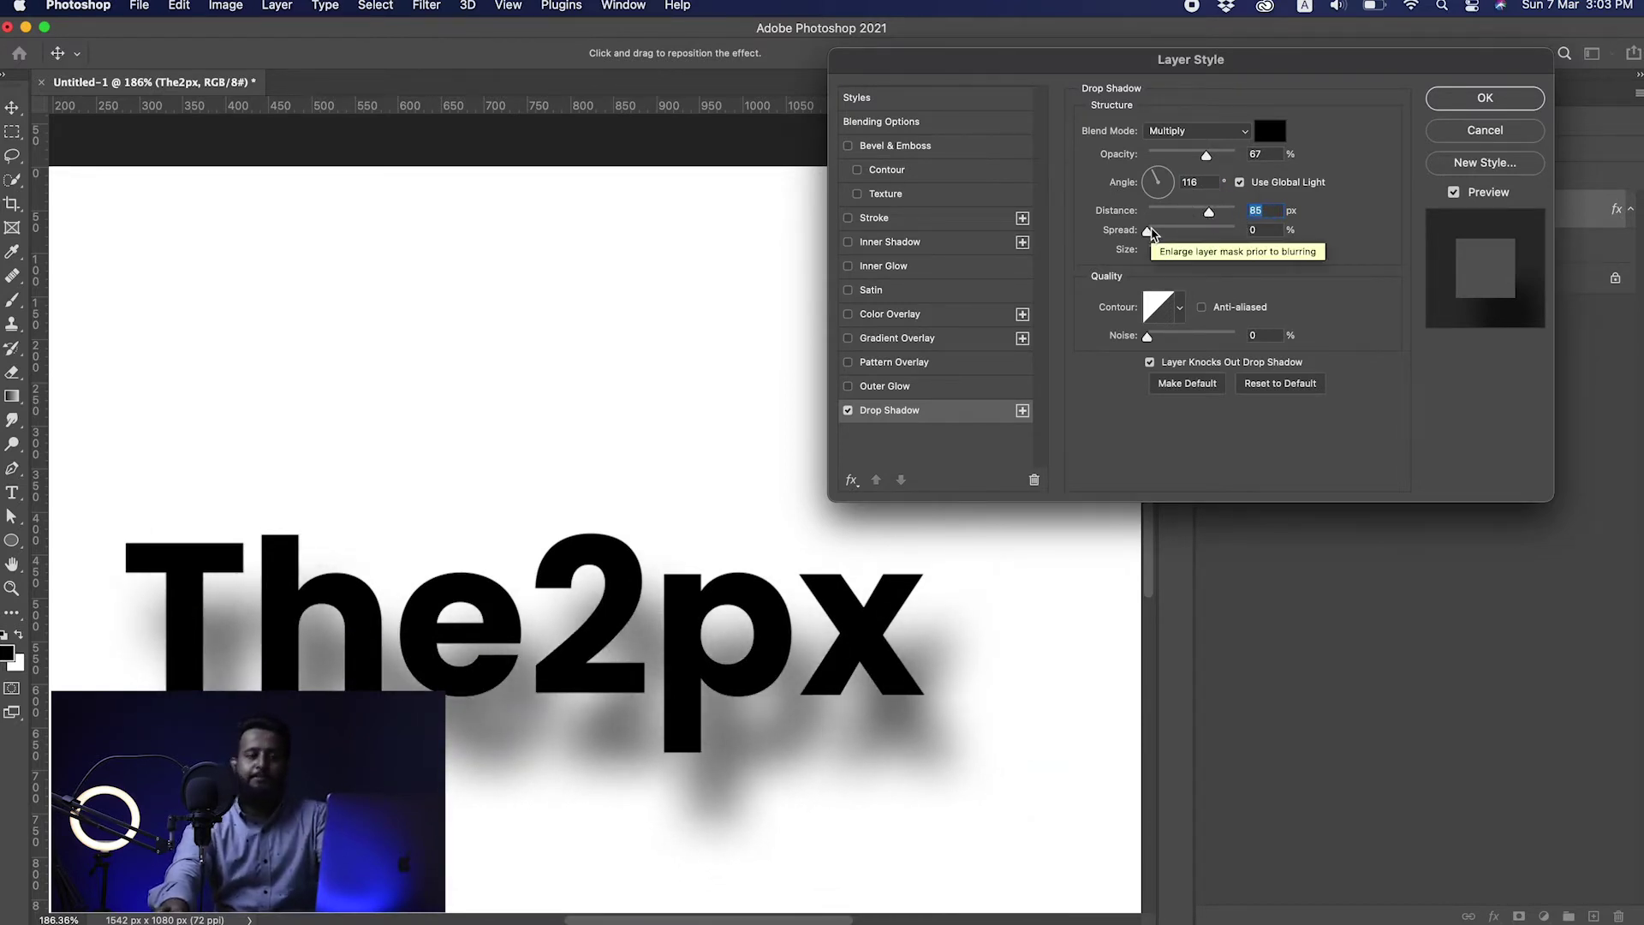
mouse_move(1151, 230)
left_mouse_down()
mouse_move(1224, 236)
mouse_move(1130, 238)
left_mouse_up()
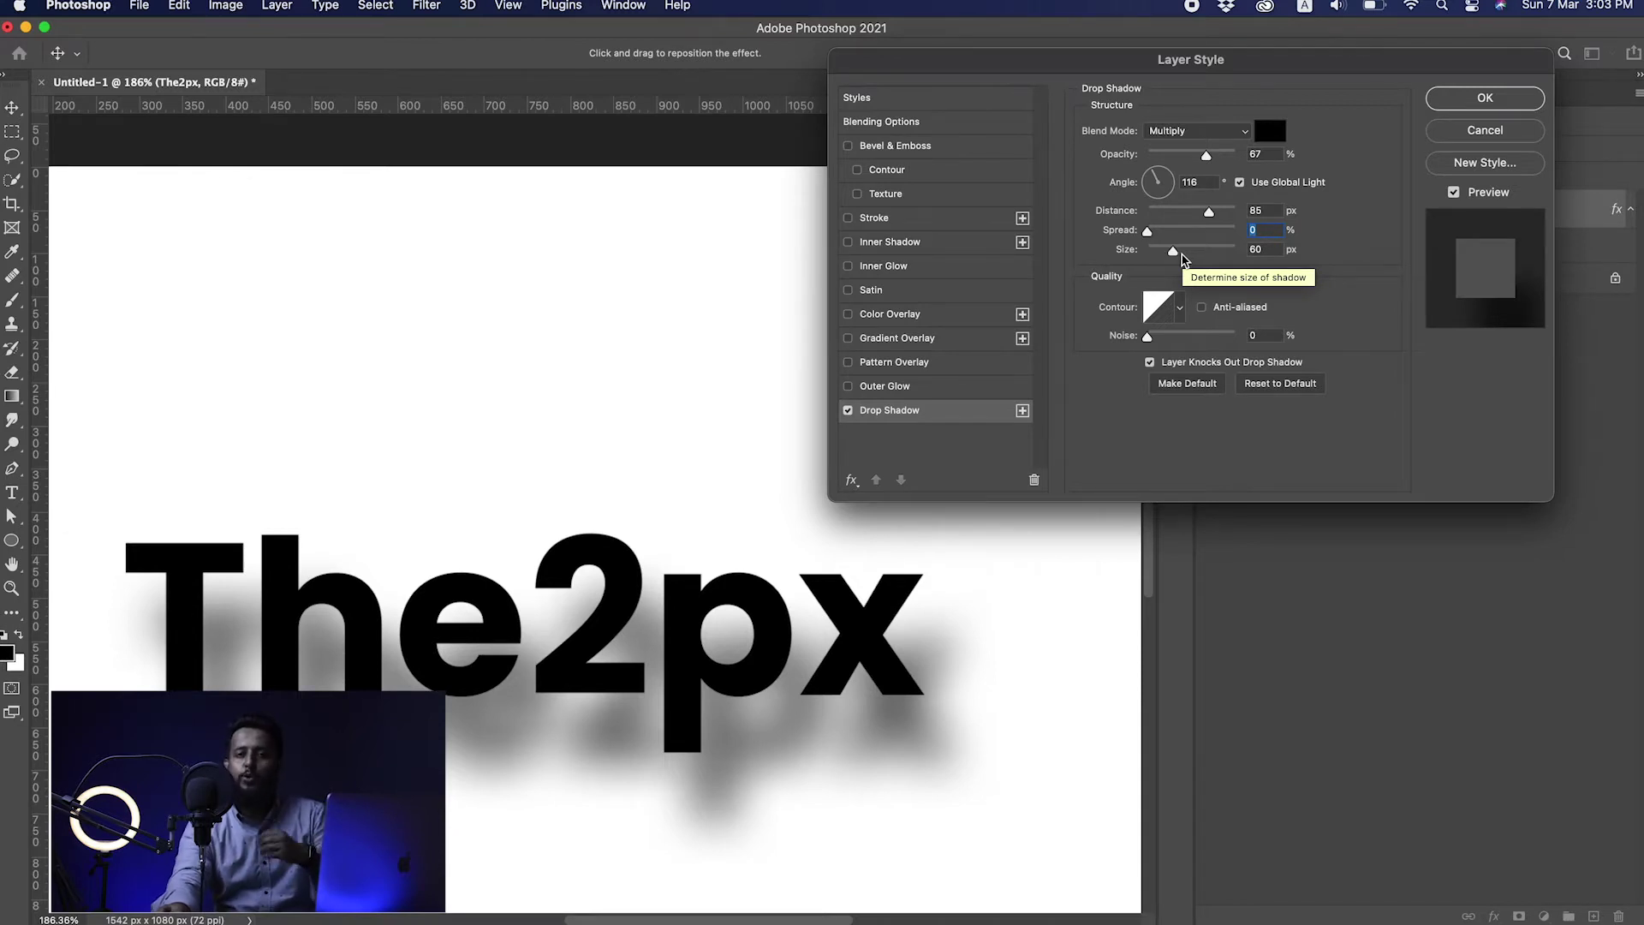
Try large and zero blur sizes for the drop shadow and set its size to 40 px.
left_click_drag(1172, 253, 1200, 257)
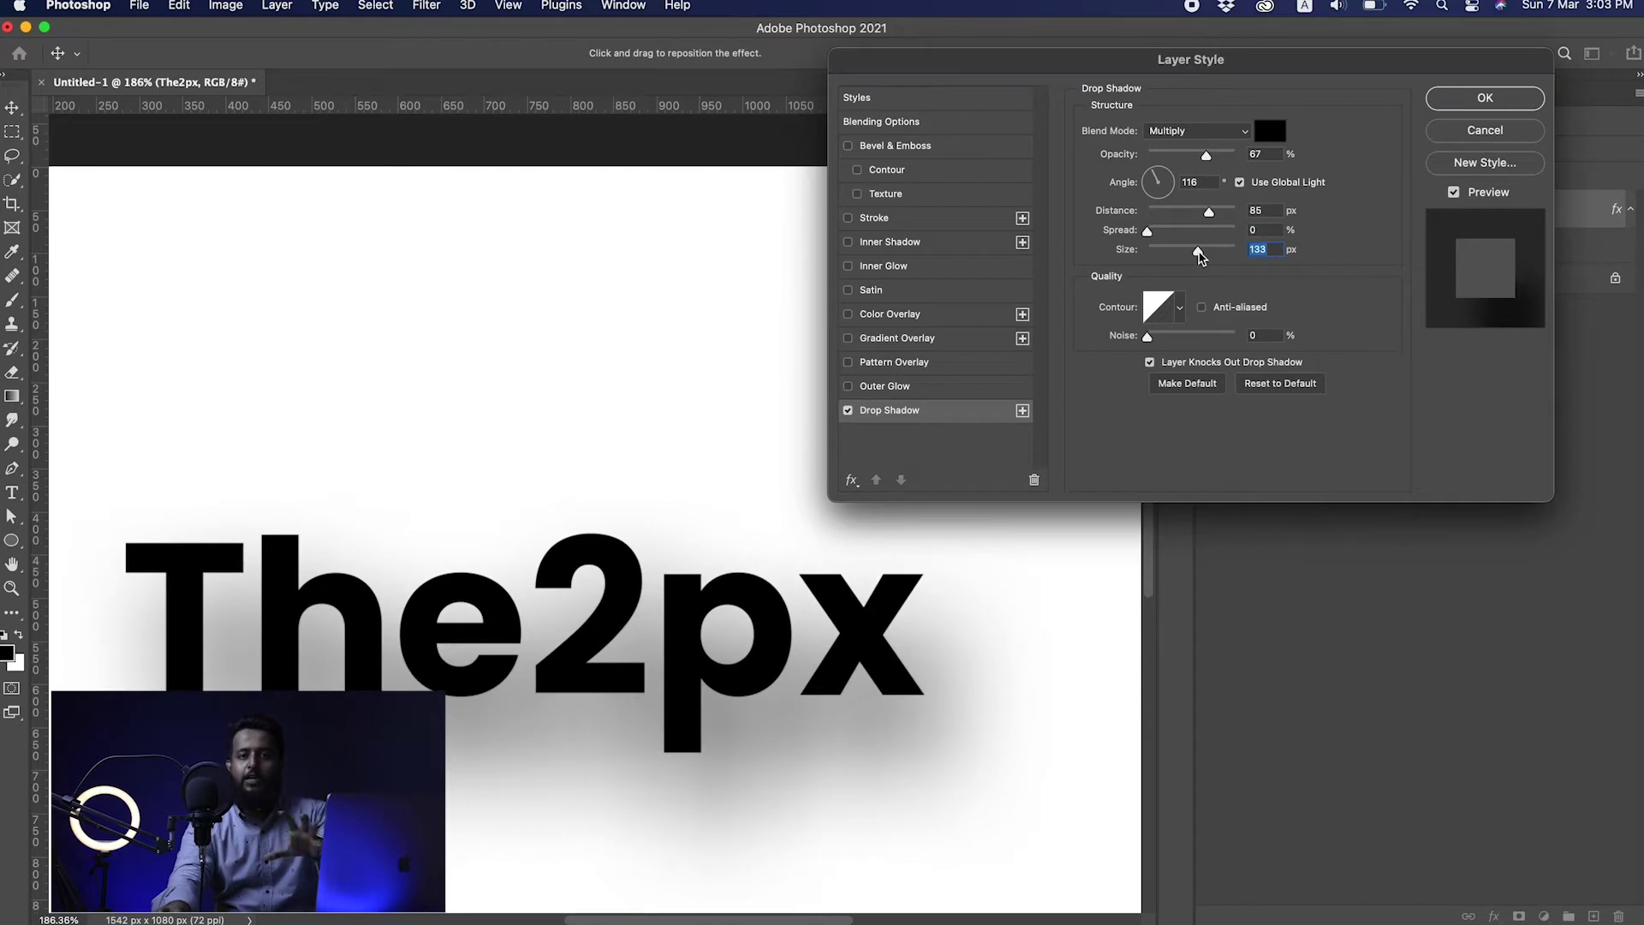
left_click_drag(1199, 257, 1146, 257)
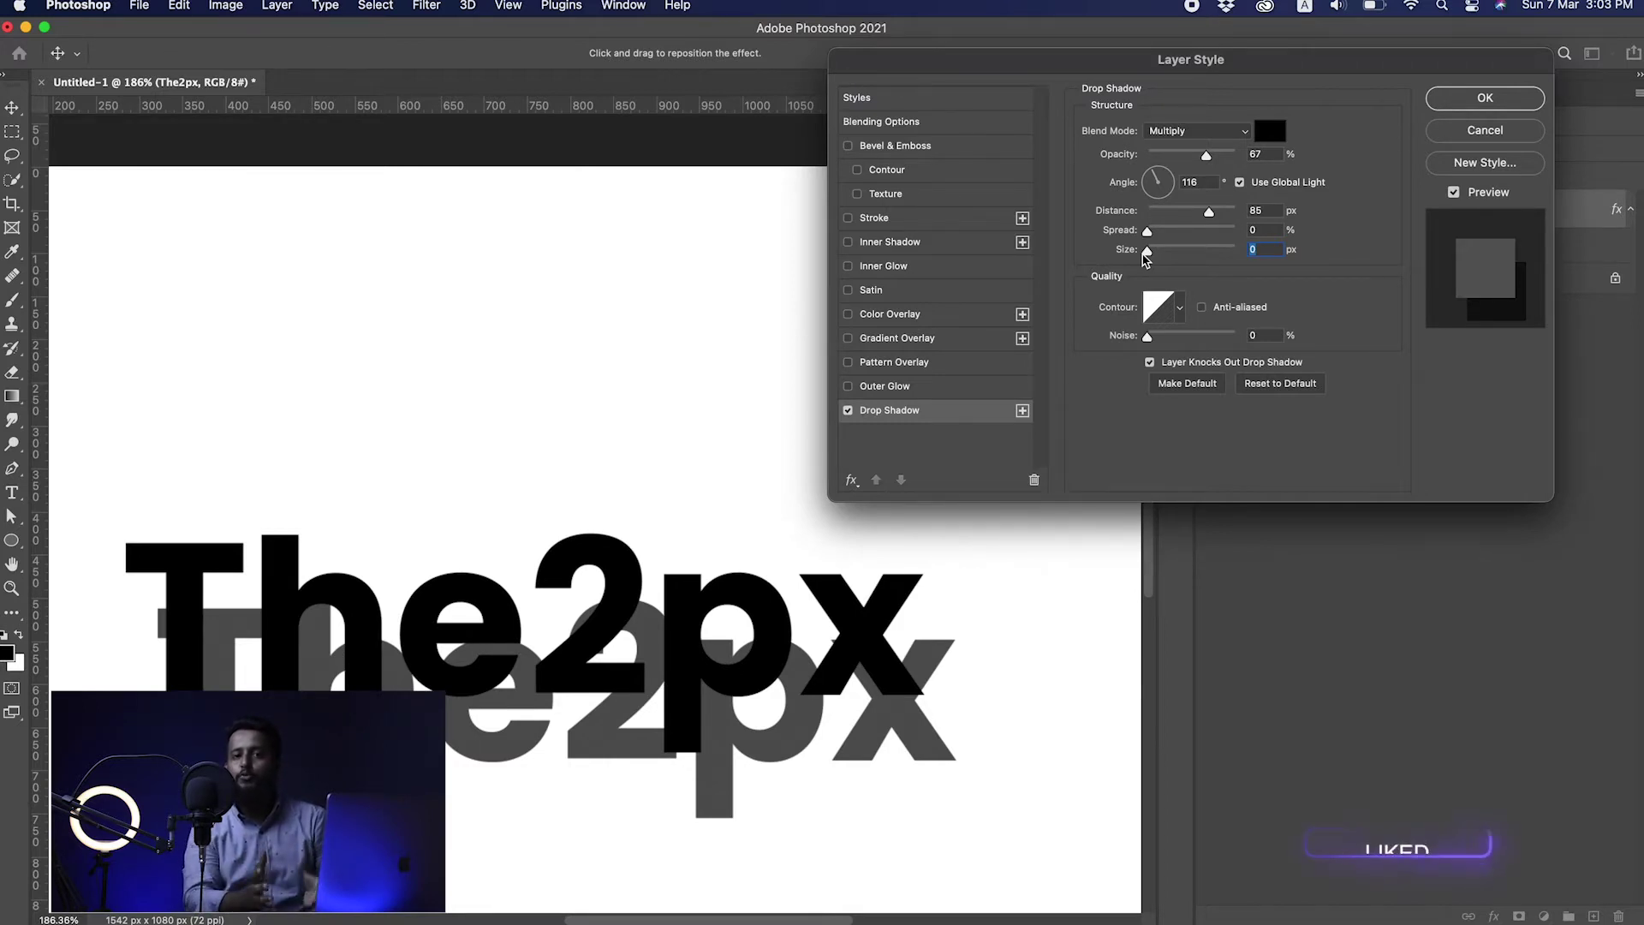
left_click_drag(1146, 257, 1166, 257)
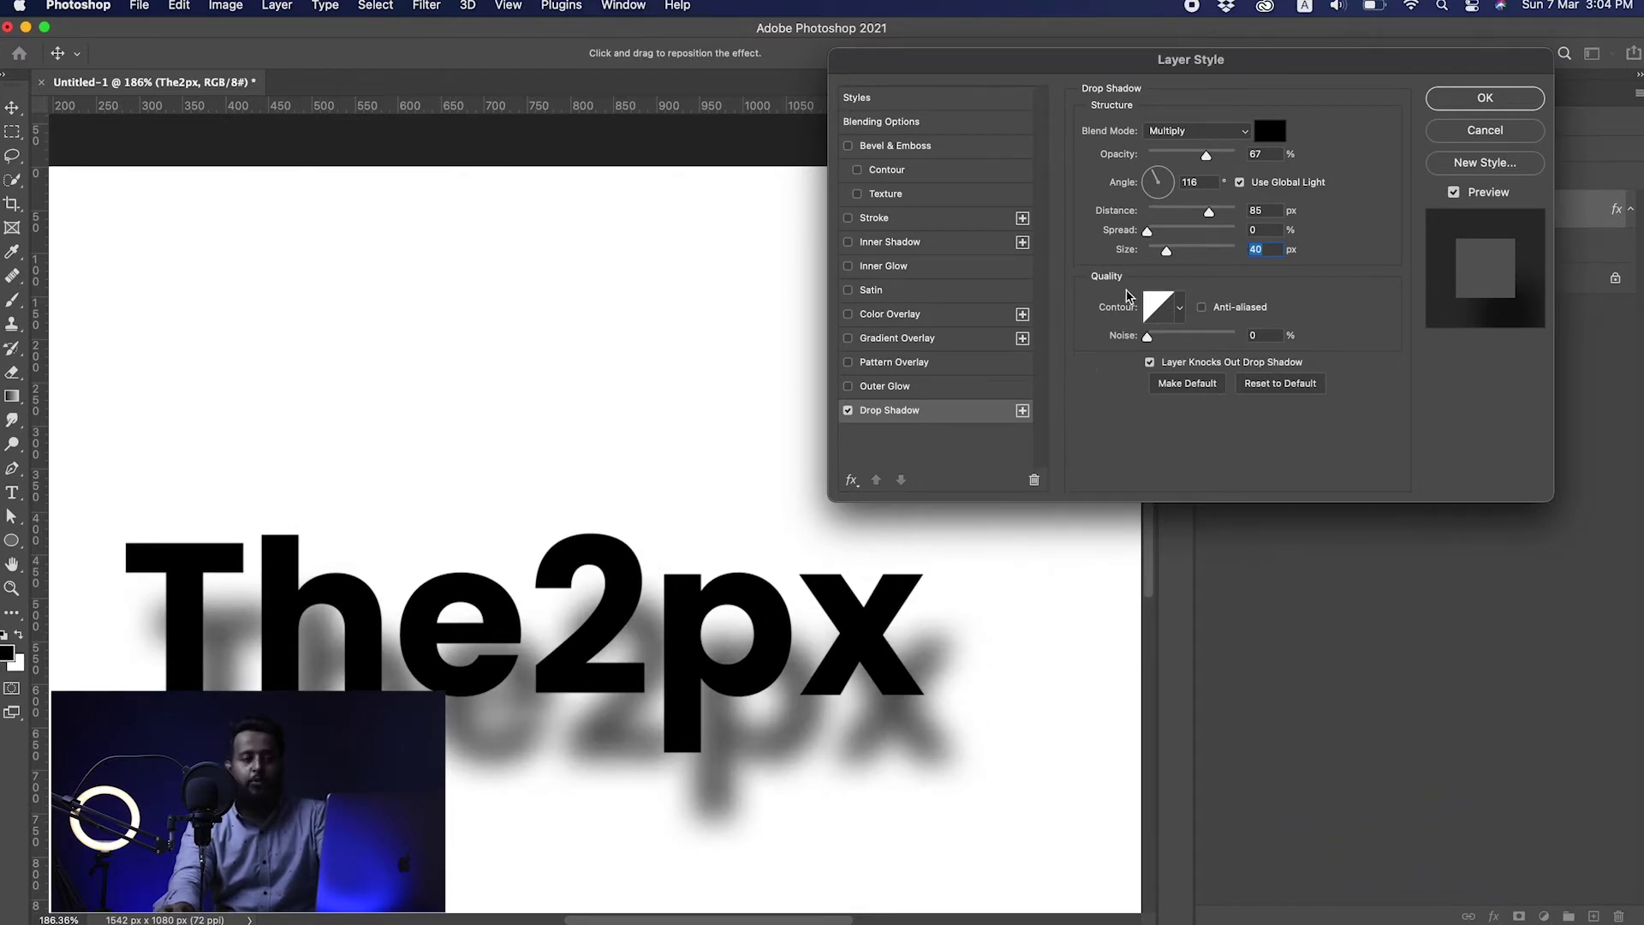
Shape a custom shadow contour curve in the Contour Editor, including points at input/output 20/41, 76/77, 14/18 and 42/49%.
left_click(1174, 310)
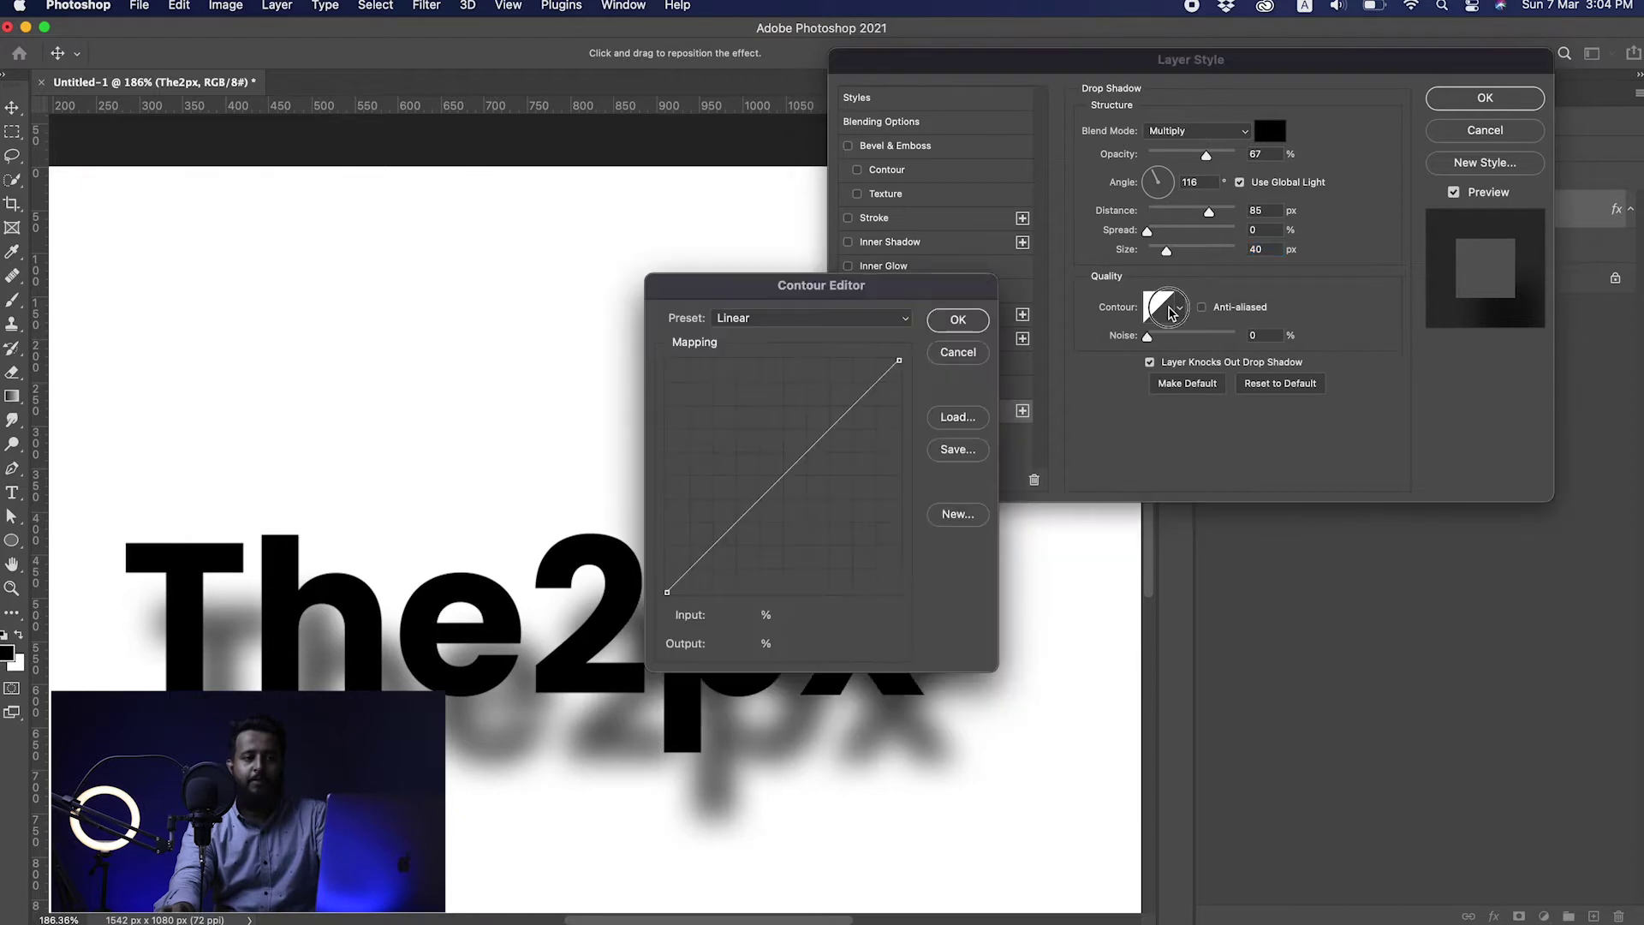
left_click_drag(916, 289, 1250, 320)
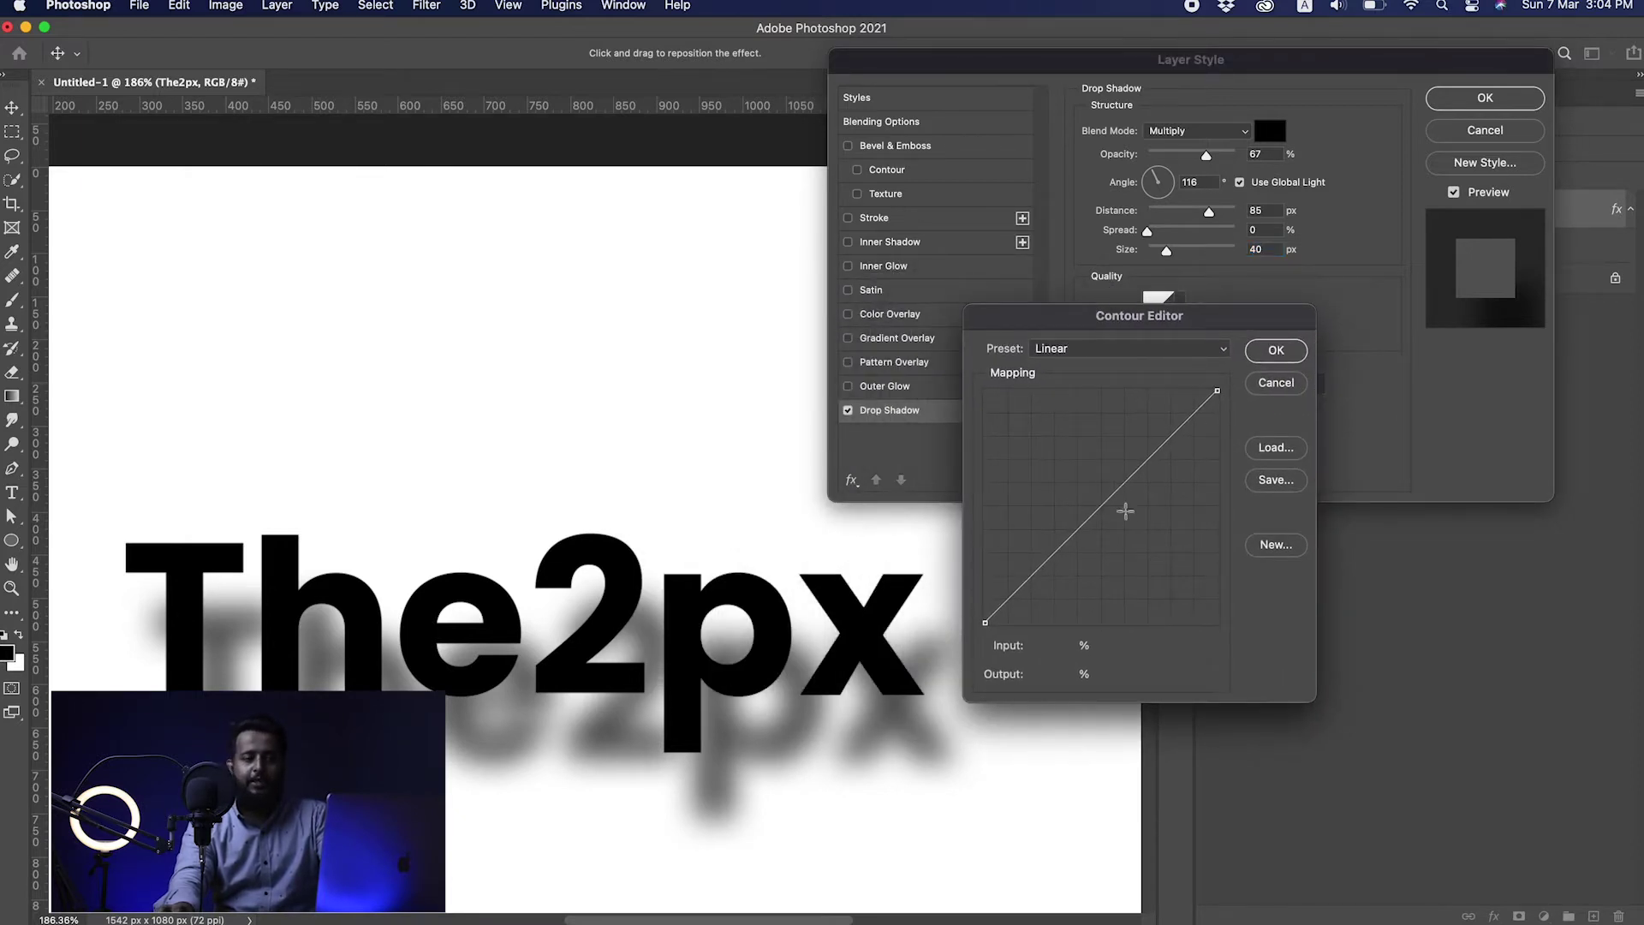
left_click_drag(1181, 424, 1169, 420)
left_click_drag(1161, 417, 1130, 511)
left_click_drag(1080, 614, 1032, 526)
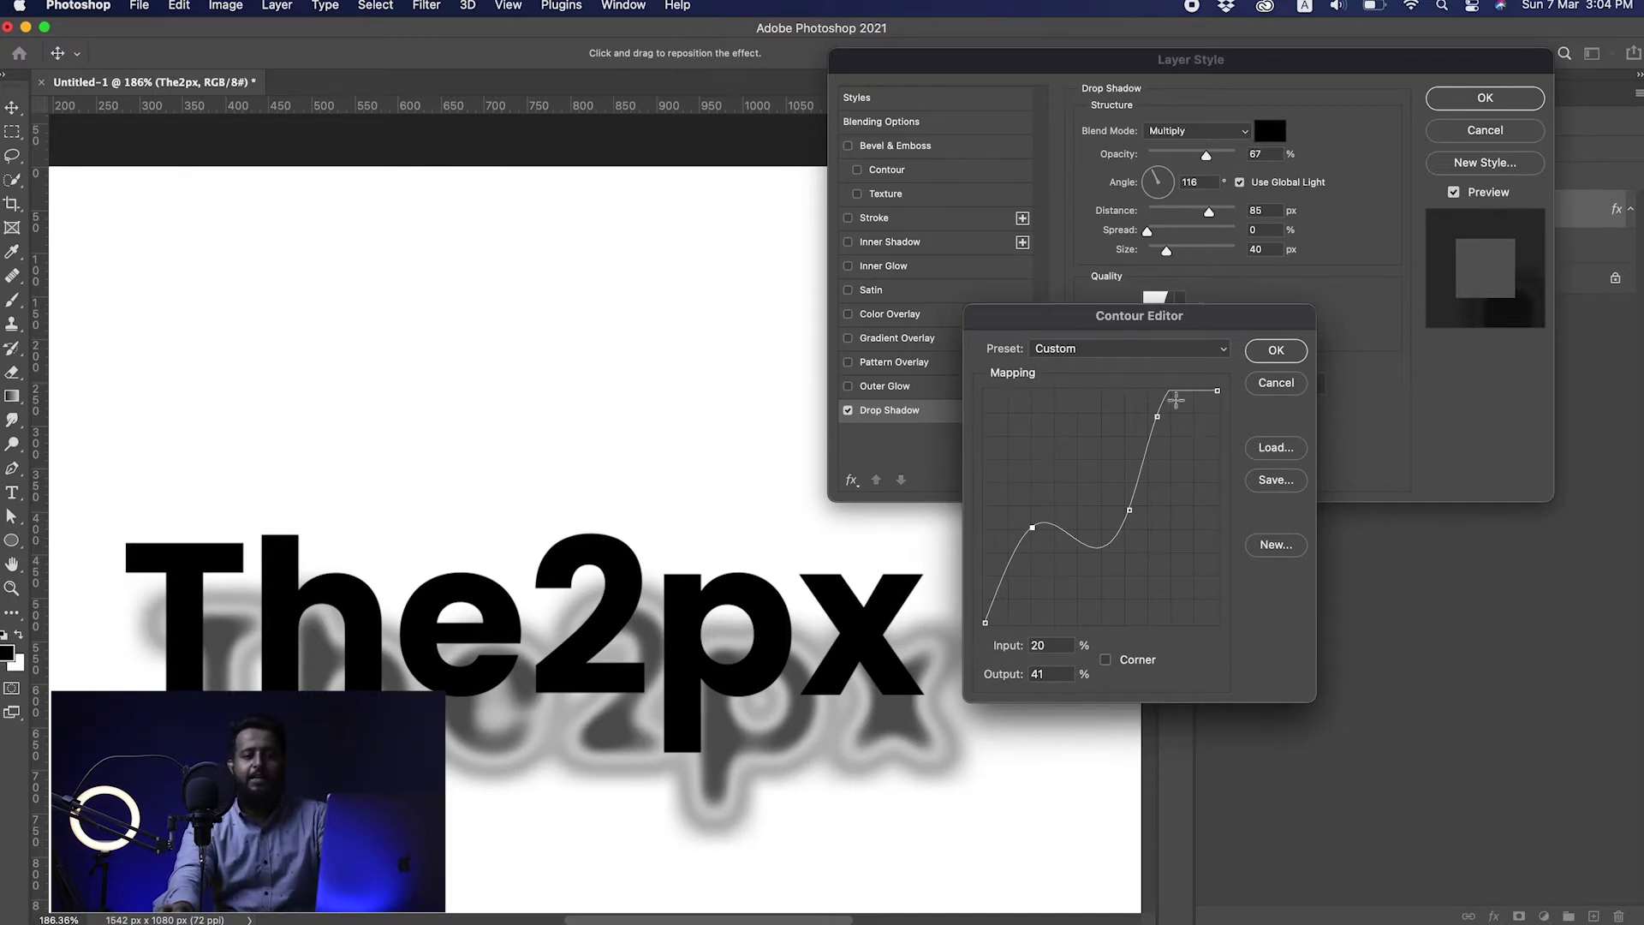
left_click_drag(1218, 392, 1225, 470)
left_click_drag(1160, 419, 1162, 443)
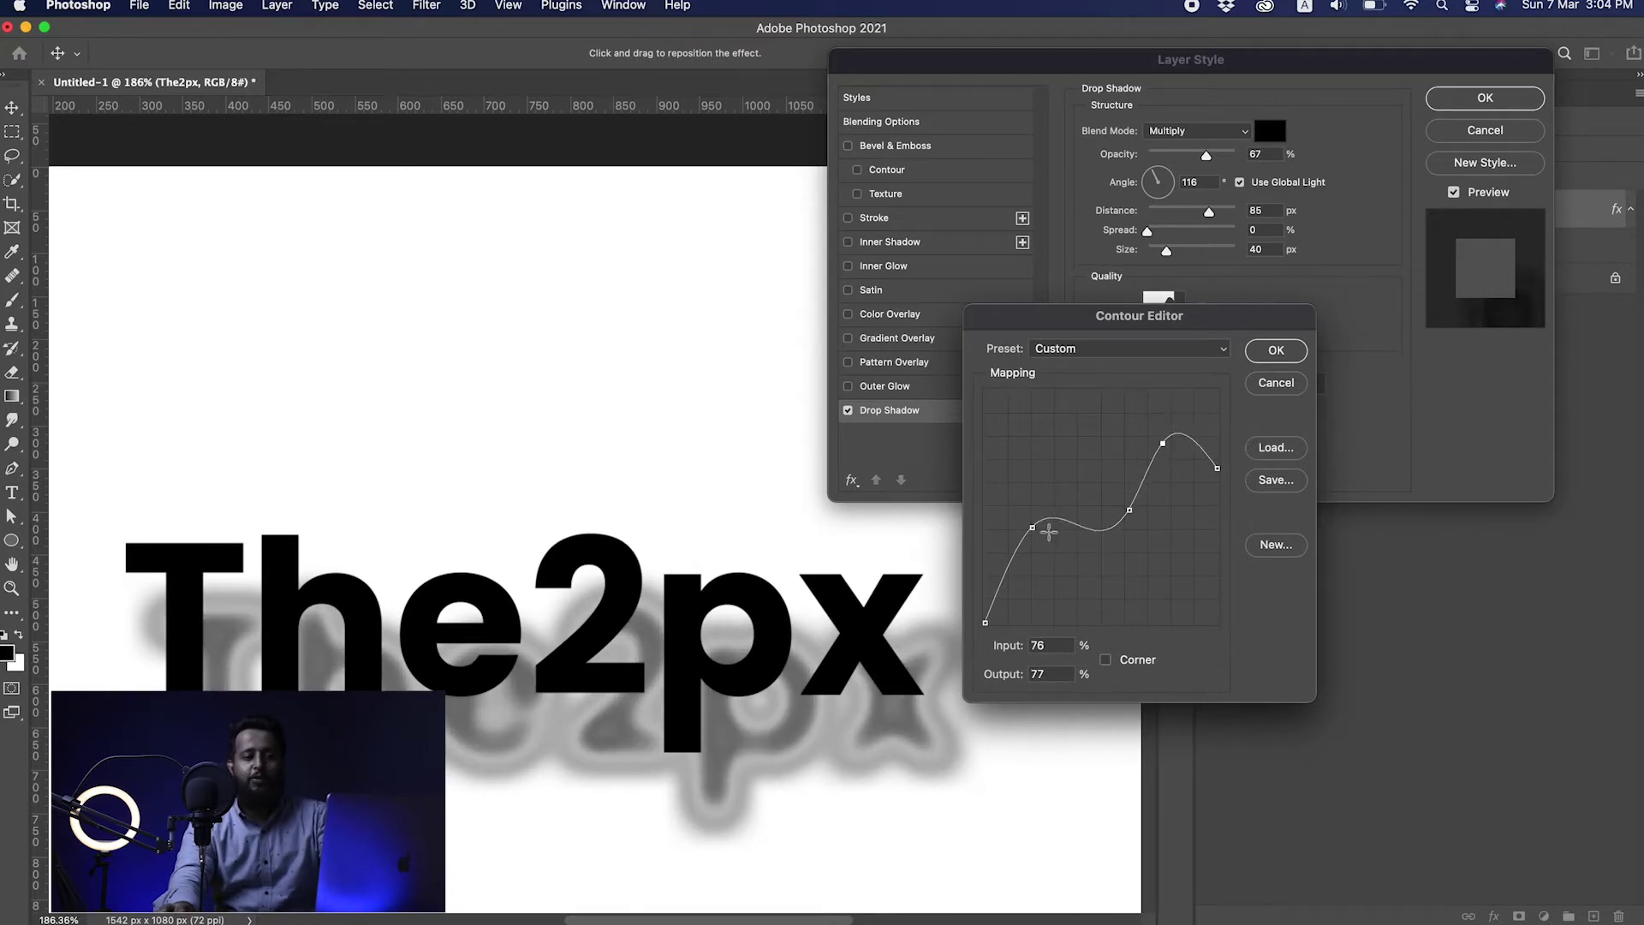
left_click(1017, 581)
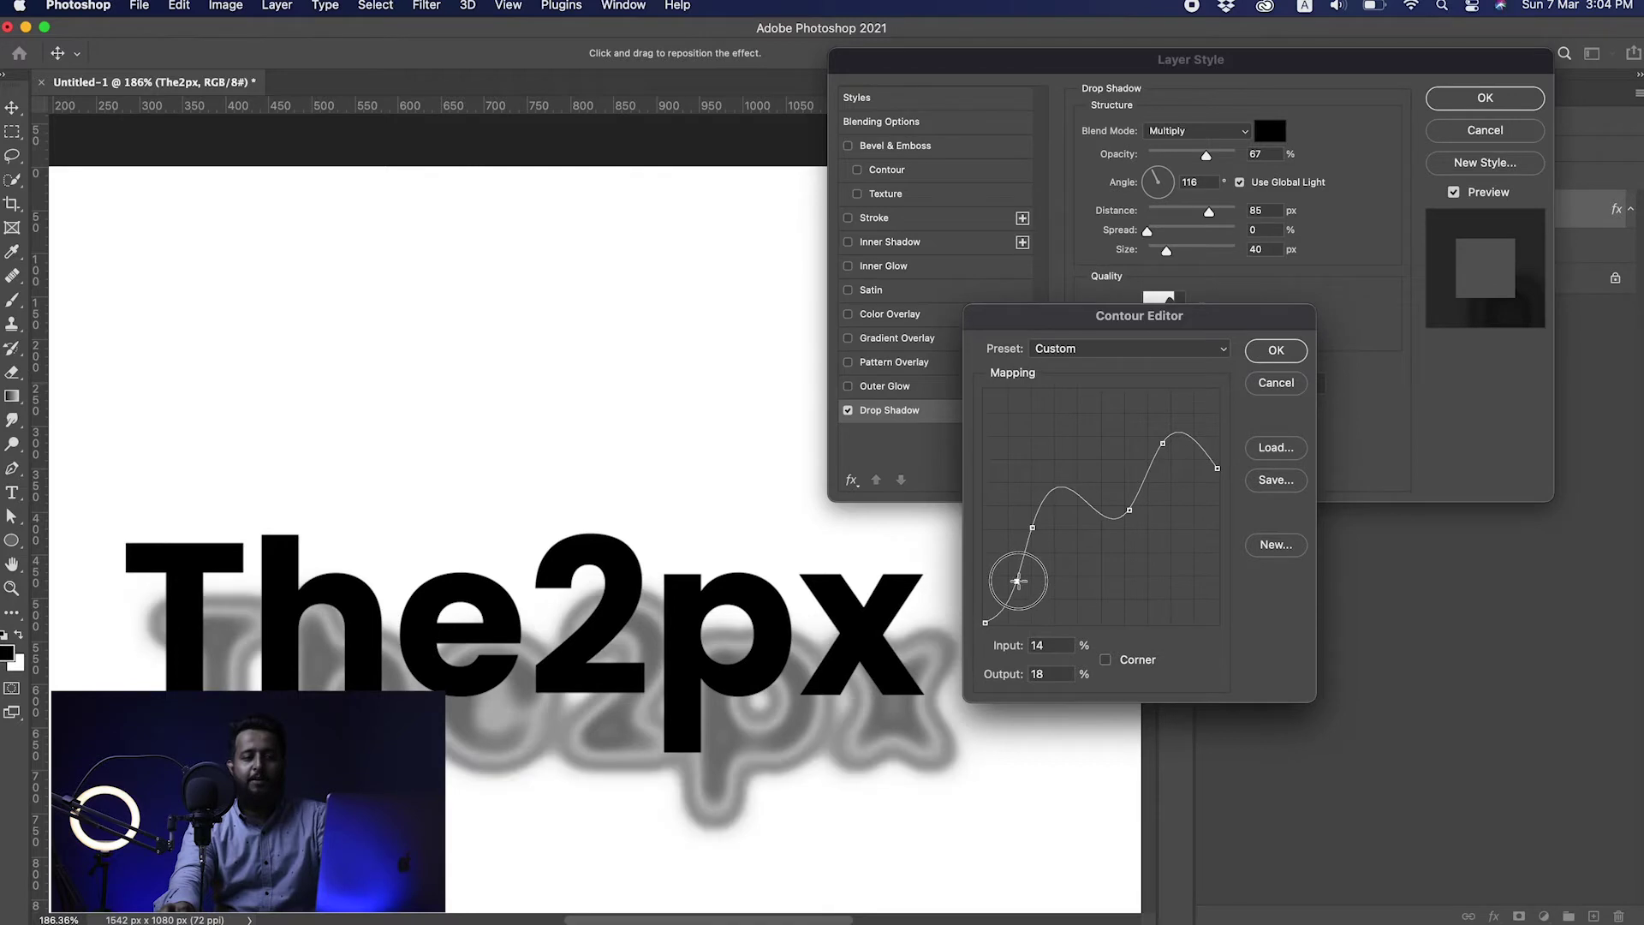
left_click(1079, 514)
mouse_move(1079, 514)
left_mouse_down()
mouse_move(1082, 533)
mouse_move(1015, 551)
mouse_move(1031, 533)
mouse_move(1036, 547)
mouse_move(1082, 534)
mouse_move(1083, 508)
left_mouse_up()
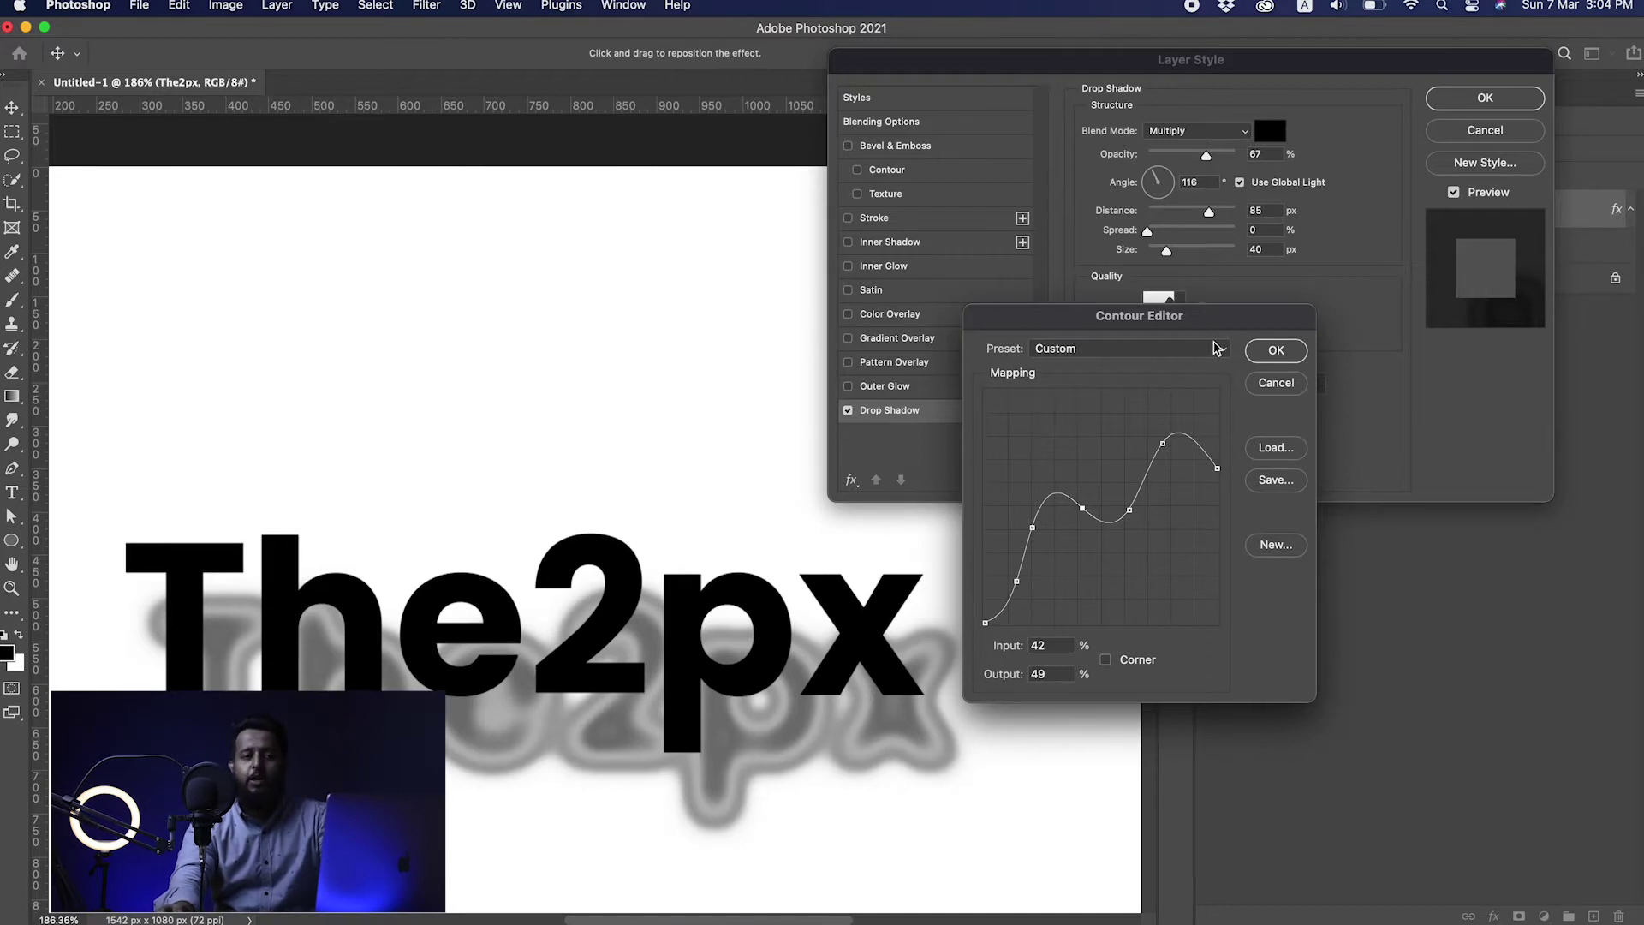
Try the Linear, Cone, Cone - Inverted and Cove - Deep contour presets on the drop shadow.
left_click(1216, 348)
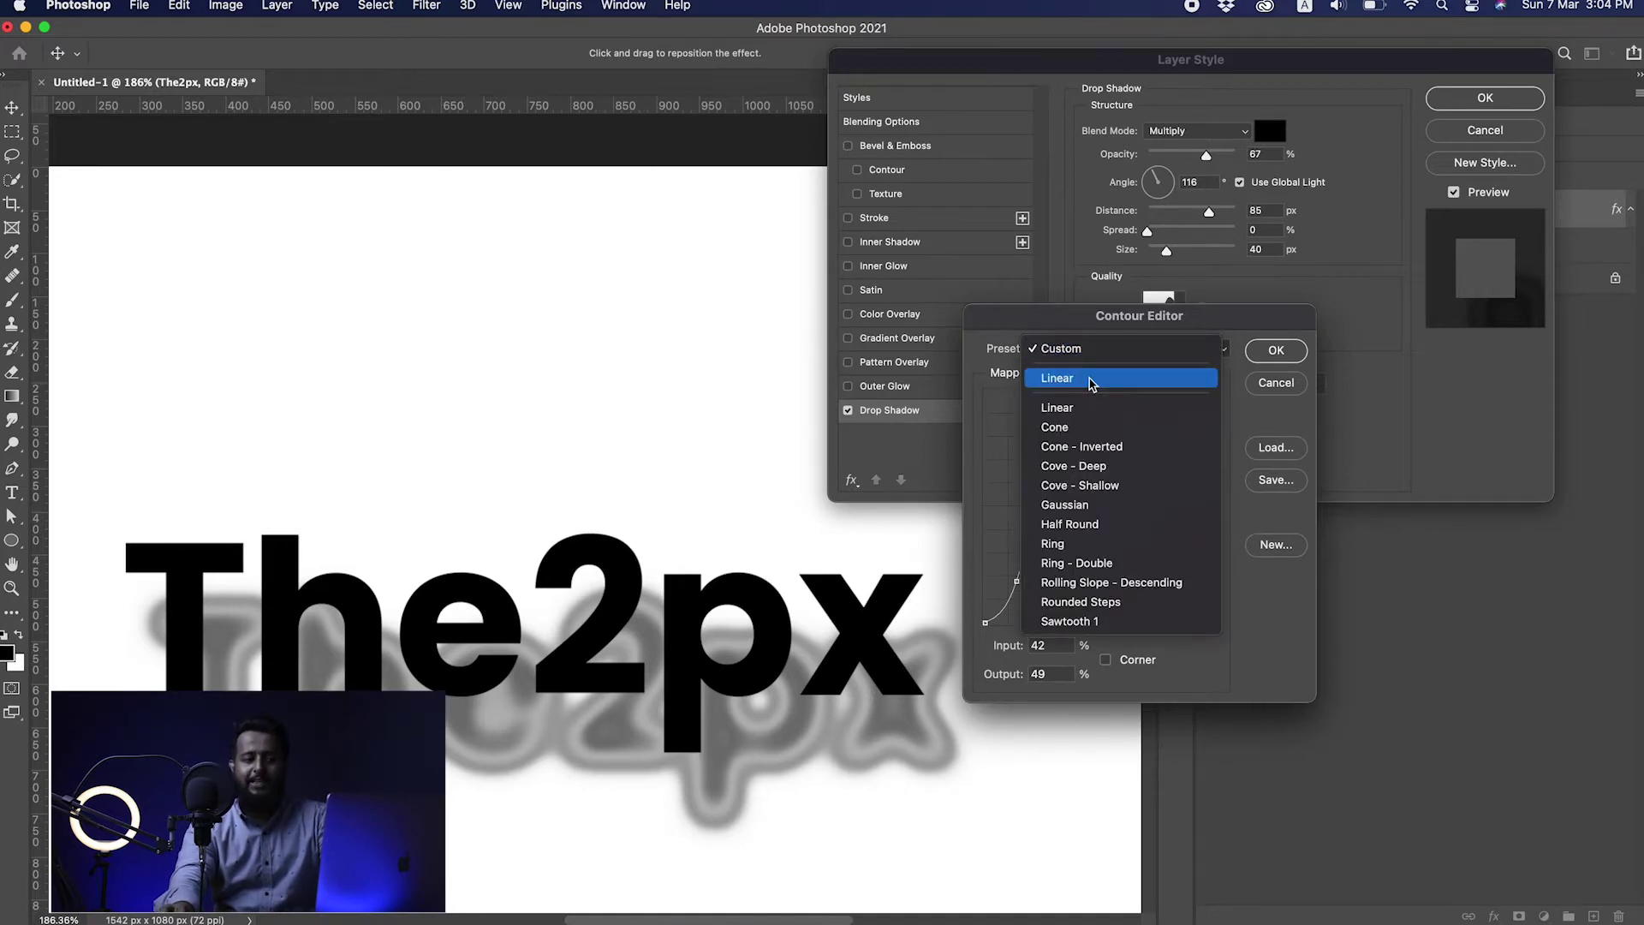
left_click(1092, 380)
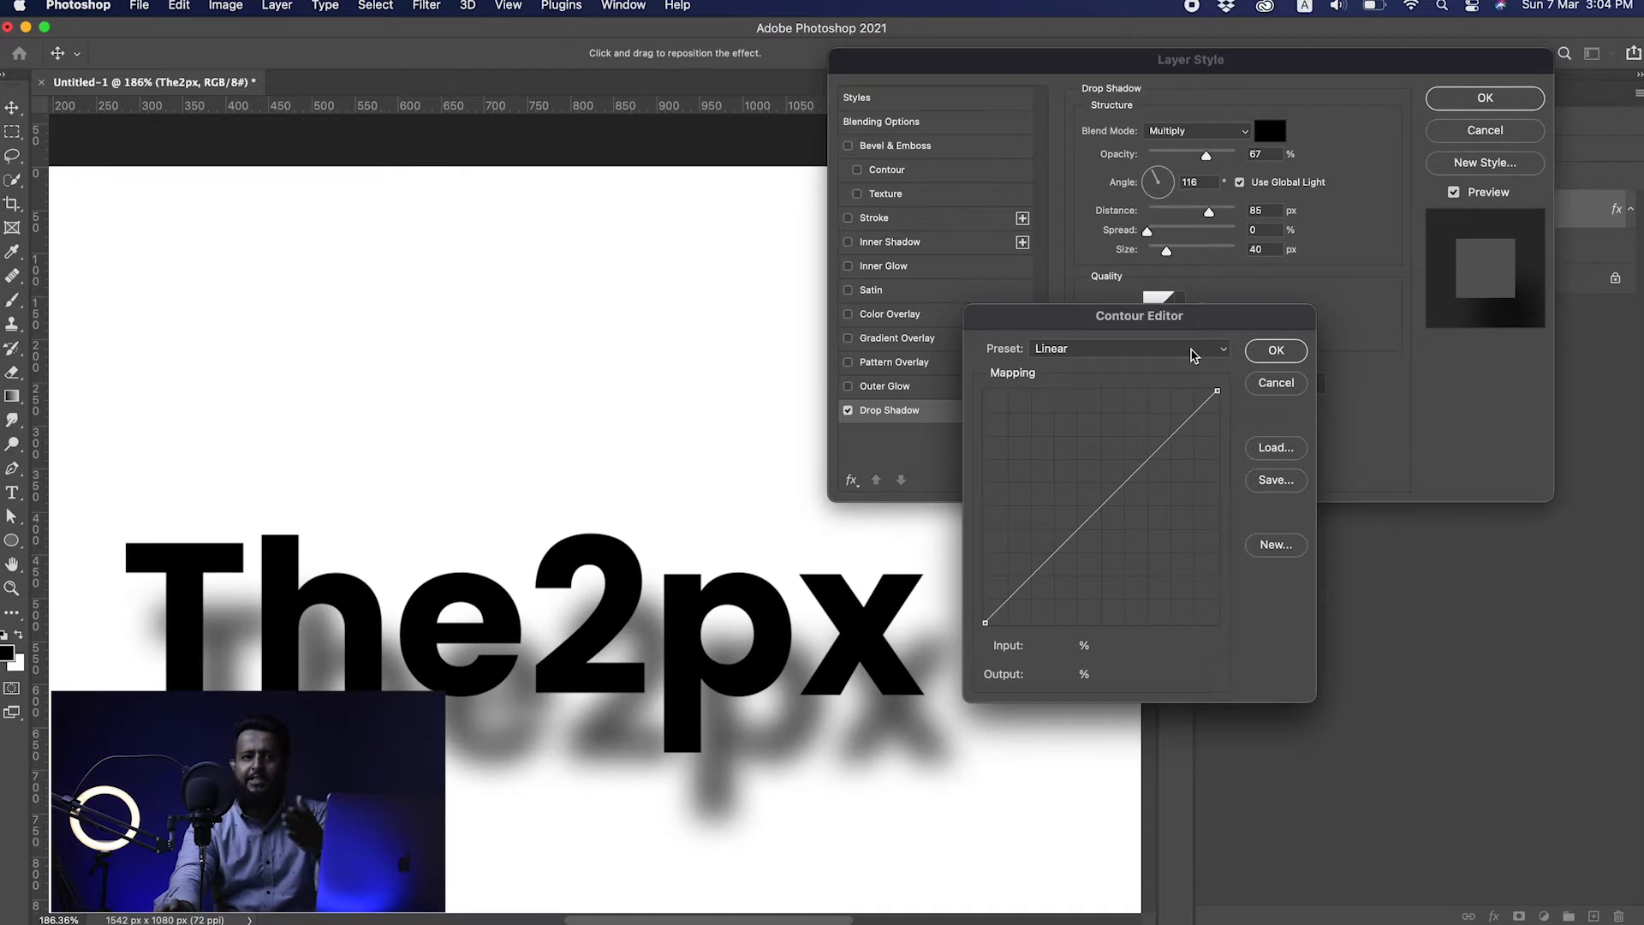
left_click(1195, 354)
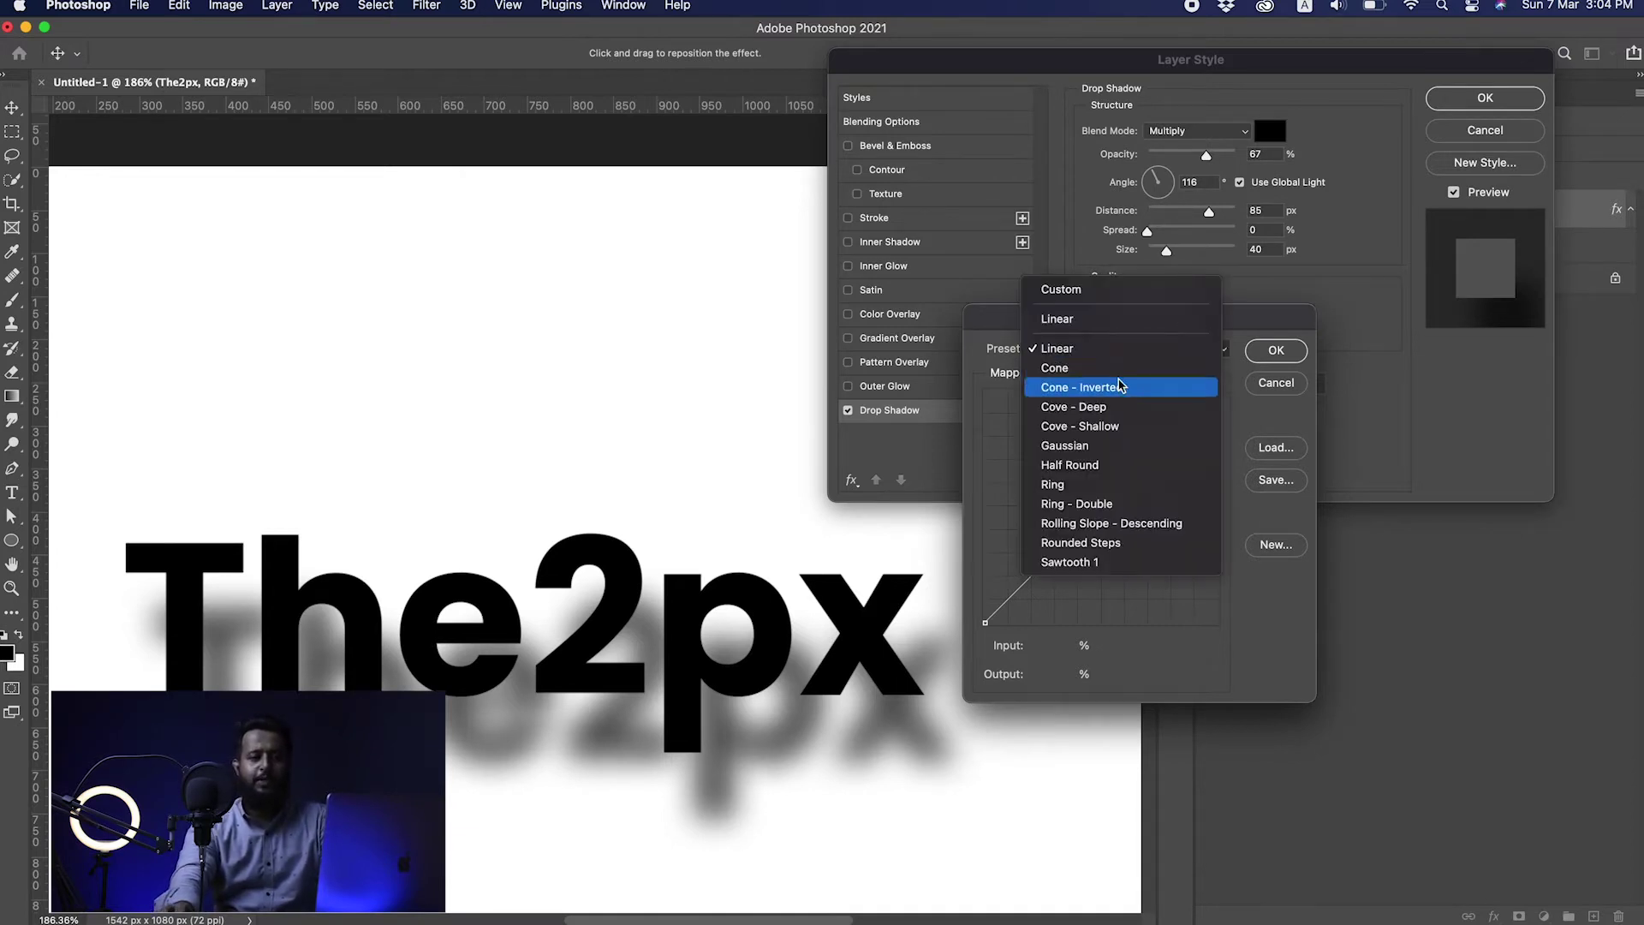
left_click(1124, 377)
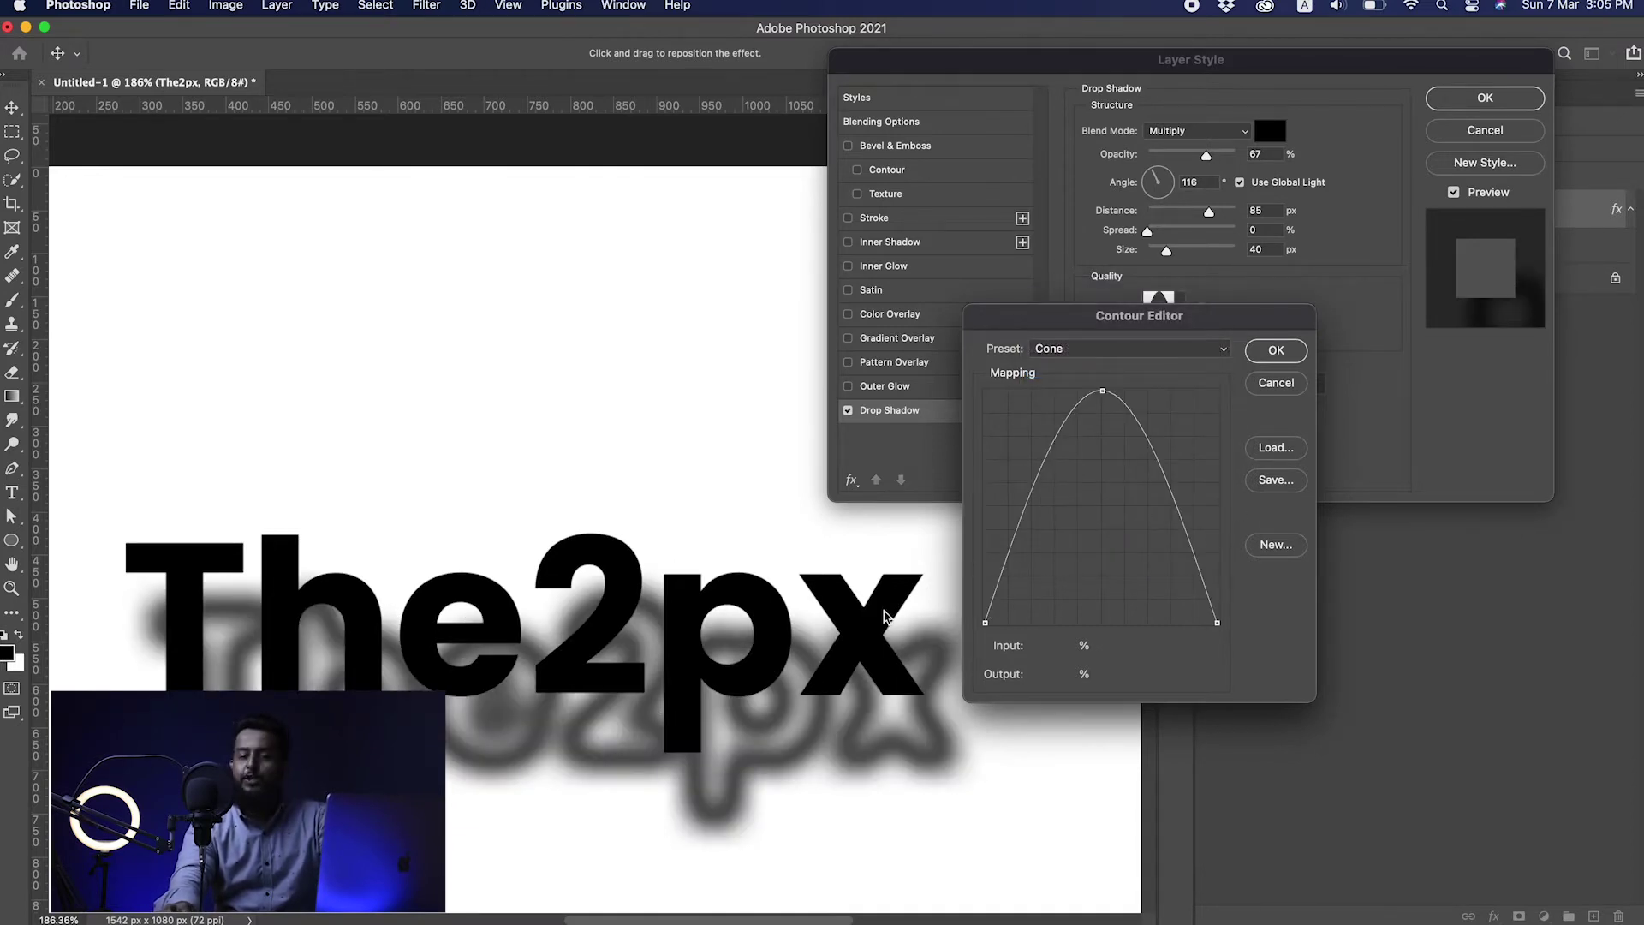
left_click(1125, 351)
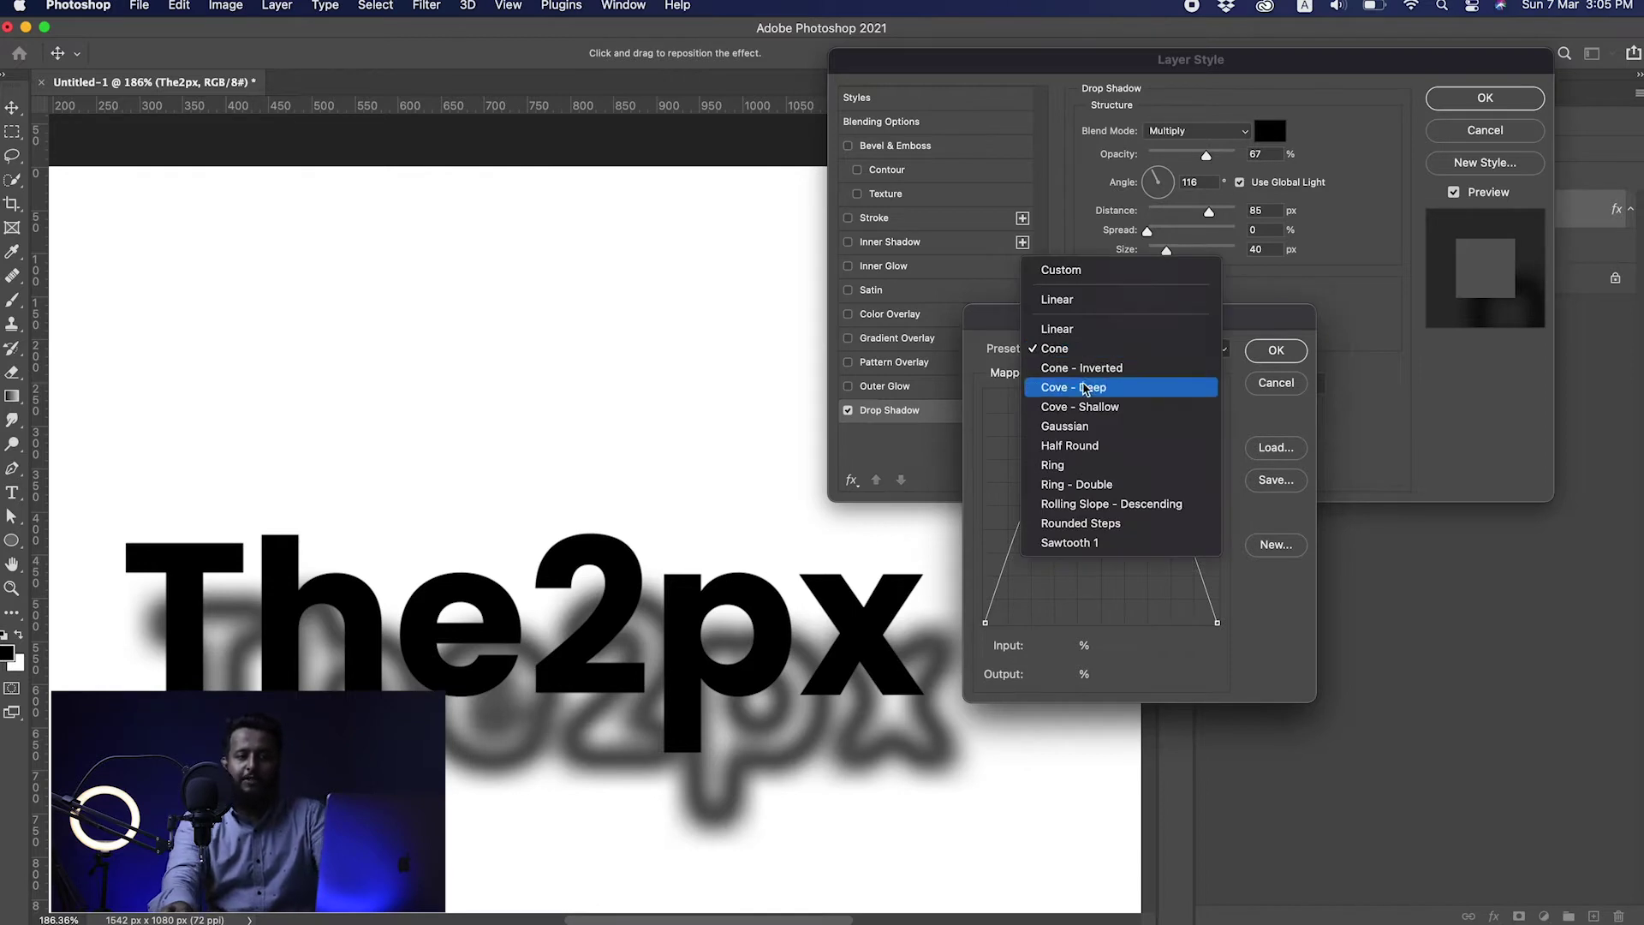
left_click(1130, 370)
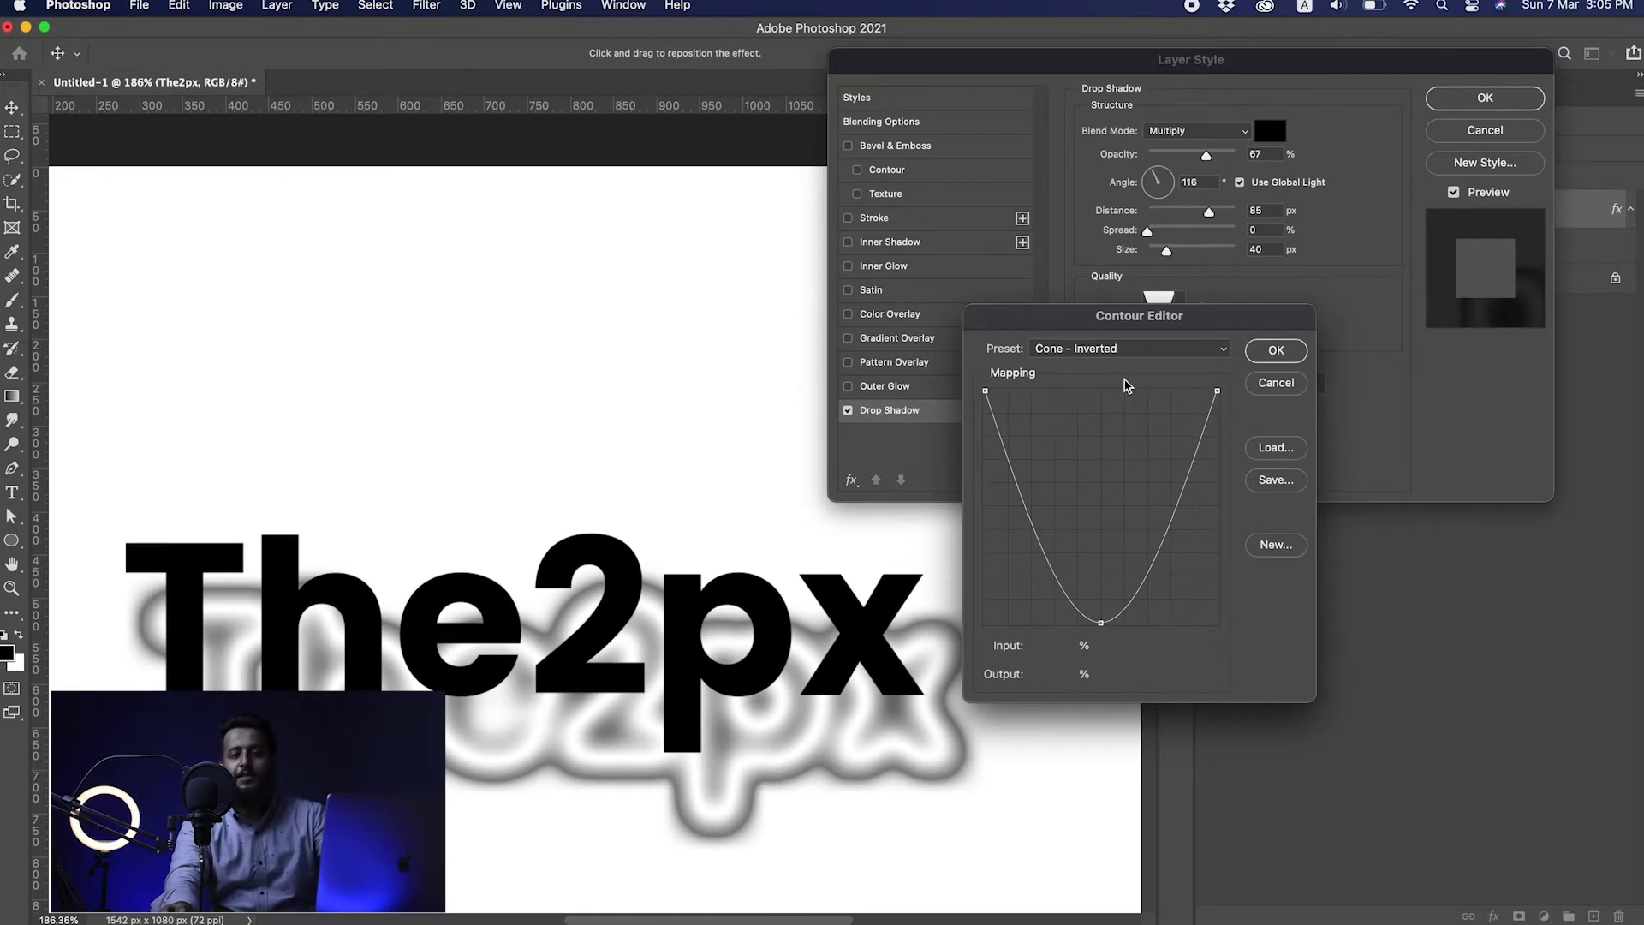
left_click(1109, 349)
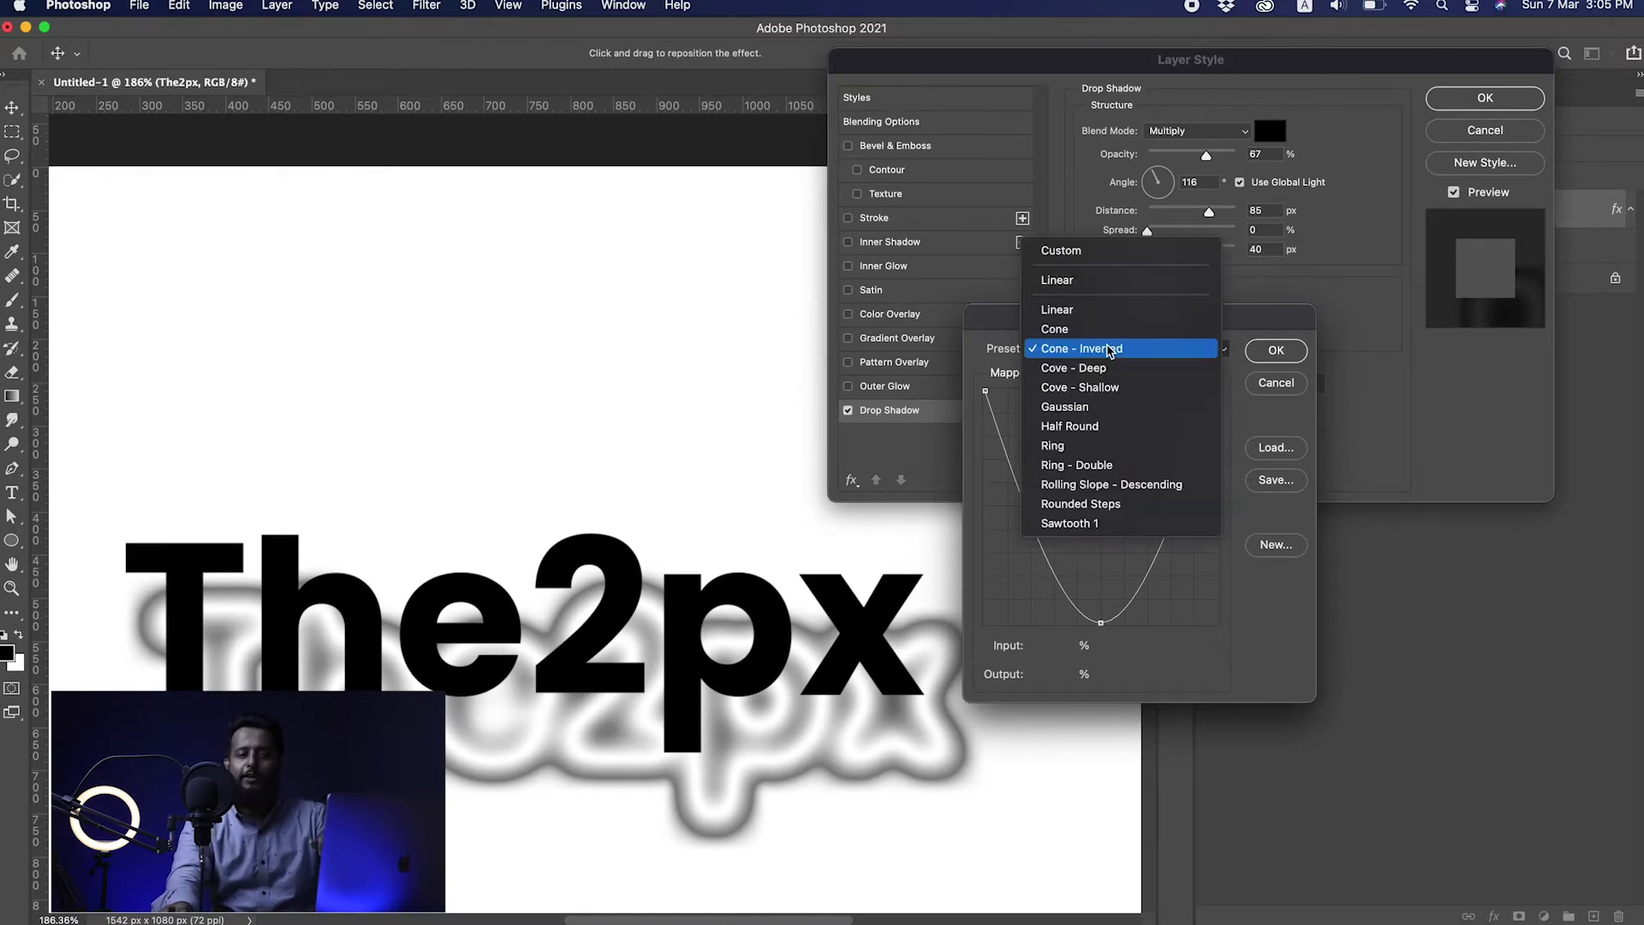
left_click(1102, 370)
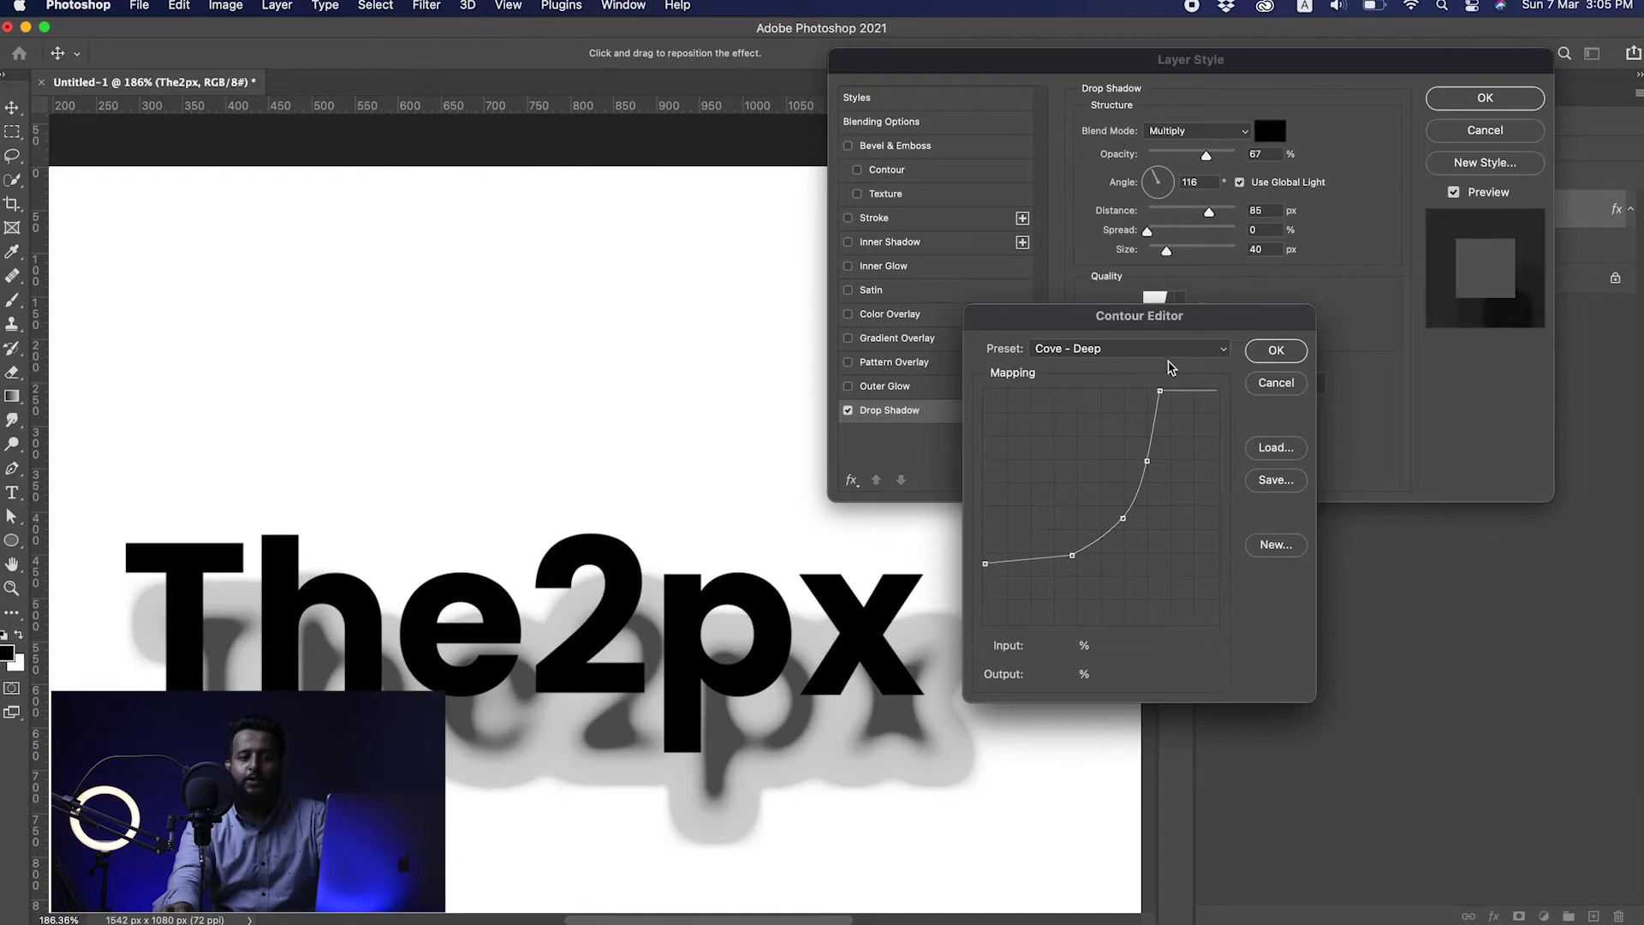
Try the Gaussian, Half Round and Sawtooth 1 contour presets, and discard the contour edits and the whole drop shadow.
left_click(1171, 351)
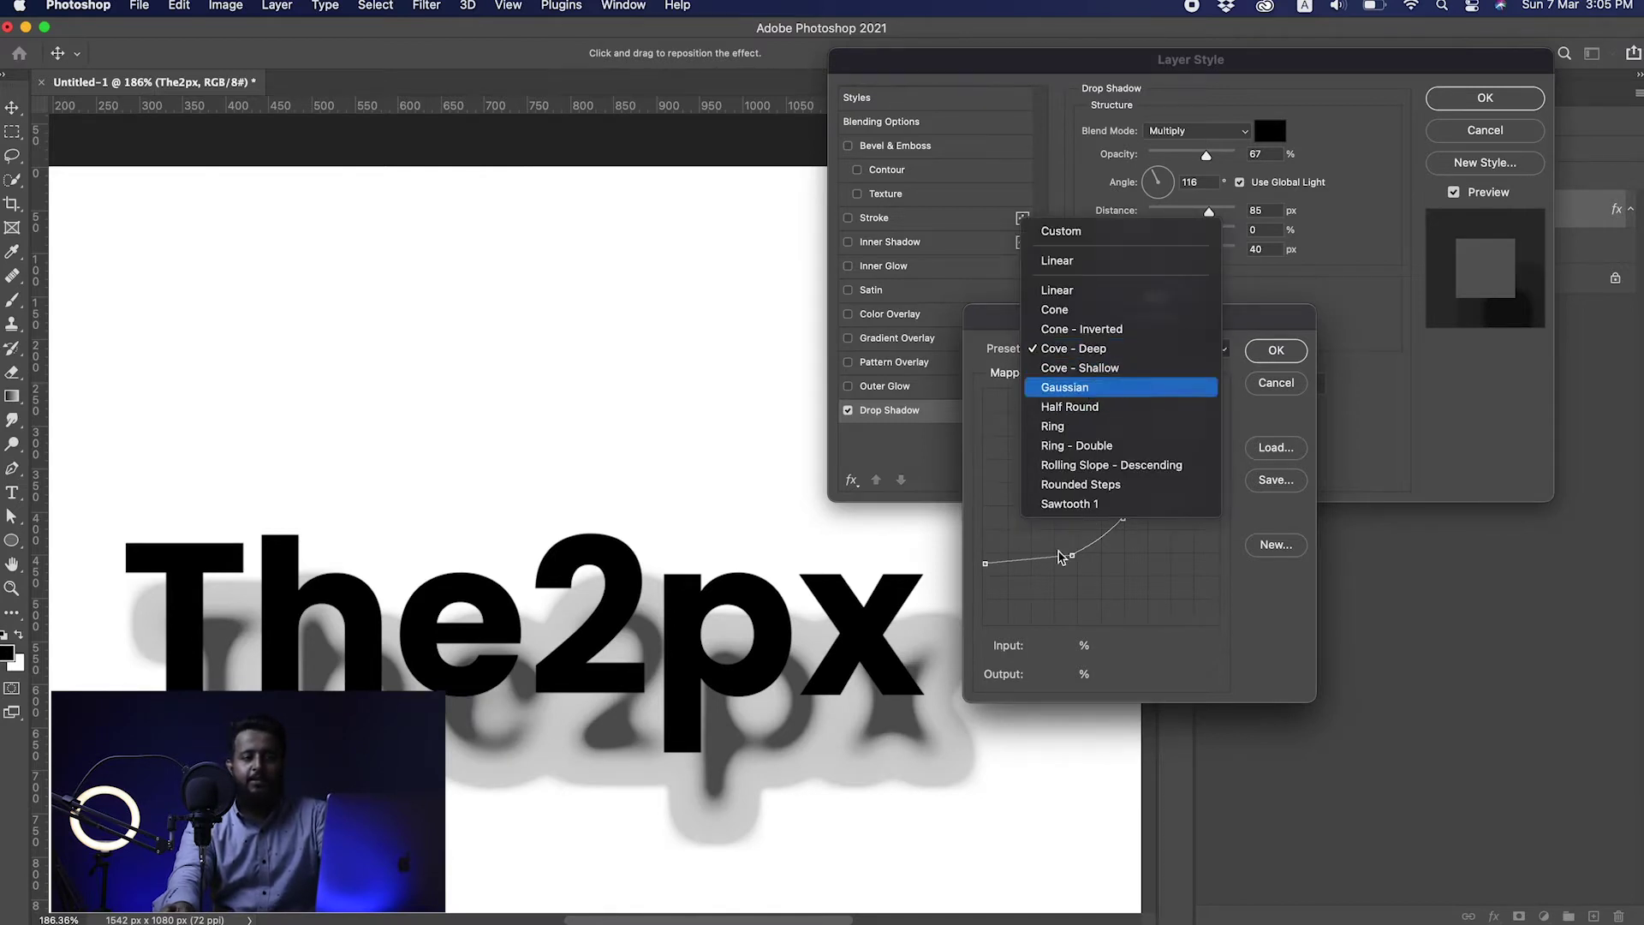
left_click(1120, 387)
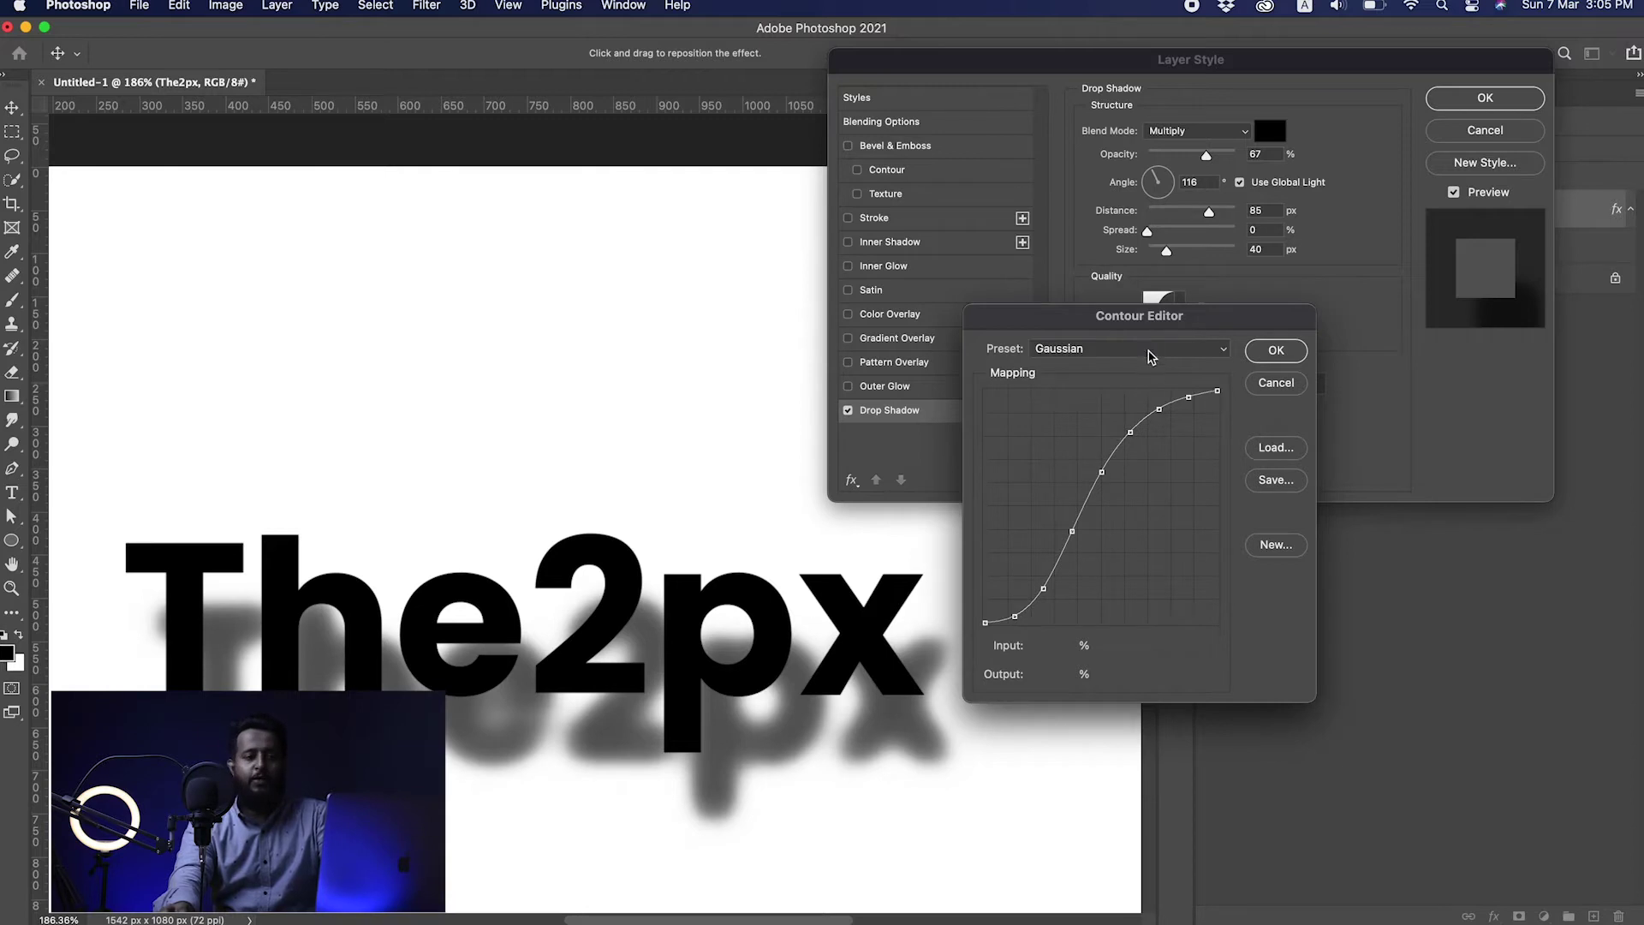
left_click(1148, 350)
left_click(1140, 369)
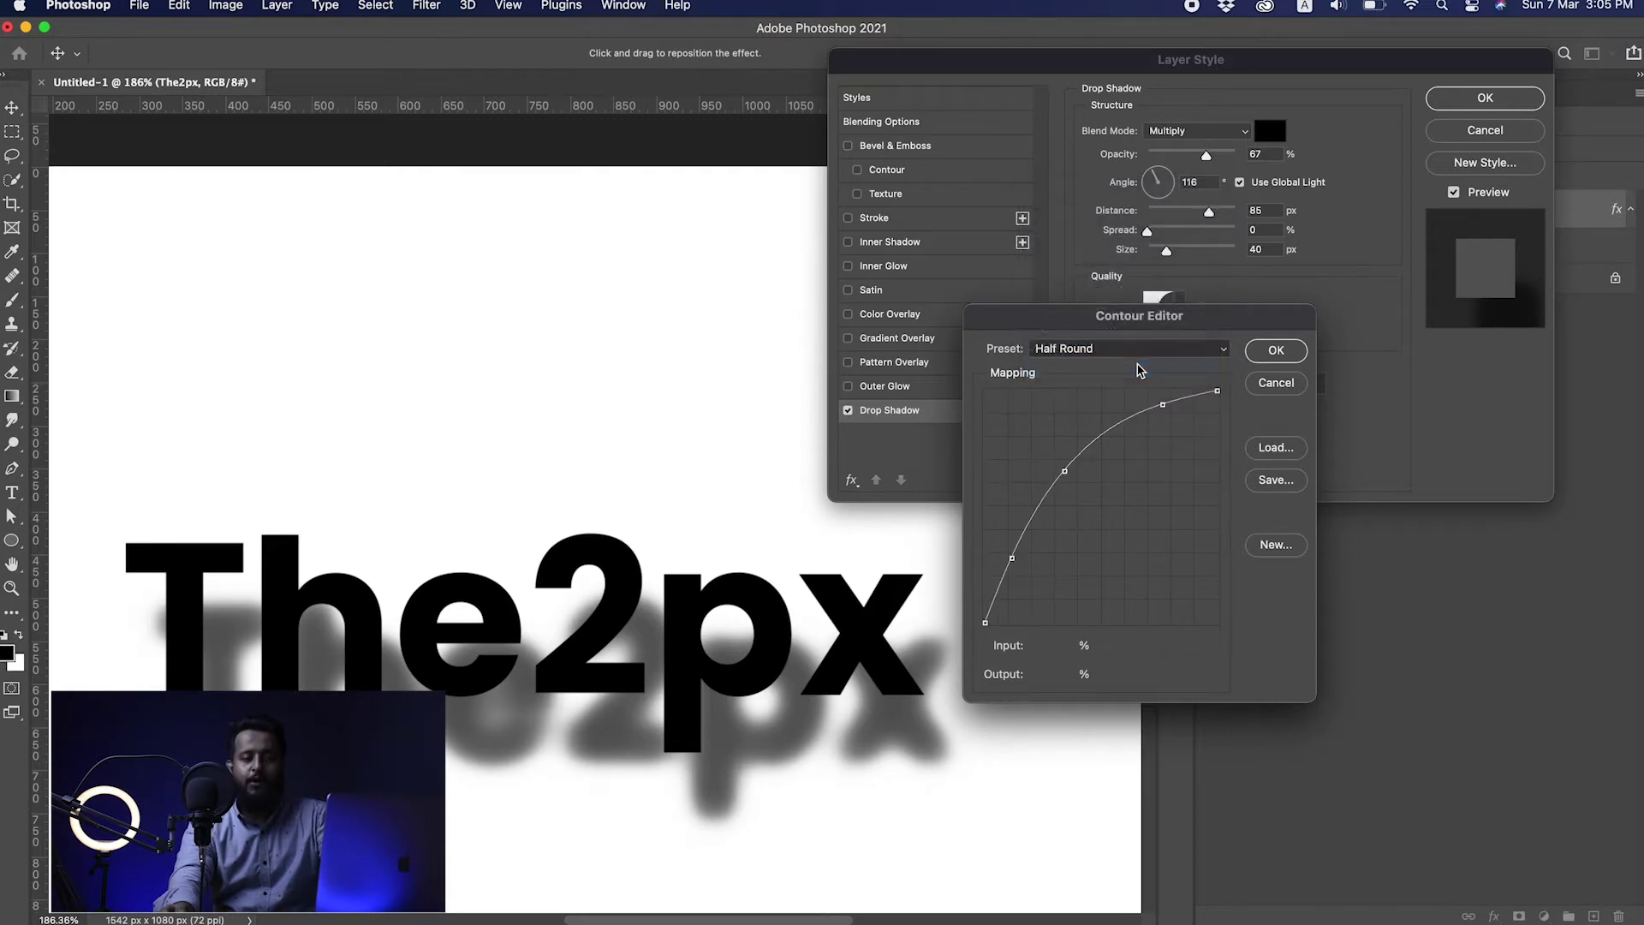
left_click(1113, 354)
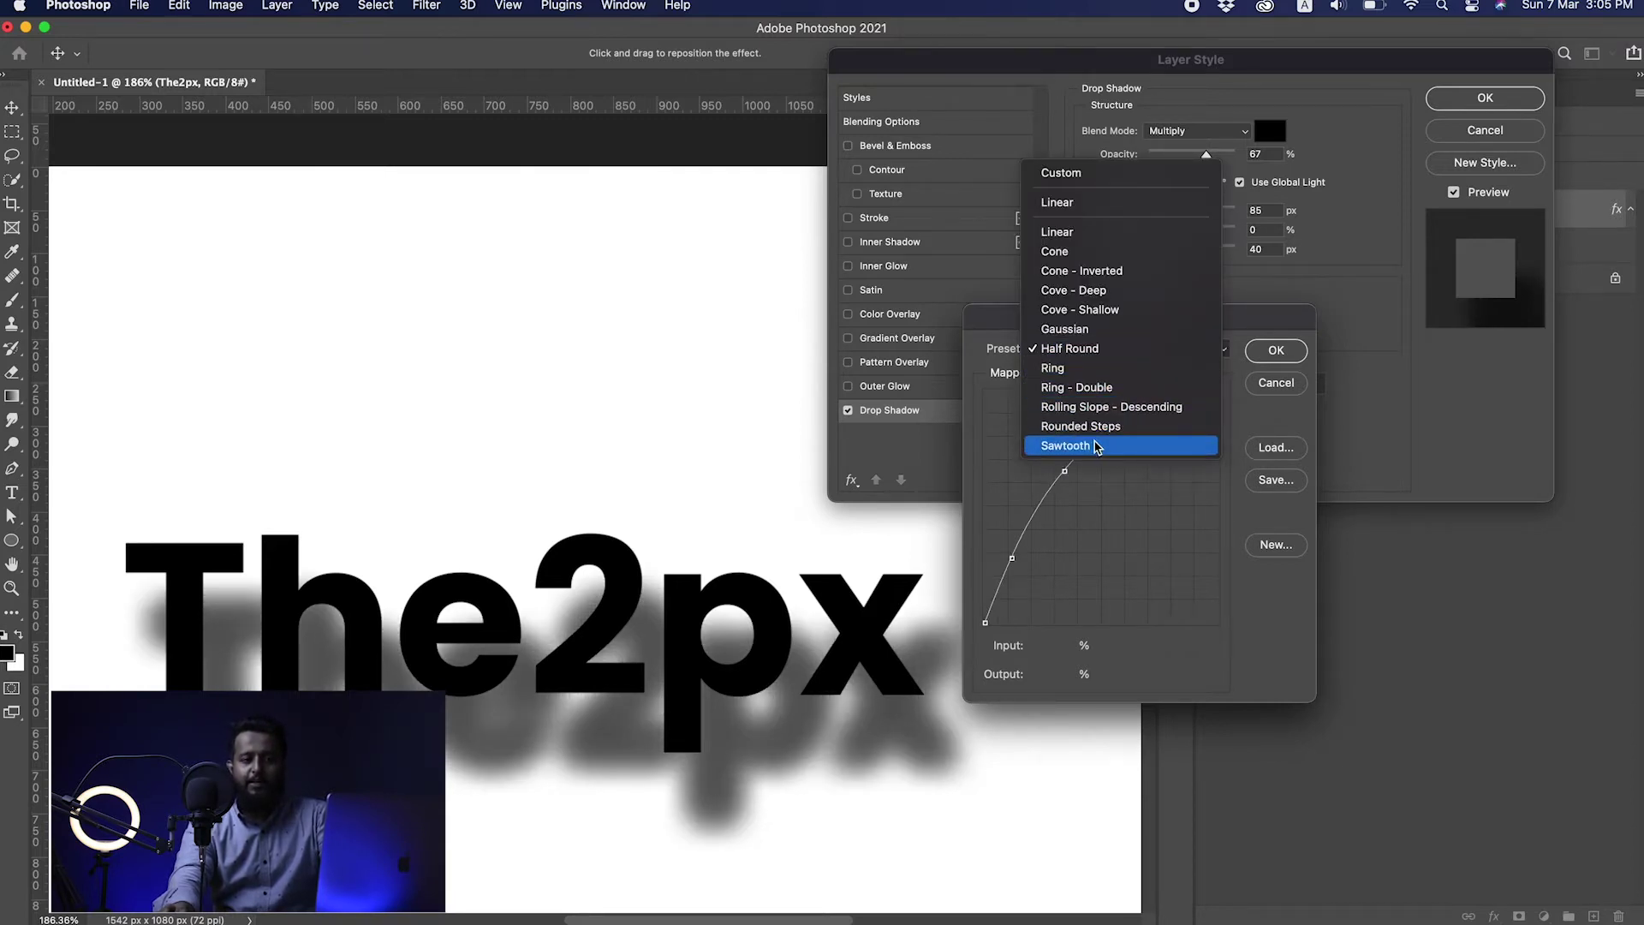
left_click(1097, 445)
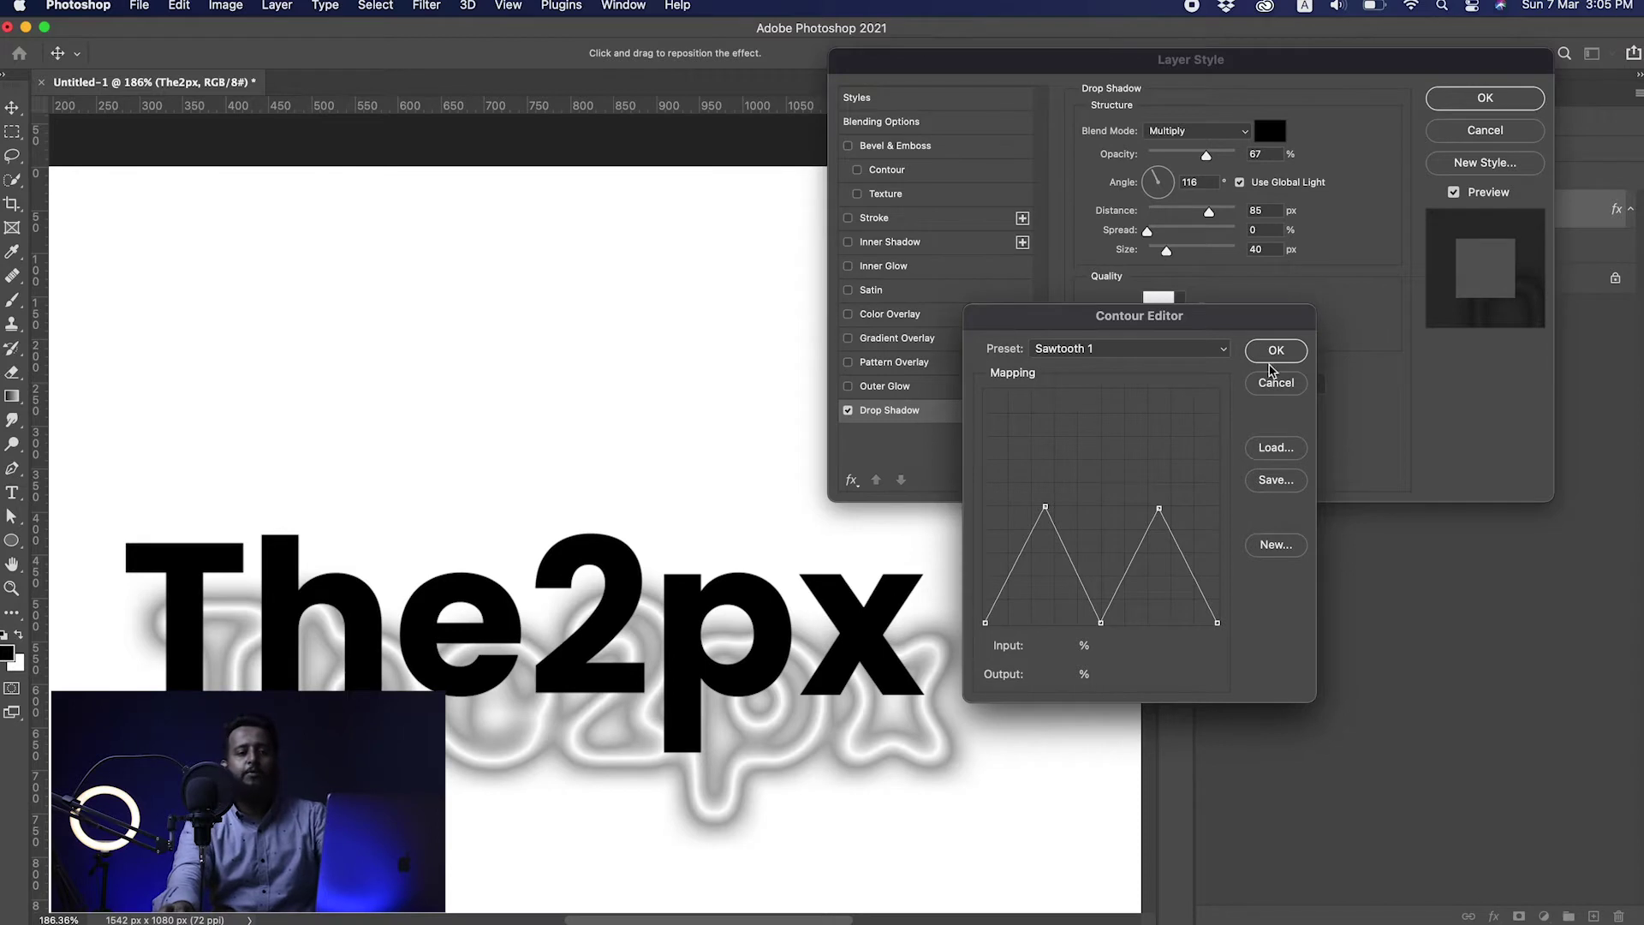
left_click(1283, 395)
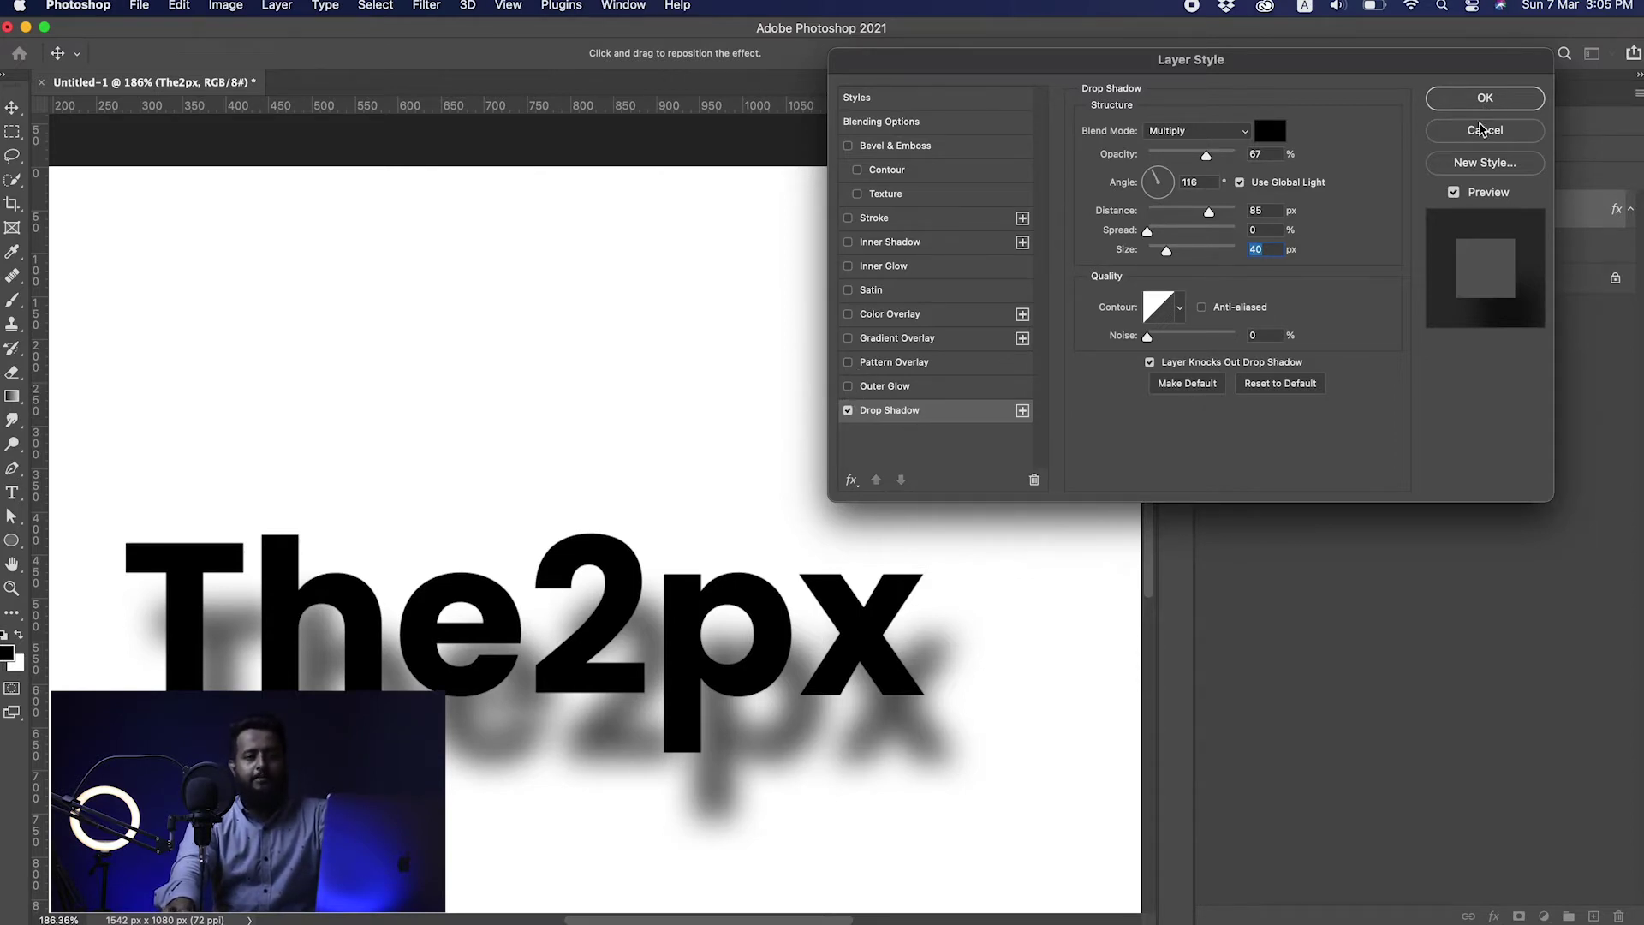
left_click(1479, 134)
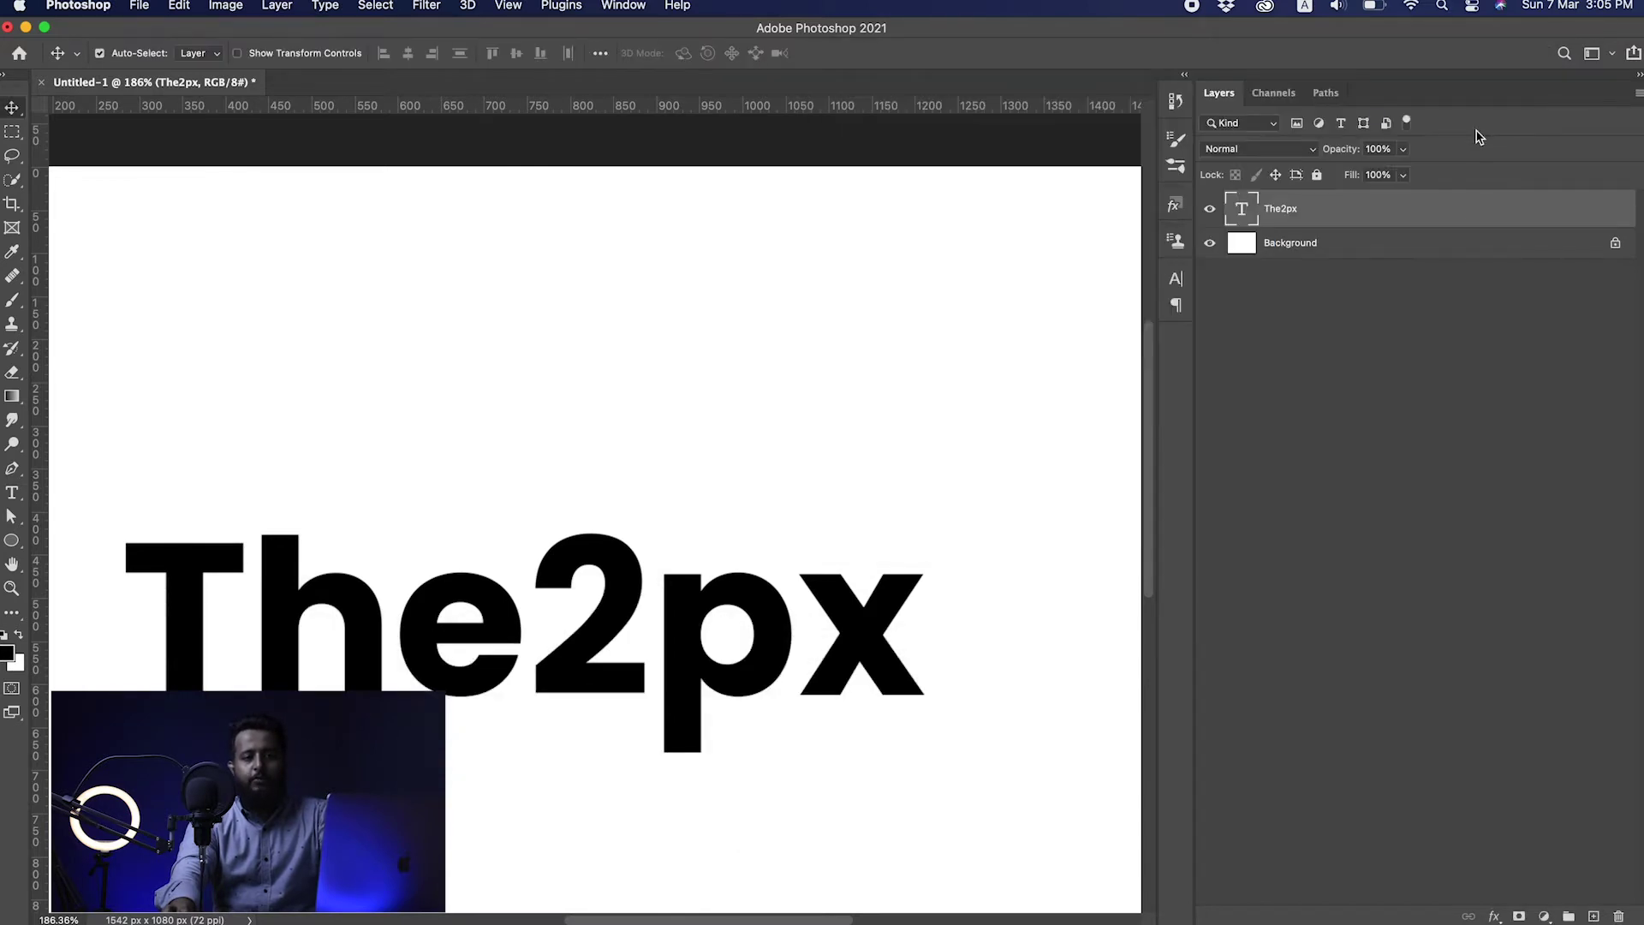
Add a dark grey #434343 Solid Color fill layer directly above the Background layer.
left_click(1332, 246)
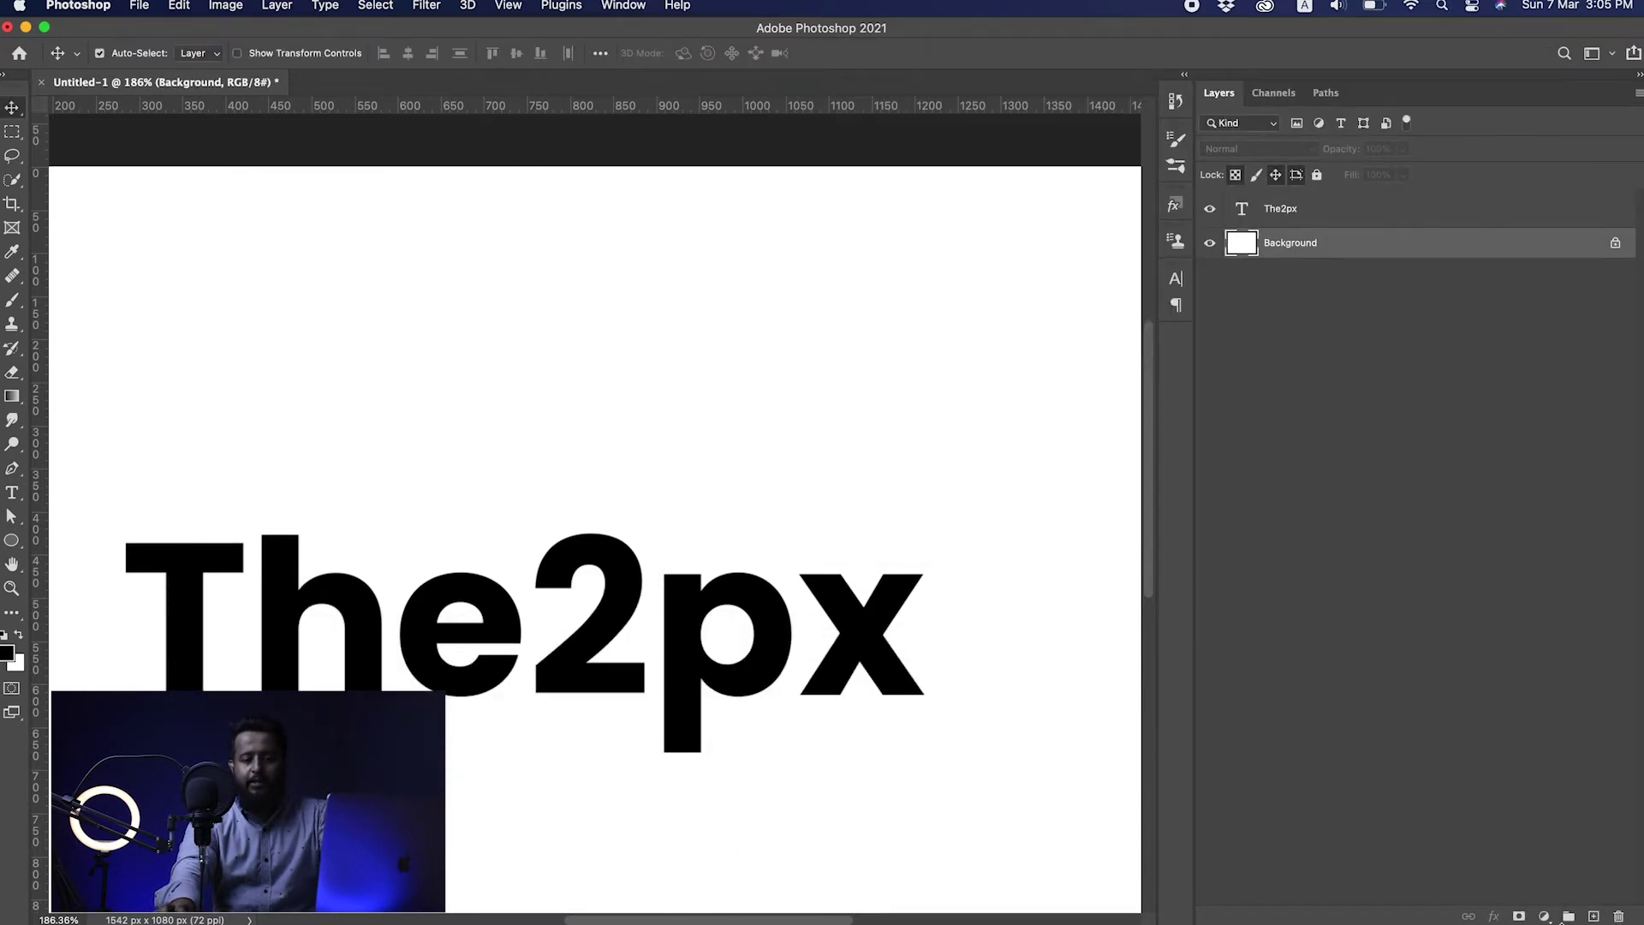
left_click(1544, 917)
left_click(1554, 535)
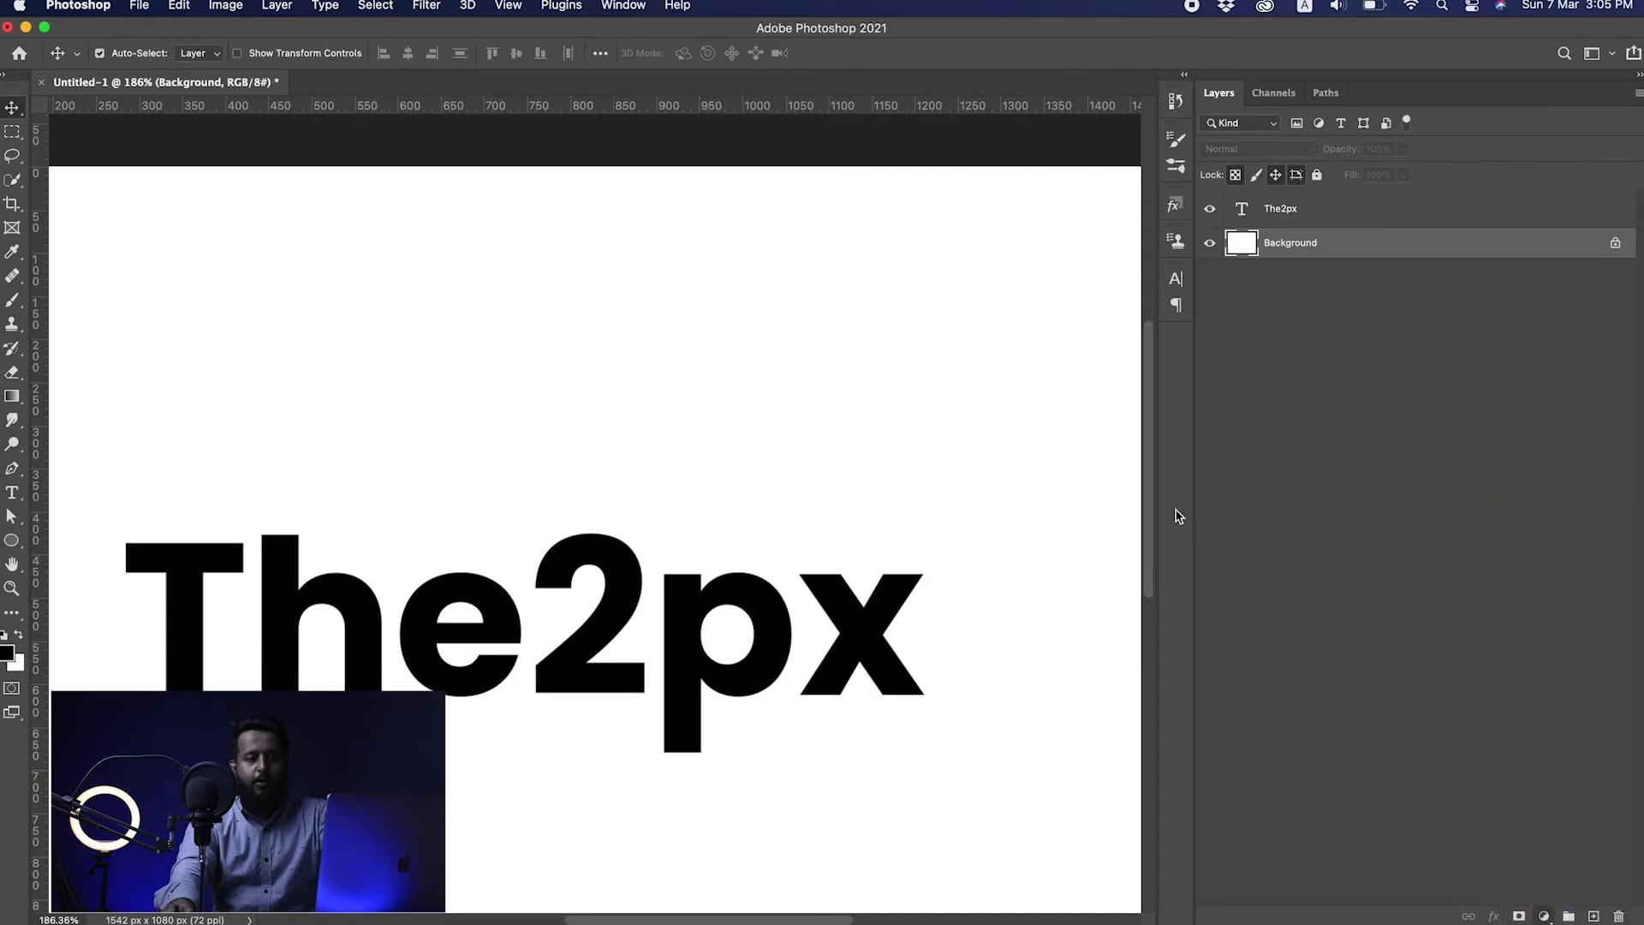
left_click(899, 444)
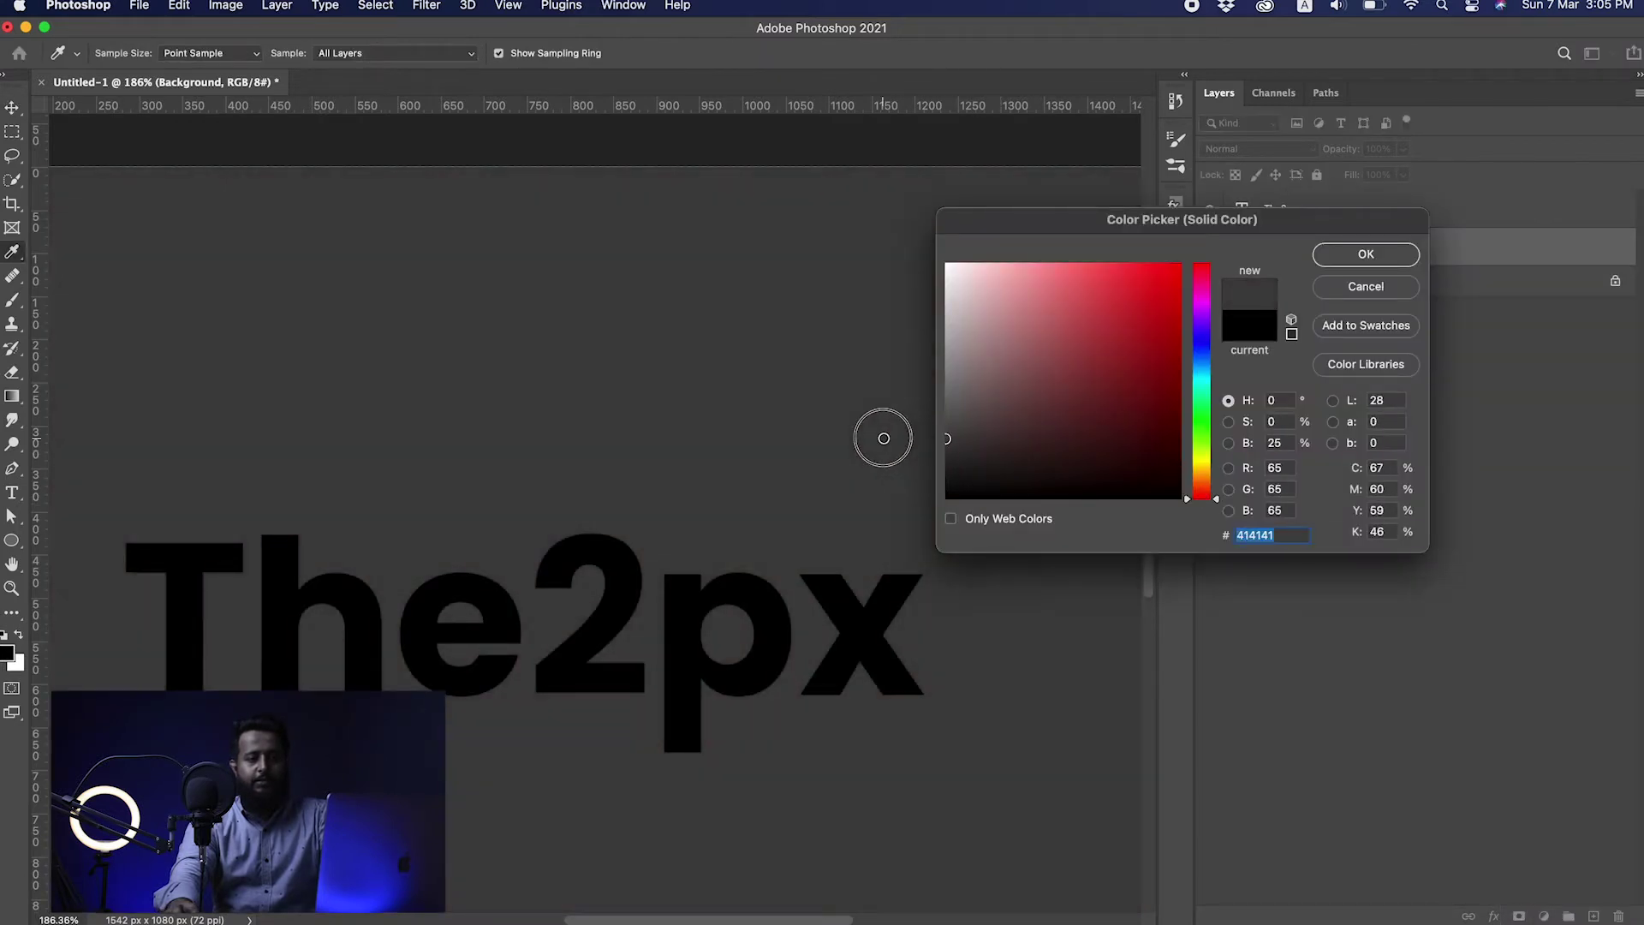
left_click(925, 434)
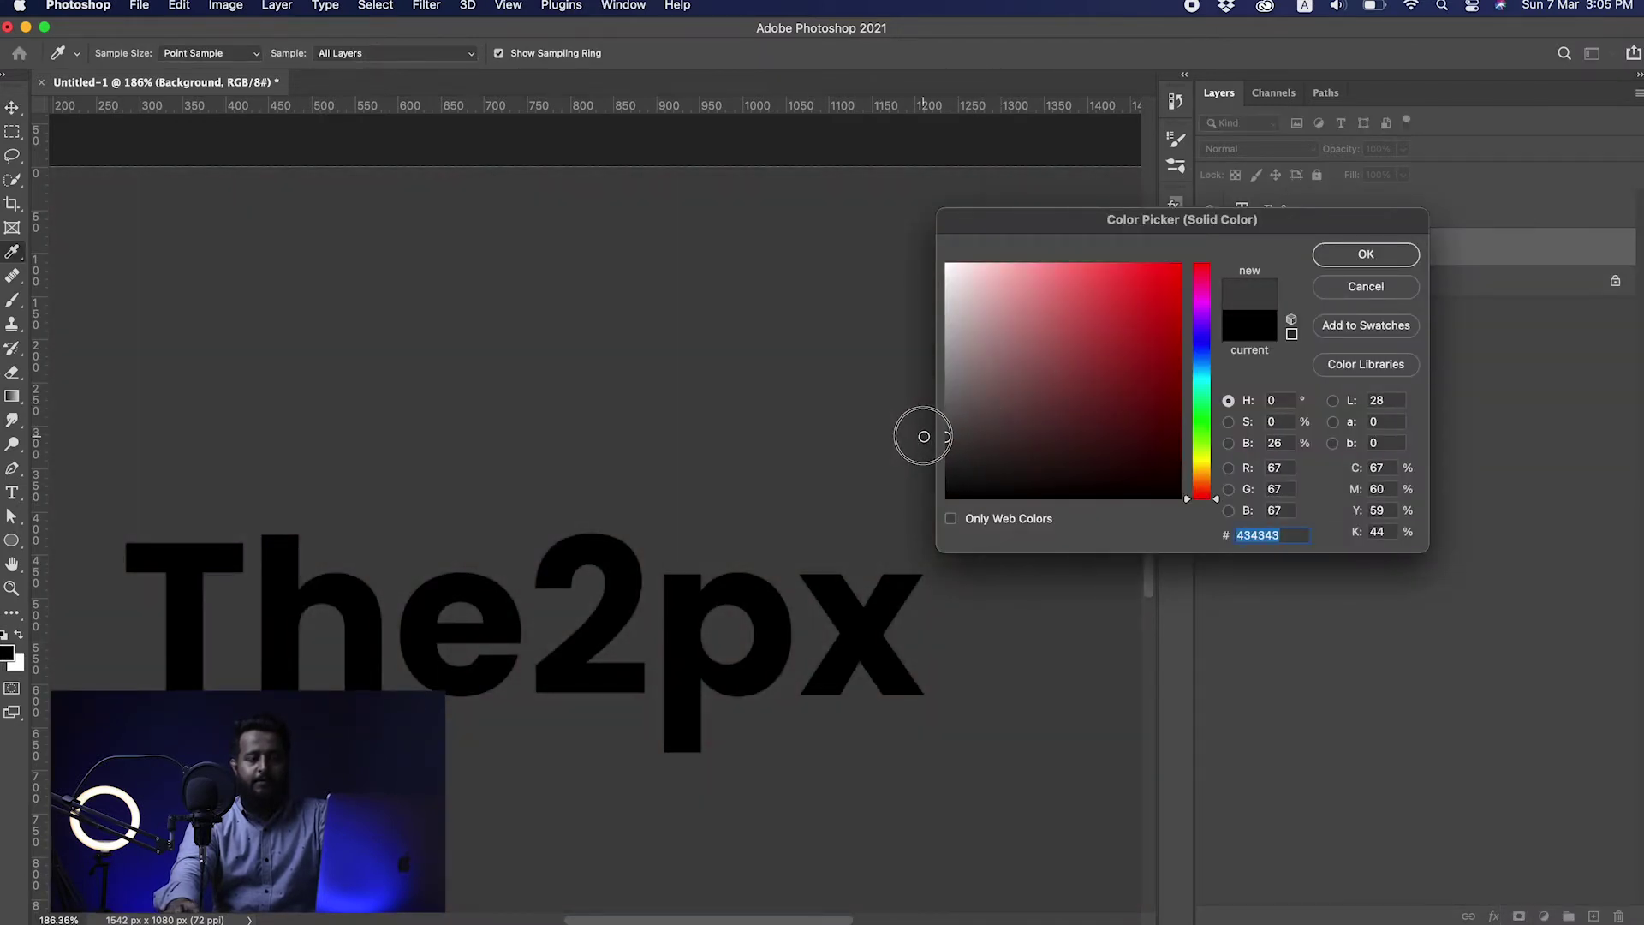
left_click(1367, 257)
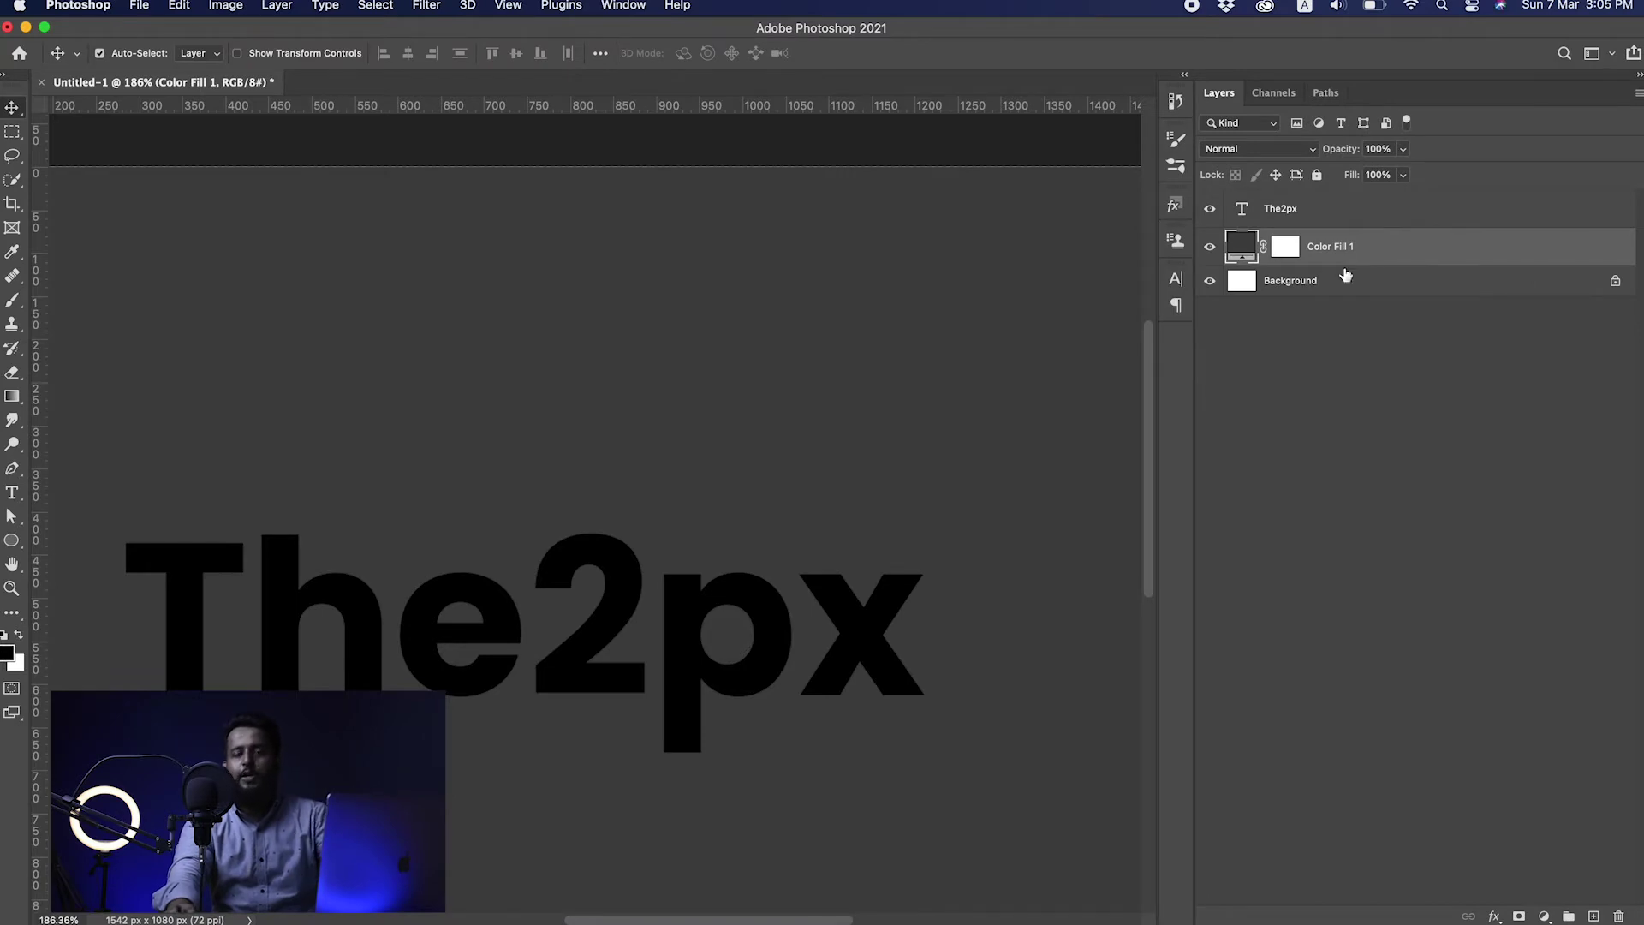
Open the layer style settings of the The2px text layer and enable an Outer Glow at 63% opacity.
left_click(1468, 221)
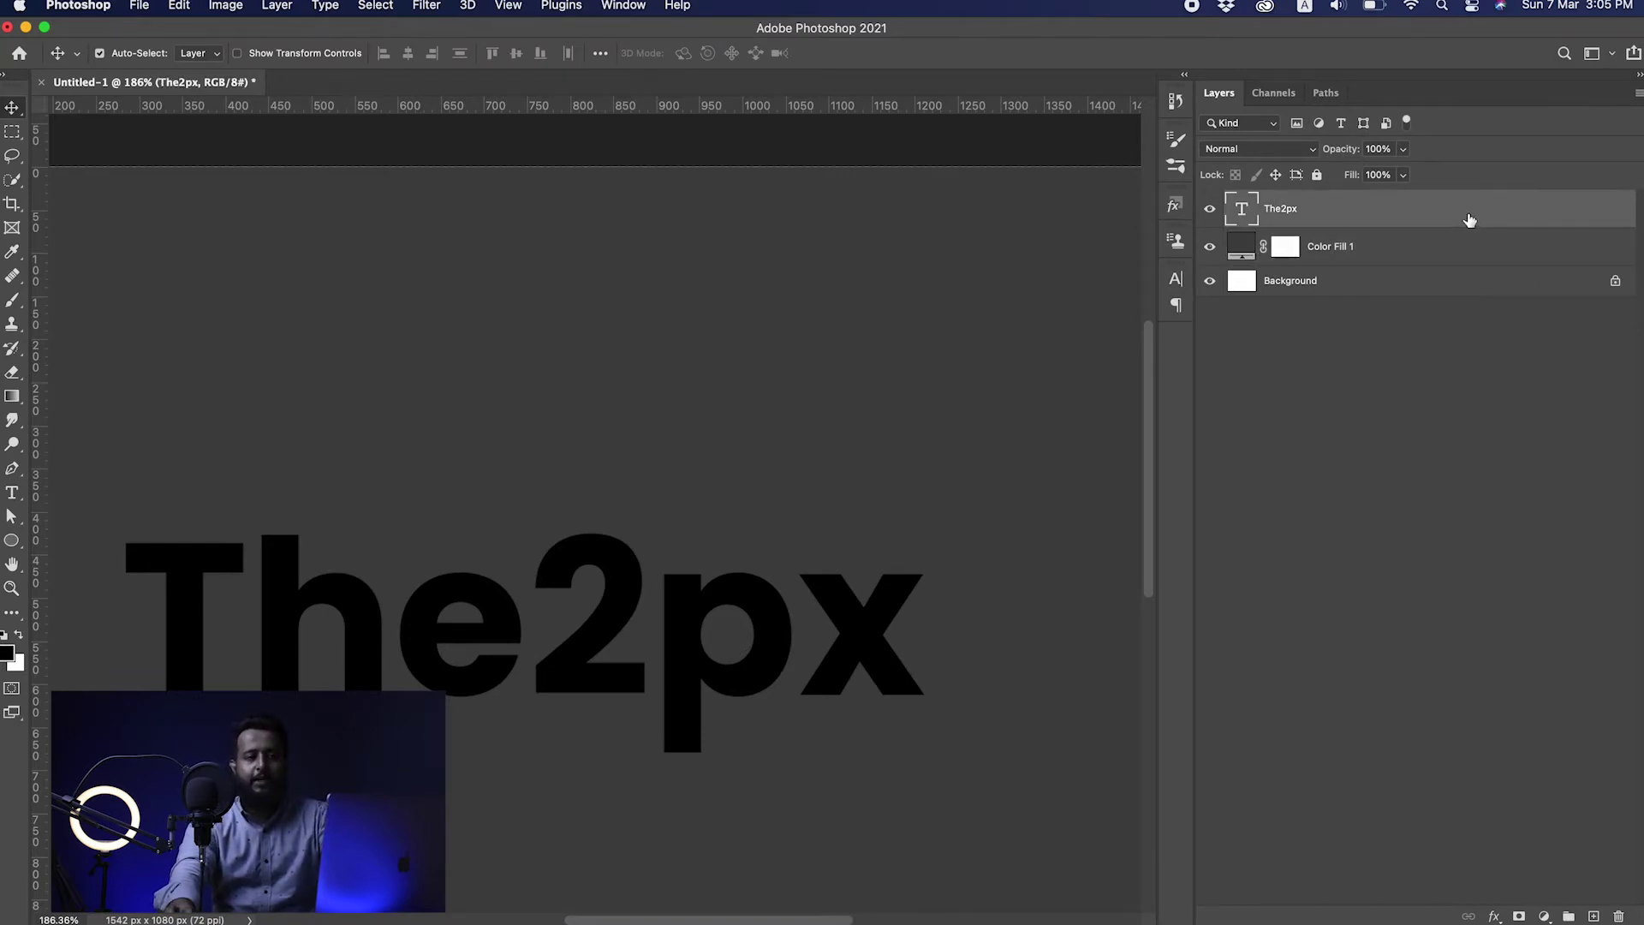
double_click(1468, 221)
left_click(870, 388)
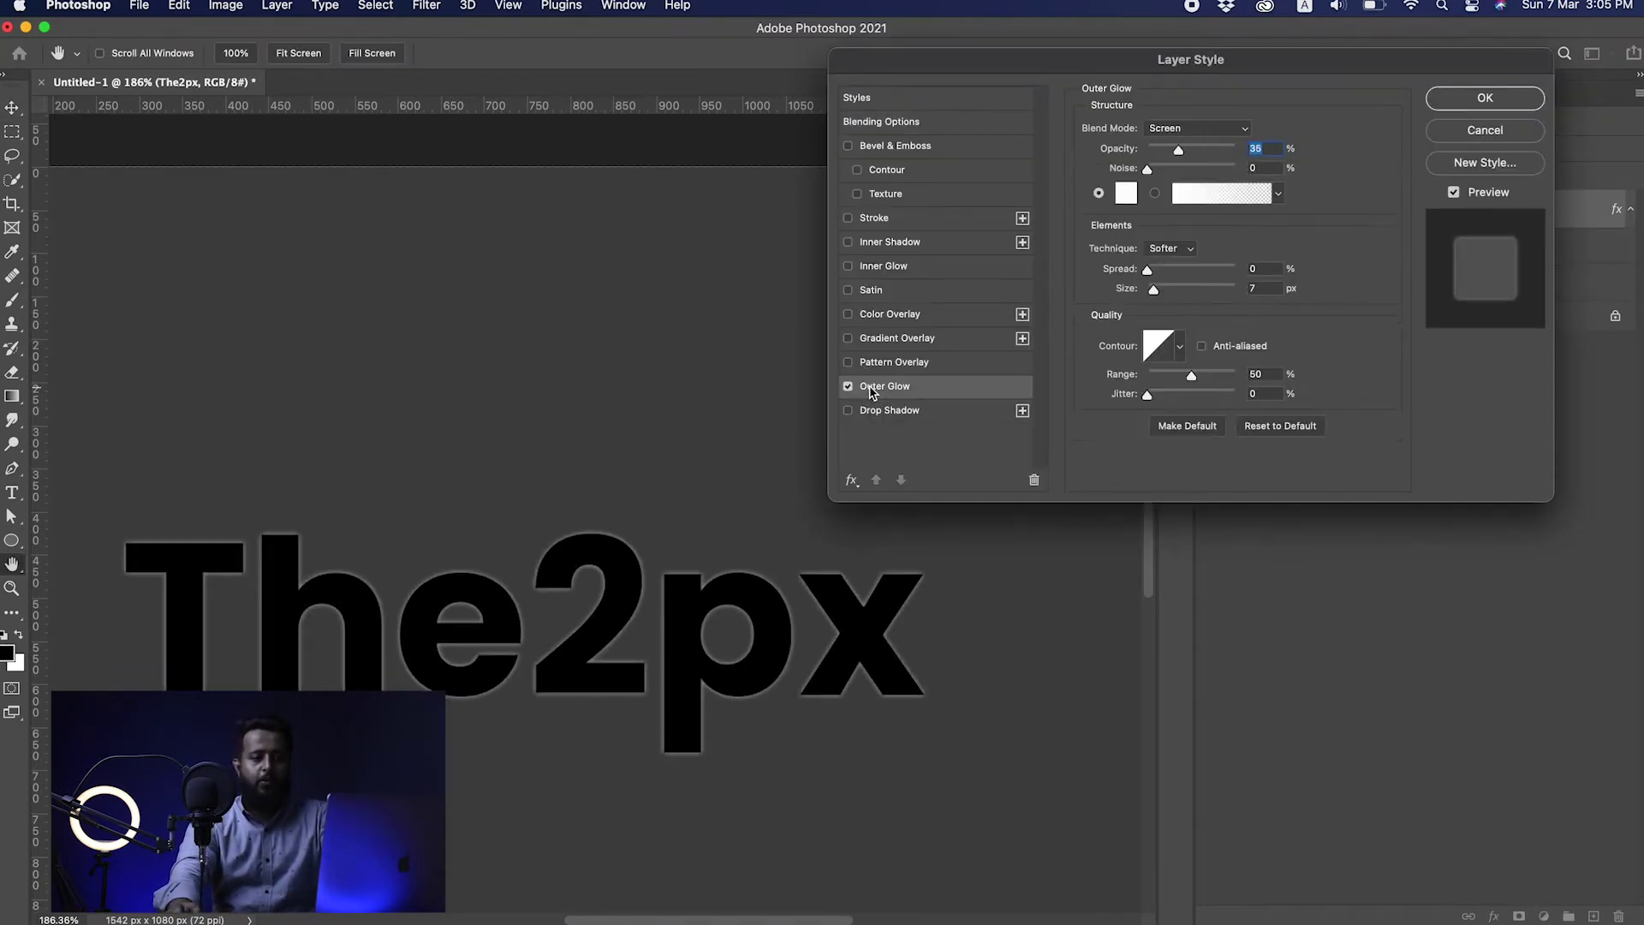
mouse_move(627, 620)
left_mouse_down()
mouse_move(810, 591)
mouse_move(638, 618)
left_mouse_up()
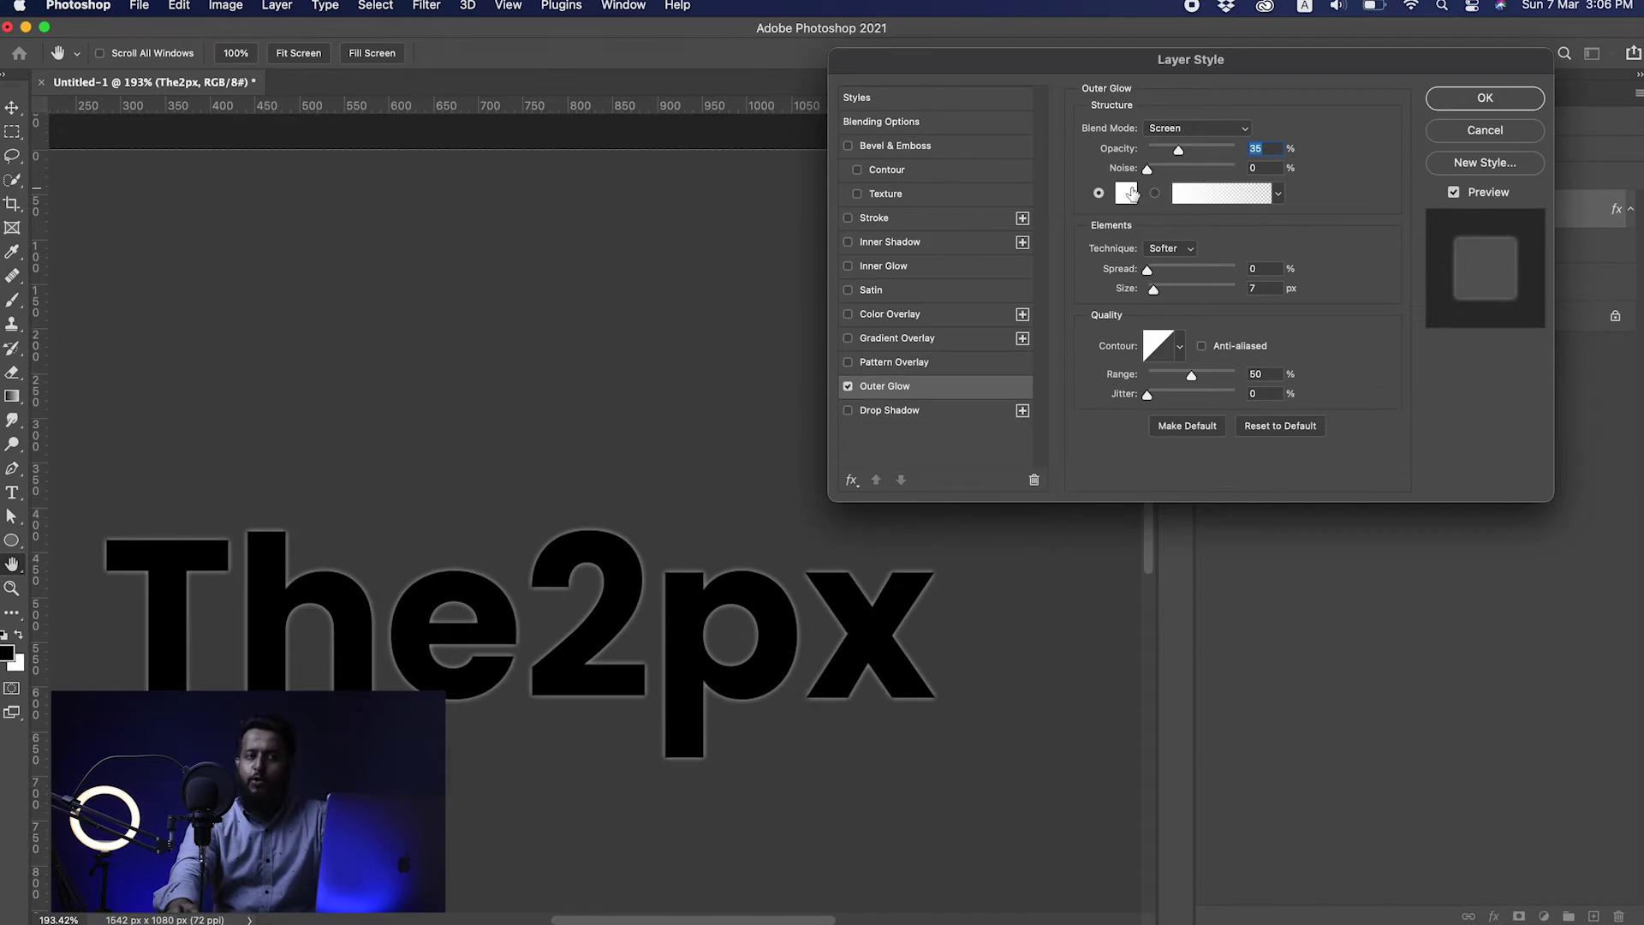
mouse_move(1179, 154)
left_mouse_down()
mouse_move(1253, 151)
mouse_move(1134, 163)
mouse_move(1221, 151)
mouse_move(1203, 150)
left_mouse_up()
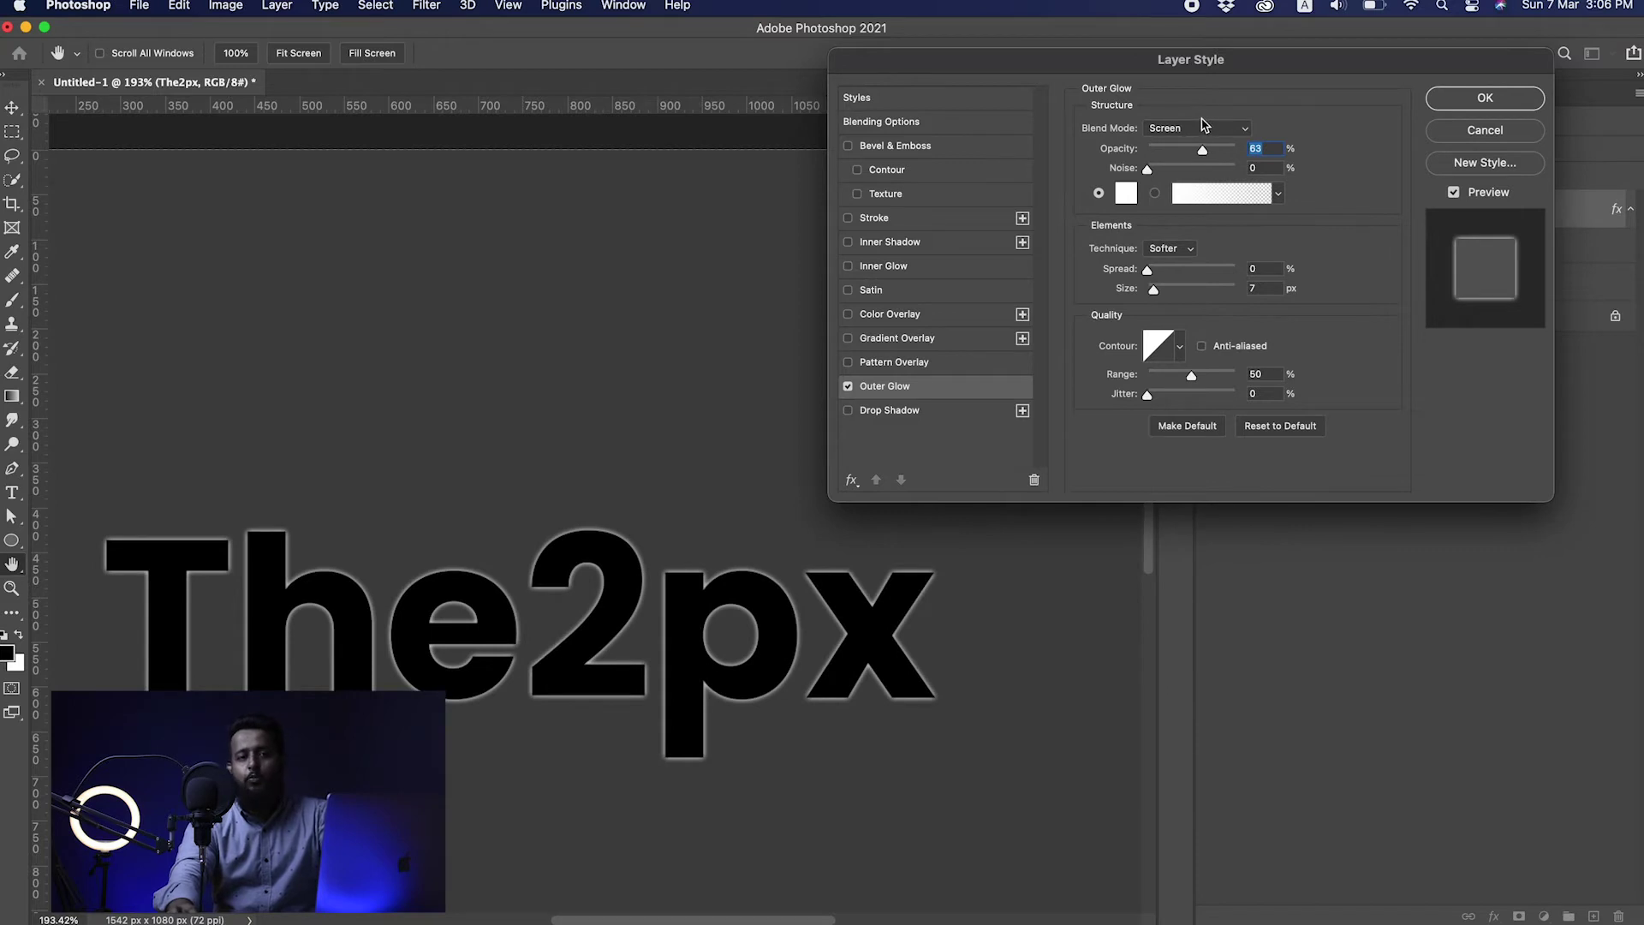
Try the Normal blend mode for the outer glow and return it to Screen.
left_click(1194, 128)
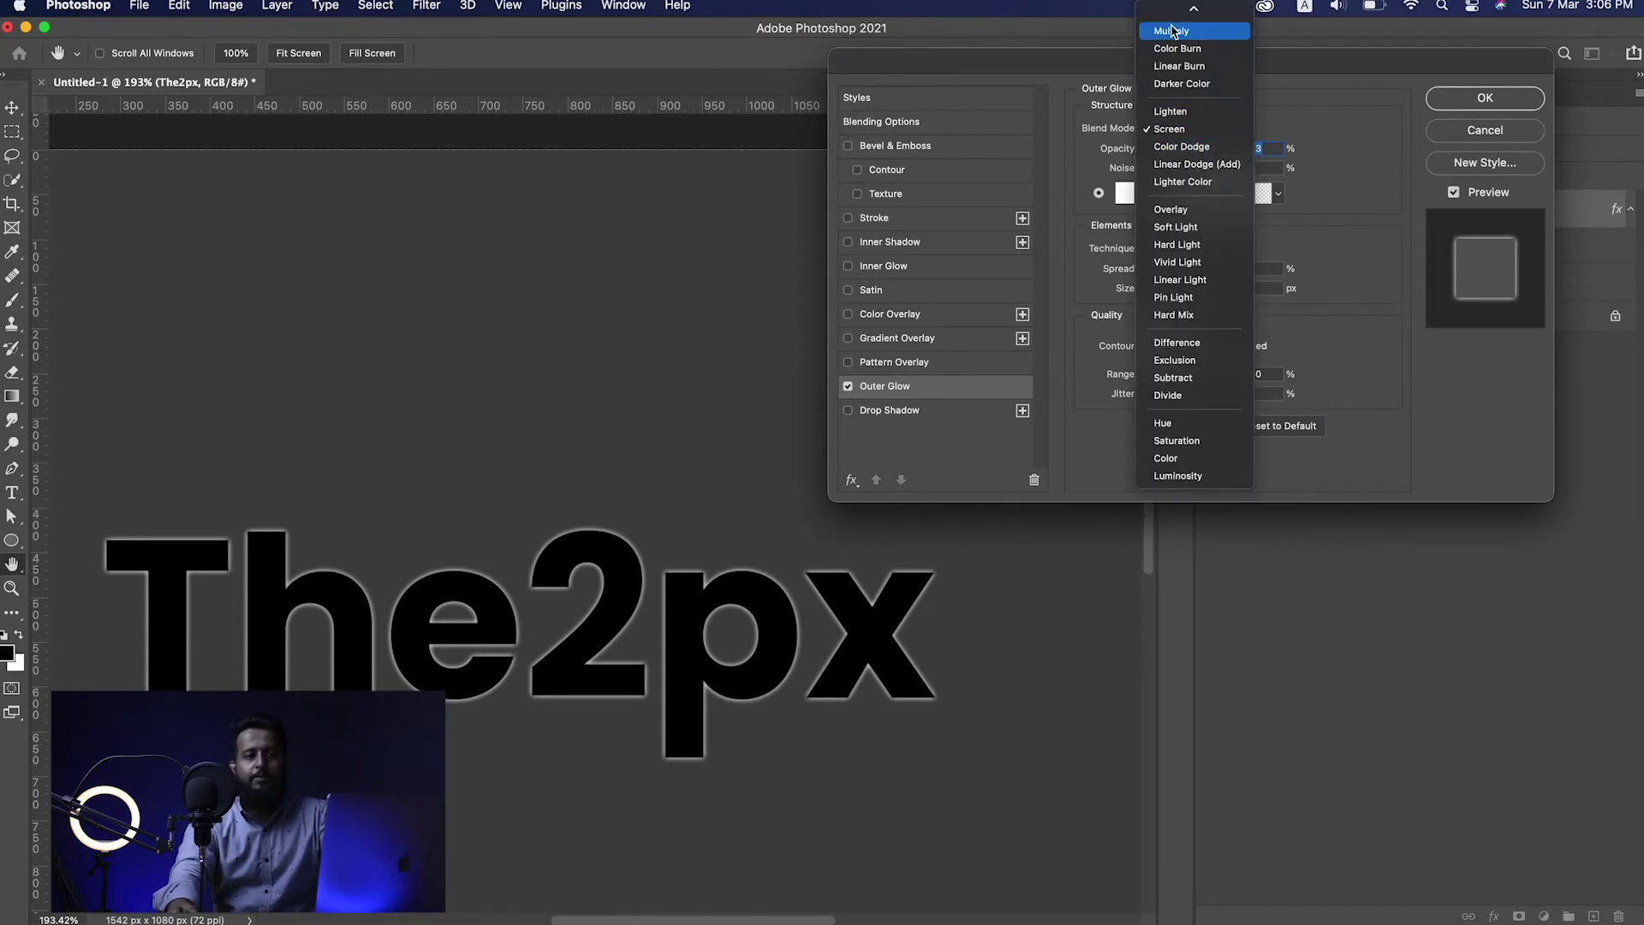
scroll(1185, 93, "up", 3)
left_click(1177, 13)
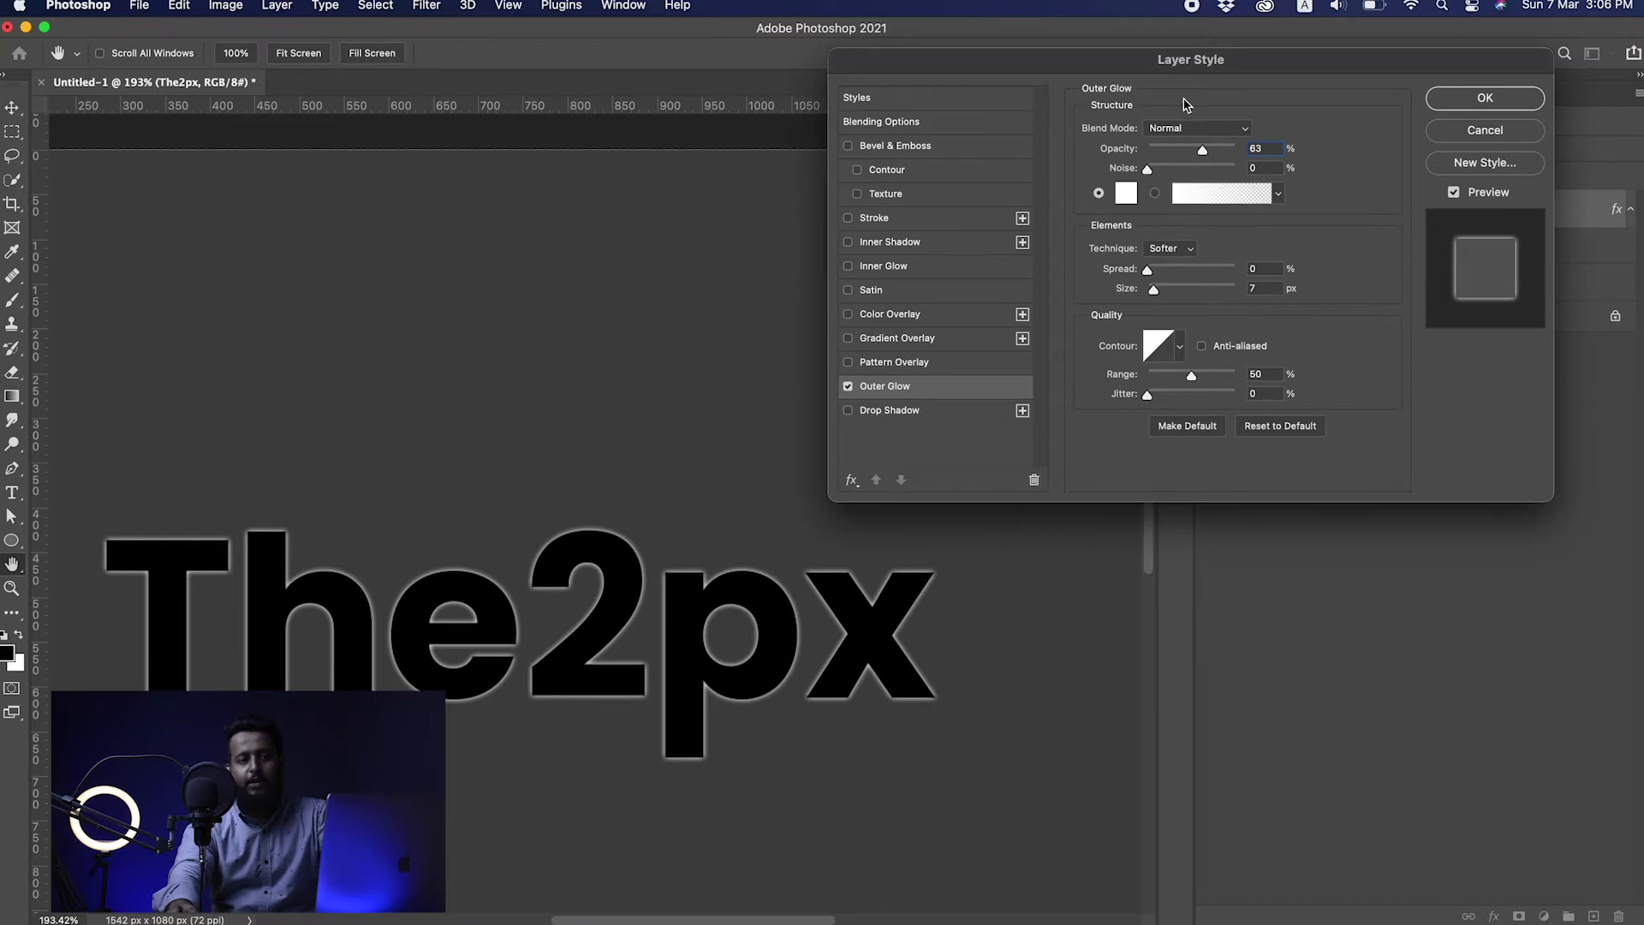
left_click(1186, 128)
left_click(1172, 292)
Try the outer glow with 85% opacity, 100% noise, 7% spread and 51 px size, and switch the effect off.
left_click_drag(1153, 172, 1222, 154)
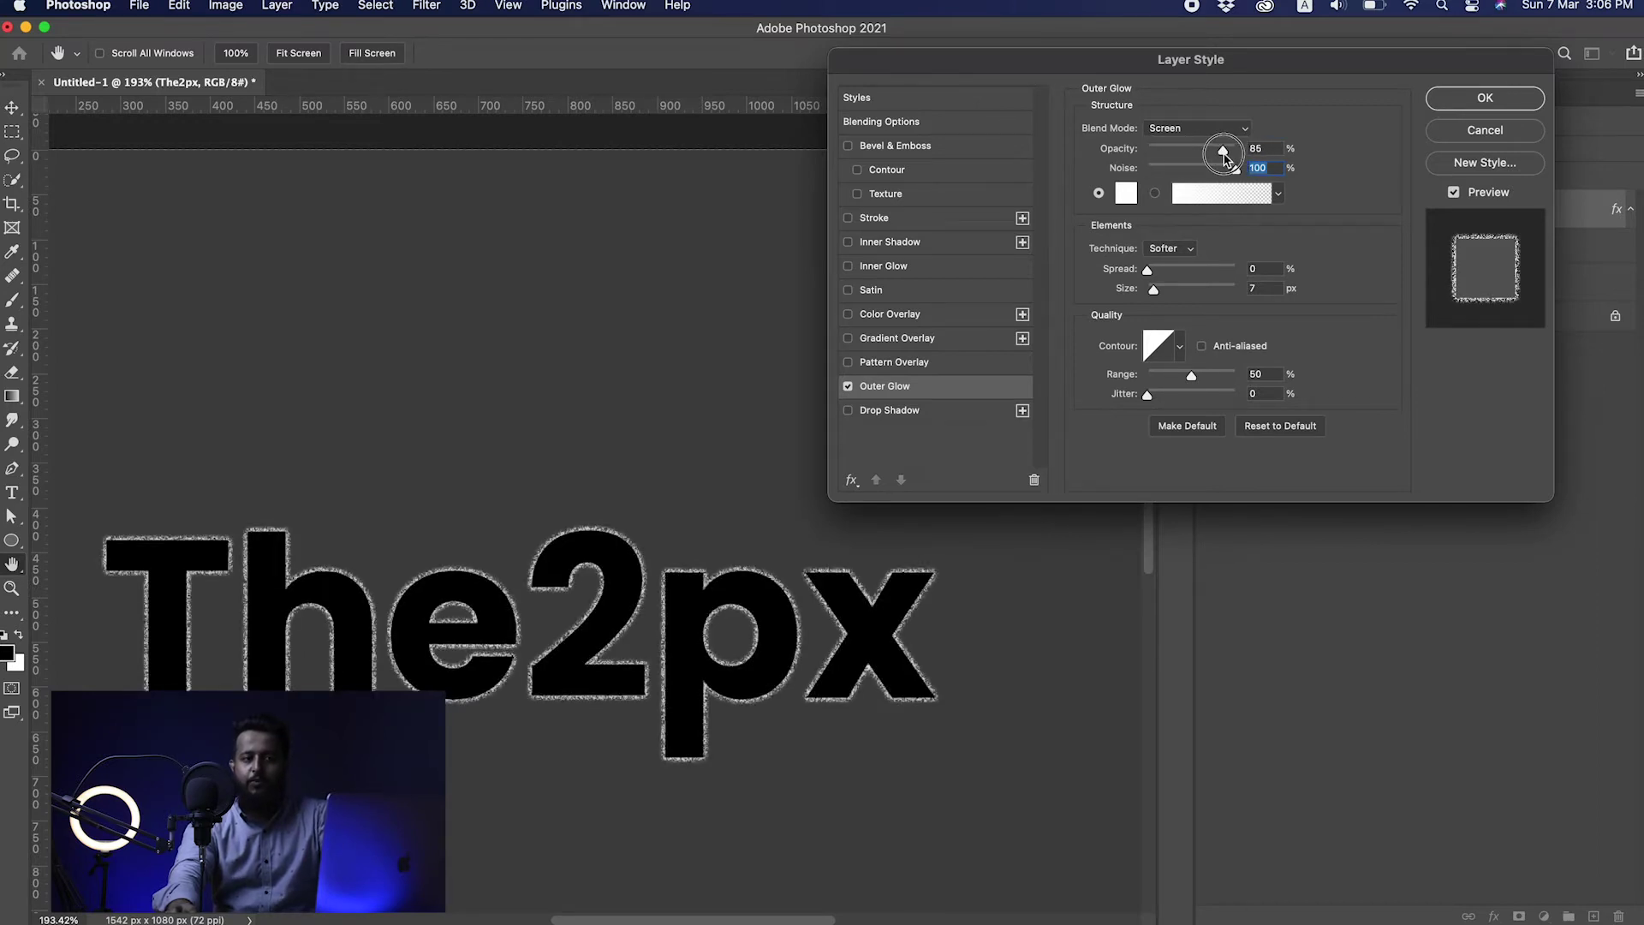
mouse_move(1155, 290)
left_mouse_down()
mouse_move(1176, 293)
mouse_move(1179, 271)
mouse_move(1267, 279)
mouse_move(1153, 275)
mouse_move(1198, 295)
mouse_move(1170, 300)
left_mouse_up()
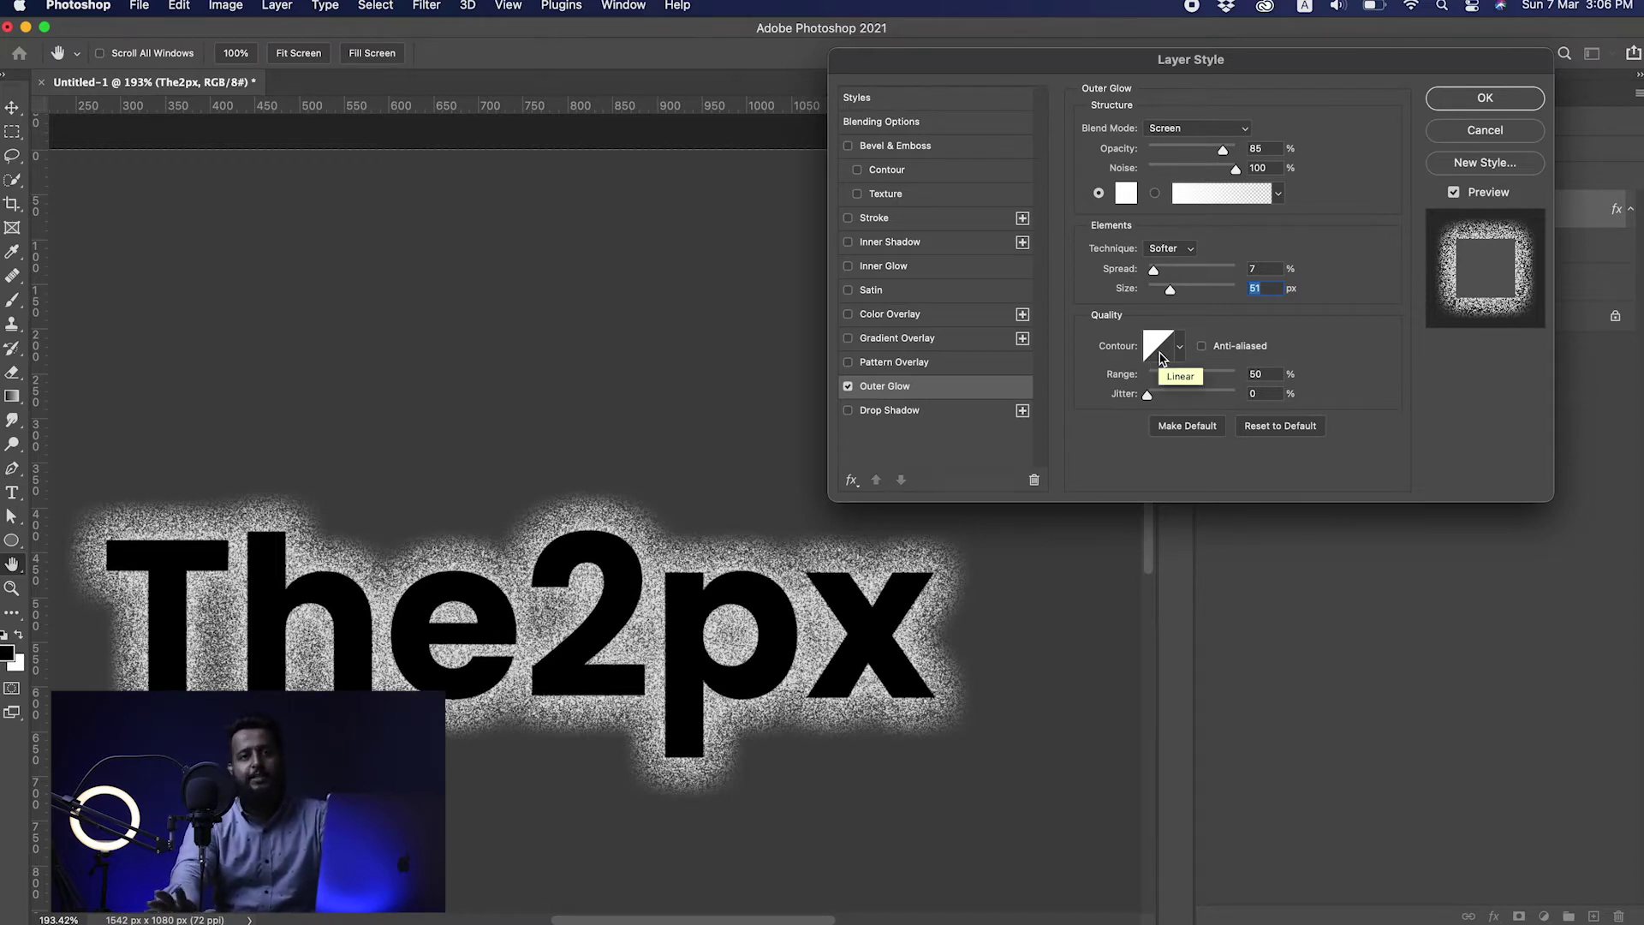
left_click(848, 387)
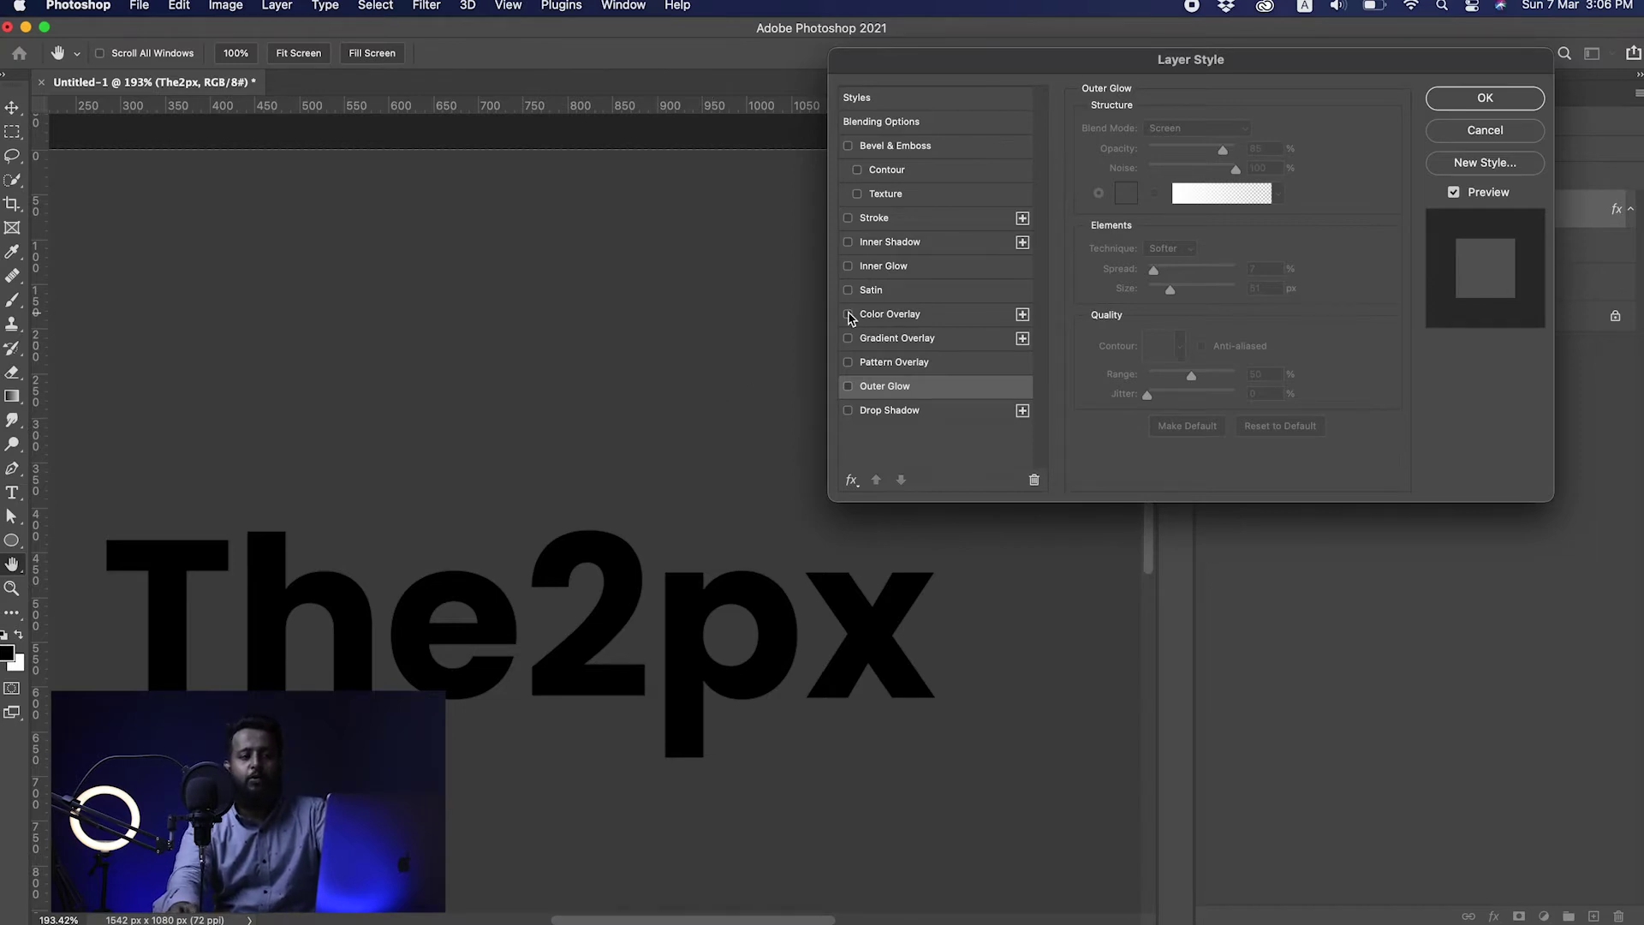
Apply a Color Overlay to the The2px text in purple #9147ff, with the overlay opacity at 59%.
left_click(849, 315)
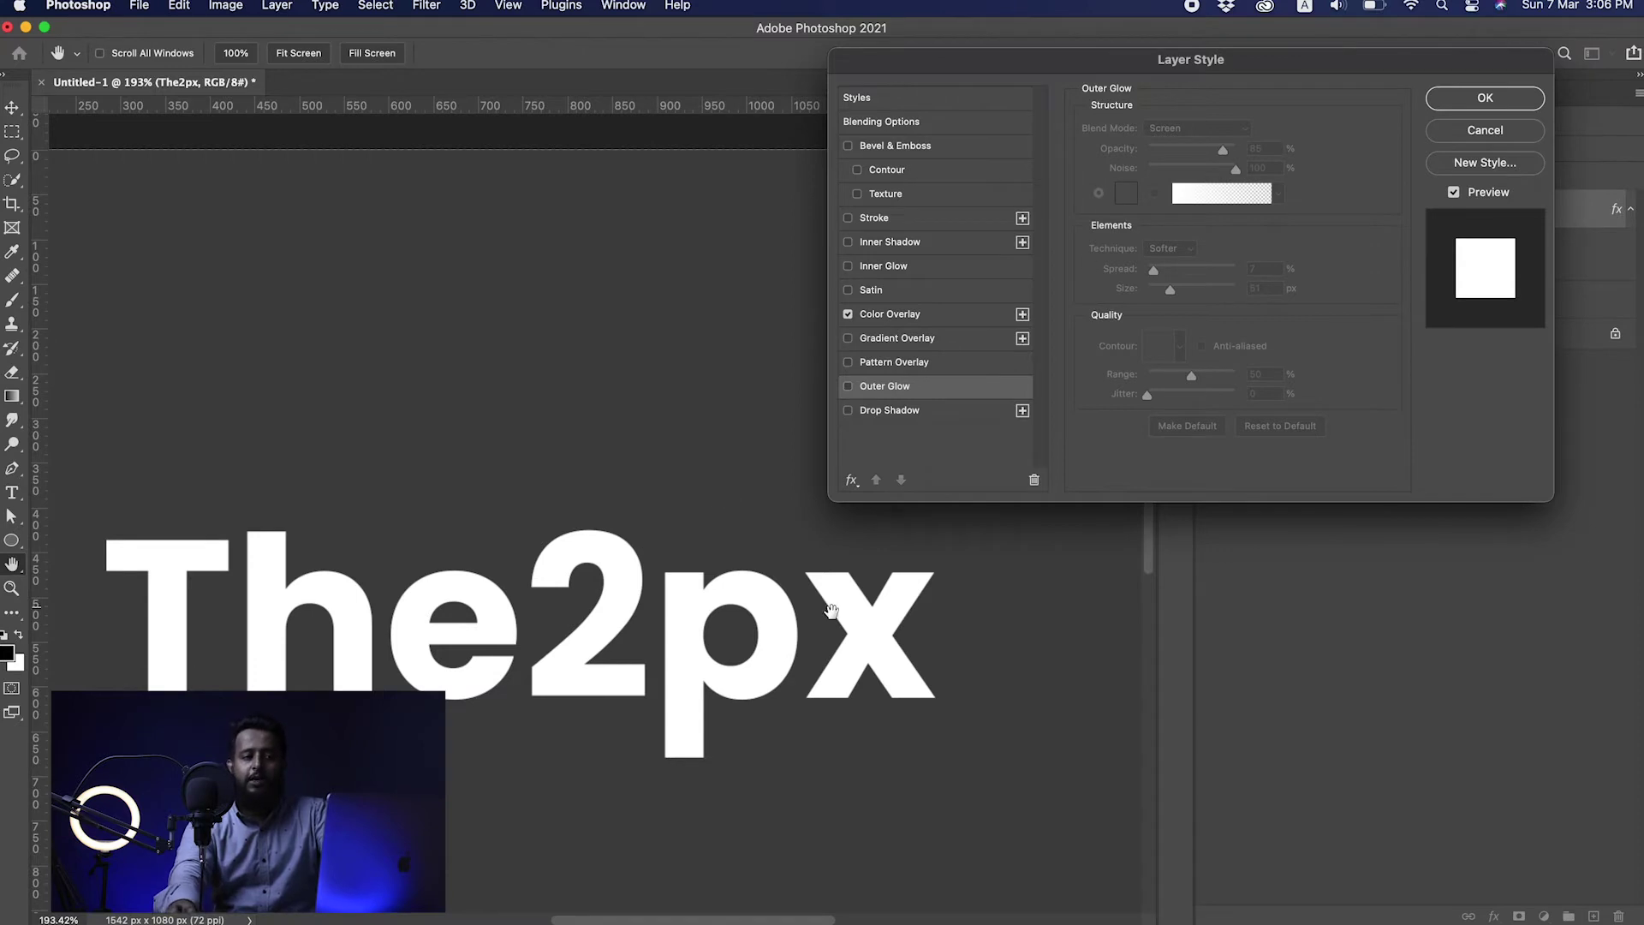
left_click(922, 315)
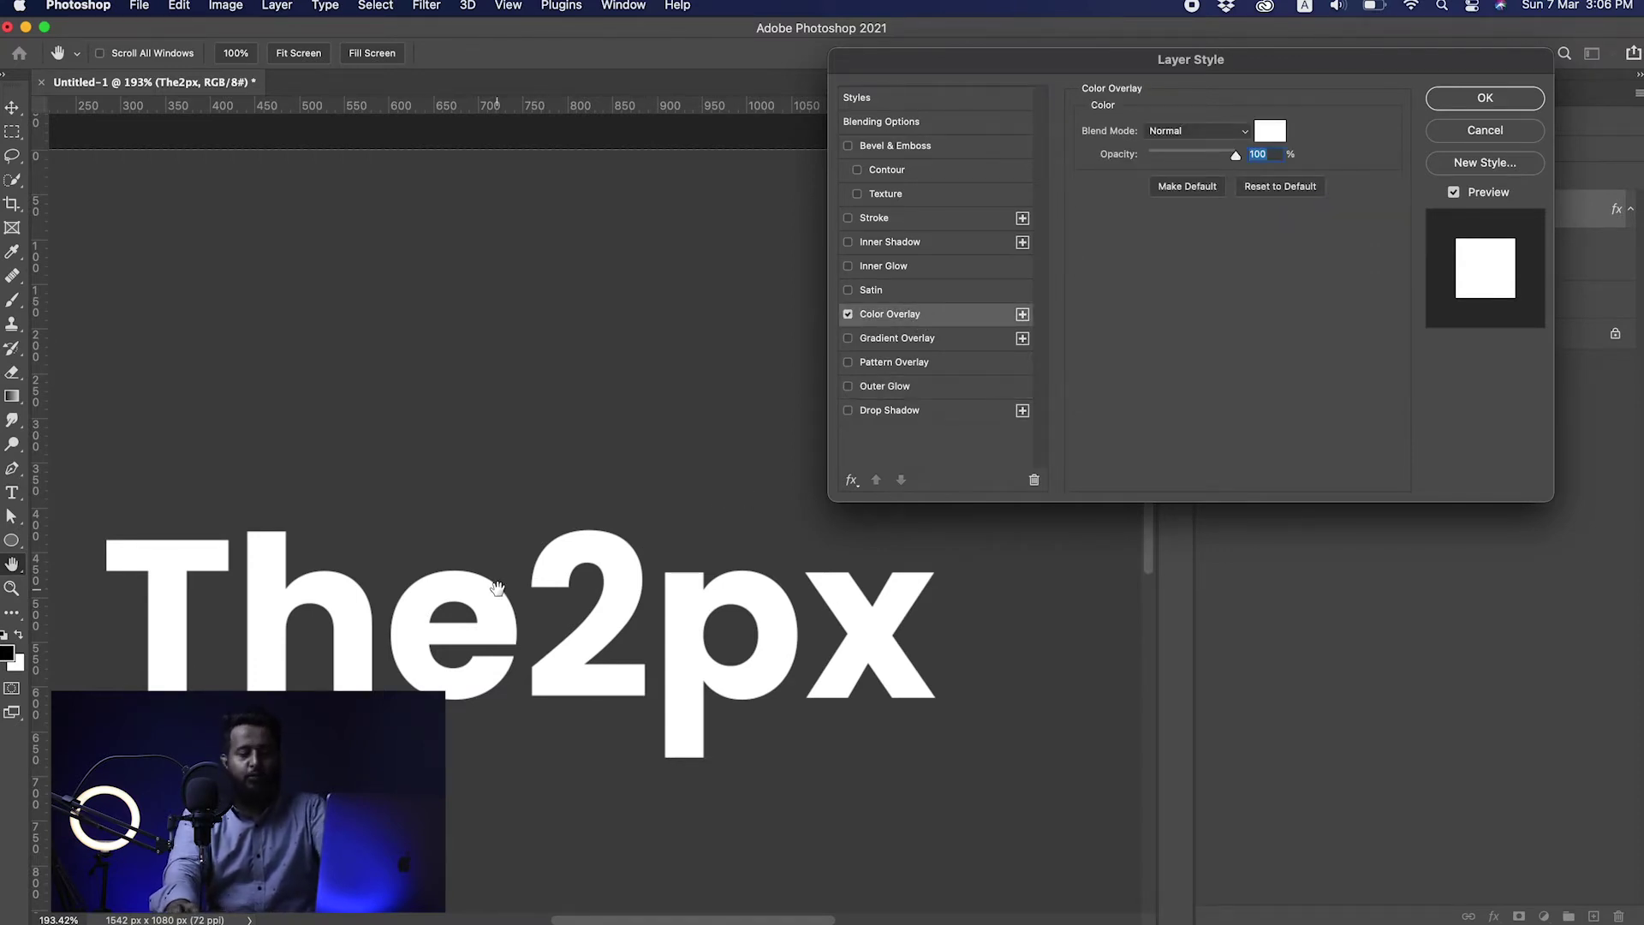
left_click(1275, 131)
left_click(1180, 266)
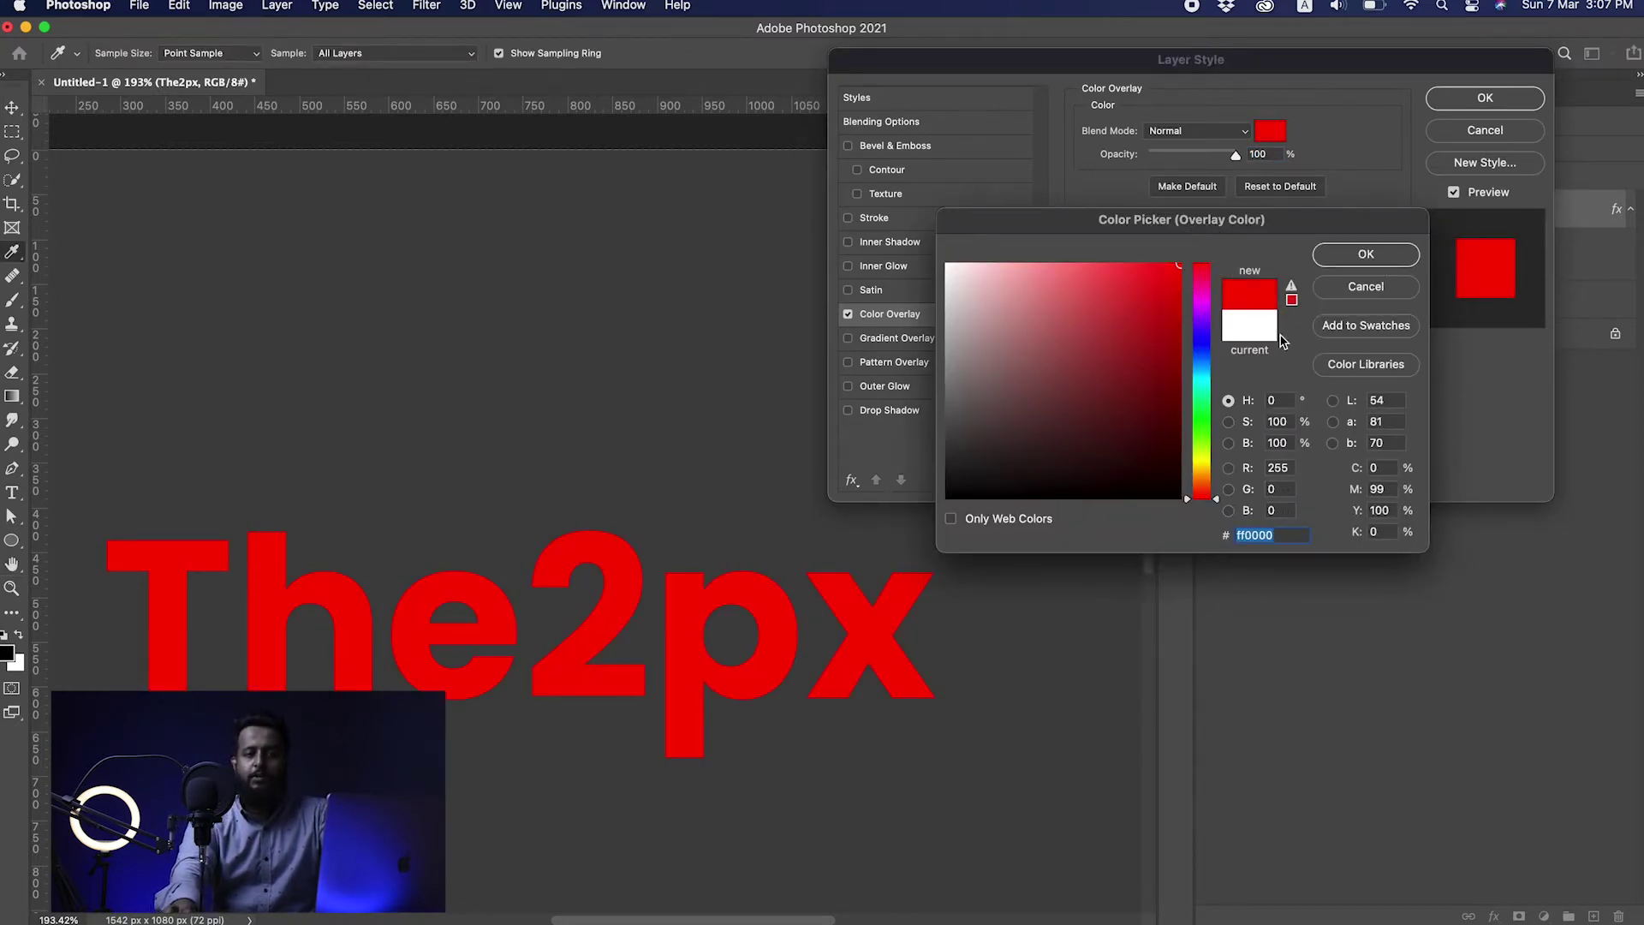
mouse_move(1206, 351)
left_mouse_down()
mouse_move(1202, 327)
mouse_move(1156, 297)
mouse_move(1148, 370)
mouse_move(1059, 299)
left_mouse_up()
left_click(1176, 330)
left_click(1116, 264)
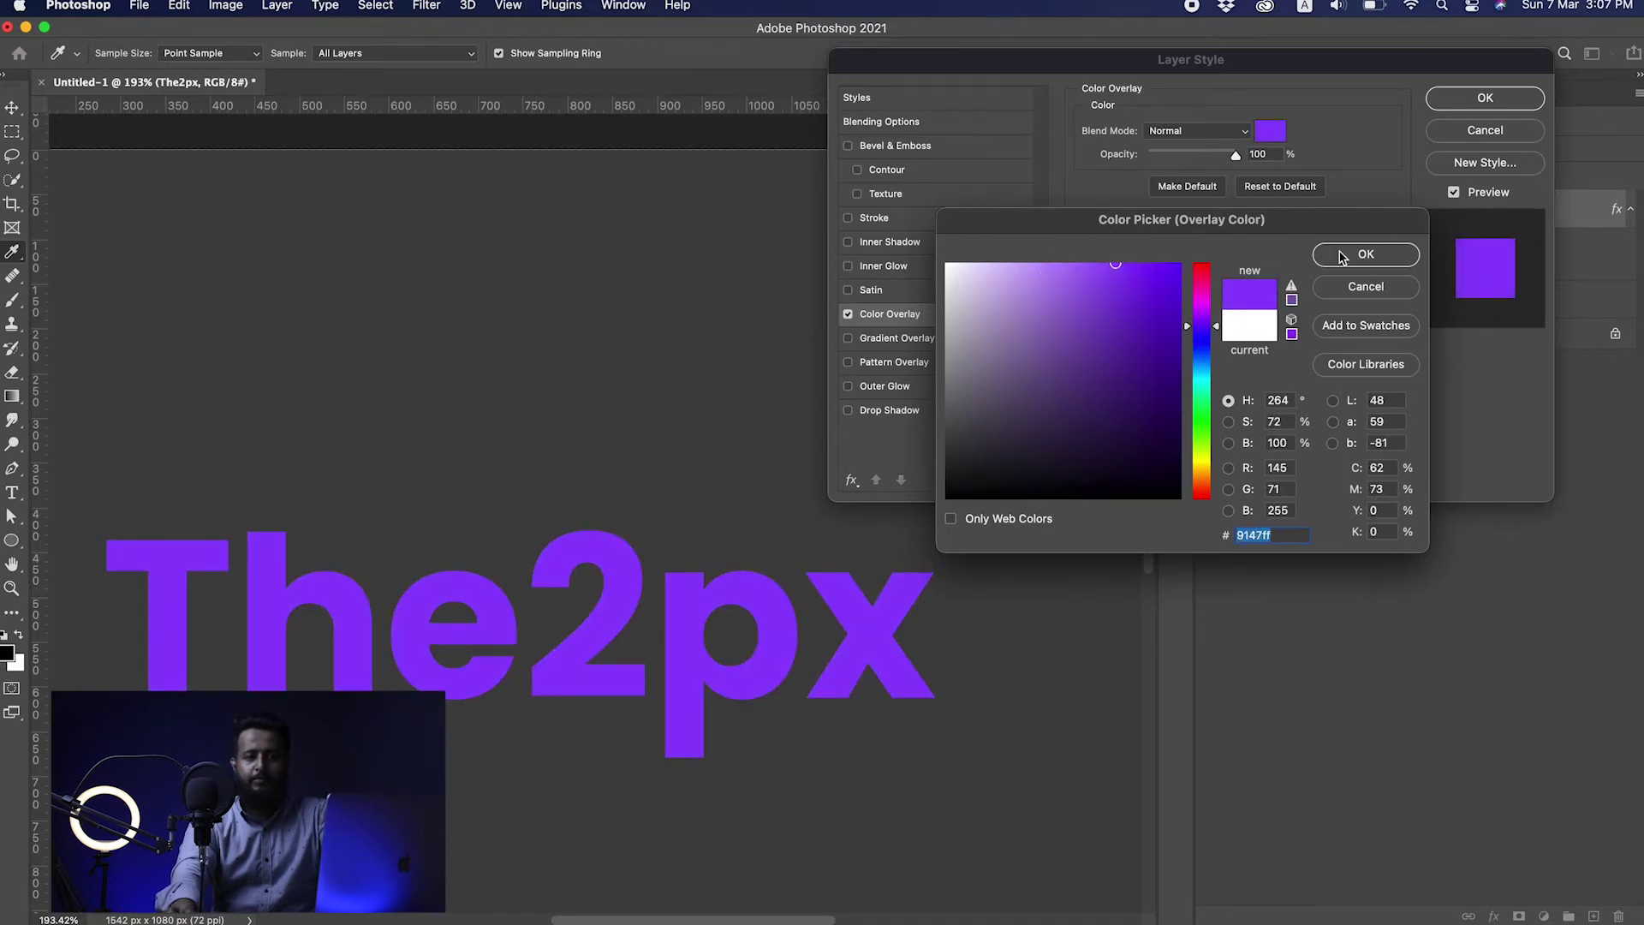
left_click(1366, 256)
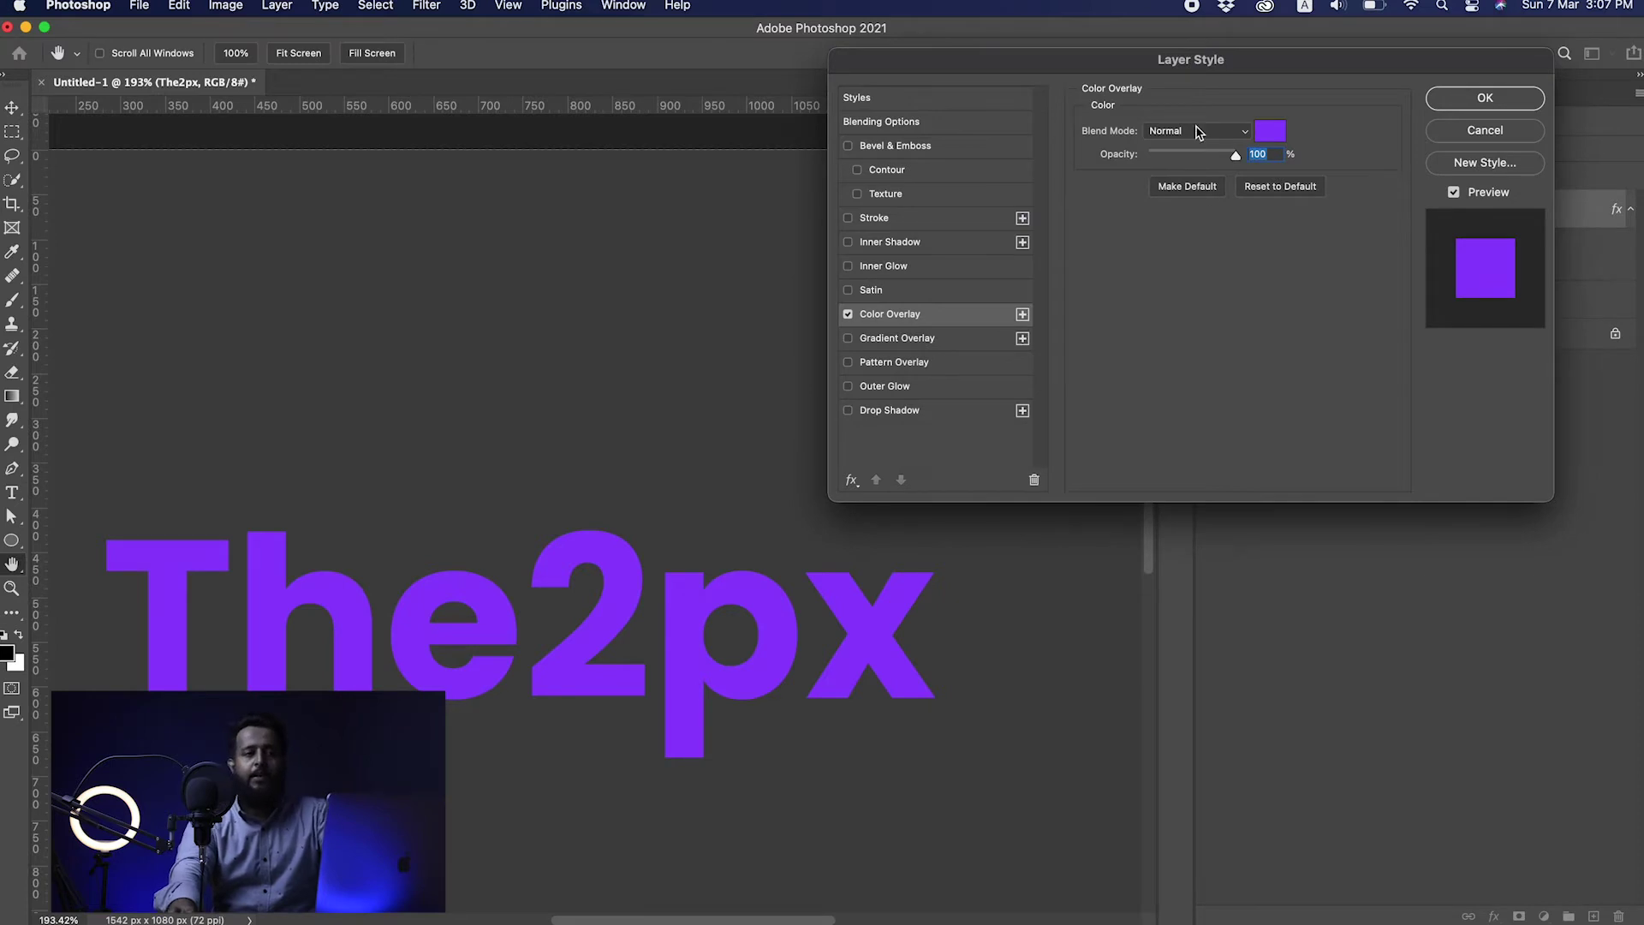
mouse_move(1204, 160)
left_mouse_down()
mouse_move(1174, 154)
mouse_move(1233, 158)
mouse_move(1202, 159)
left_mouse_up()
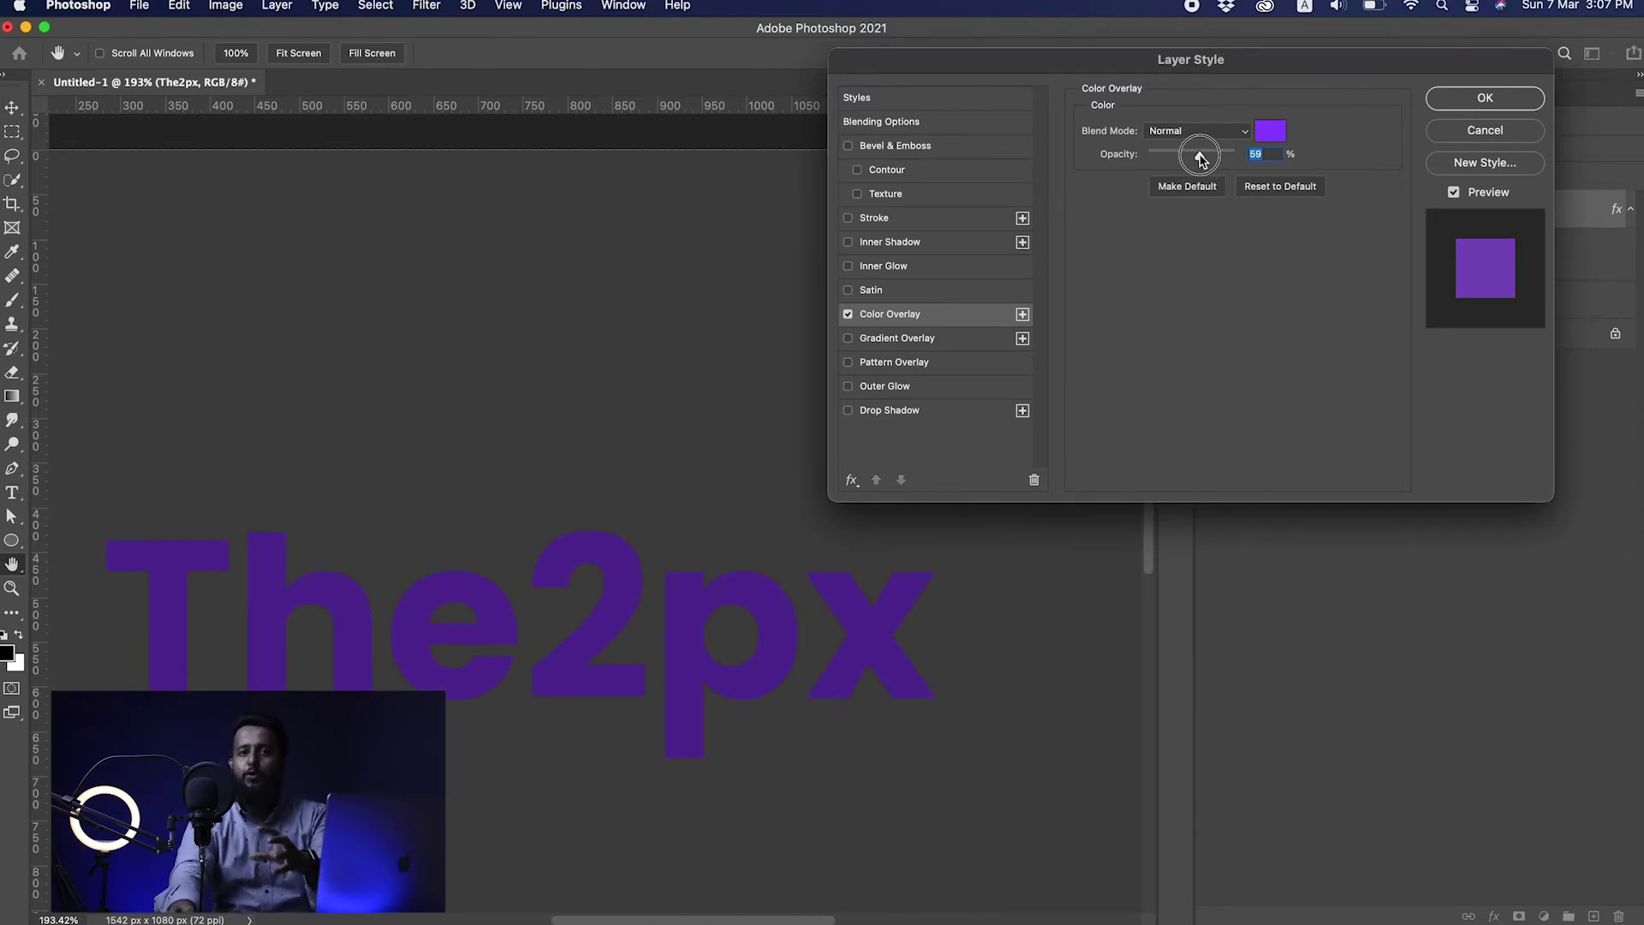
Set the color overlay opacity to 100%, try the Linear Dodge (Add) blend mode and return it to Normal.
left_click_drag(1202, 160, 1238, 157)
left_click(1219, 132)
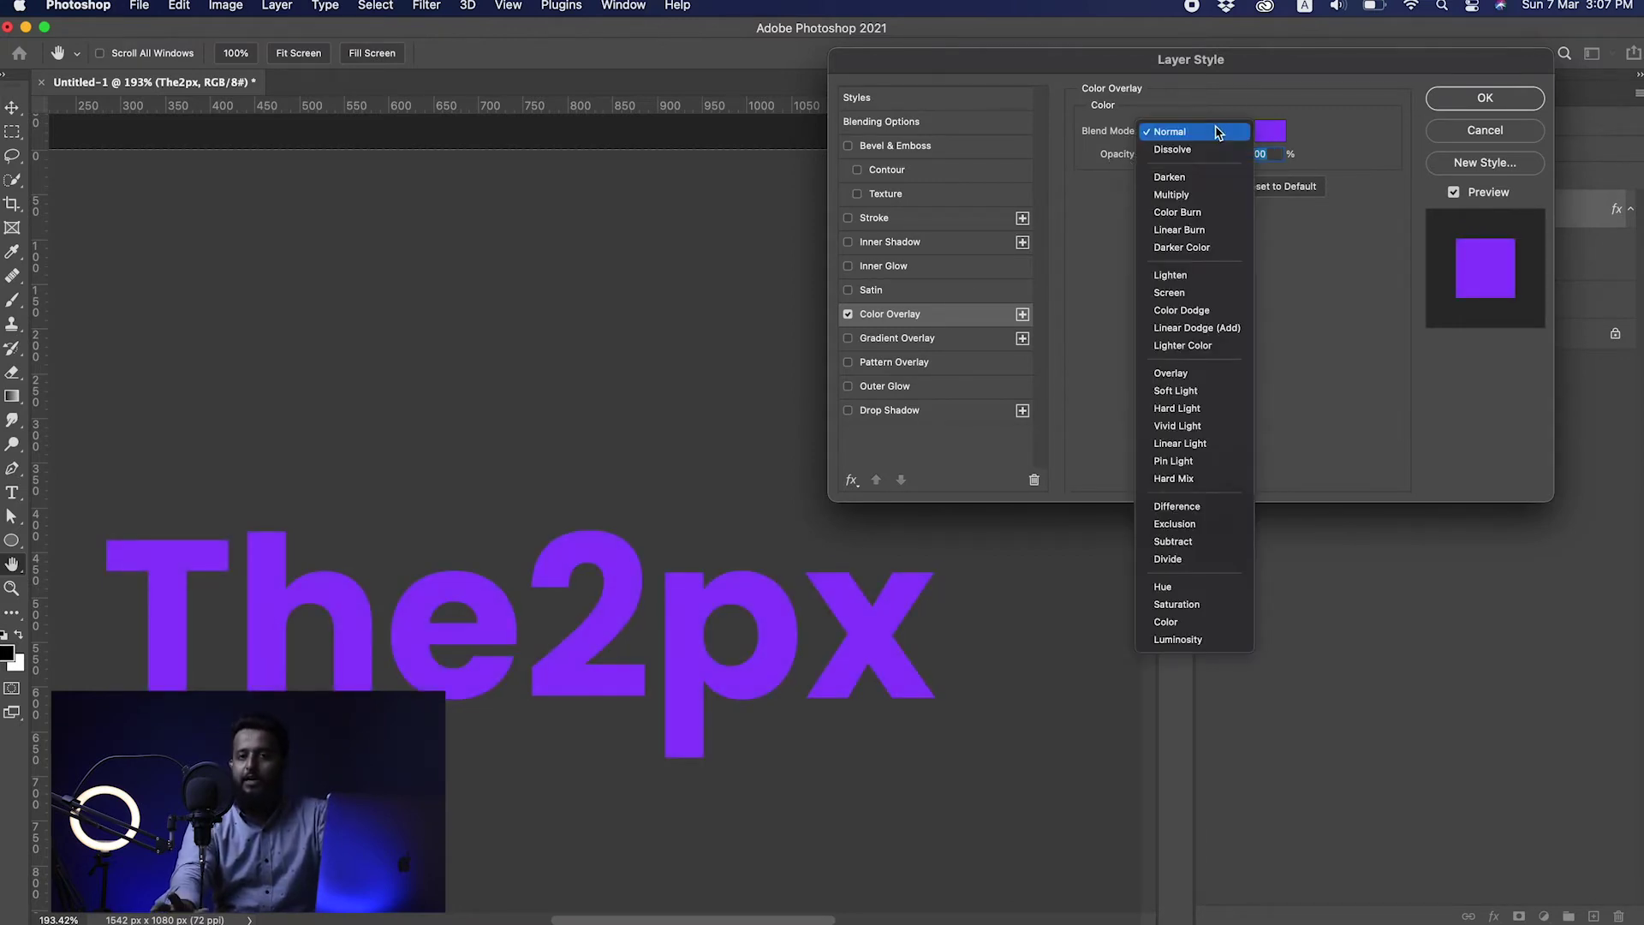
left_click(1182, 327)
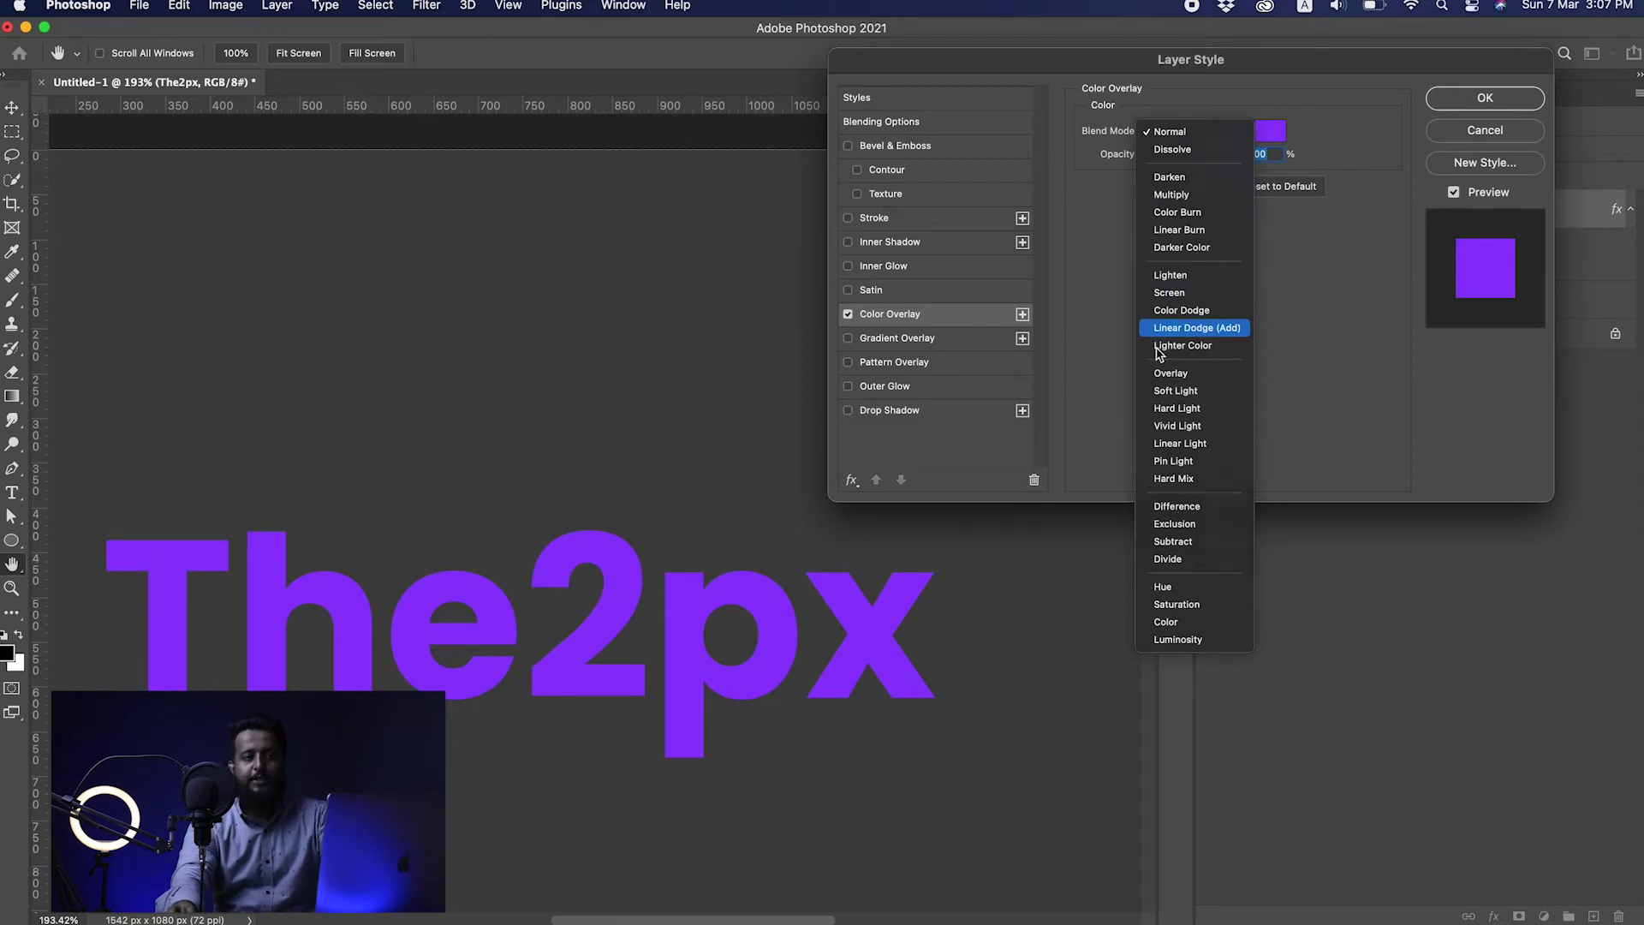
left_click(1197, 135)
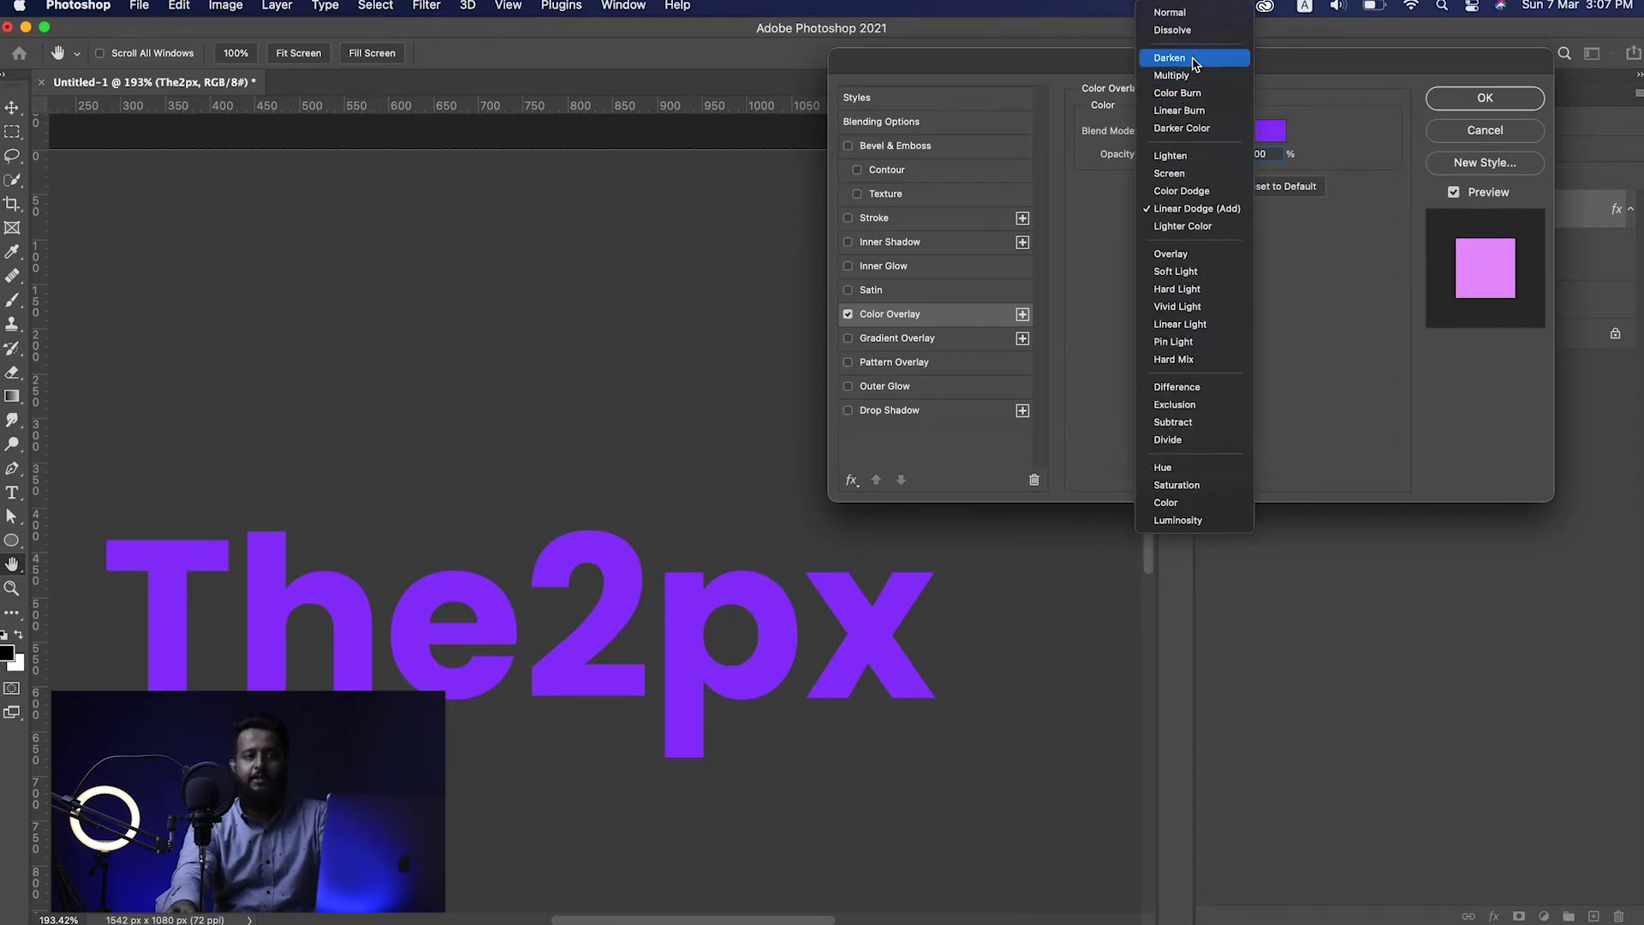
left_click(1196, 15)
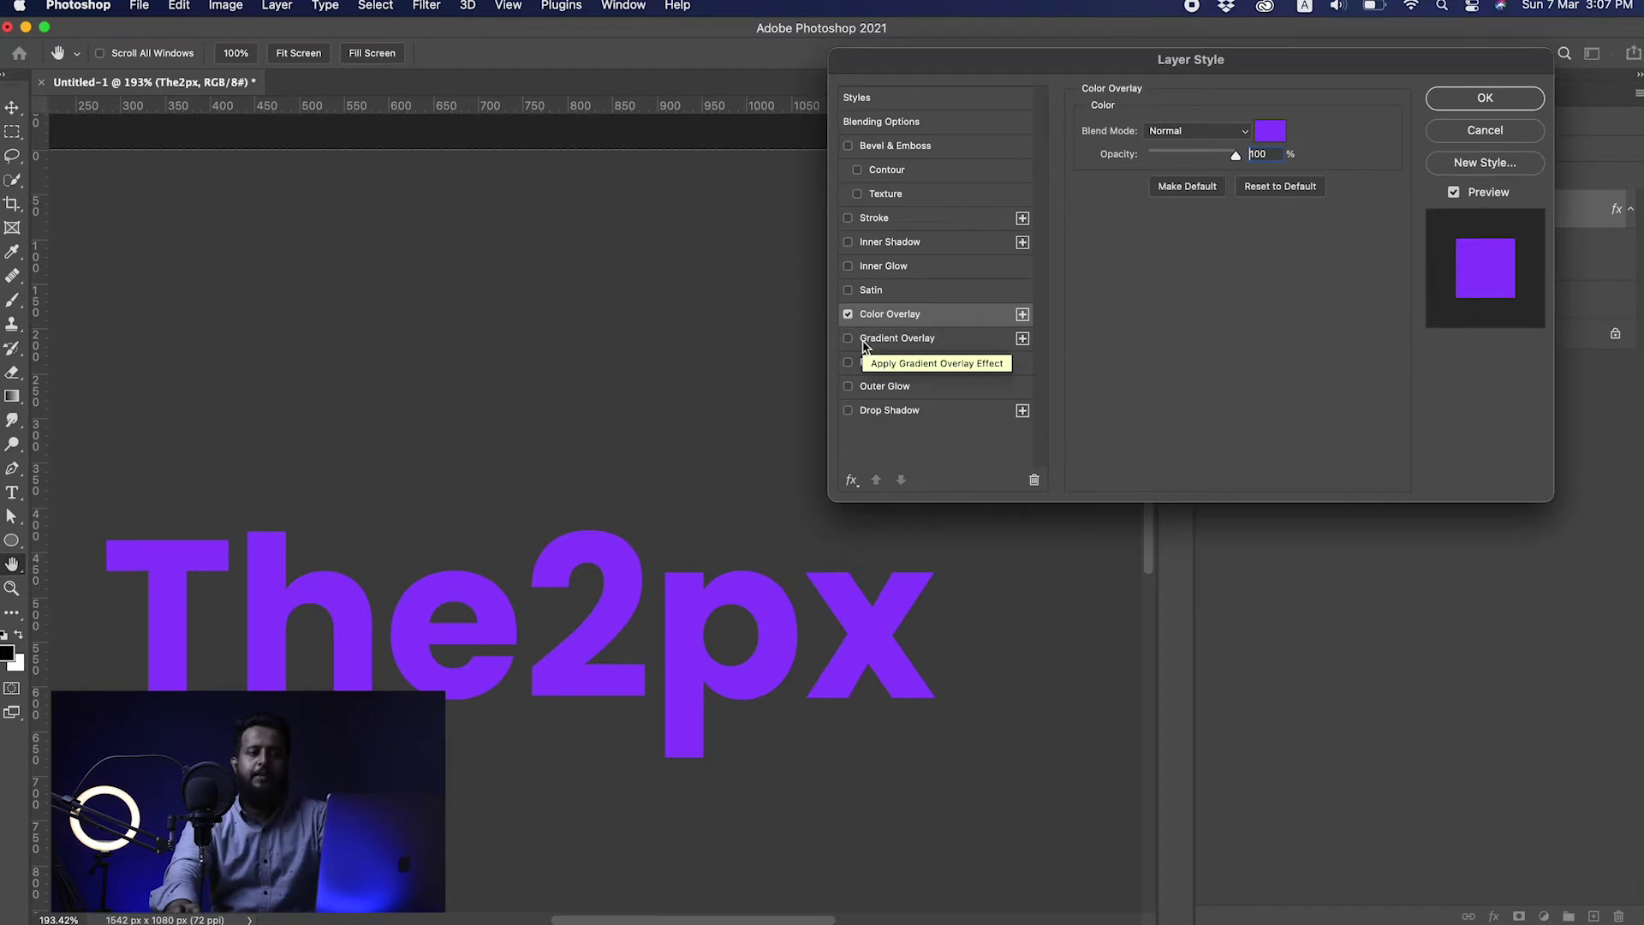
Replace the Color Overlay on the The2px text with a Gradient Overlay and open its gradient for editing.
left_click(849, 315)
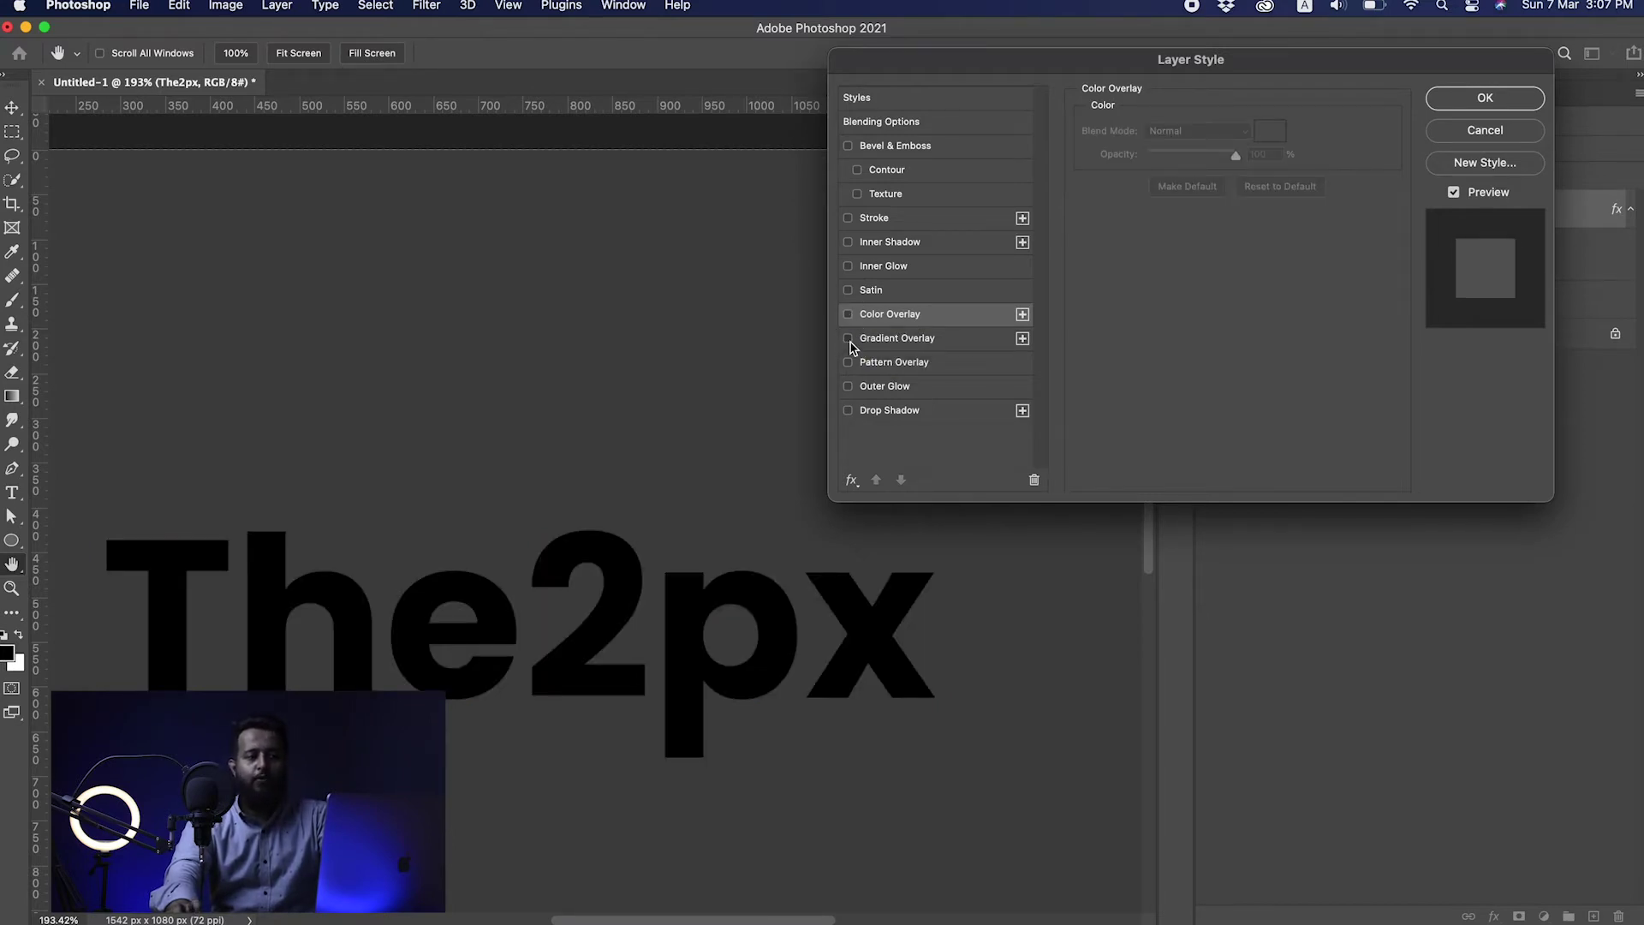
left_click(849, 339)
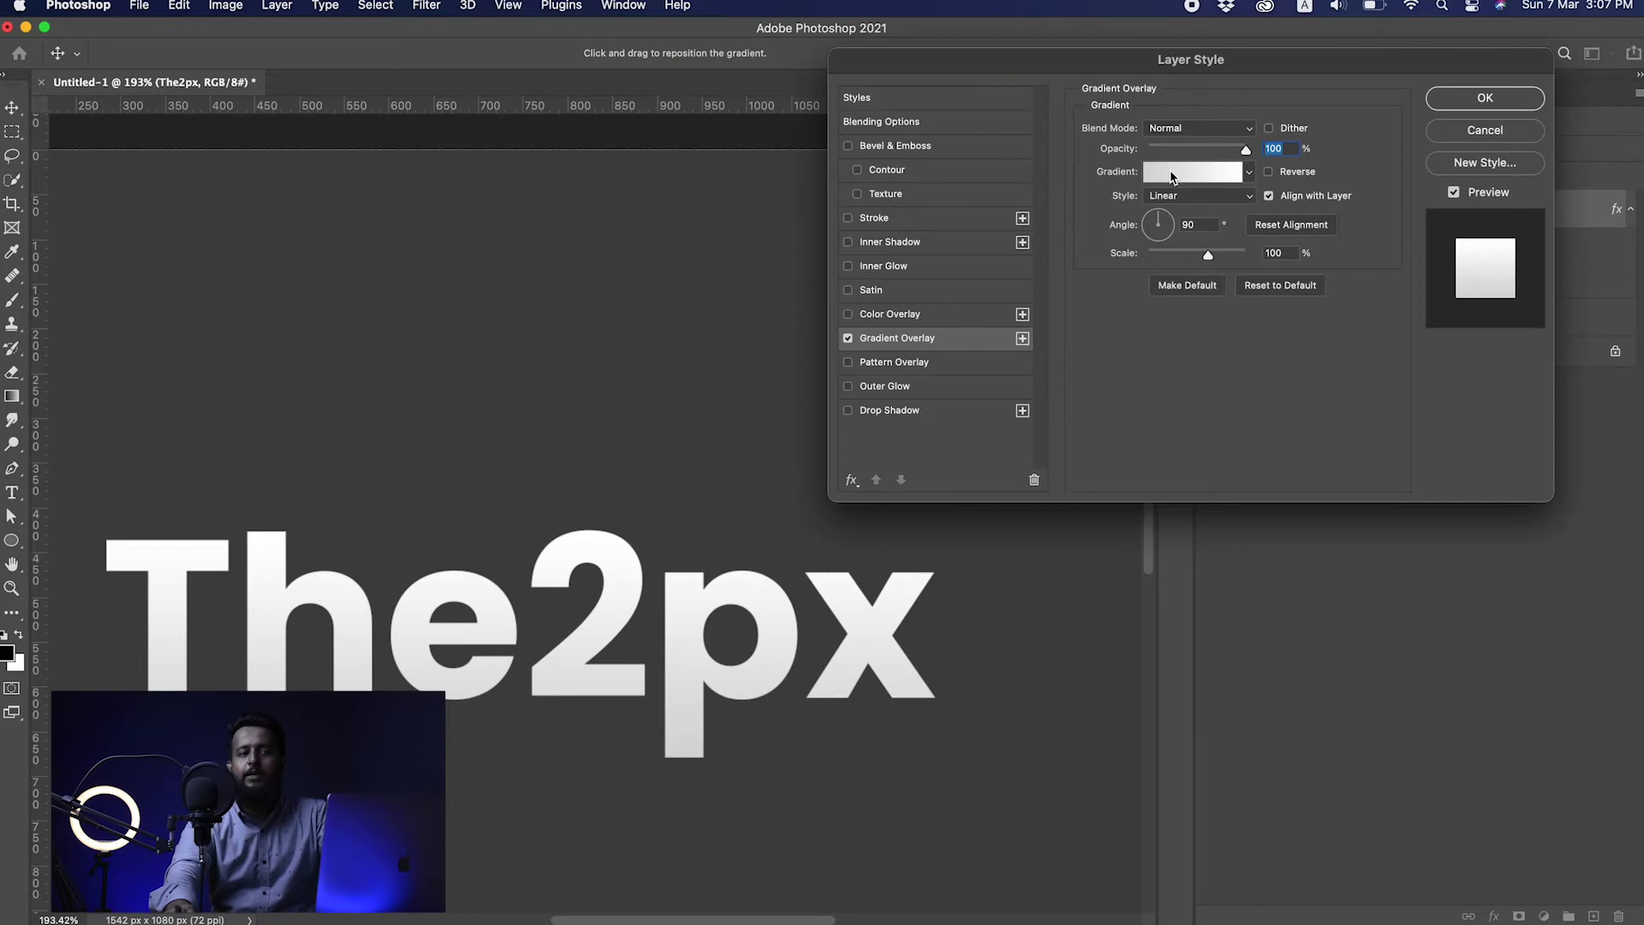
left_click(1203, 177)
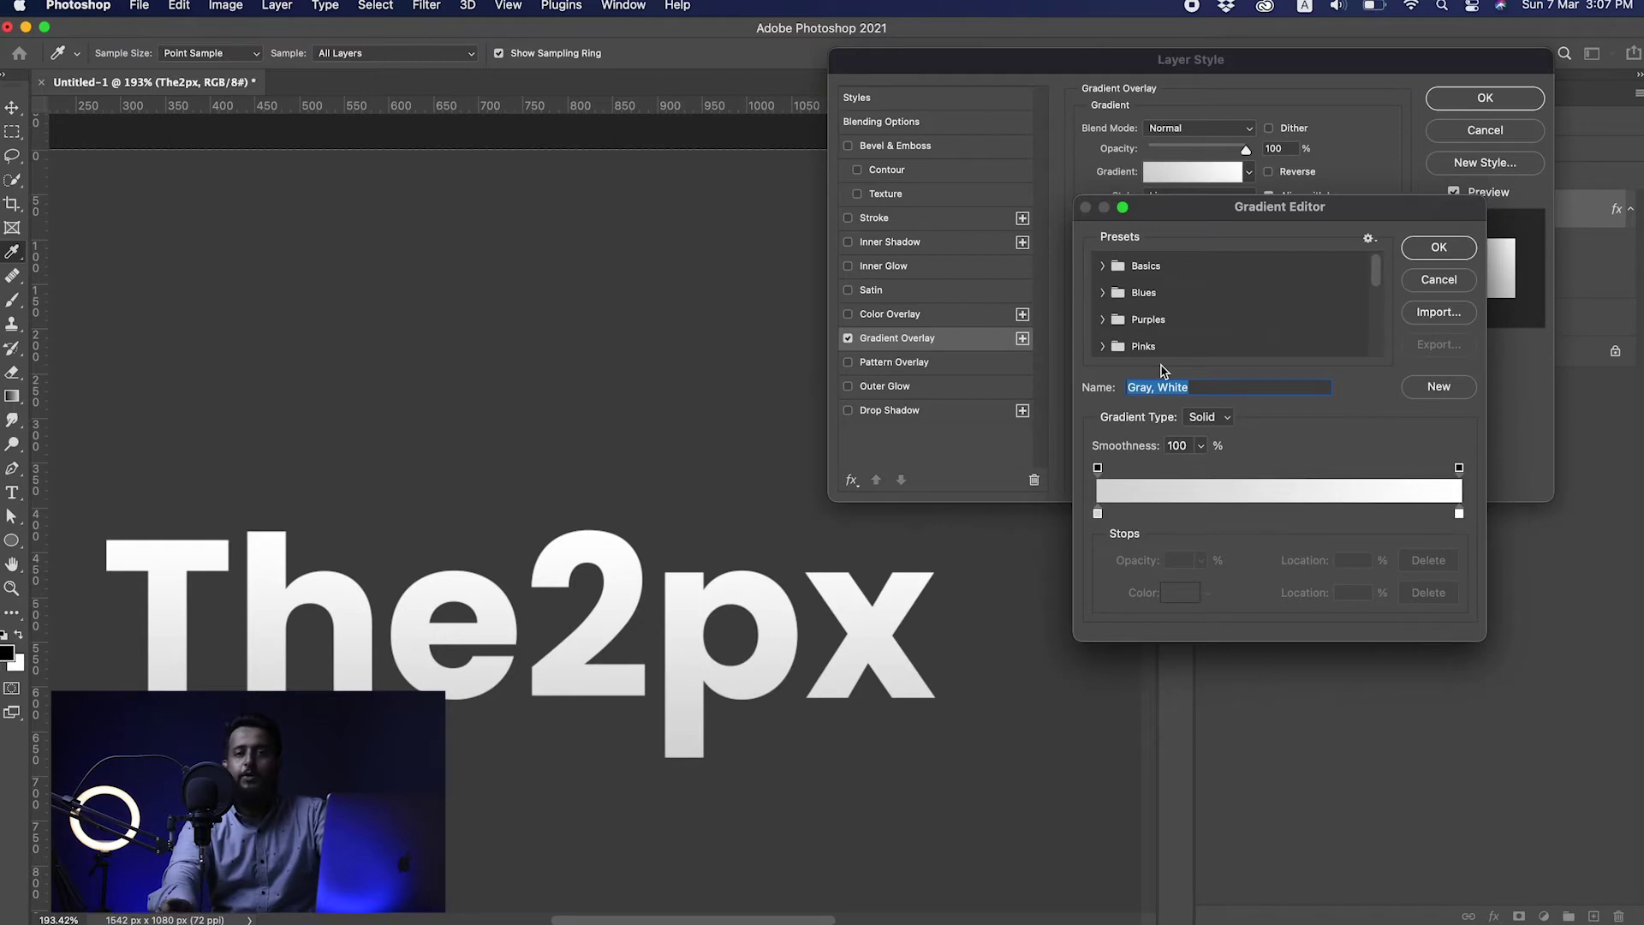
left_click(1103, 267)
left_click(1103, 266)
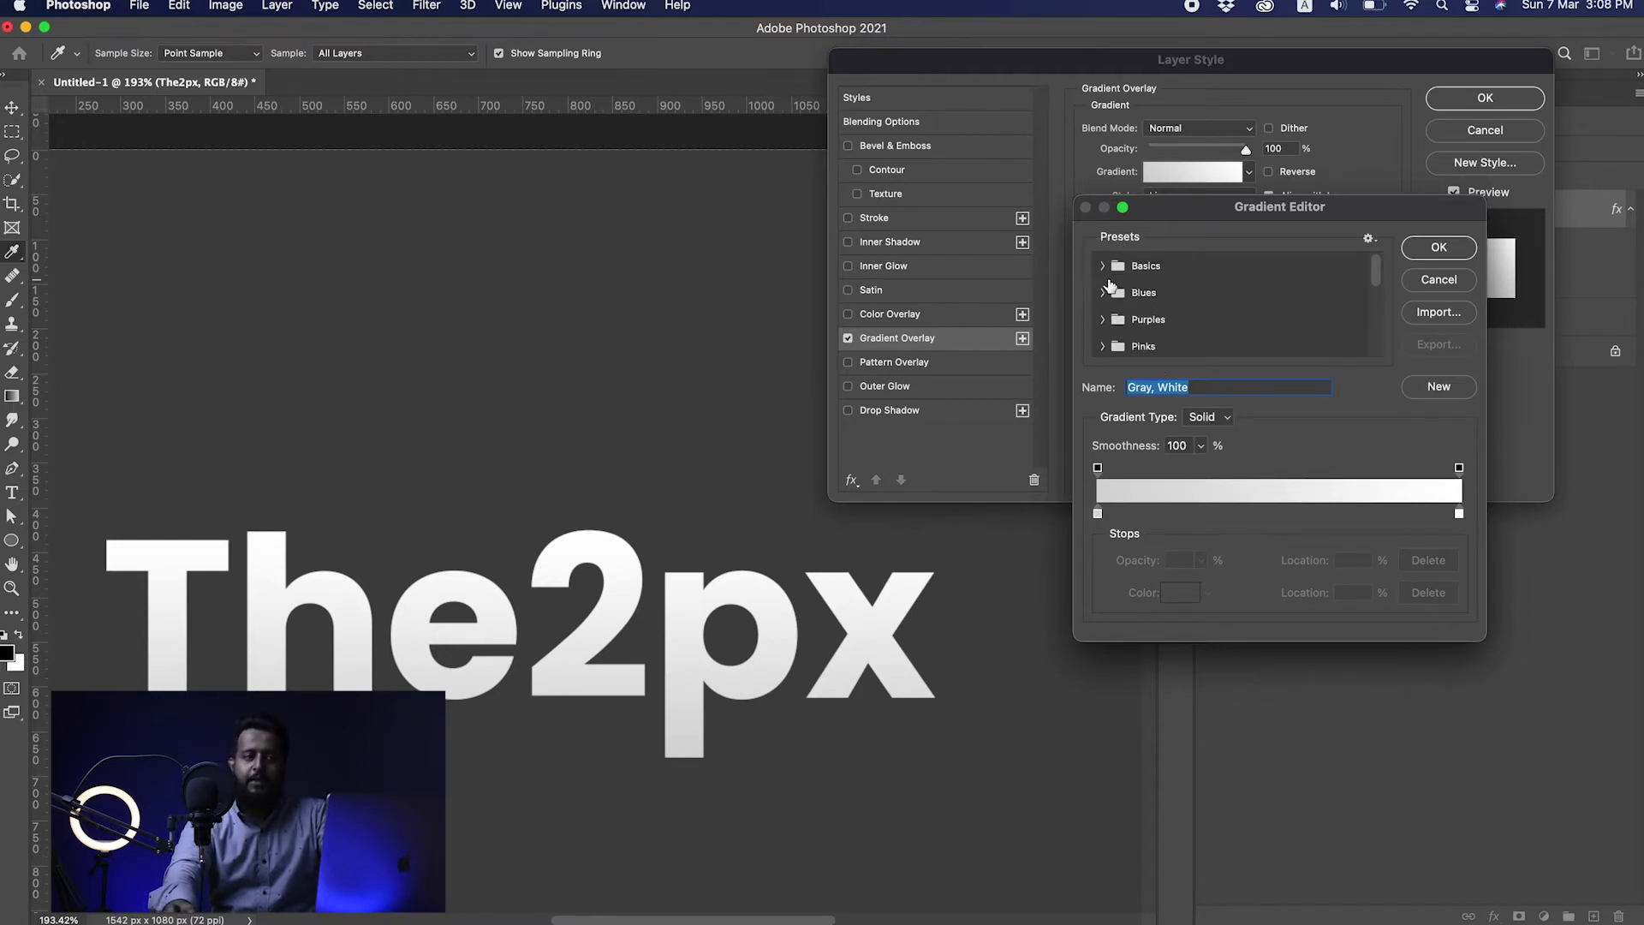
Try the Blues gradient presets Blue_03, Blue_15 and Blue_25 on the text.
left_click(1105, 296)
left_click(1185, 322)
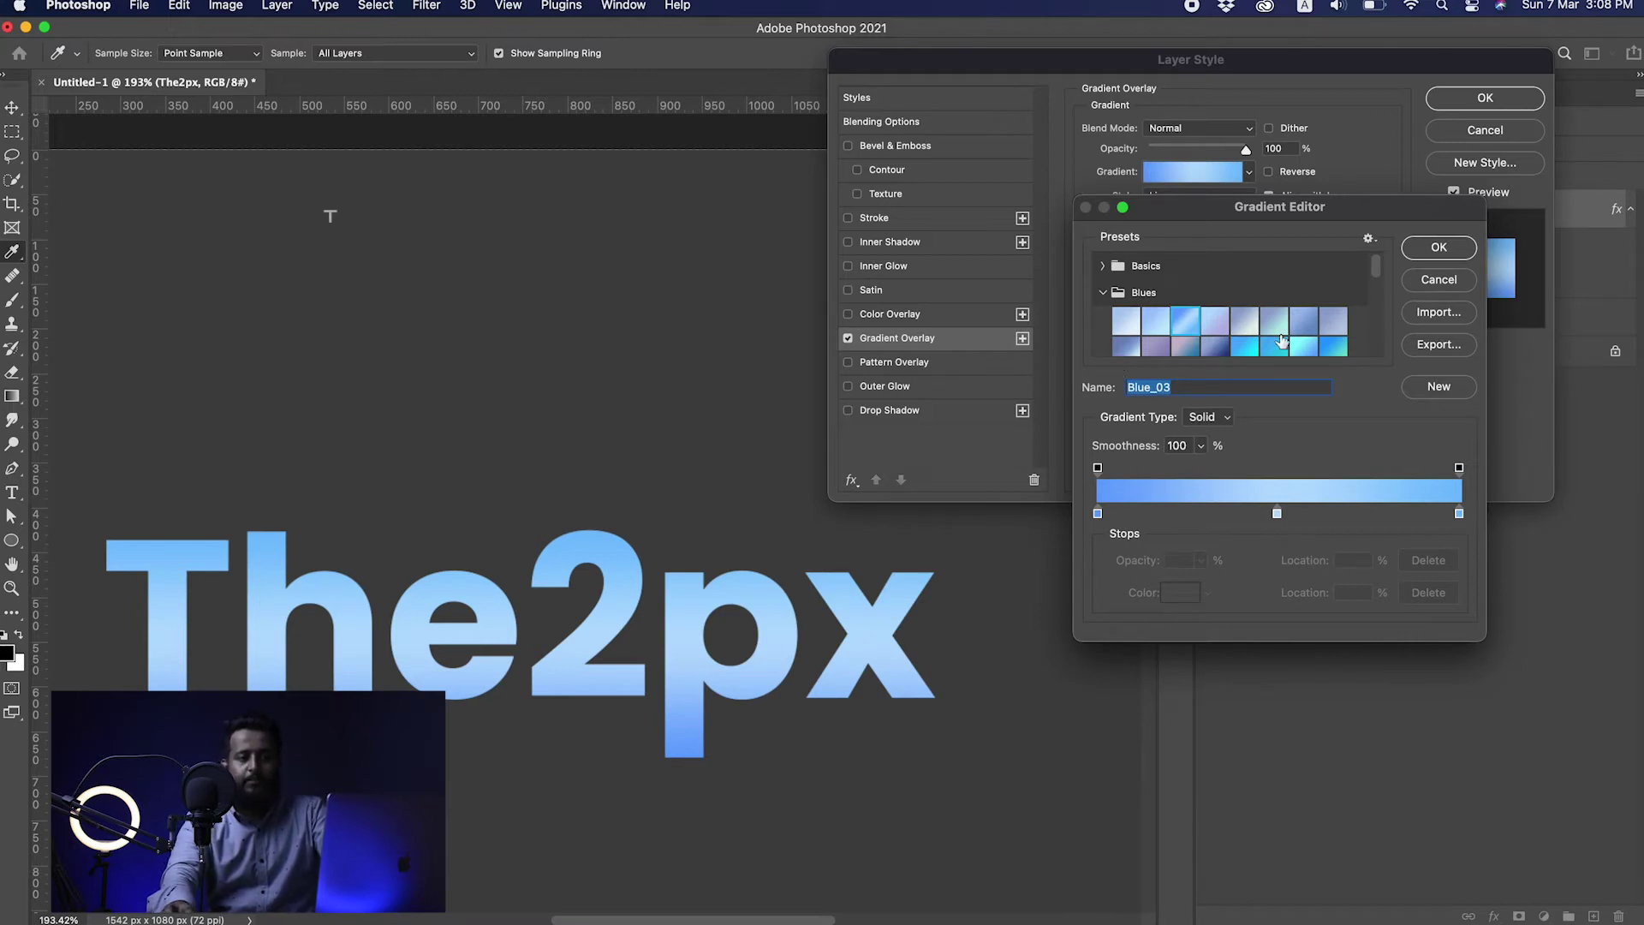
left_click(1303, 346)
scroll(1207, 322, "down", 3)
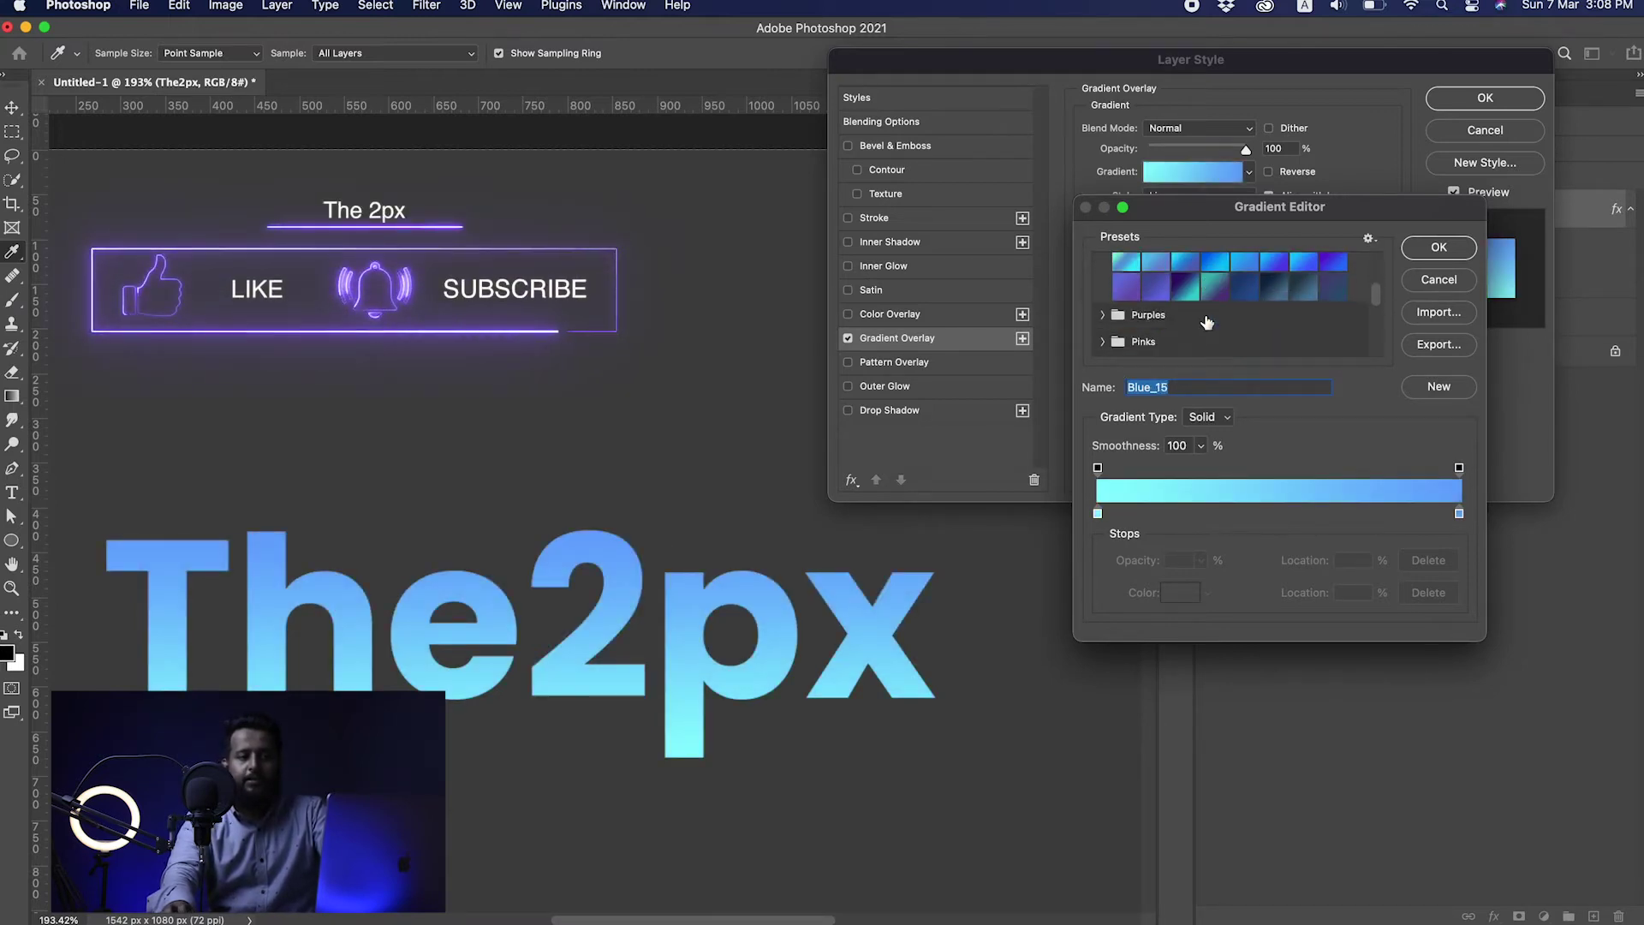
left_click(1126, 286)
scroll(1113, 295, "up", 3)
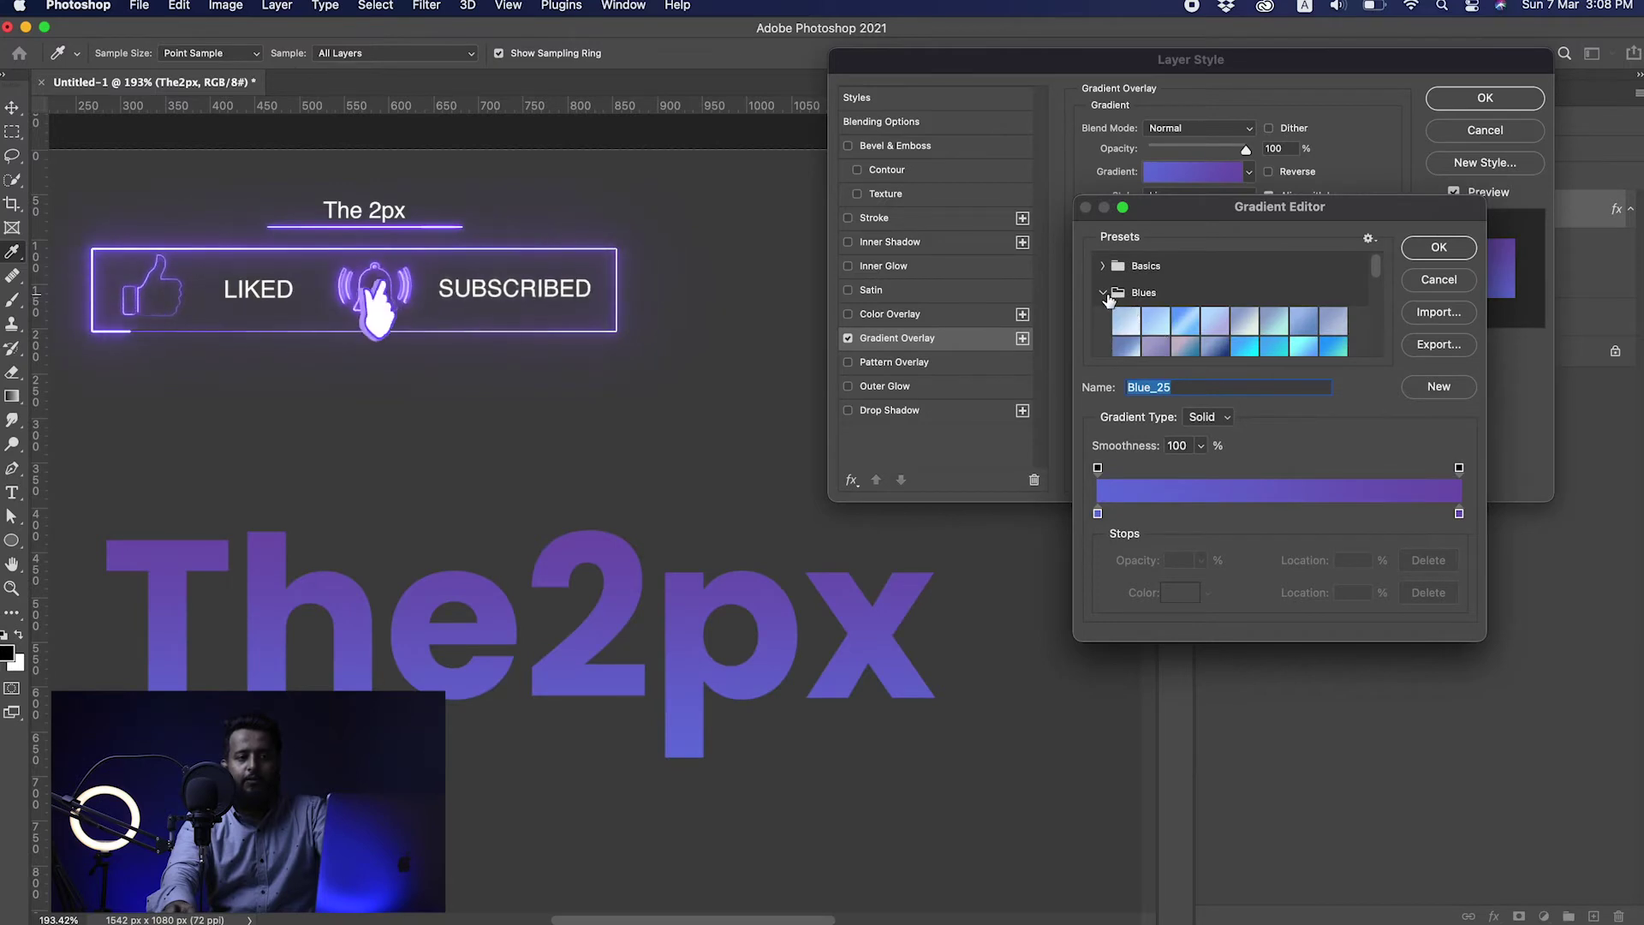
Try the Purples gradient presets, including Purple_21 and Purple_22, and settle on Purple_02.
left_click(1107, 294)
left_click(1106, 320)
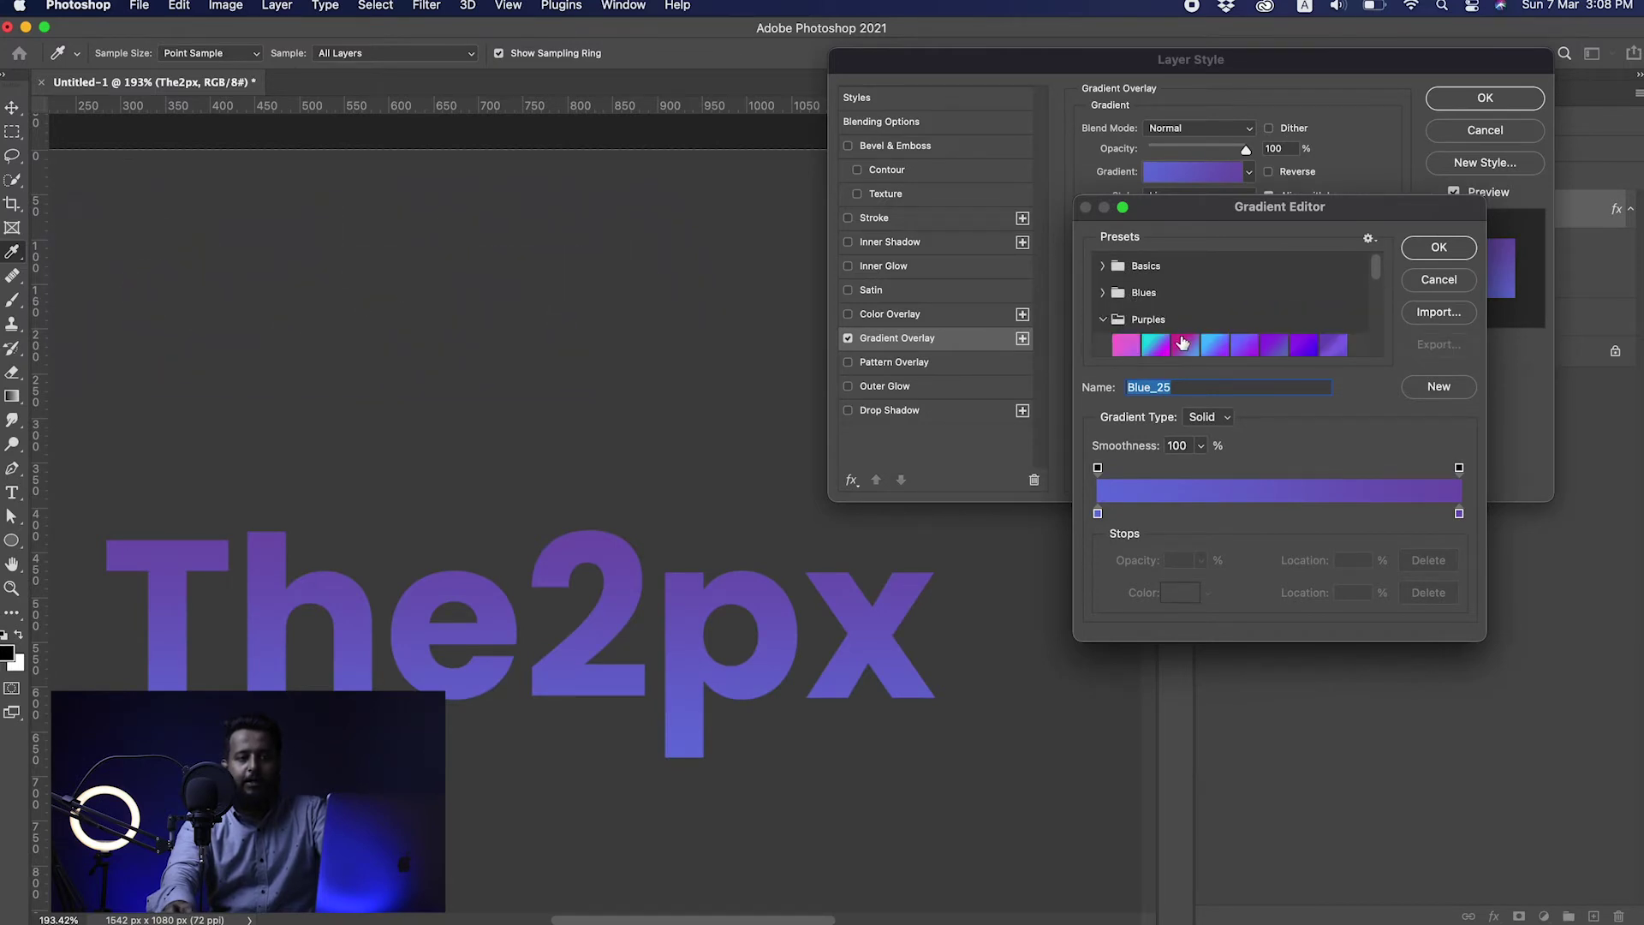
left_click(1159, 344)
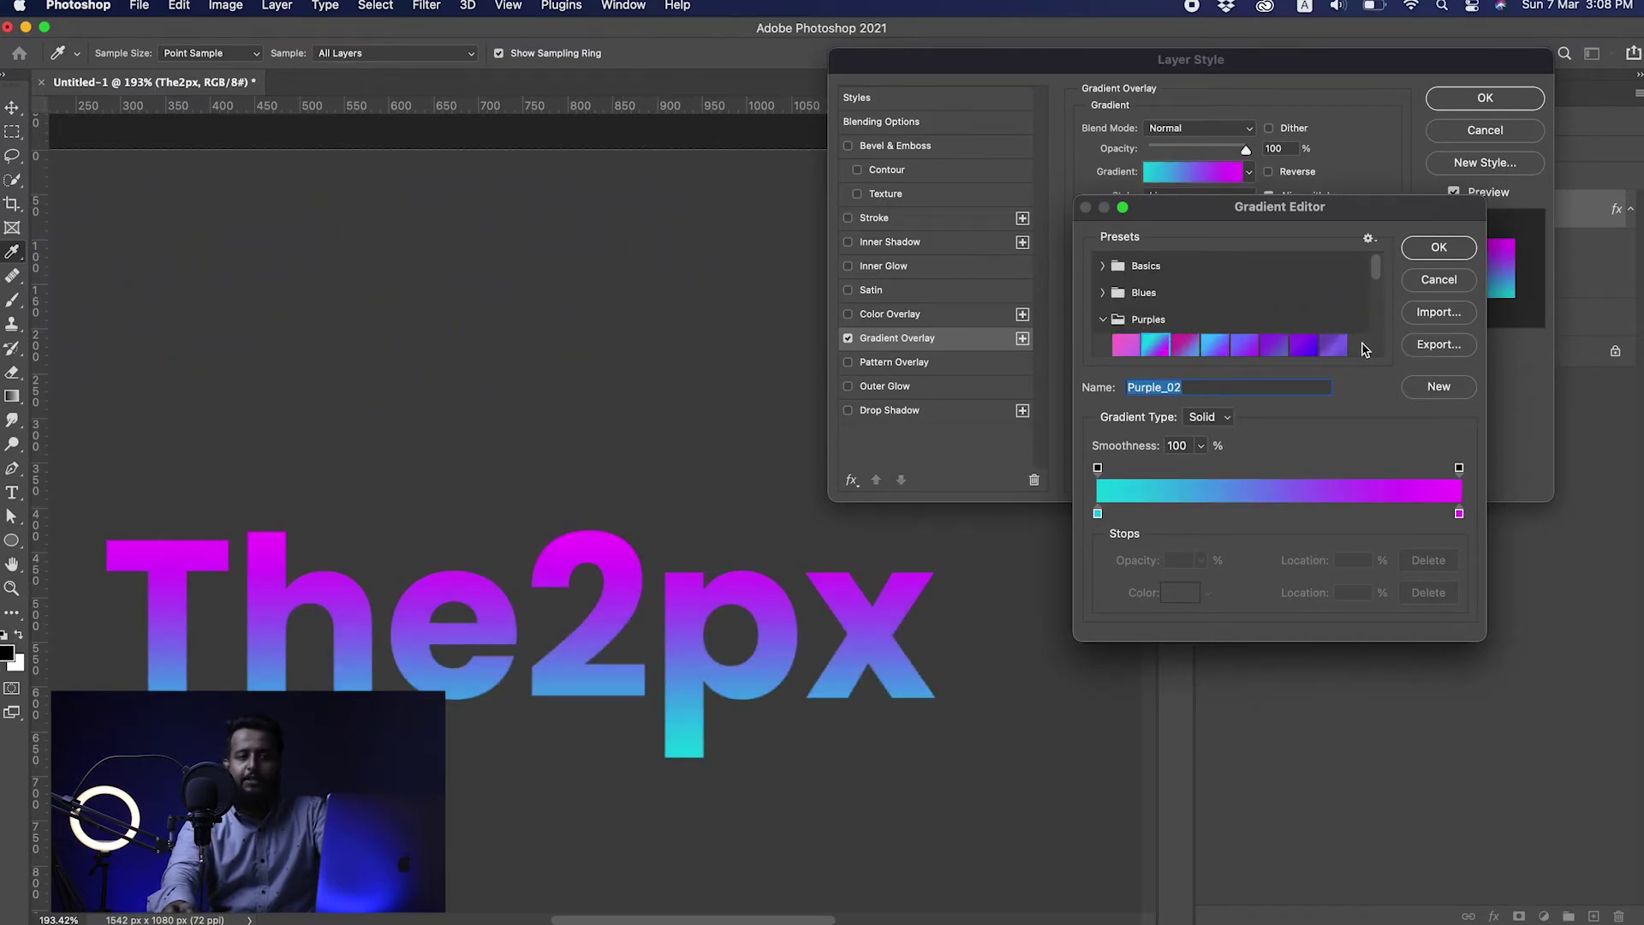
scroll(1267, 332, "down", 3)
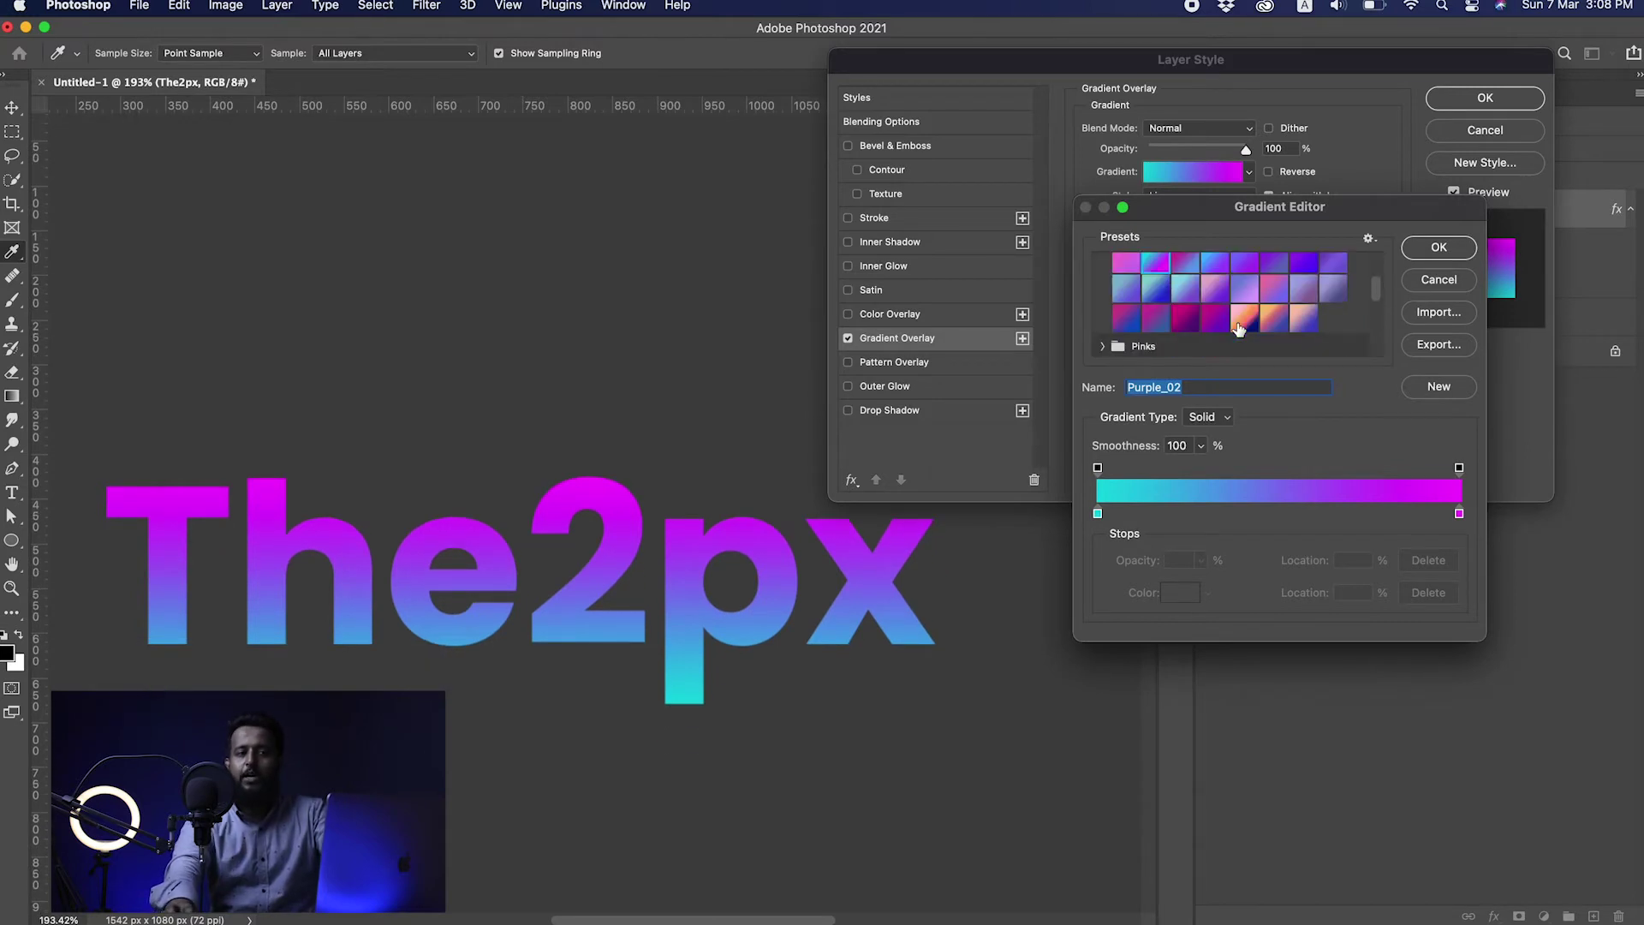
left_click(1208, 323)
left_click(1245, 321)
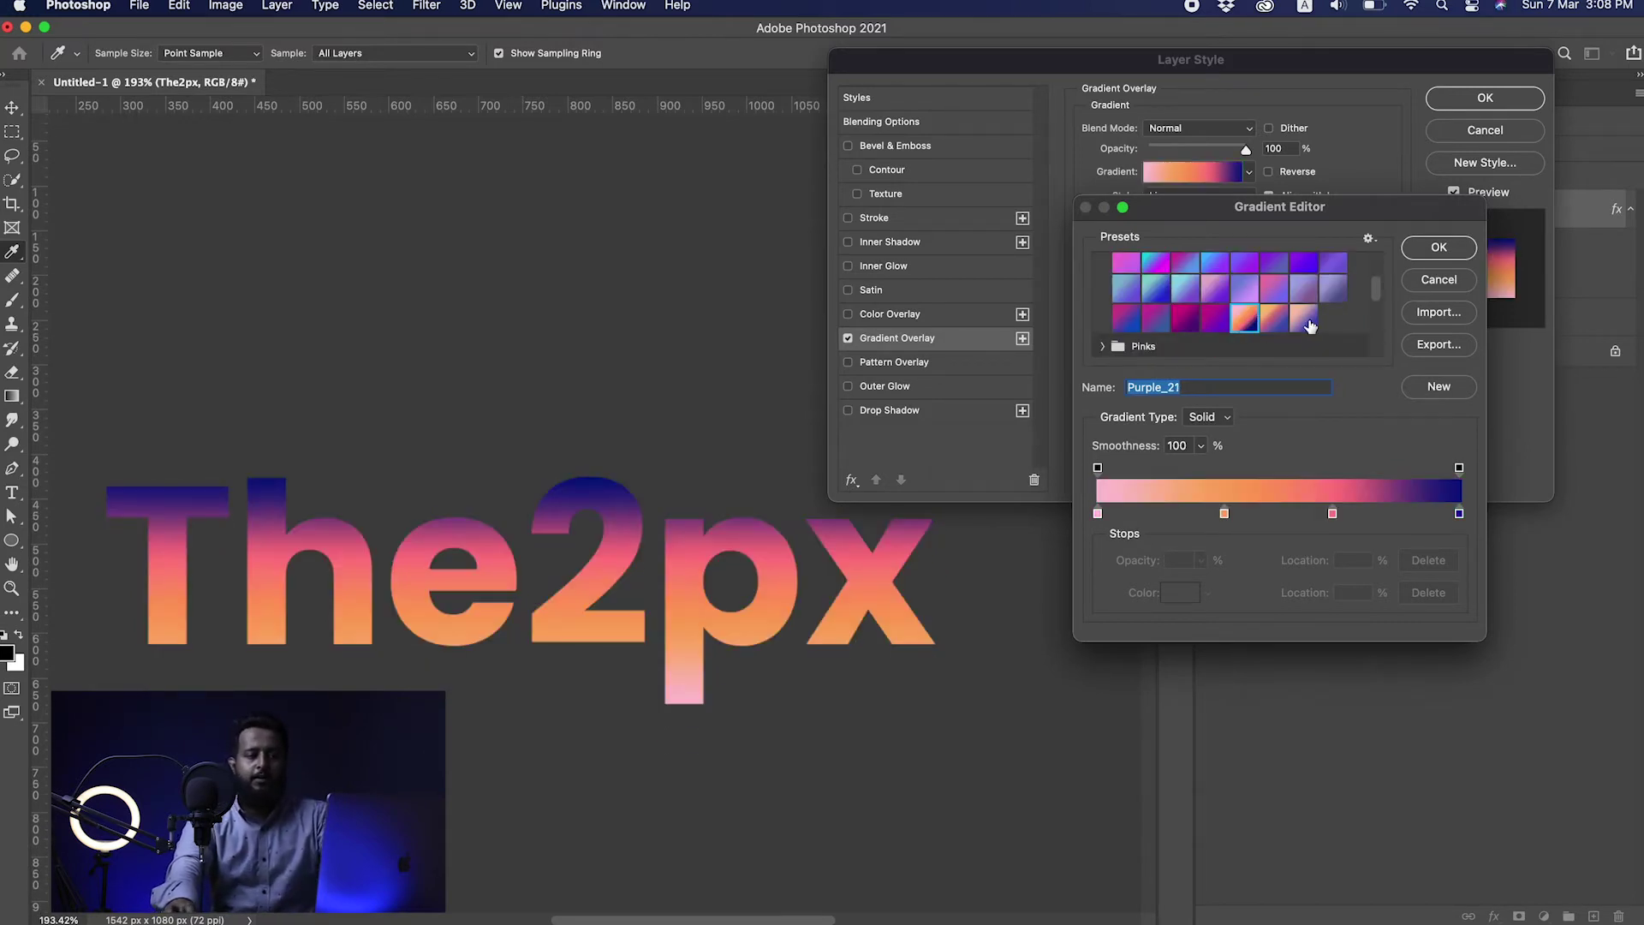
left_click(1303, 318)
left_click(1274, 319)
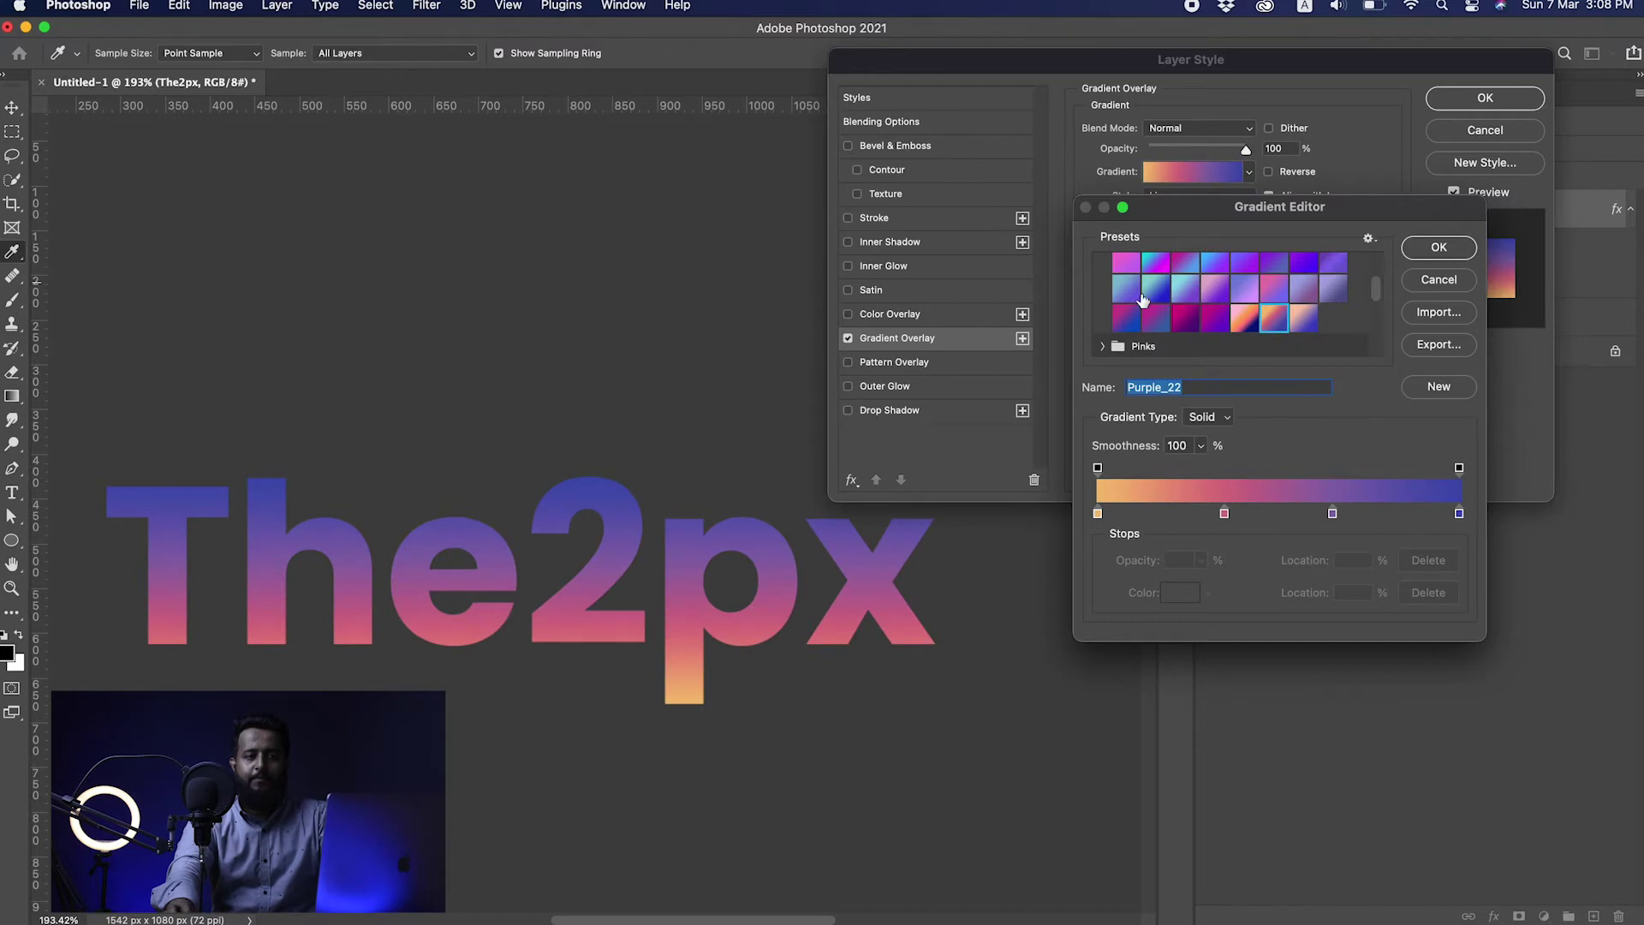
scroll(1130, 292, "up", 3)
left_click(1124, 347)
left_click(1162, 344)
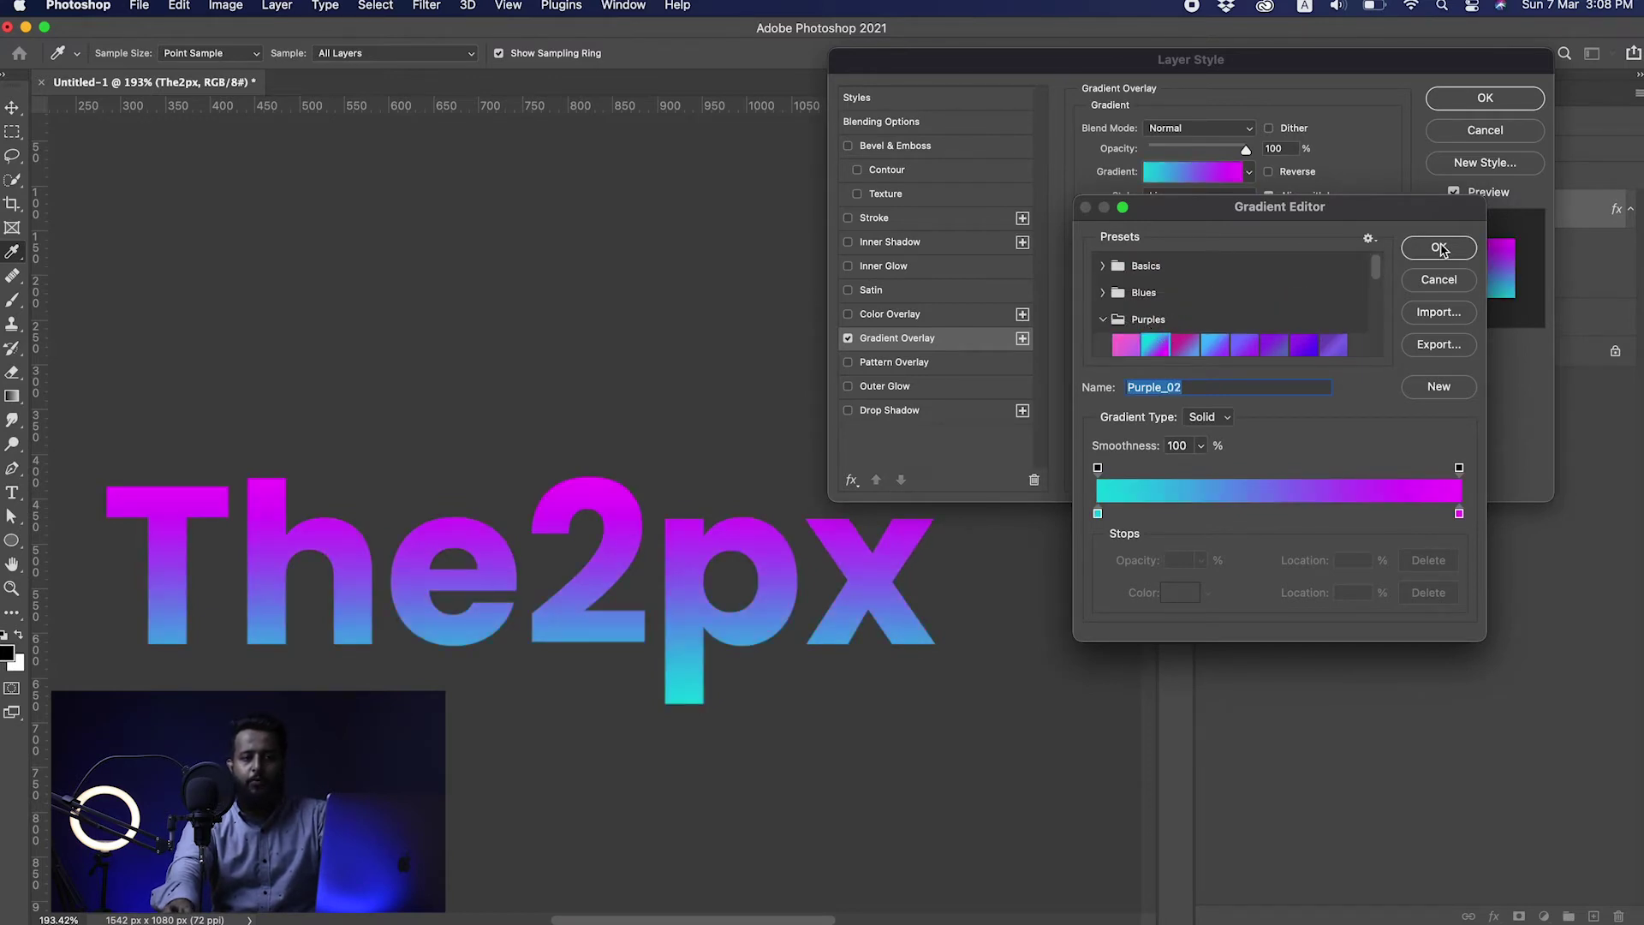
Try the Noise gradient type with the roughness lowered to 0% and return the gradient to Solid.
left_click(1224, 418)
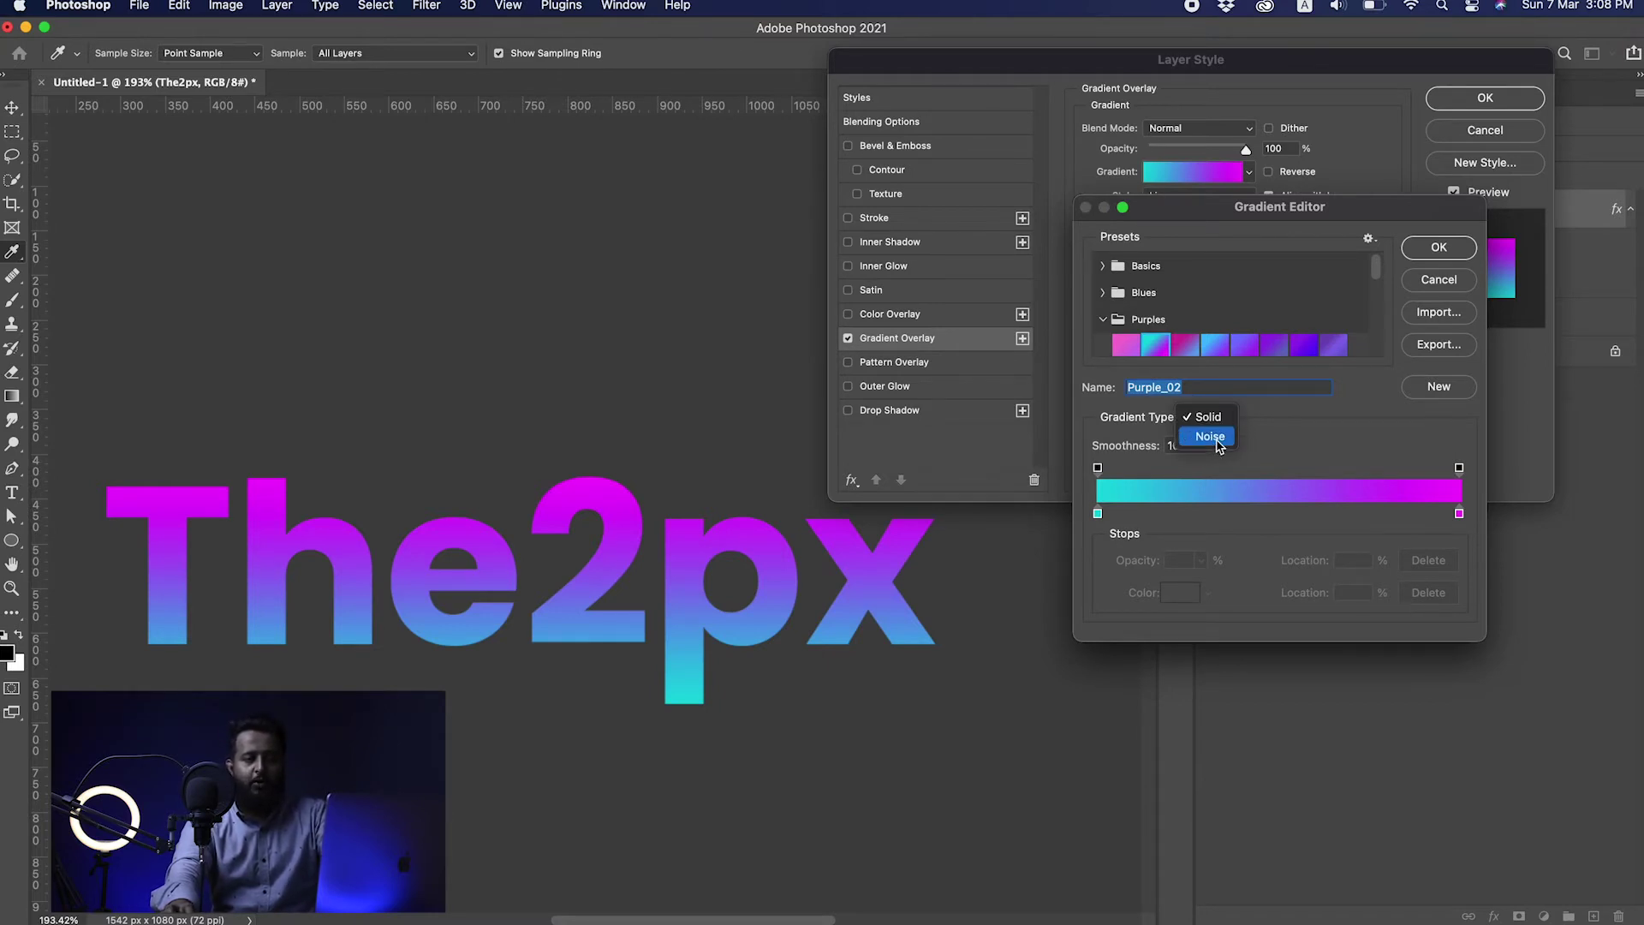
left_click(1215, 438)
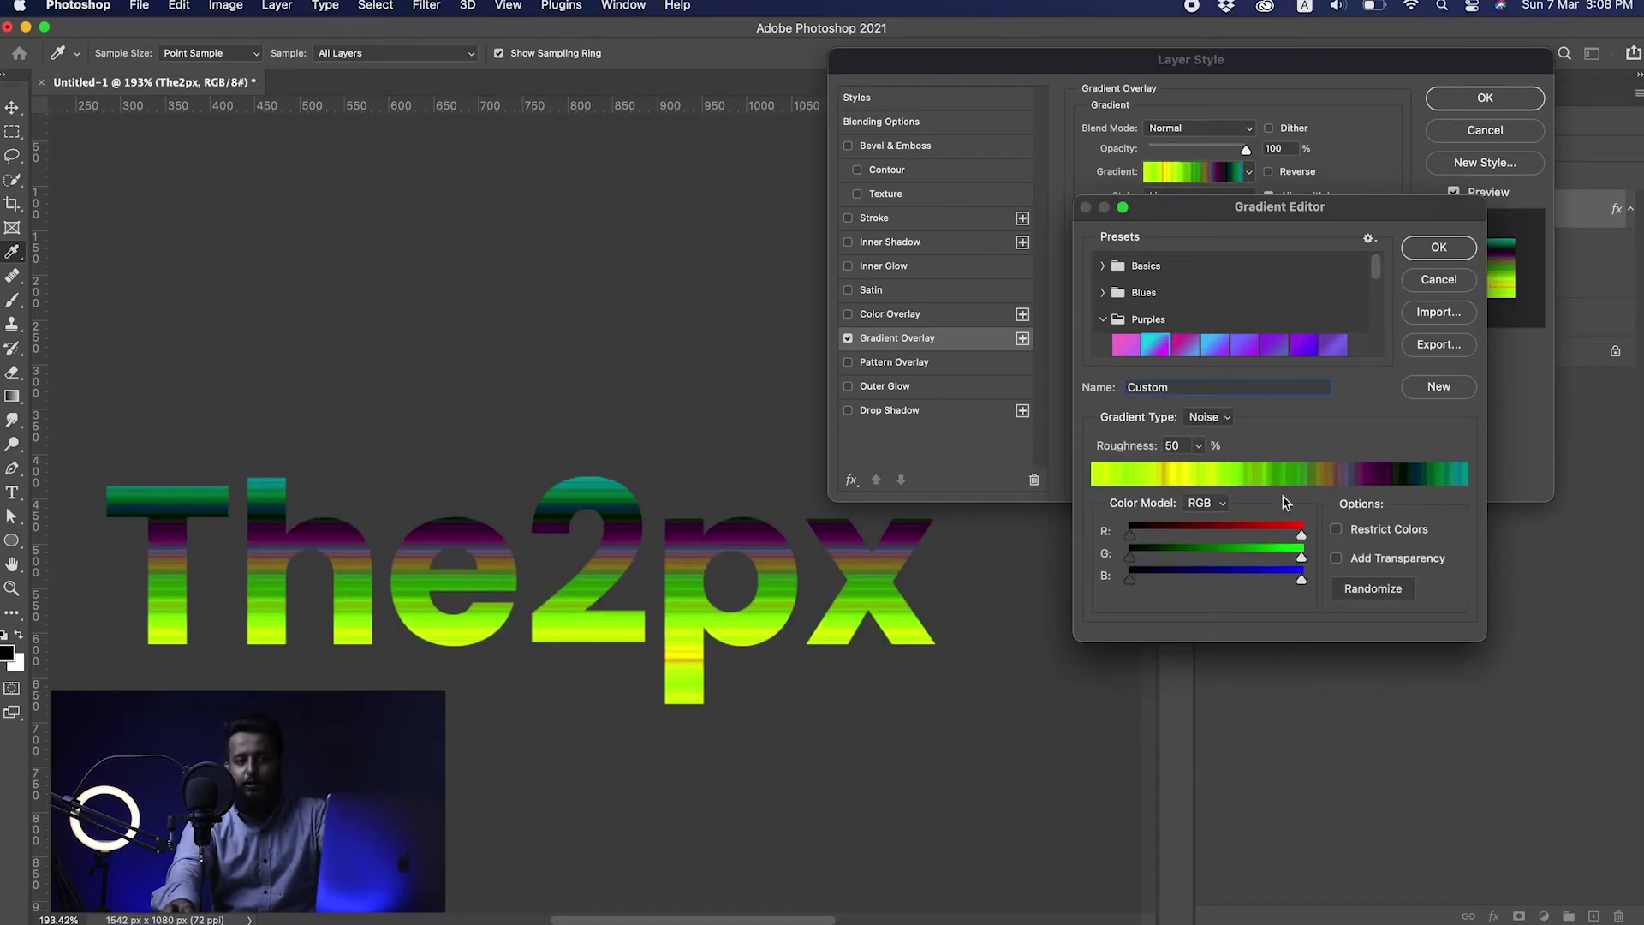
mouse_move(1144, 537)
left_mouse_down()
mouse_move(1193, 535)
mouse_move(1132, 536)
left_mouse_up()
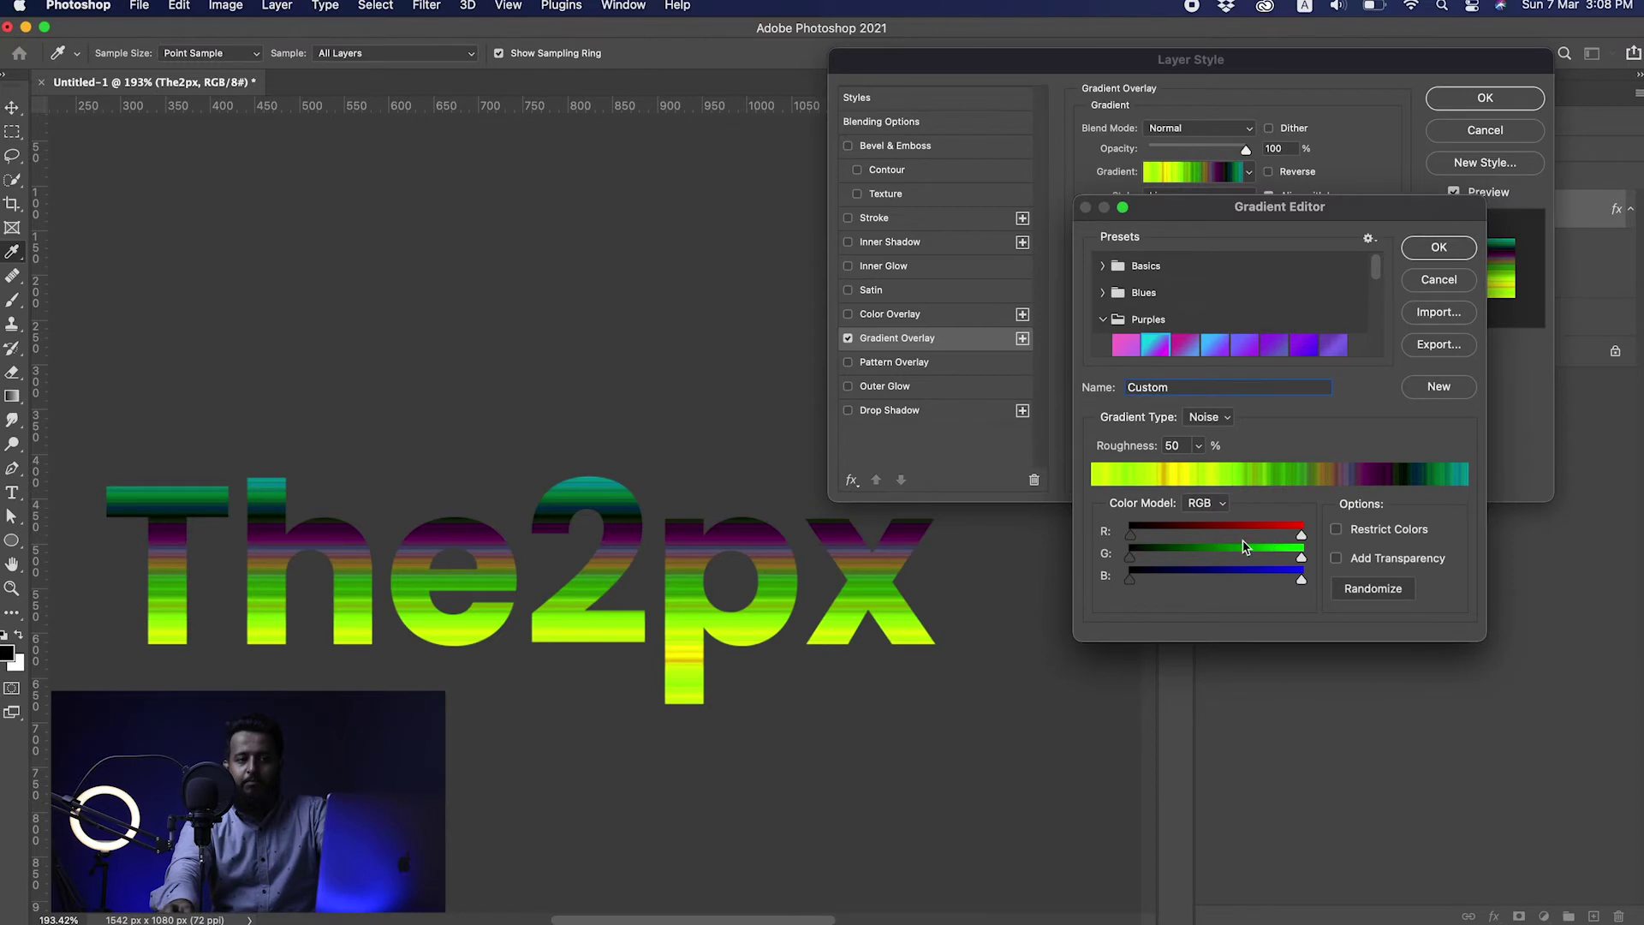
left_click(1197, 452)
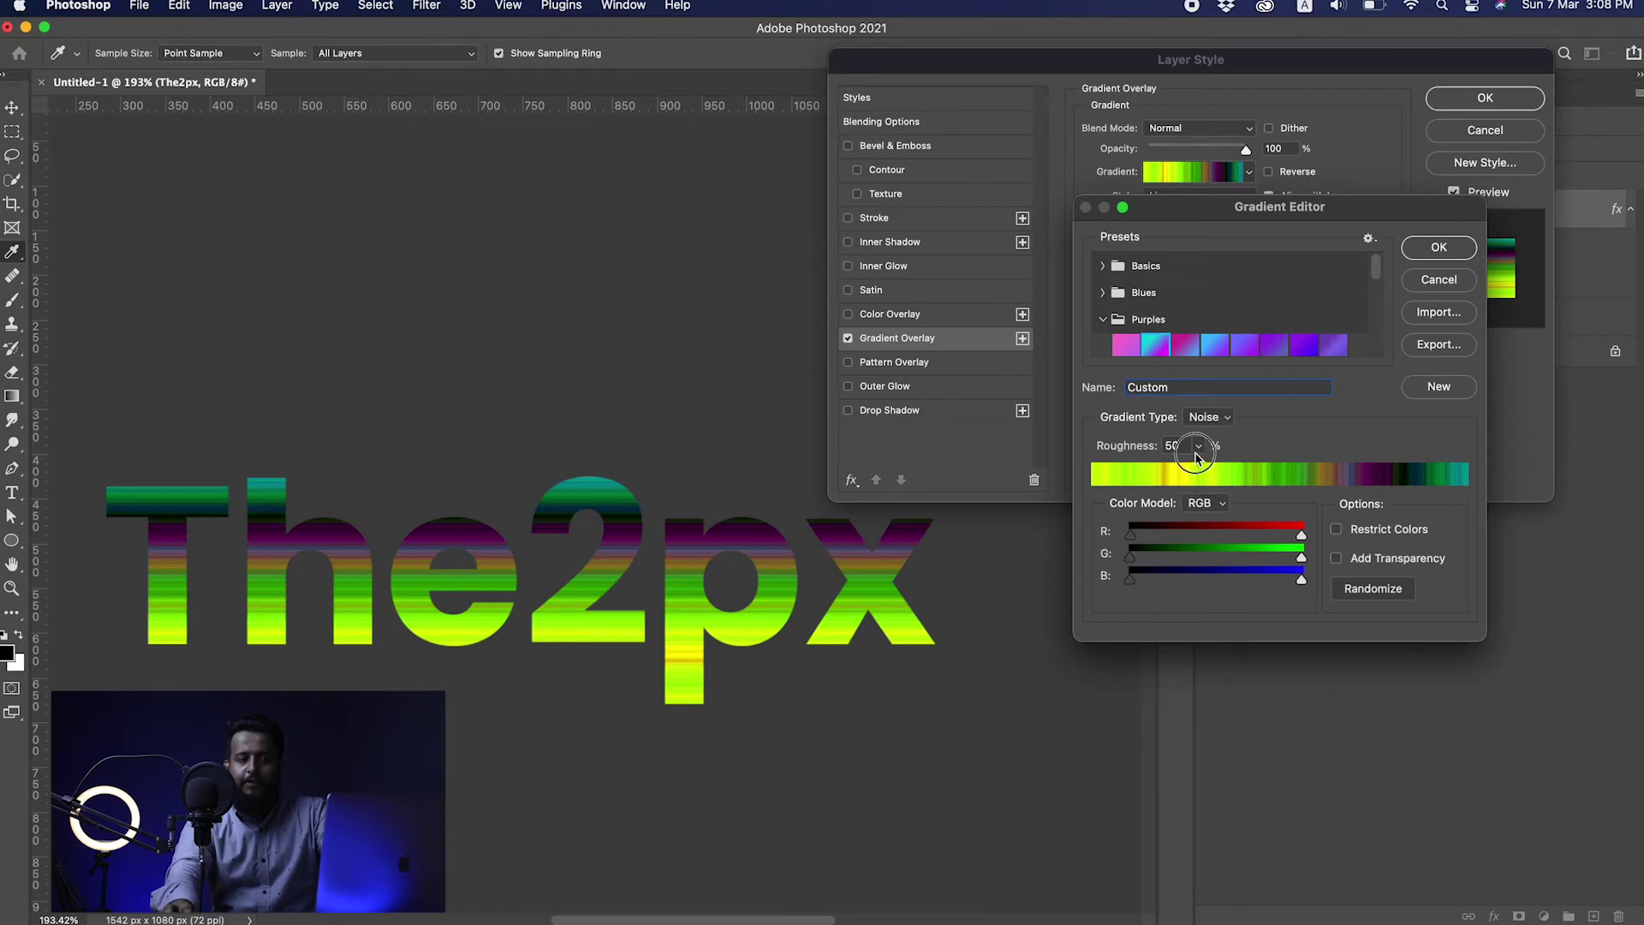
left_click_drag(1196, 467, 1075, 467)
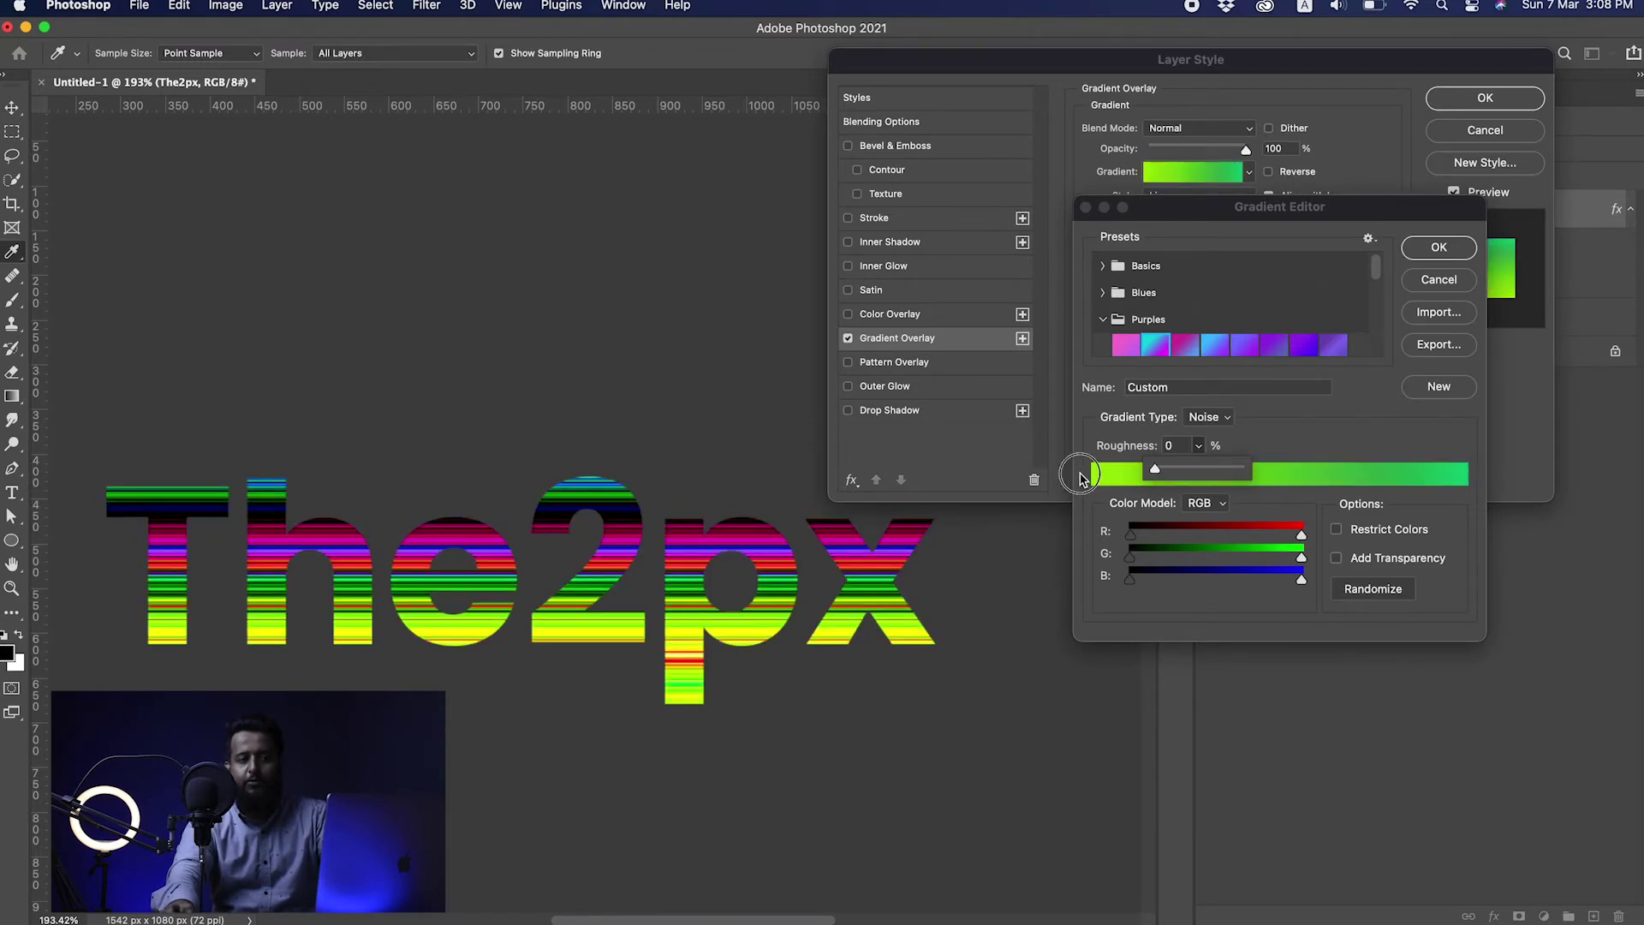
left_click(1208, 417)
left_click(1209, 398)
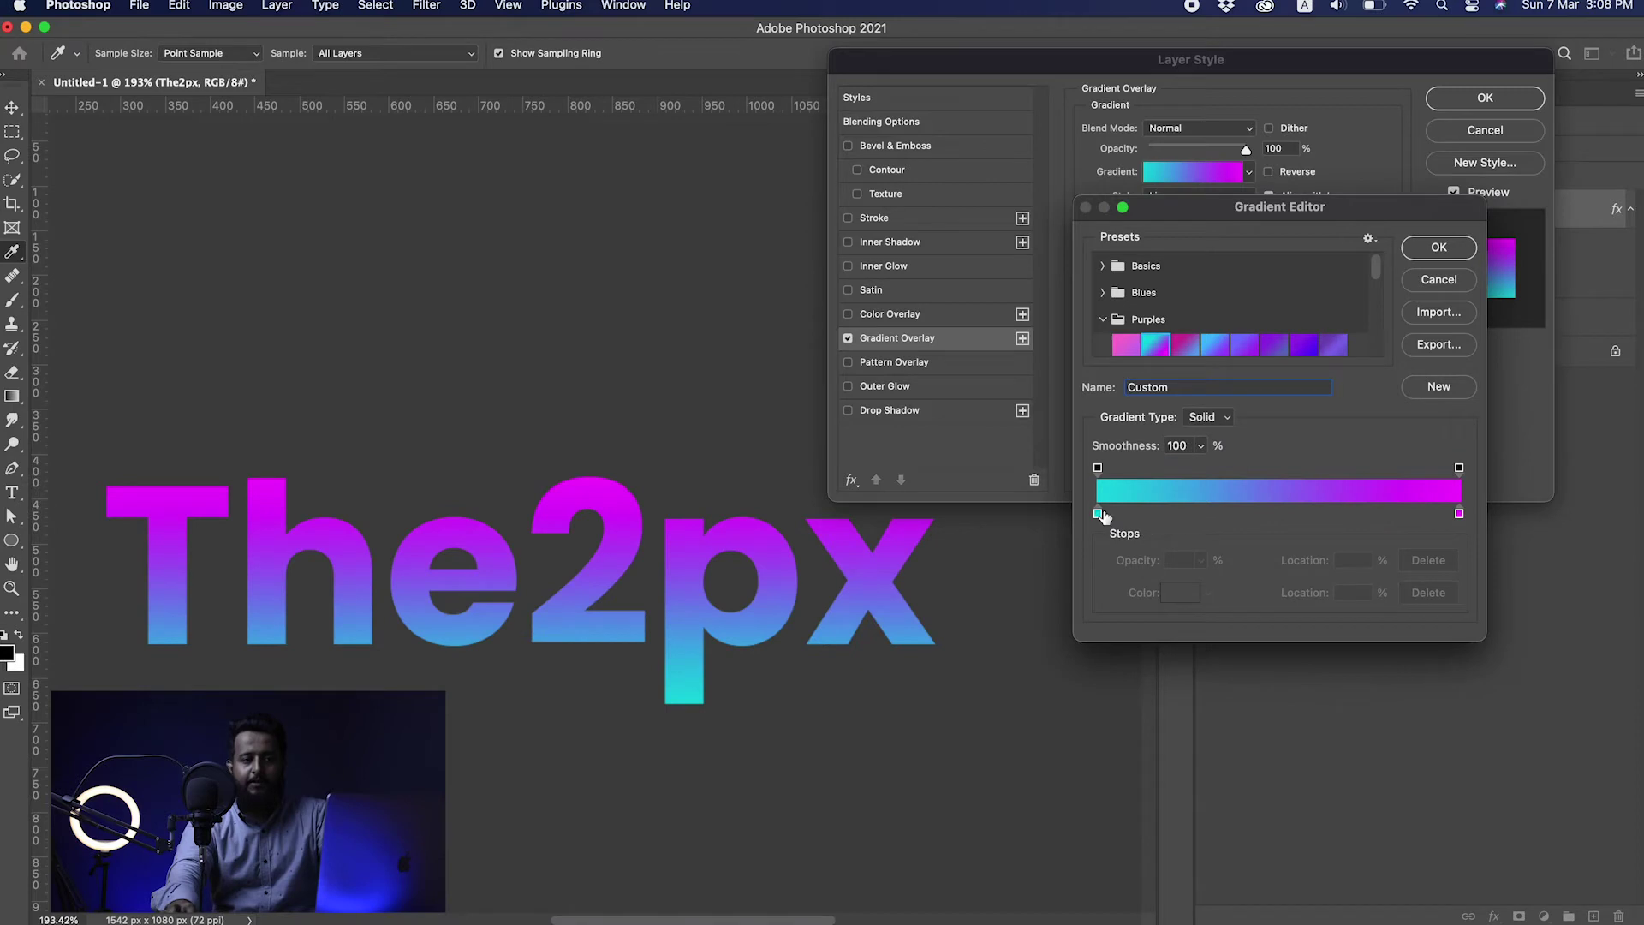
left_click(1205, 448)
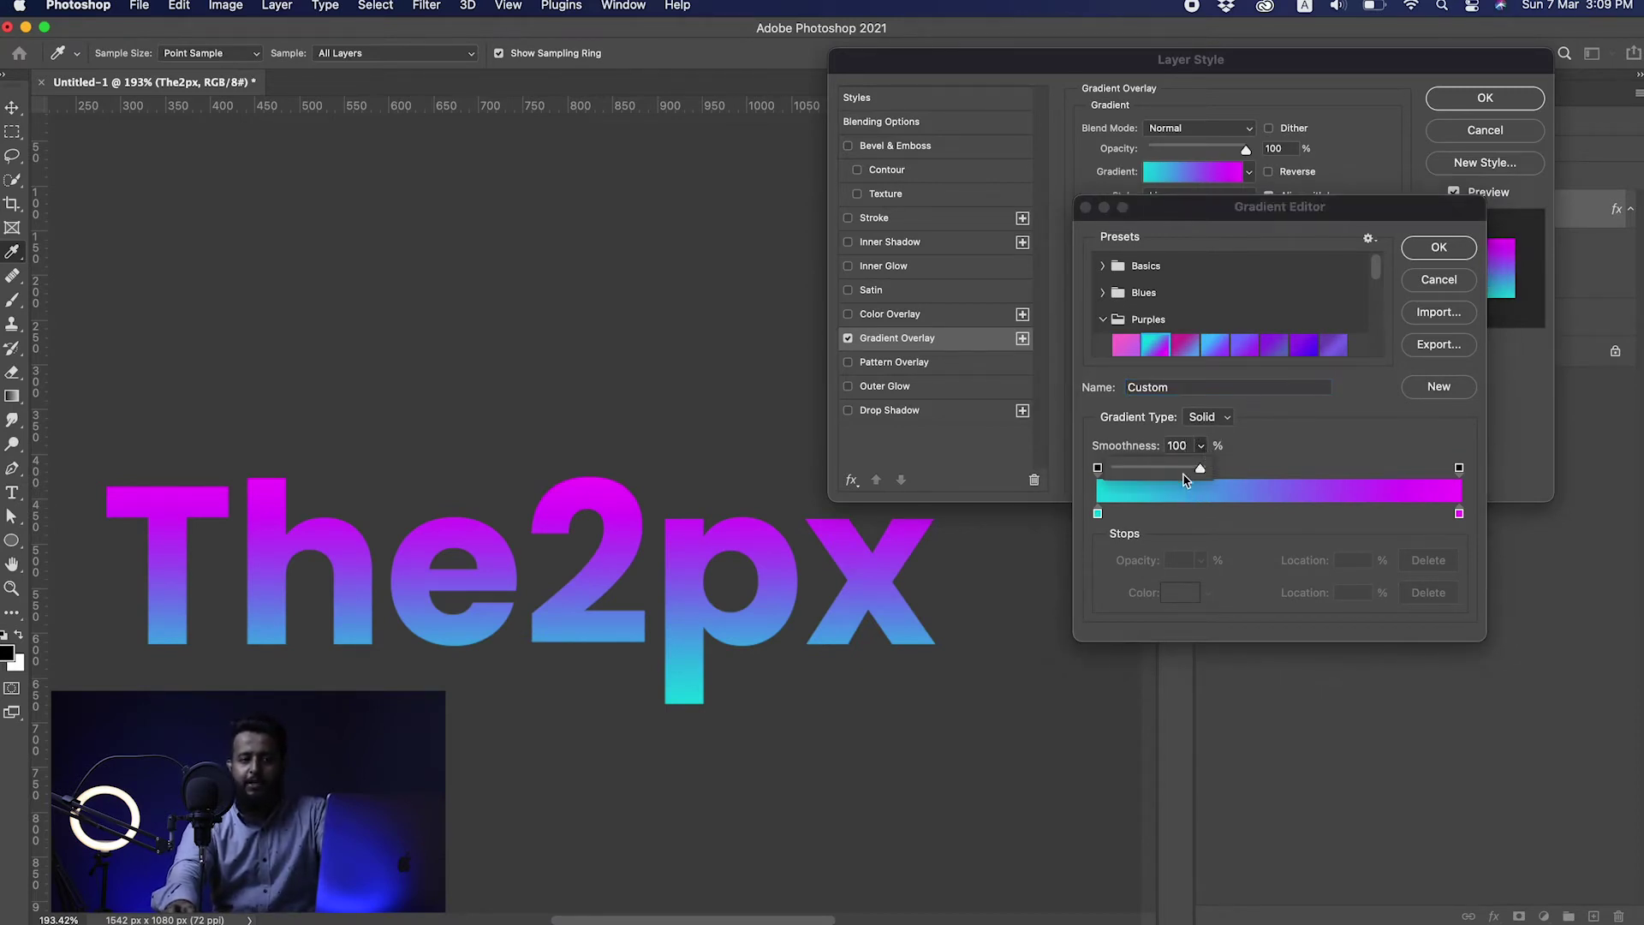
left_click(1297, 435)
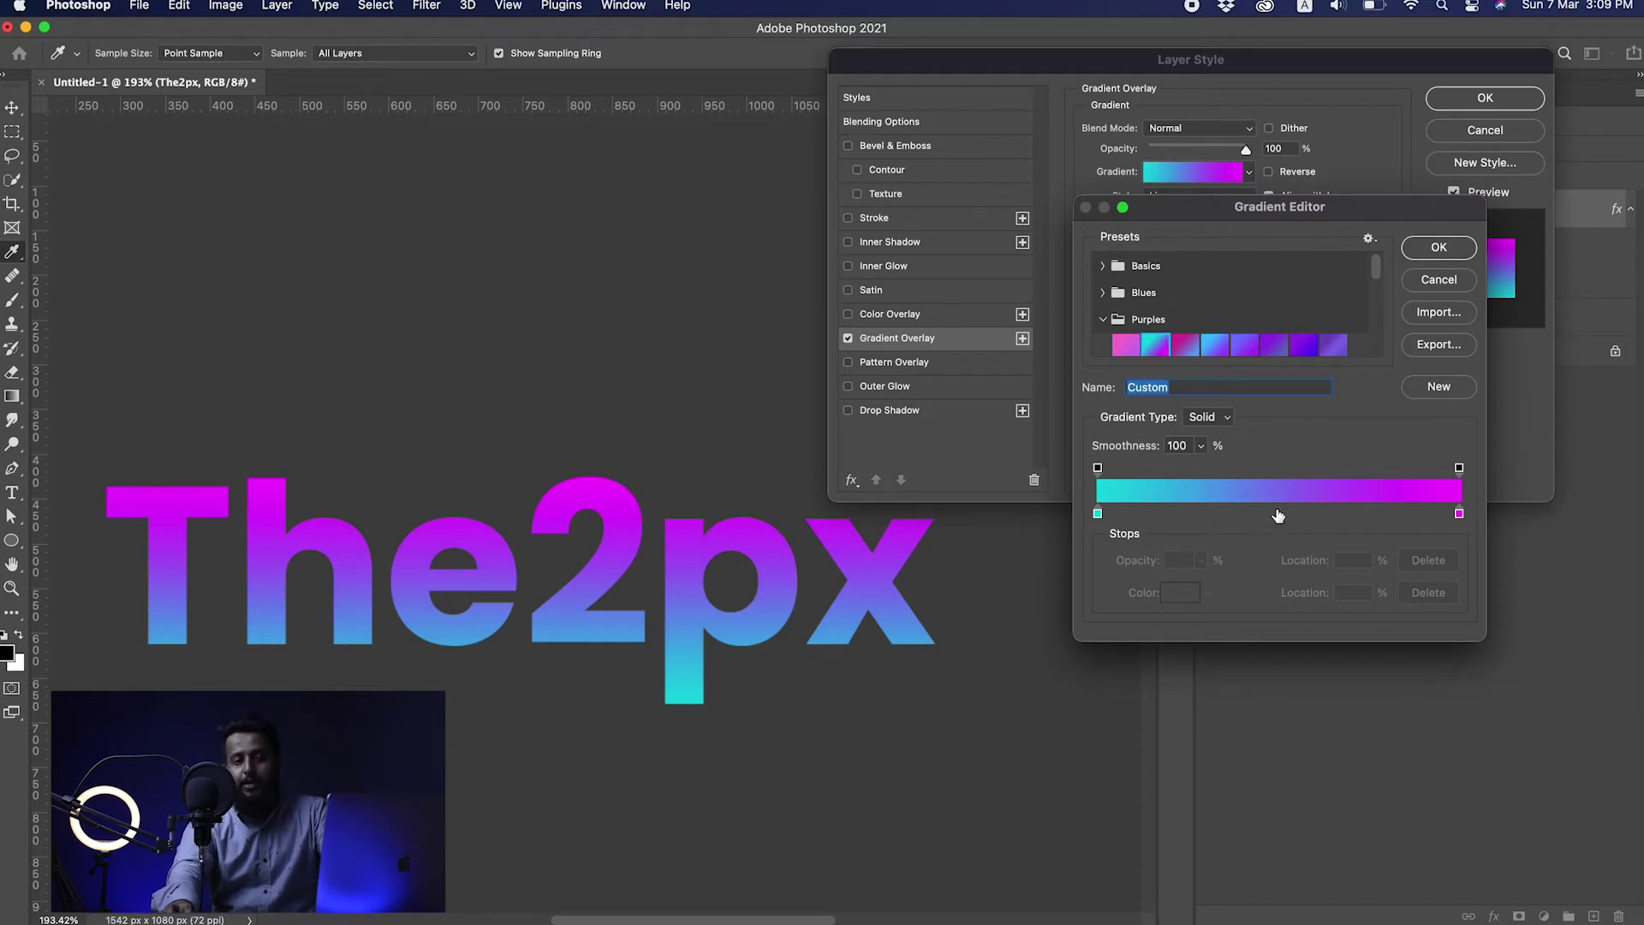
Add a color stop at location 49% of the gradient and color it red #ff0000.
left_click(1279, 515)
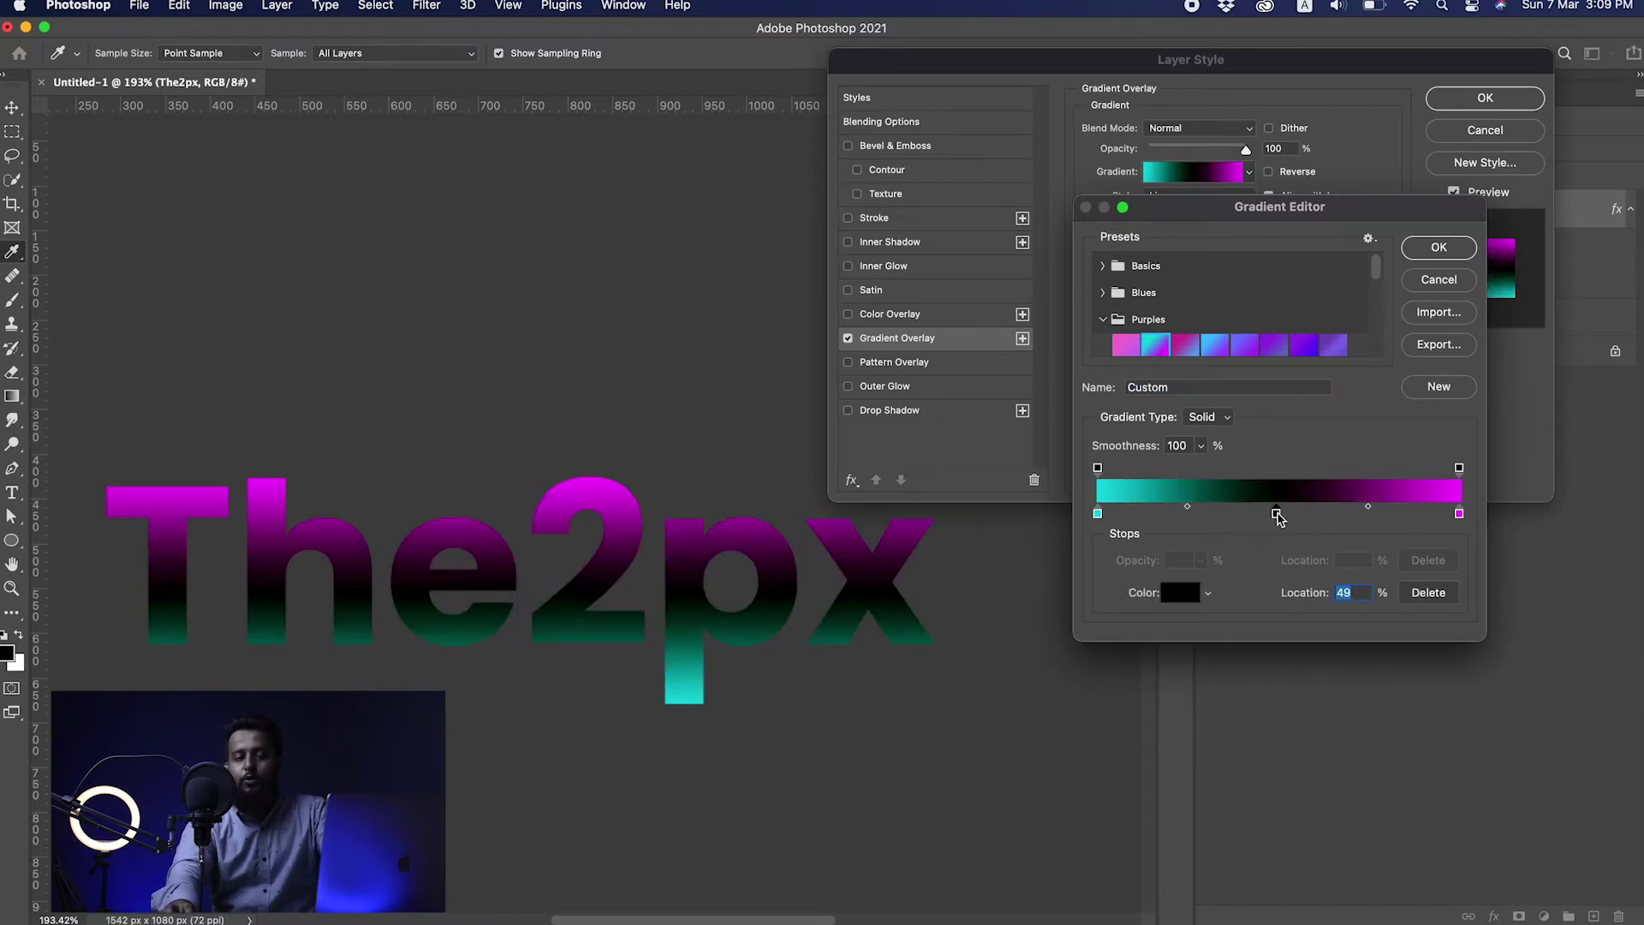
double_click(1278, 514)
left_click_drag(1167, 294, 1190, 250)
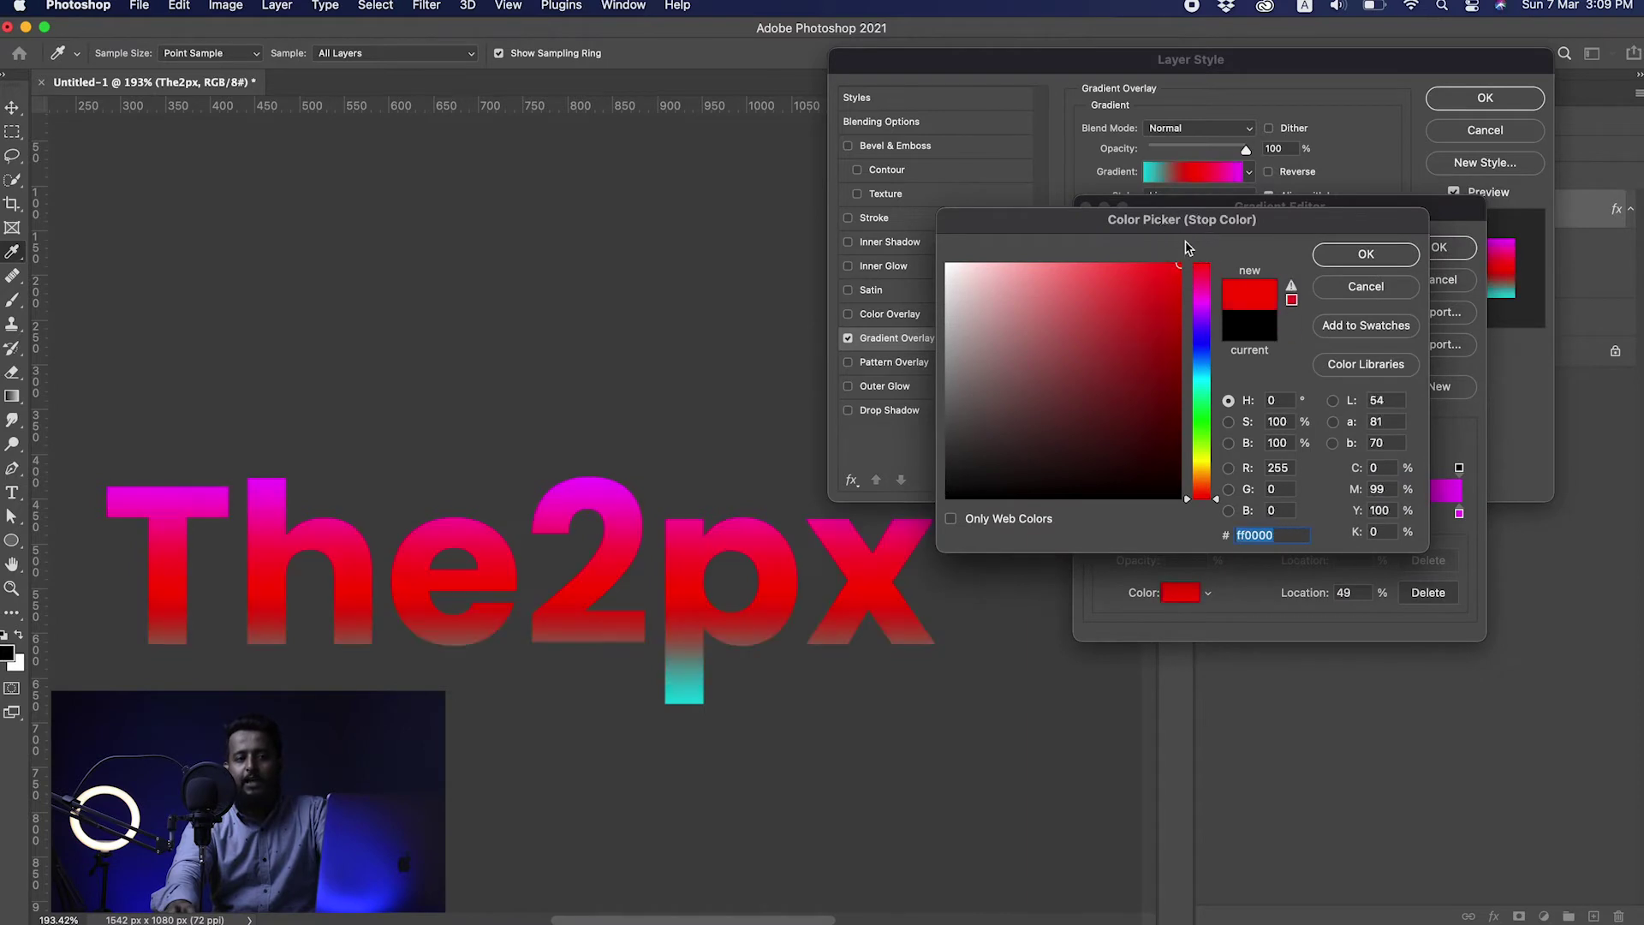
left_click(1366, 255)
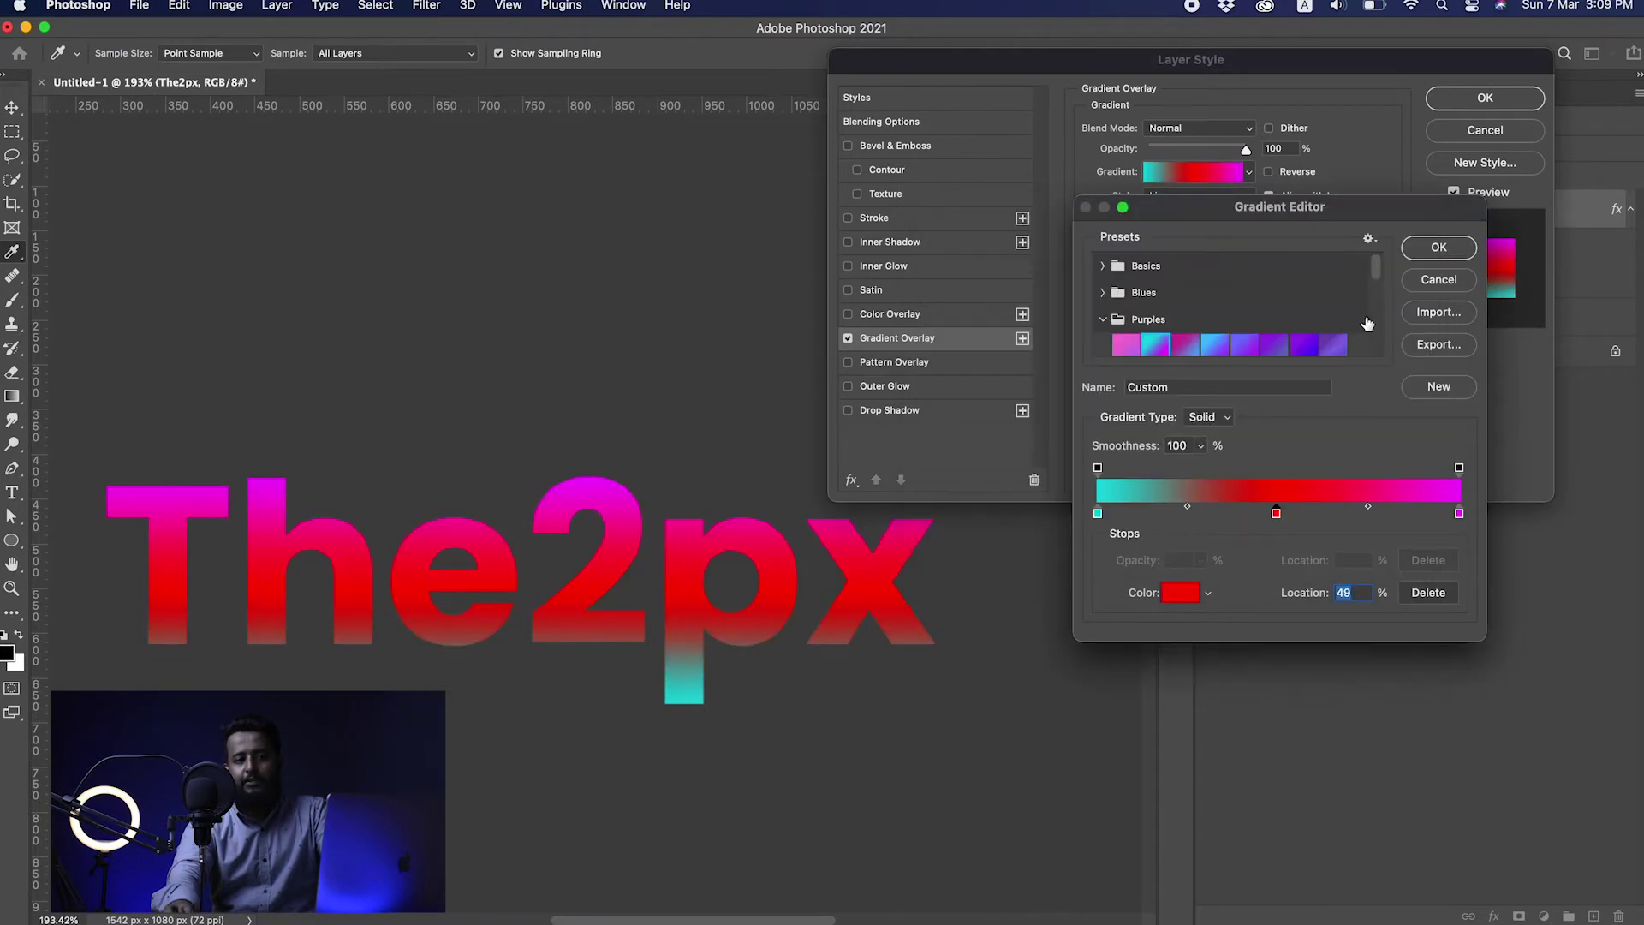
Recolor the gradient's middle stop to green #00ffa2.
double_click(1277, 514)
left_click_drag(1202, 318, 1202, 395)
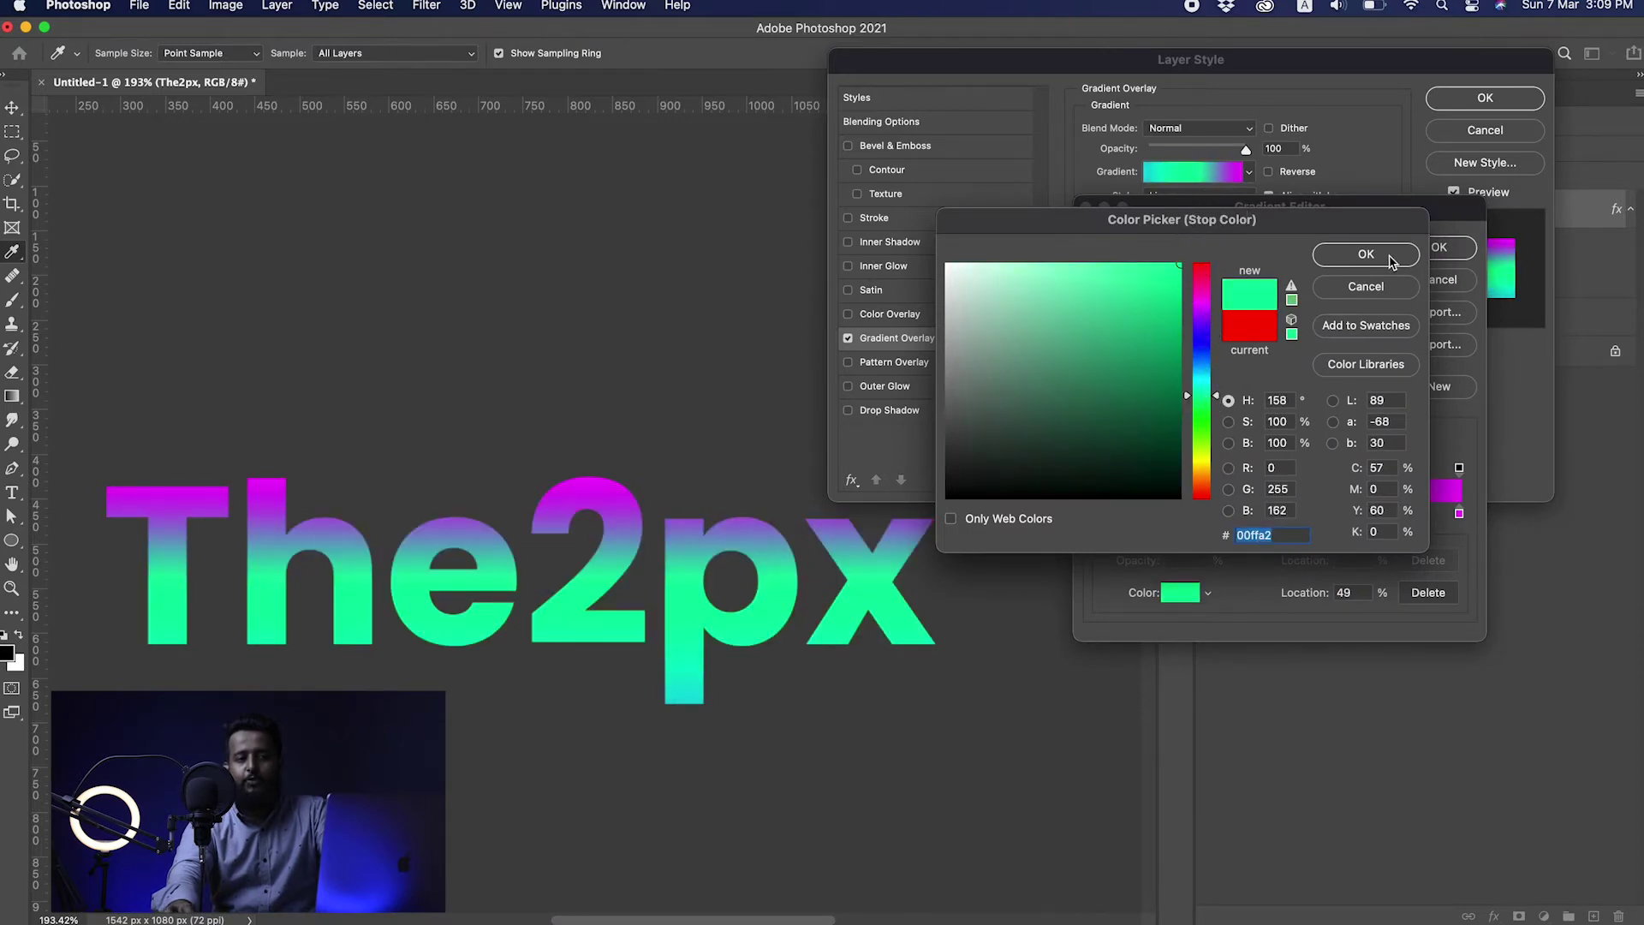
left_click(1392, 260)
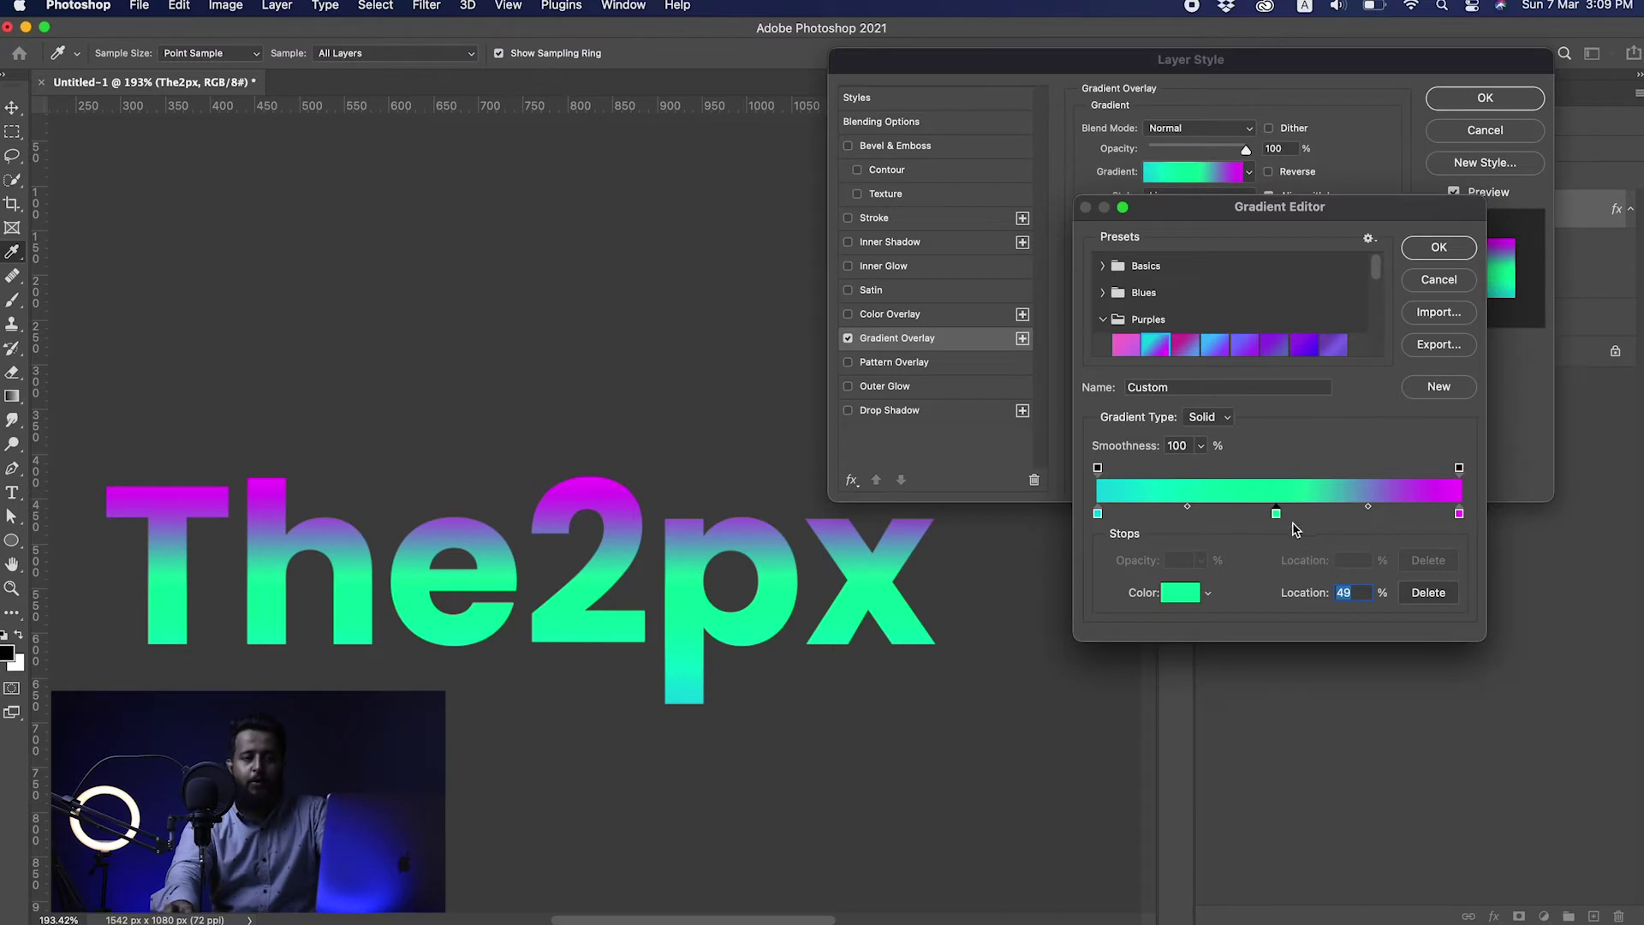
Remove the green middle stop from the gradient, add it again at location 48% and remove it once more.
left_click_drag(1277, 514, 1281, 779)
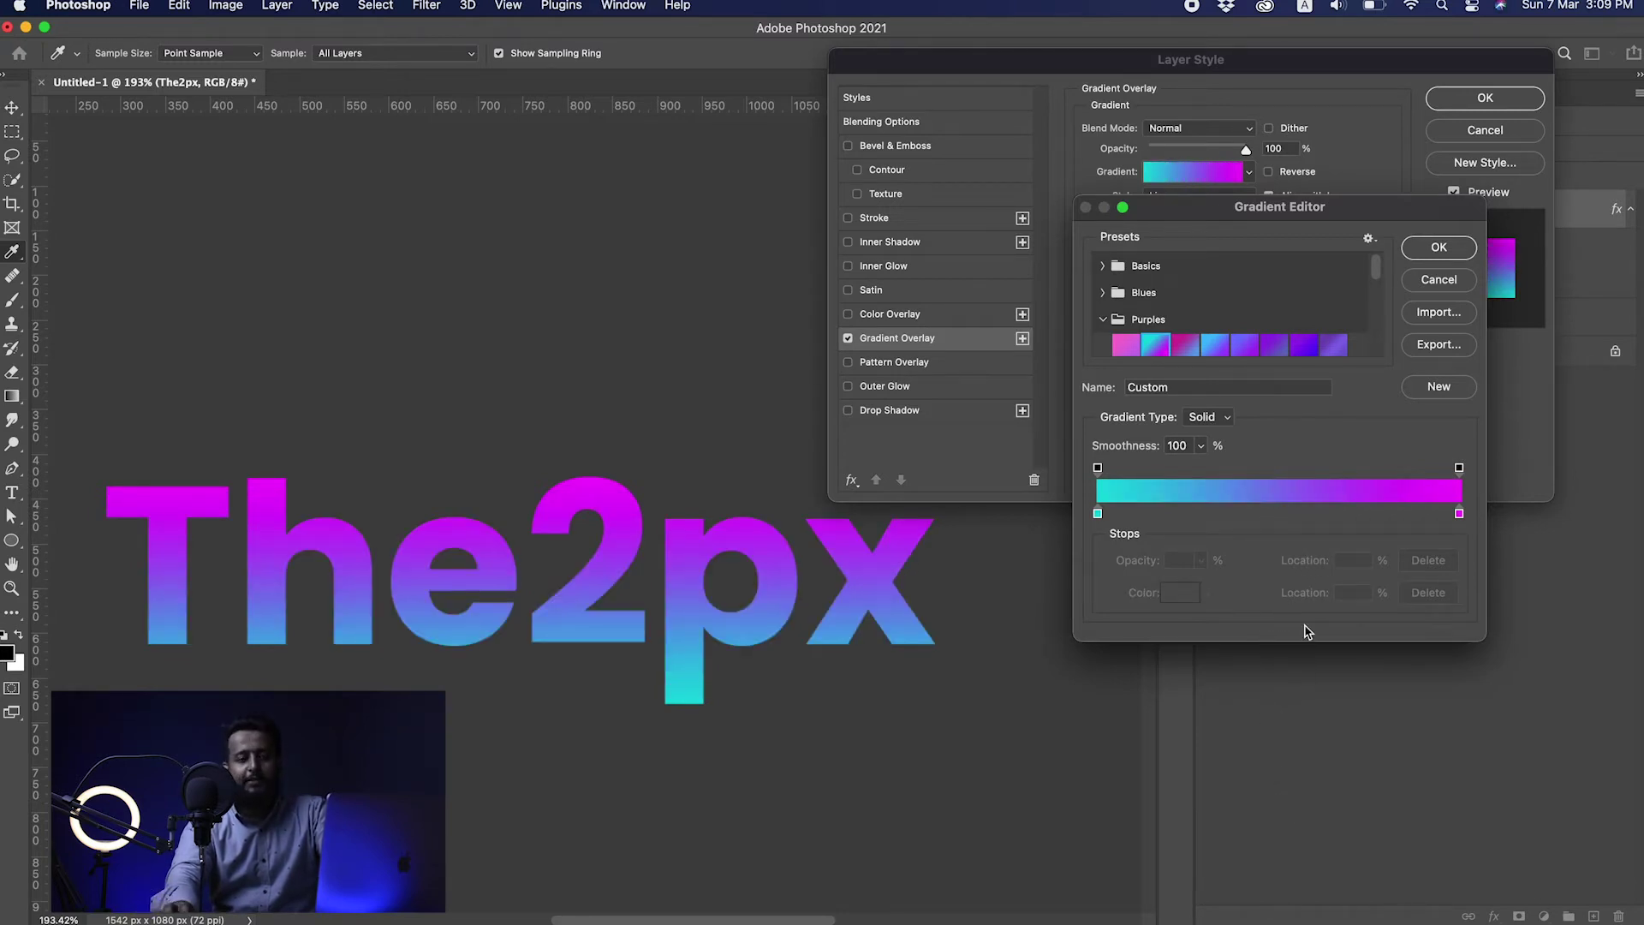
left_click(1272, 514)
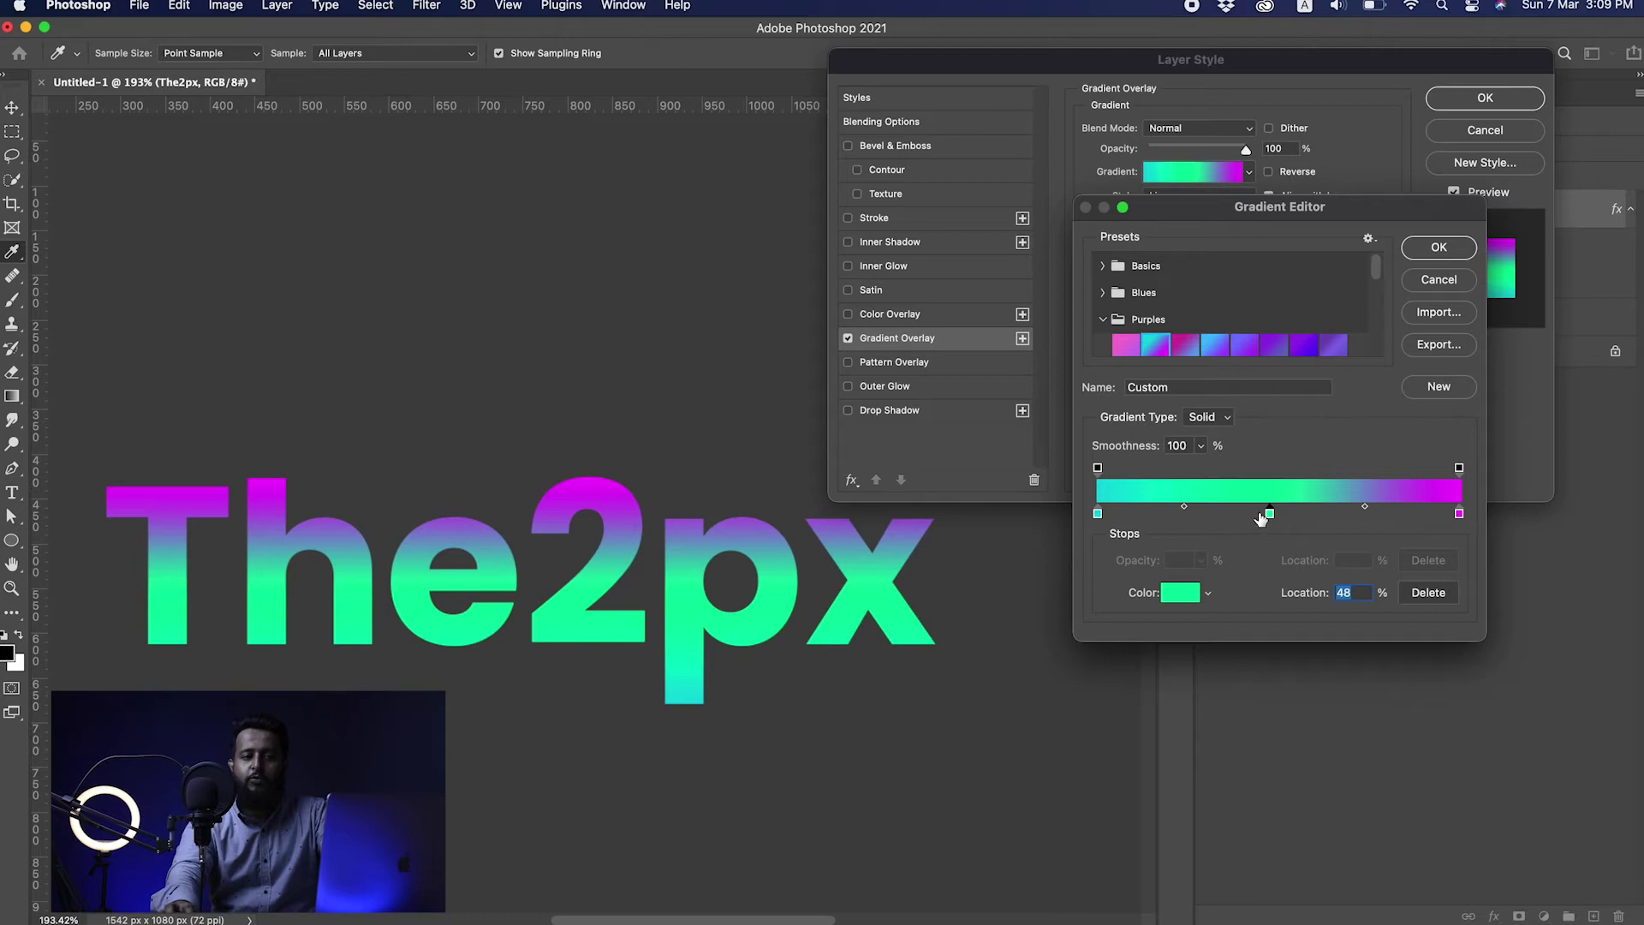
left_click_drag(1270, 514, 1268, 600)
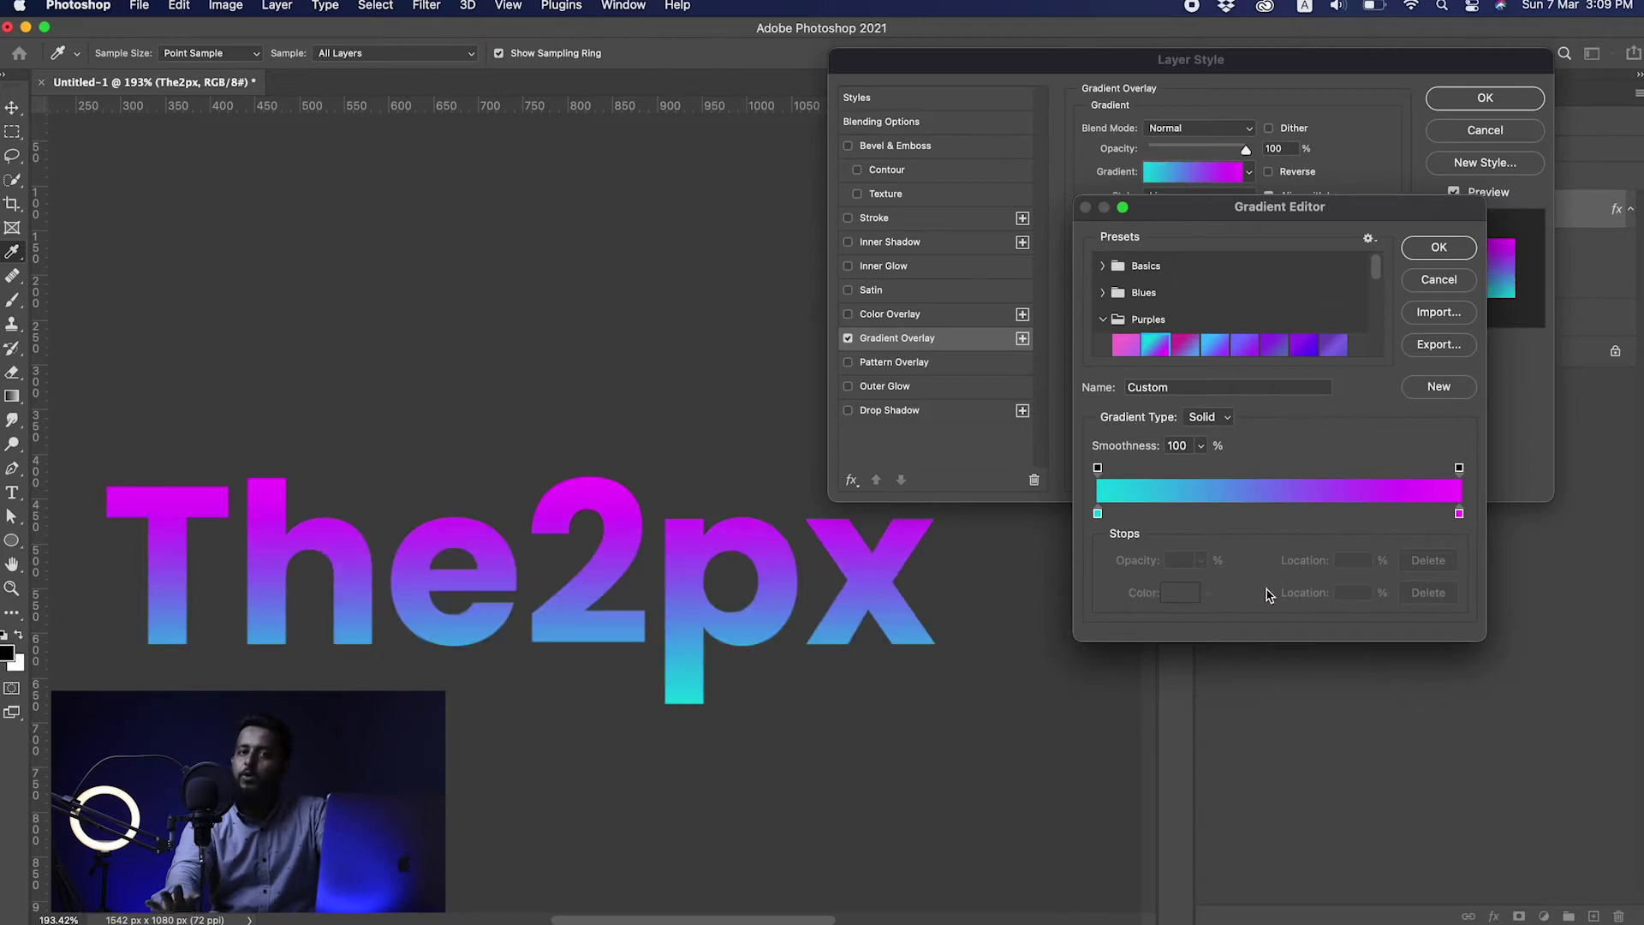
Accept the edited gradient and set the gradient overlay angle to 151°.
left_click(1440, 248)
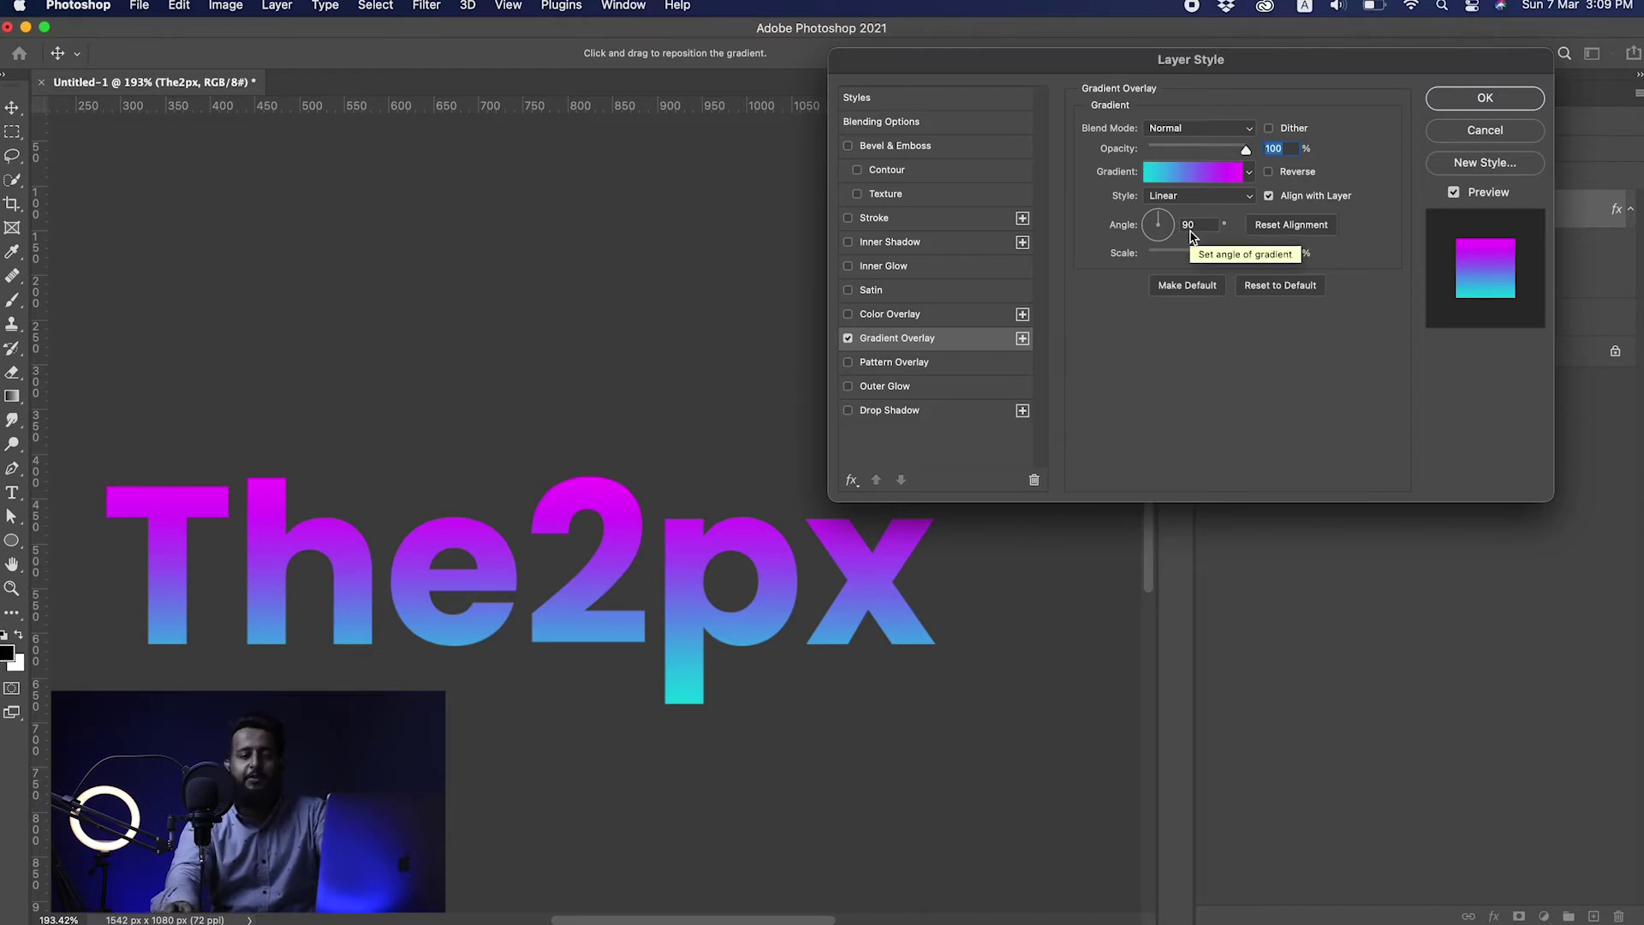
mouse_move(1156, 219)
left_mouse_down()
mouse_move(1193, 232)
mouse_move(1169, 248)
mouse_move(1146, 221)
left_mouse_up()
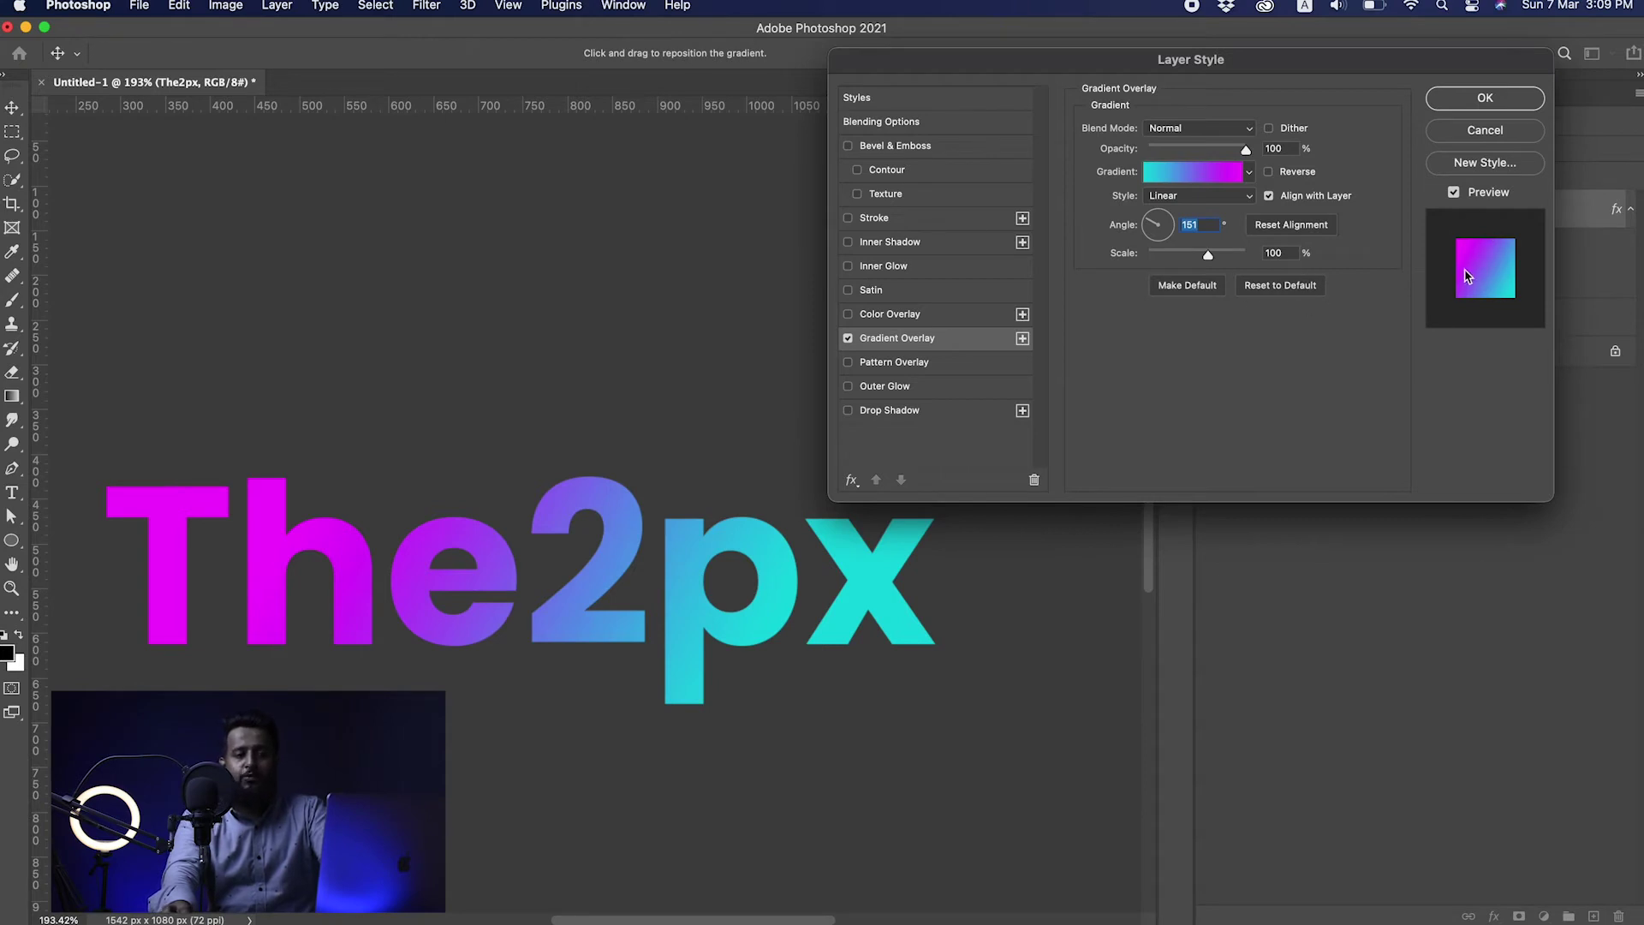
Try gradient overlay scales of 44% and 10%, and set the scale to 150%.
left_click_drag(1208, 260, 1166, 257)
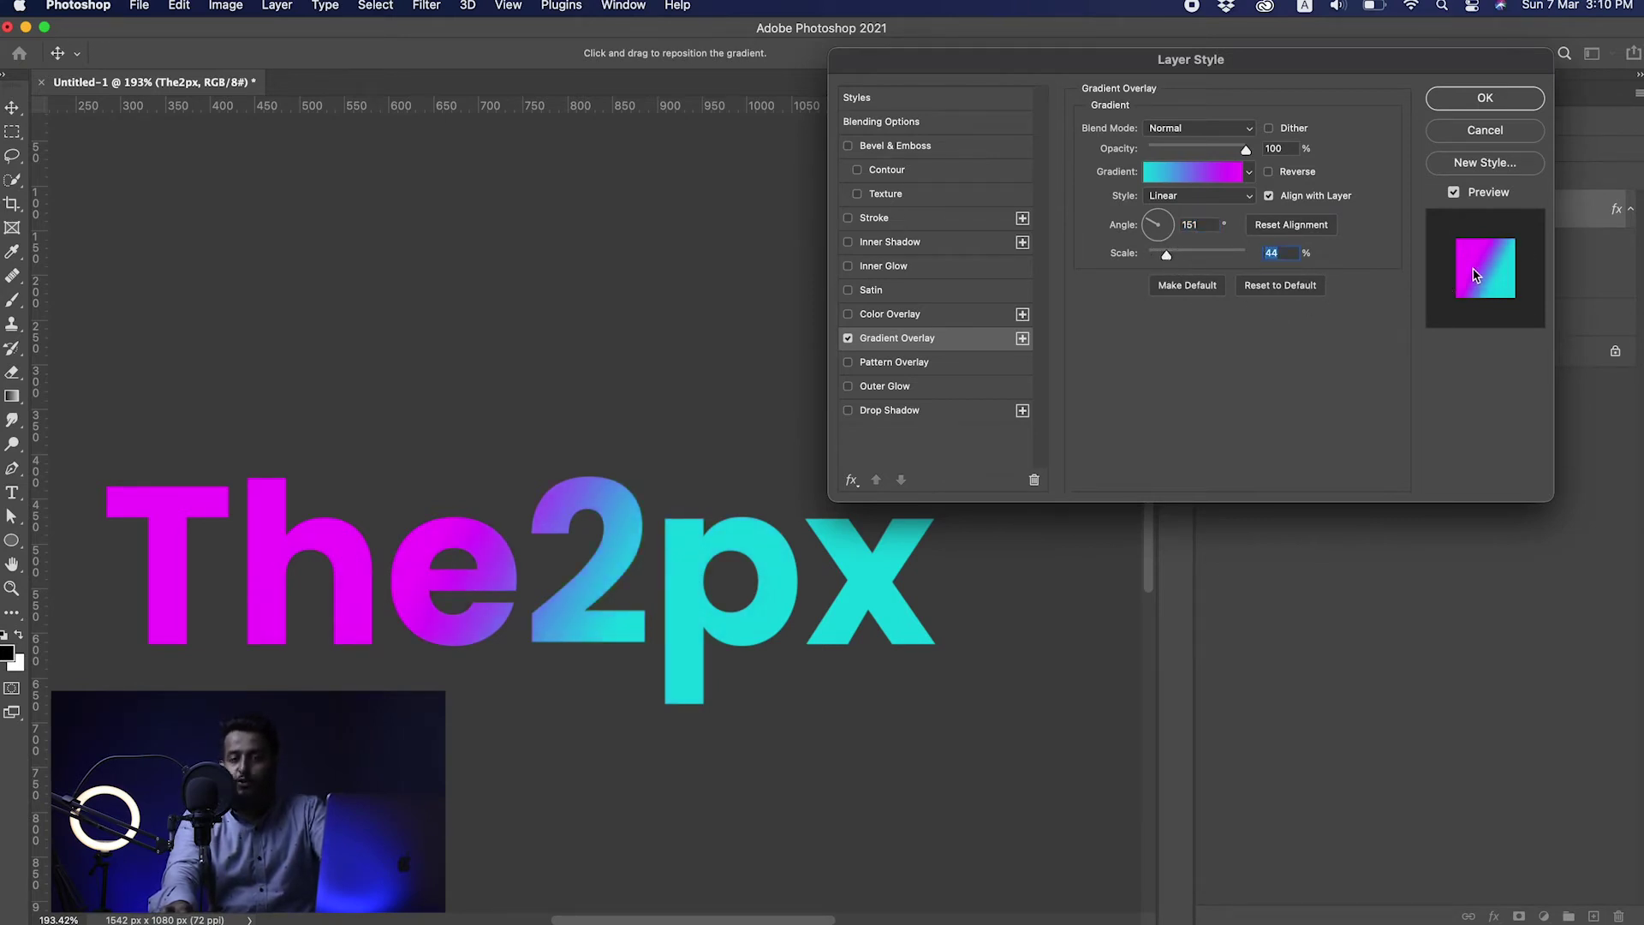
left_click_drag(1168, 256, 1046, 257)
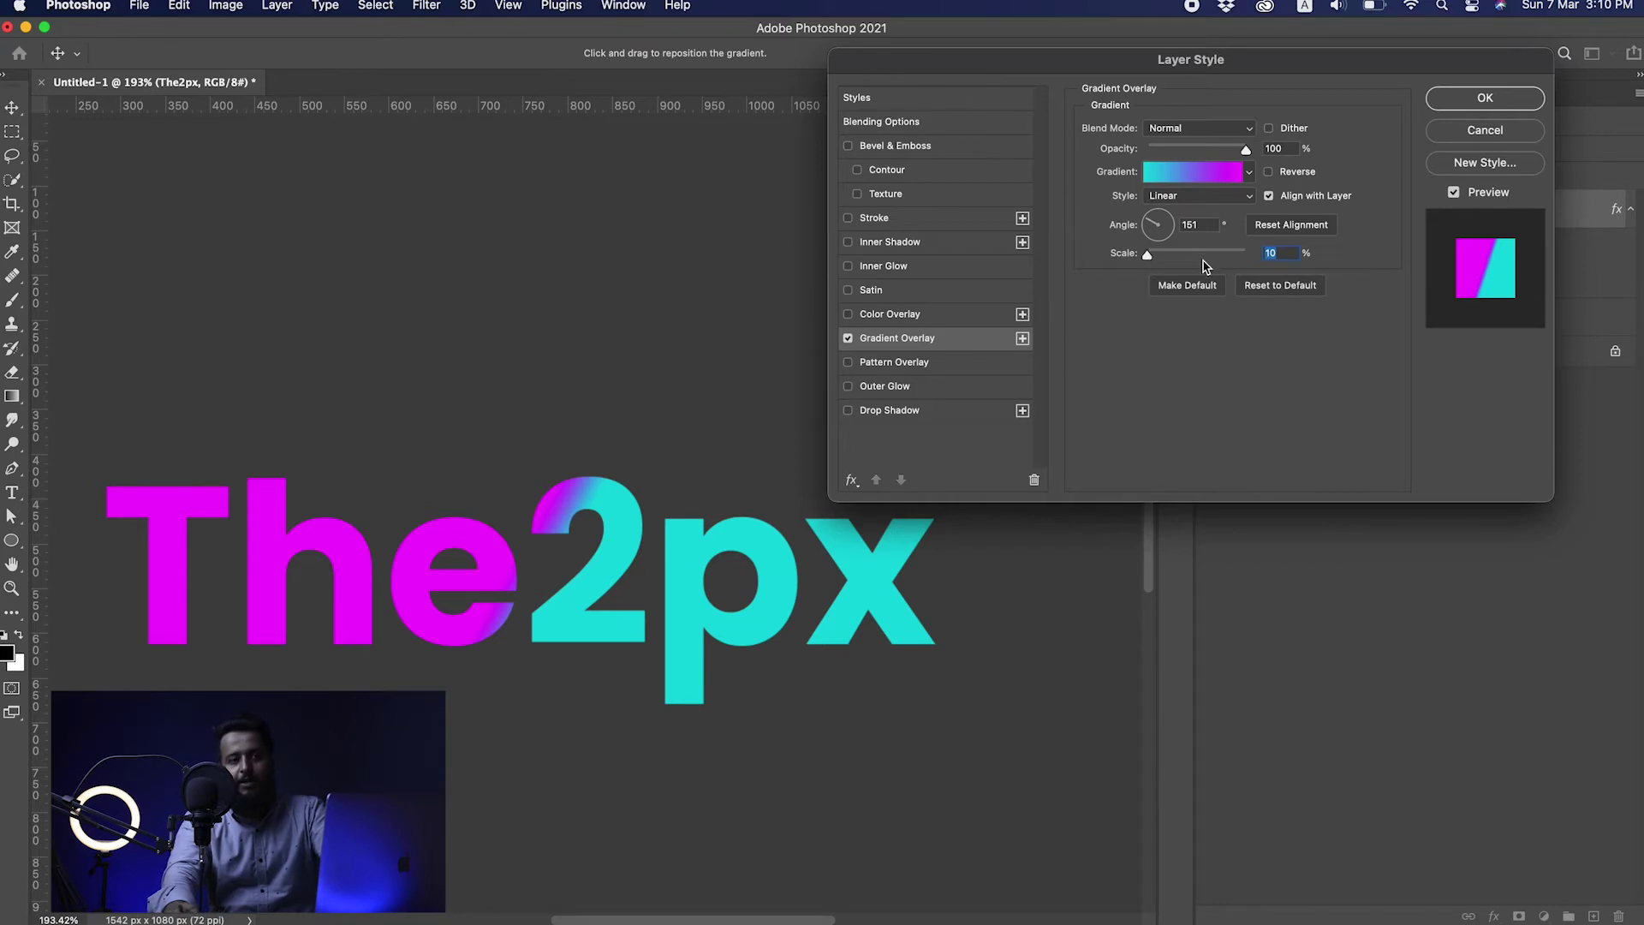
left_click_drag(1149, 257, 1259, 256)
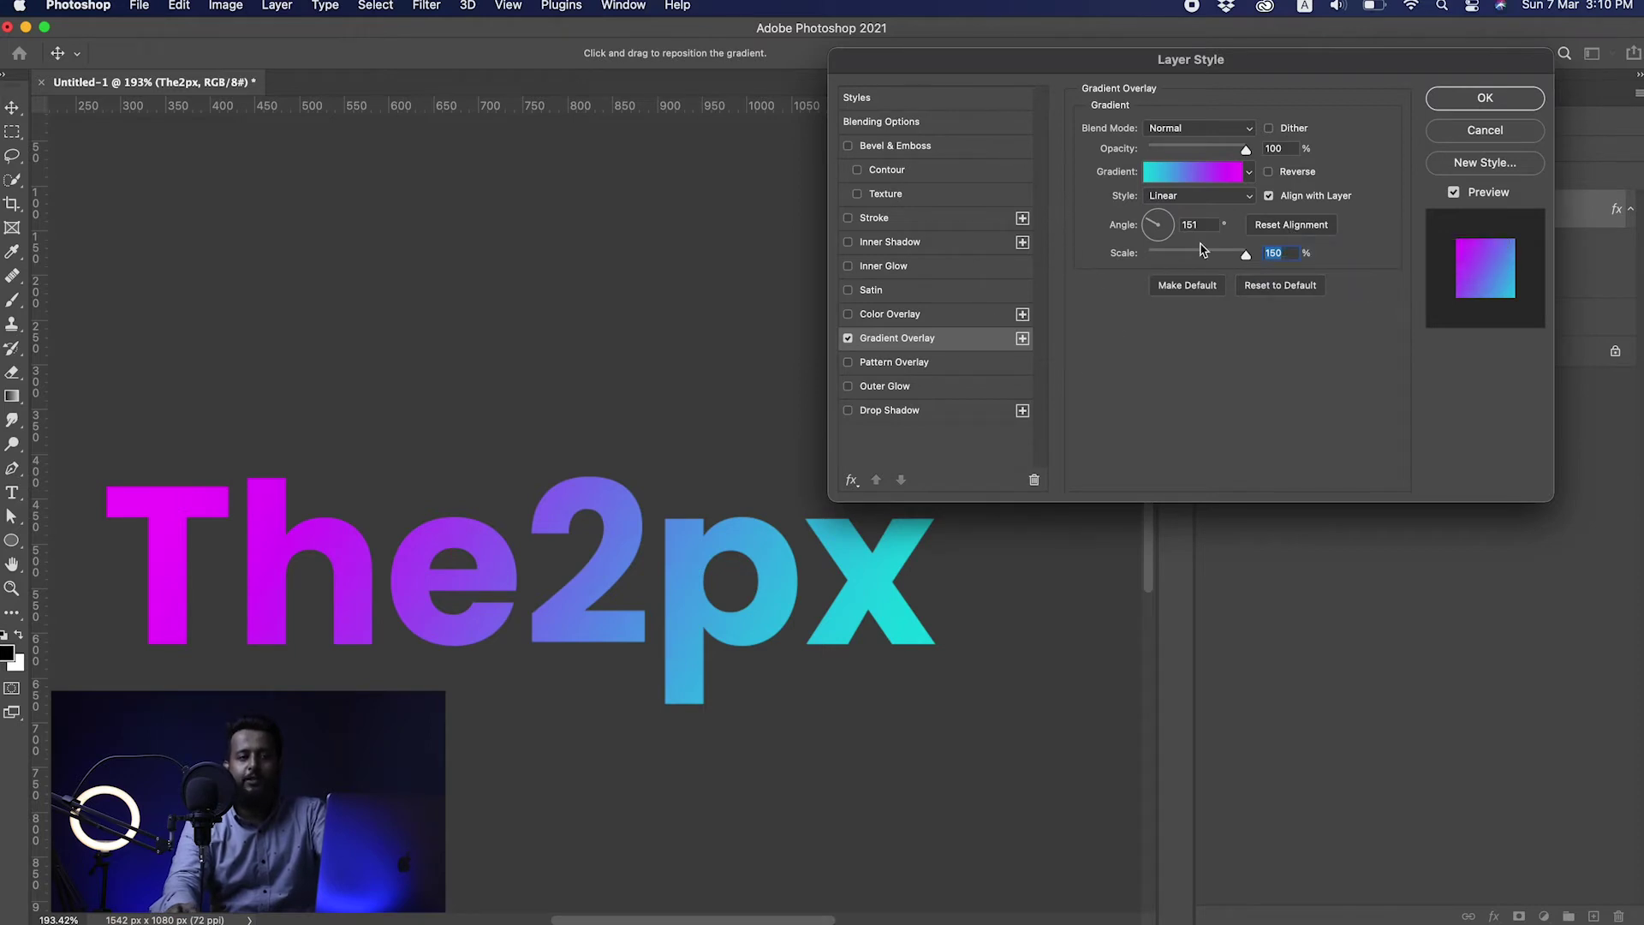
Reverse the gradient overlay's colors and keep it aligned with the layer after toggling both options for comparison.
left_click(1269, 196)
left_click(1269, 196)
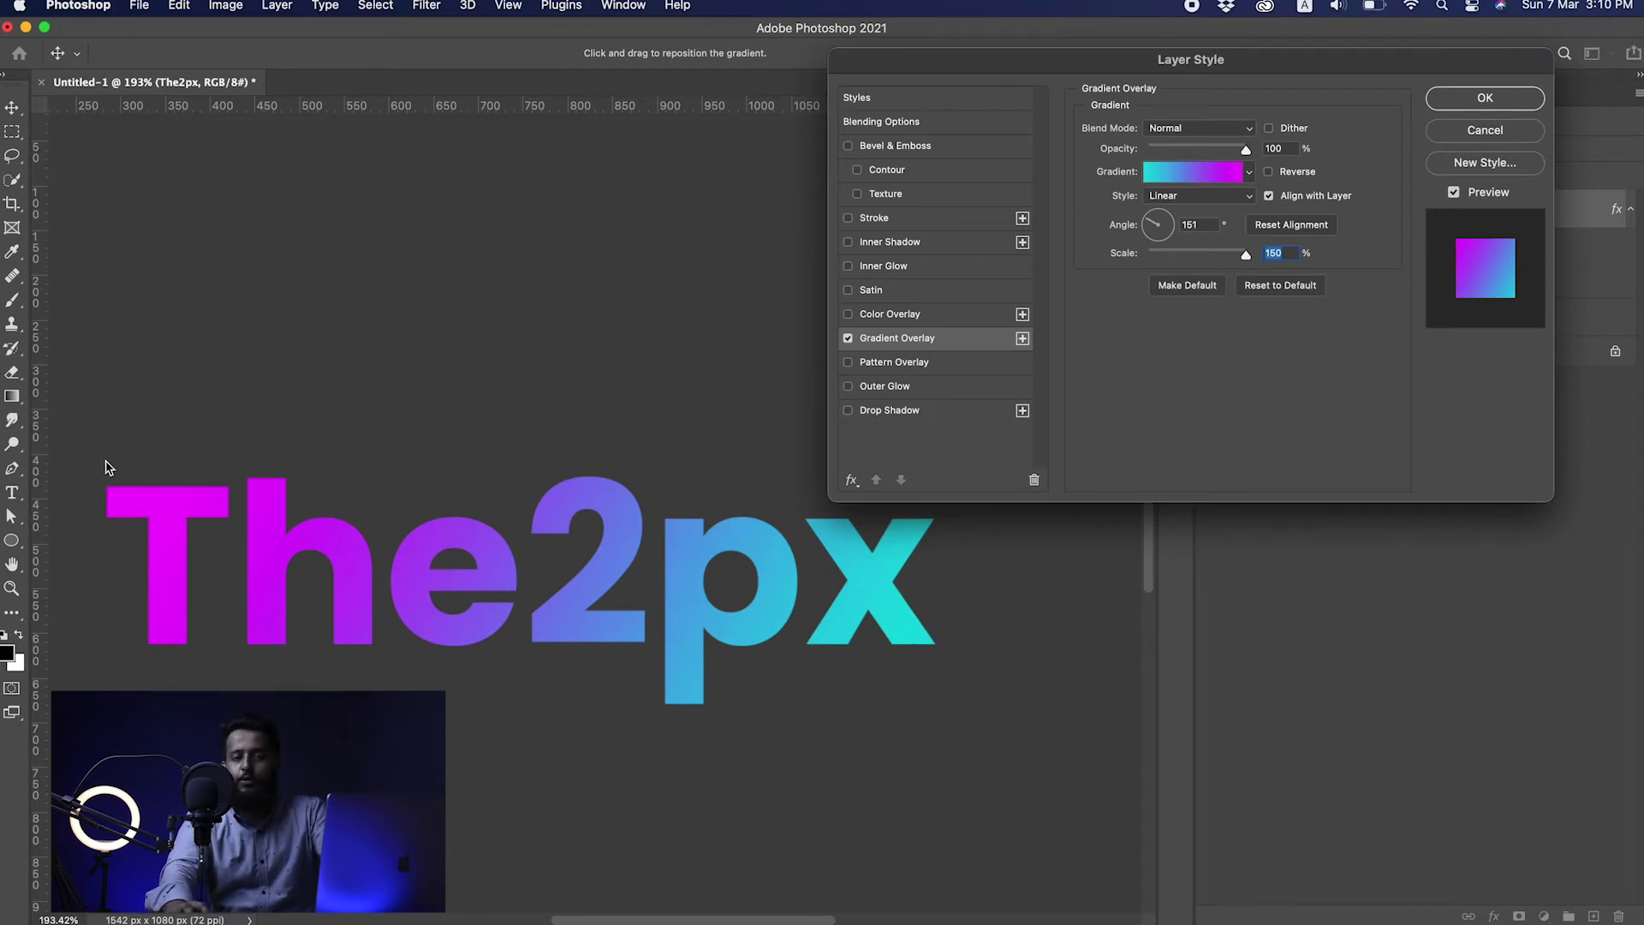
left_click(1269, 172)
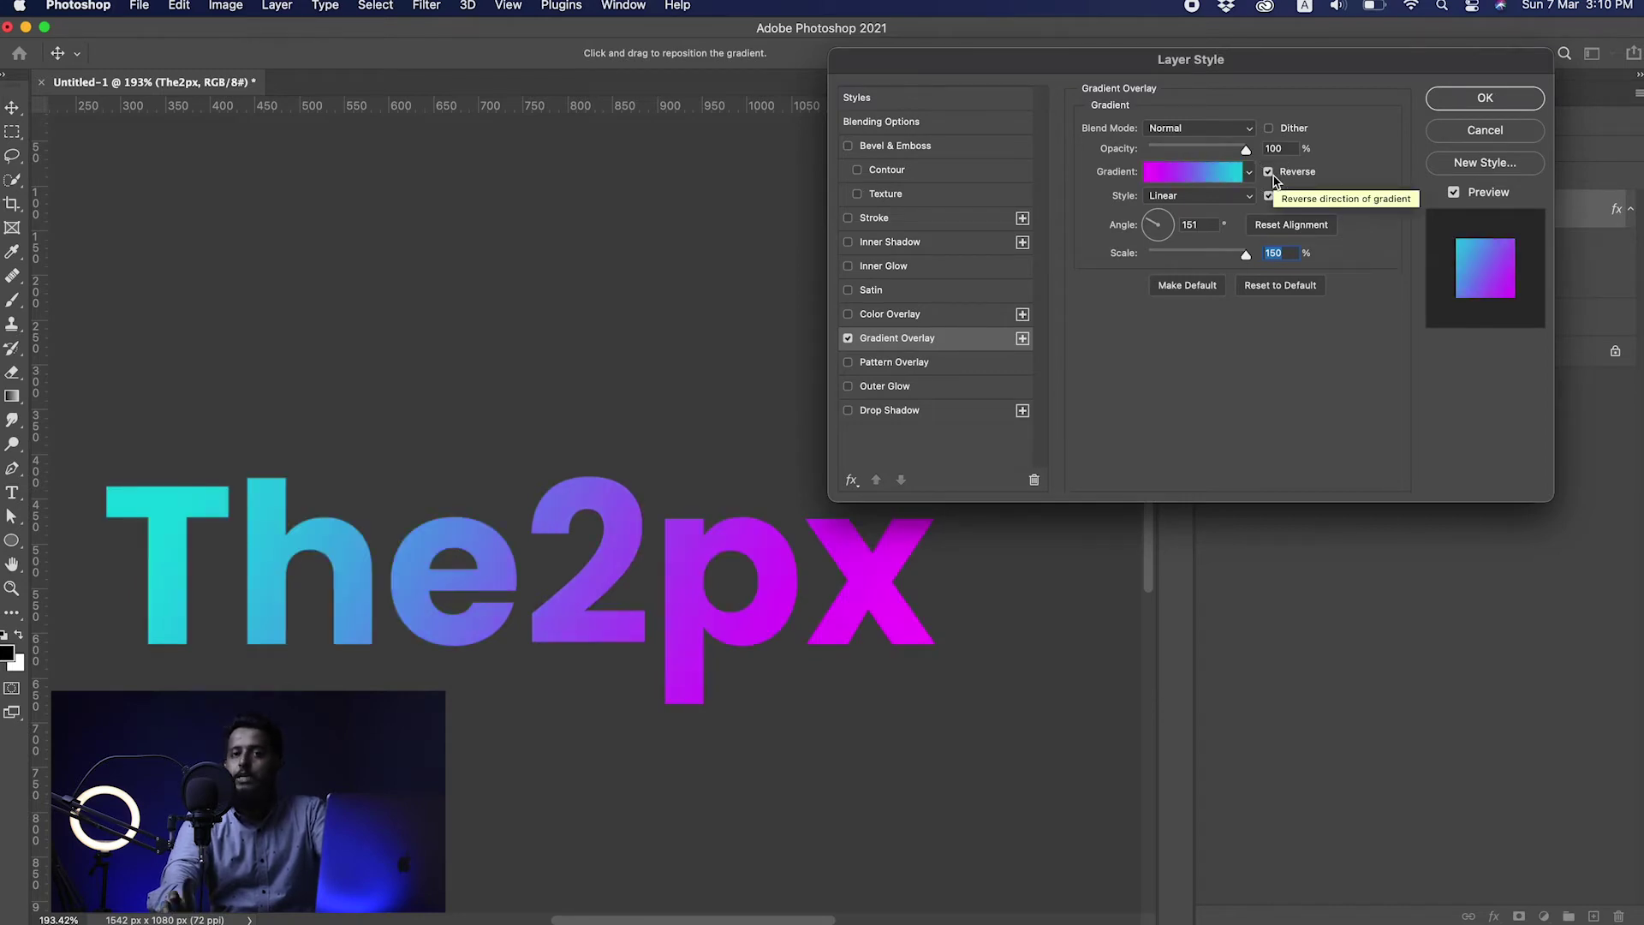
left_click(1270, 173)
left_click(1270, 173)
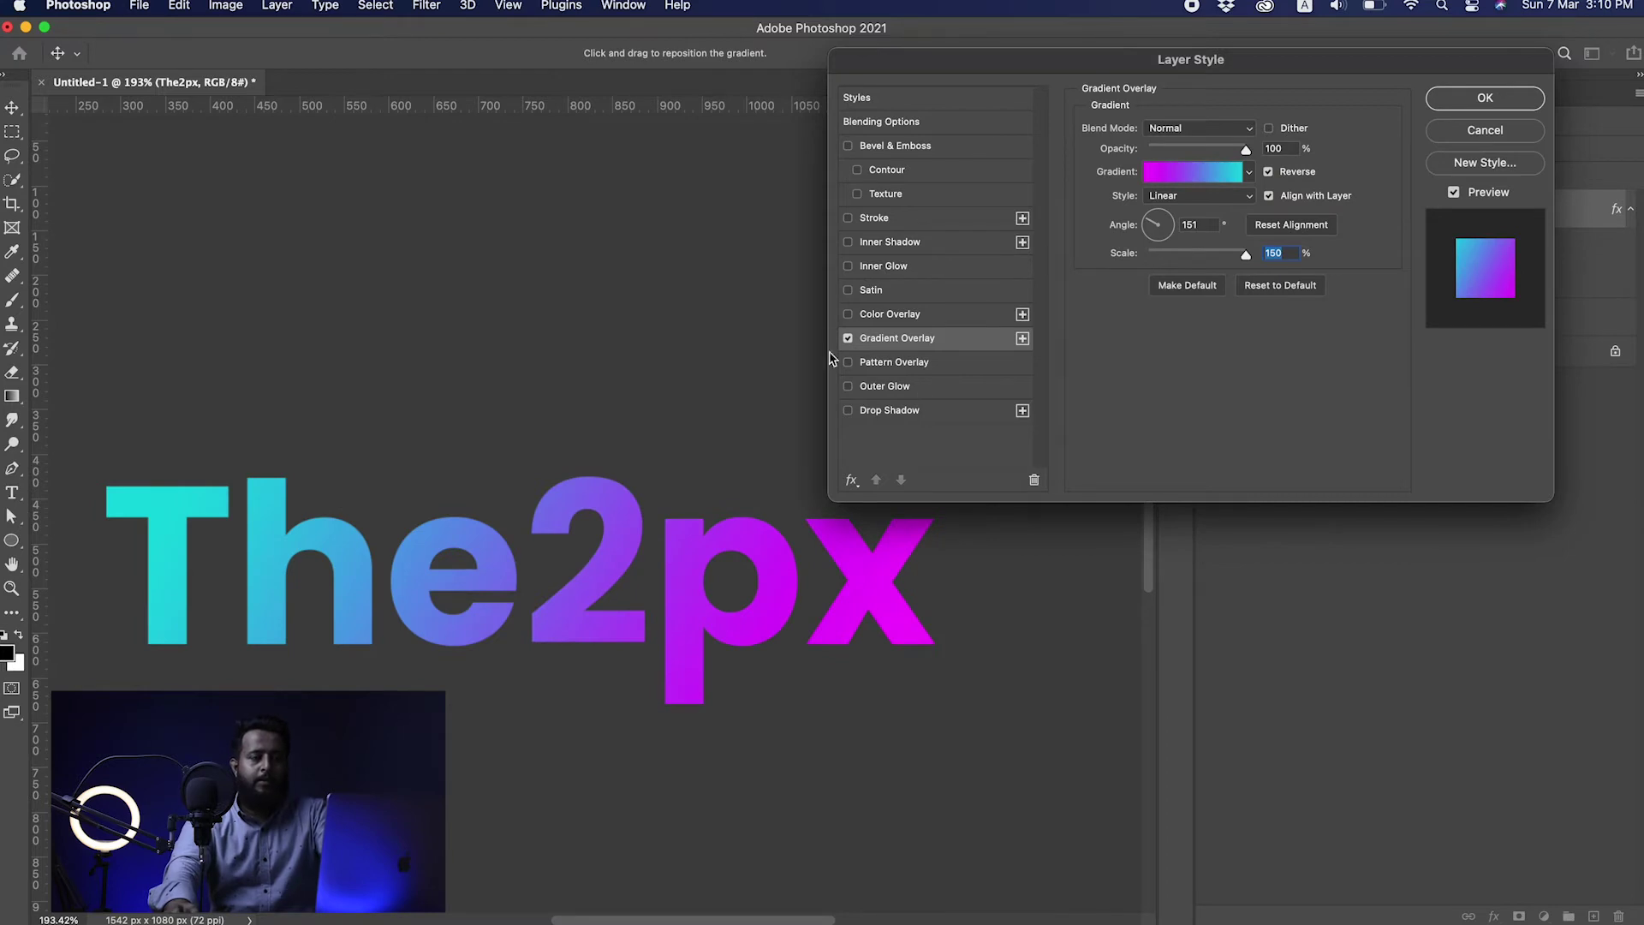
Enable Inner Glow on the text with 66% opacity and a size of 29 px.
left_click(902, 267)
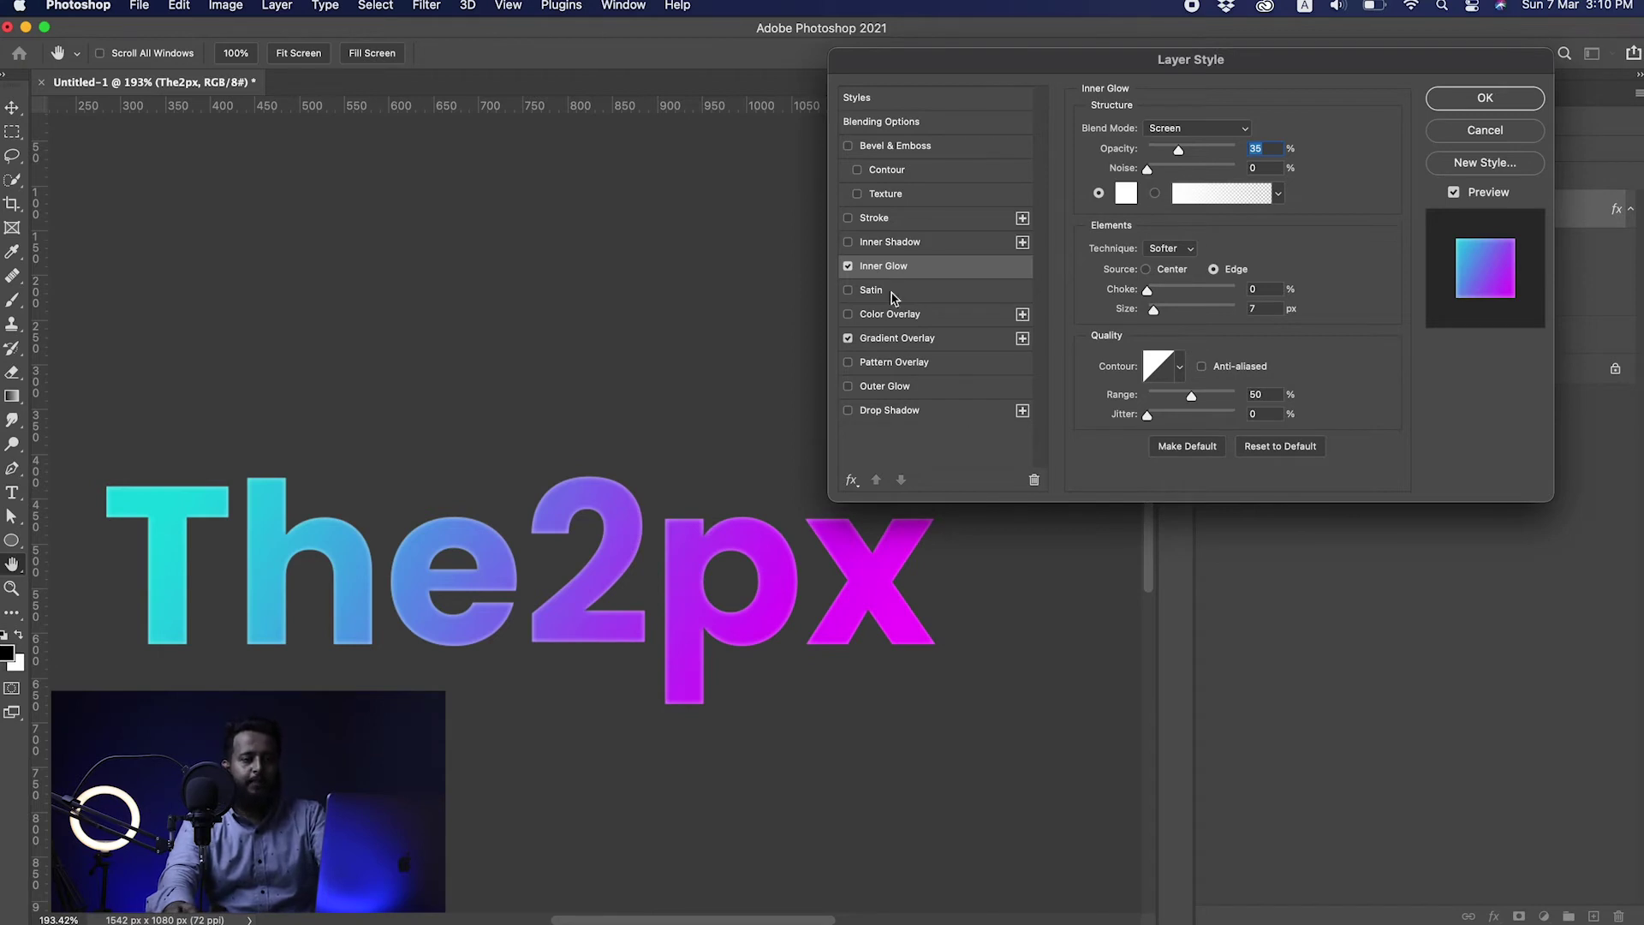
left_click(1174, 147)
left_click_drag(1186, 157, 1210, 156)
left_click_drag(1160, 312, 1165, 315)
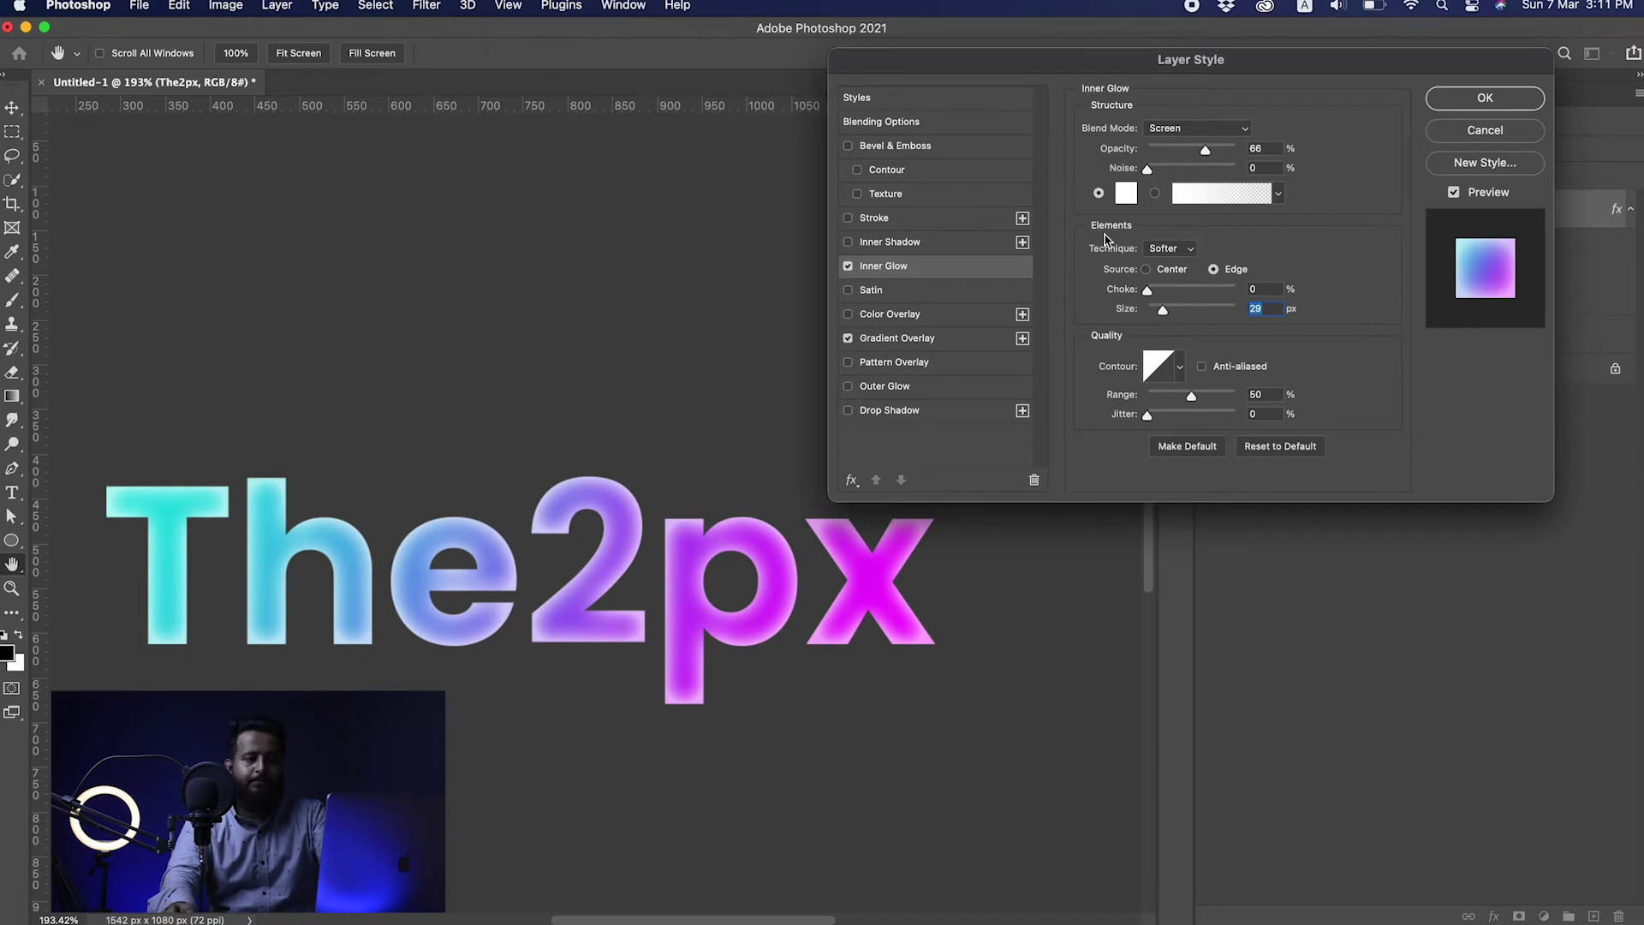
Replace the inner glow with an inner shadow of 100% opacity, 14 px distance and 24 px size, and switch it off again.
left_click(867, 251)
left_click(848, 267)
left_click(847, 268)
left_click(848, 267)
left_click_drag(1178, 156, 1284, 161)
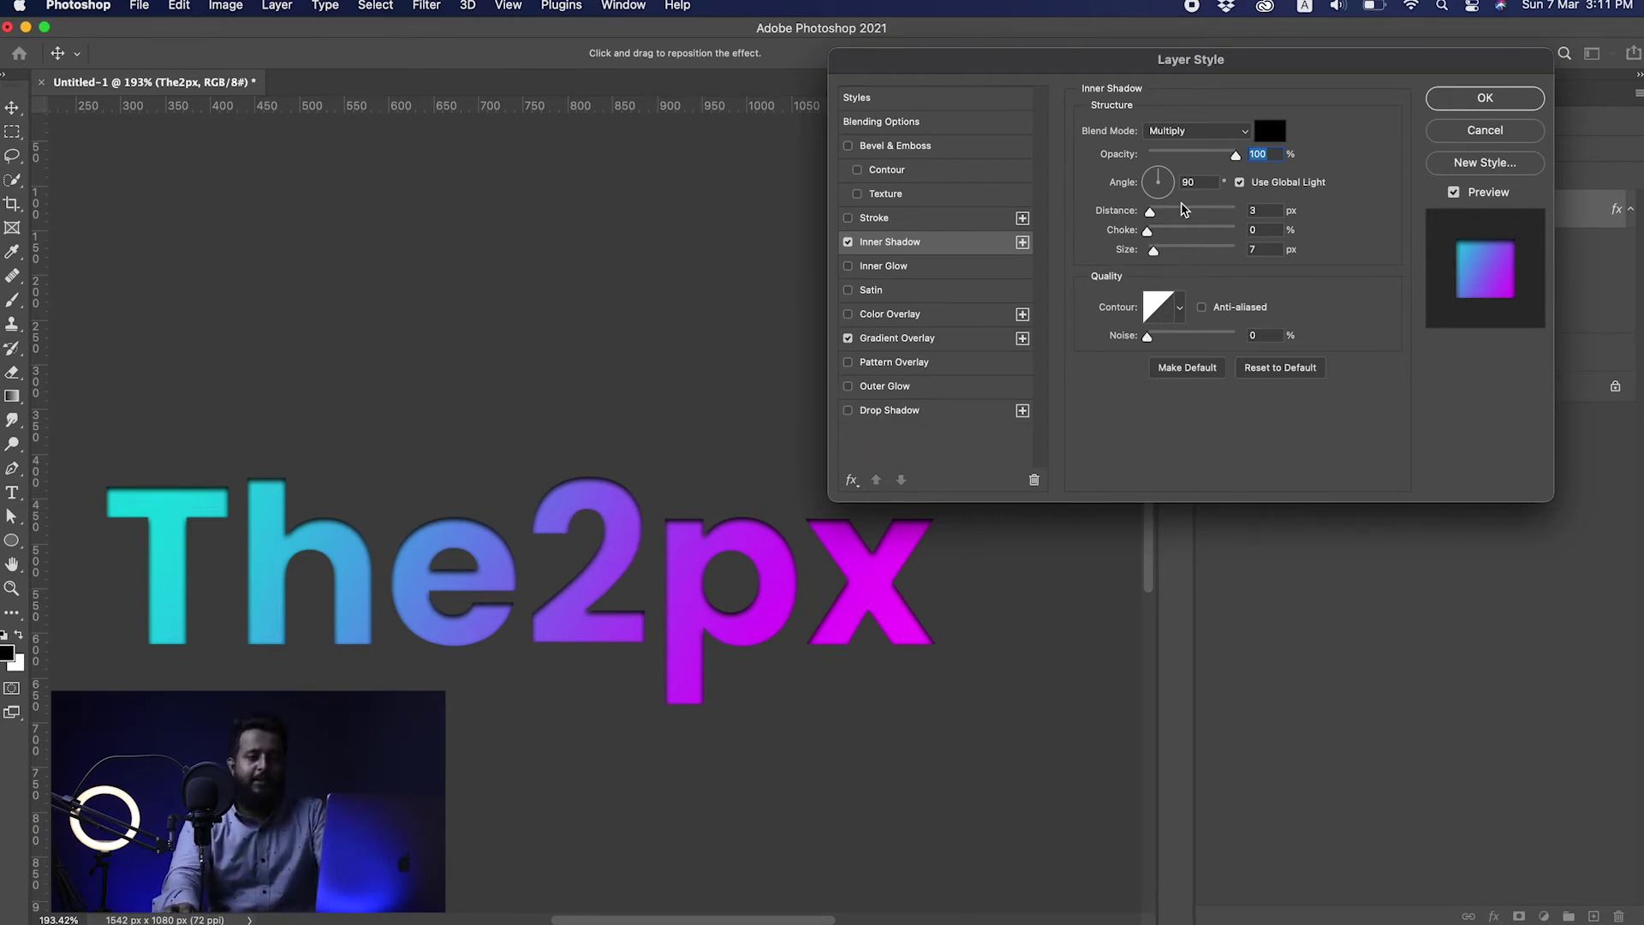
left_click_drag(1151, 212, 1163, 256)
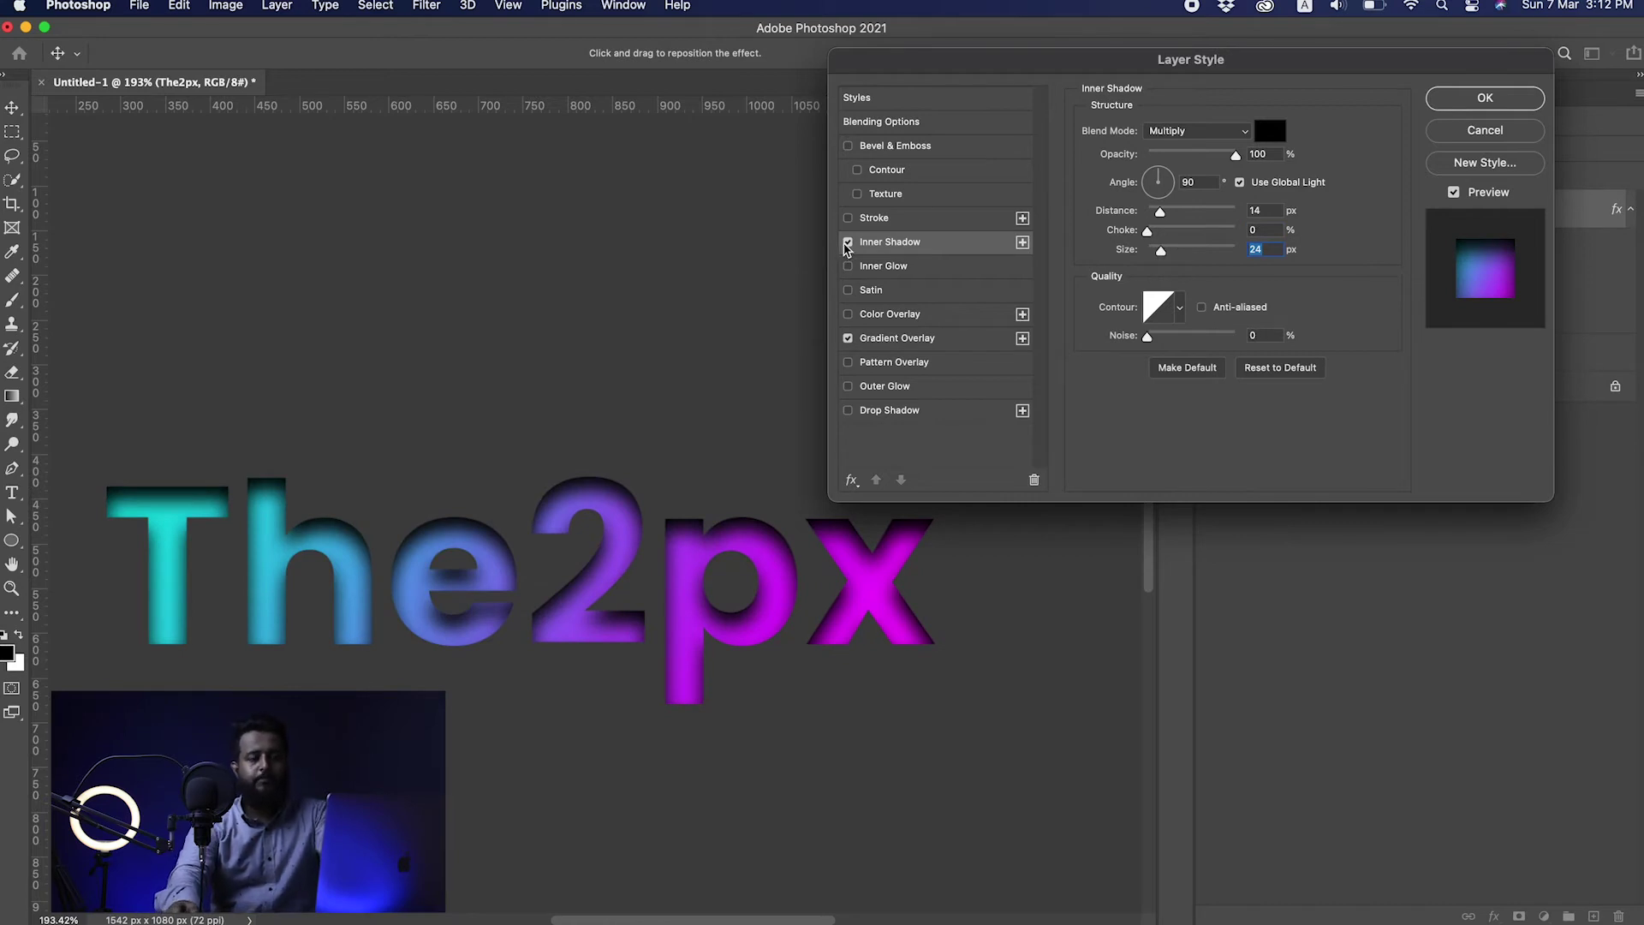
left_click(847, 243)
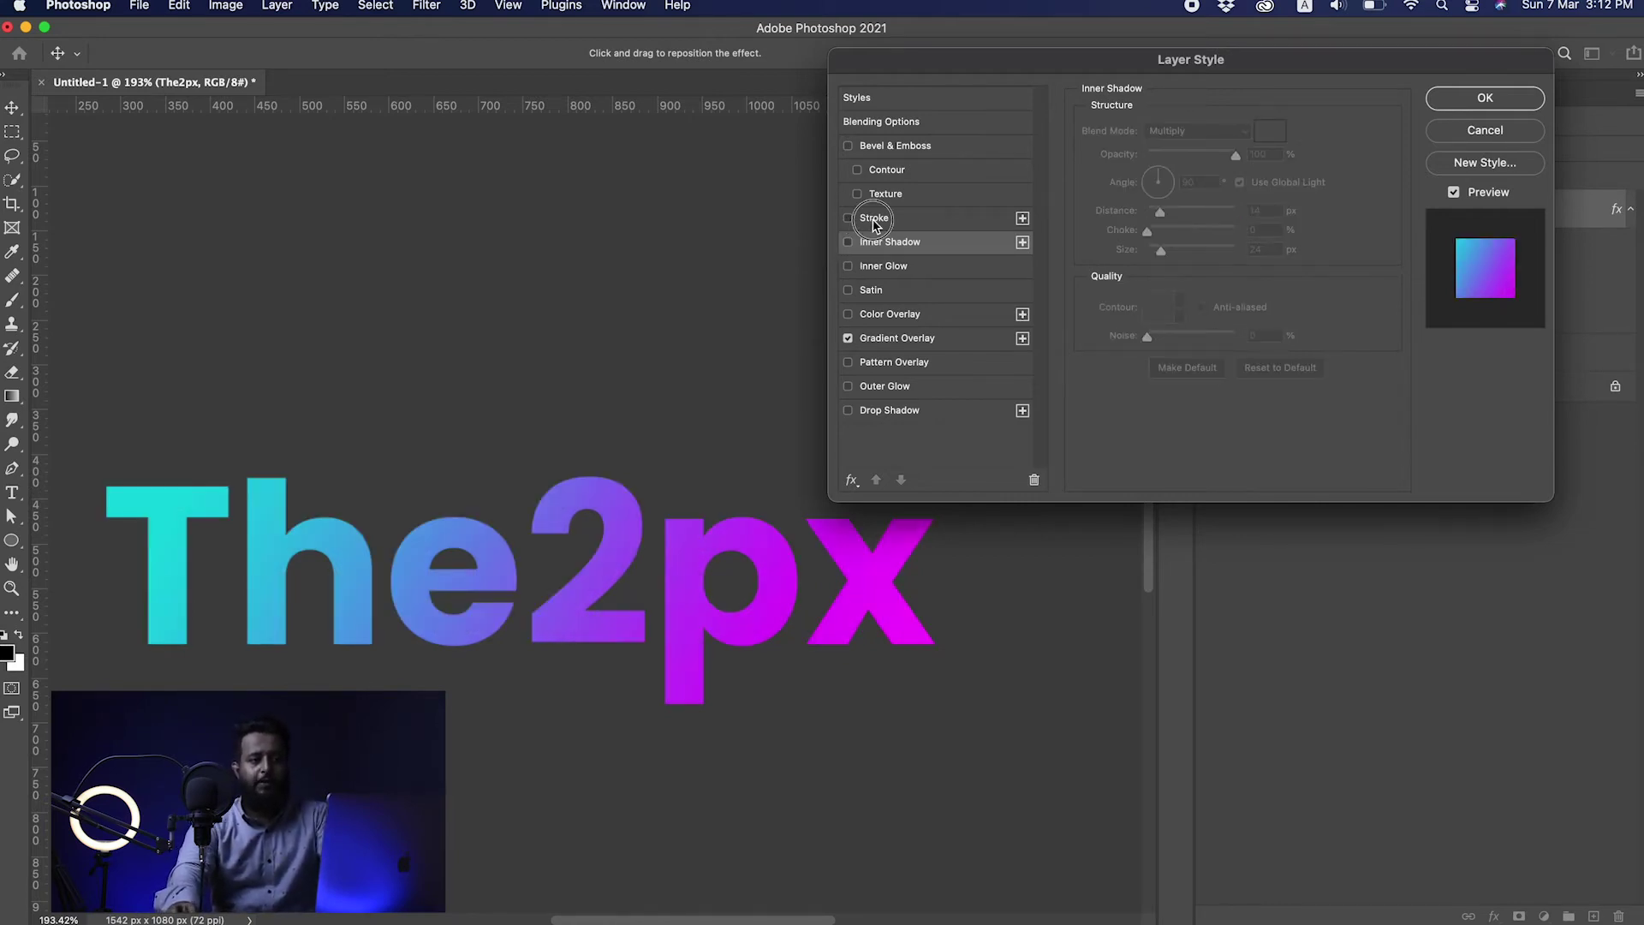
Enable Stroke on the text, positioned outside with a size of 10 px.
left_click(873, 220)
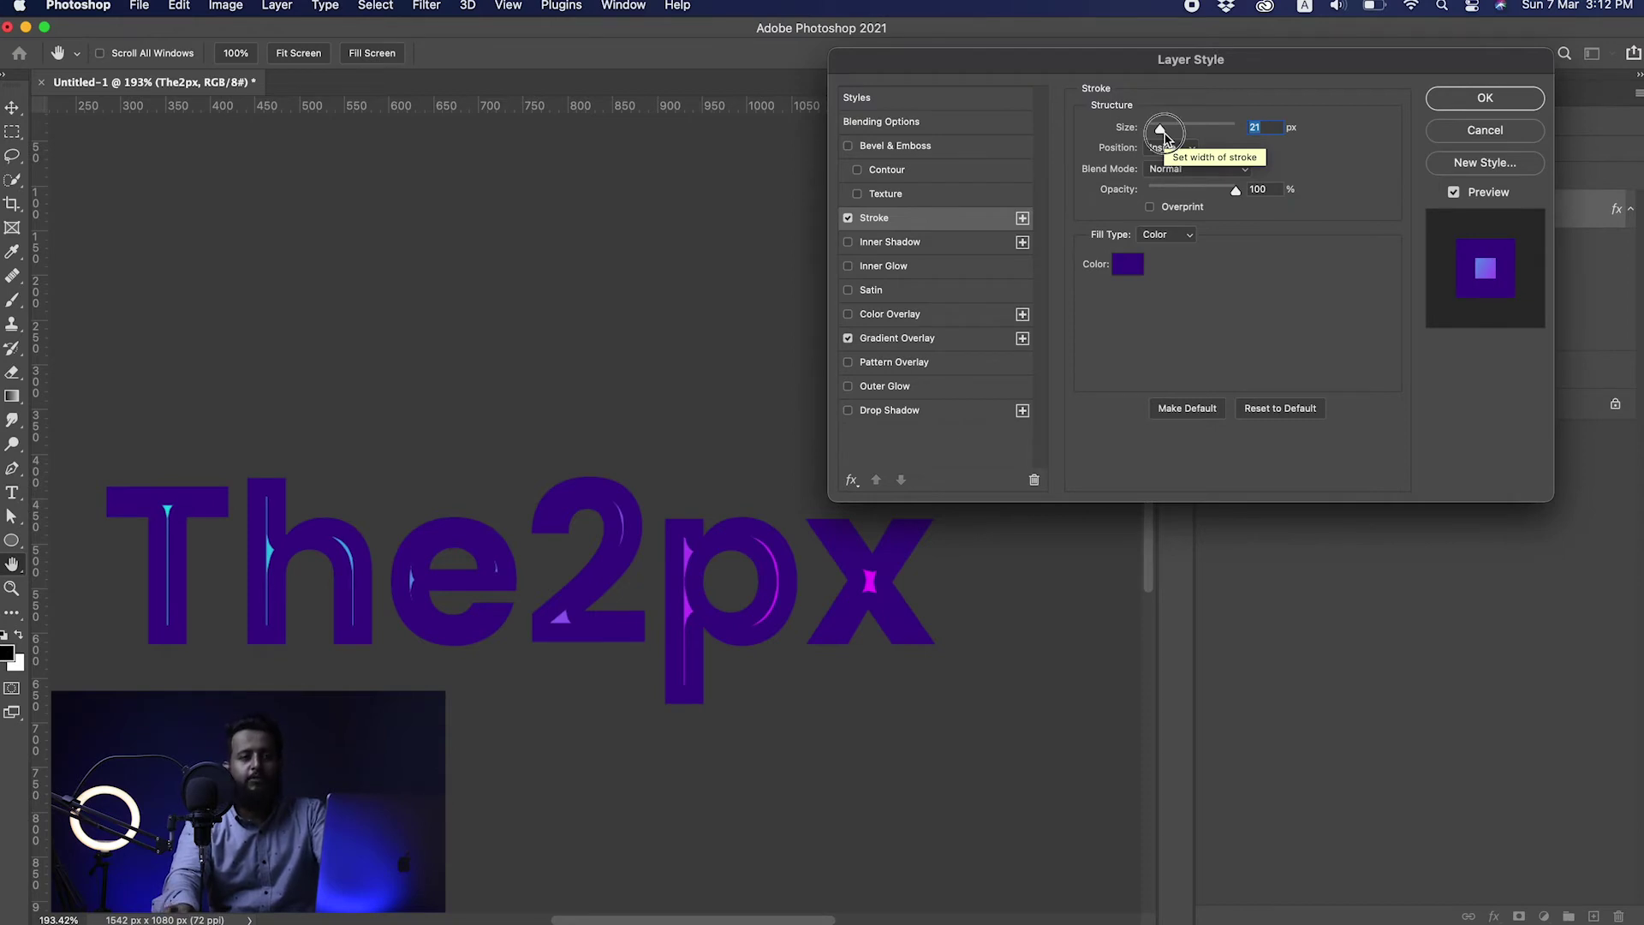
left_click_drag(1161, 128, 1113, 130)
left_click(1176, 151)
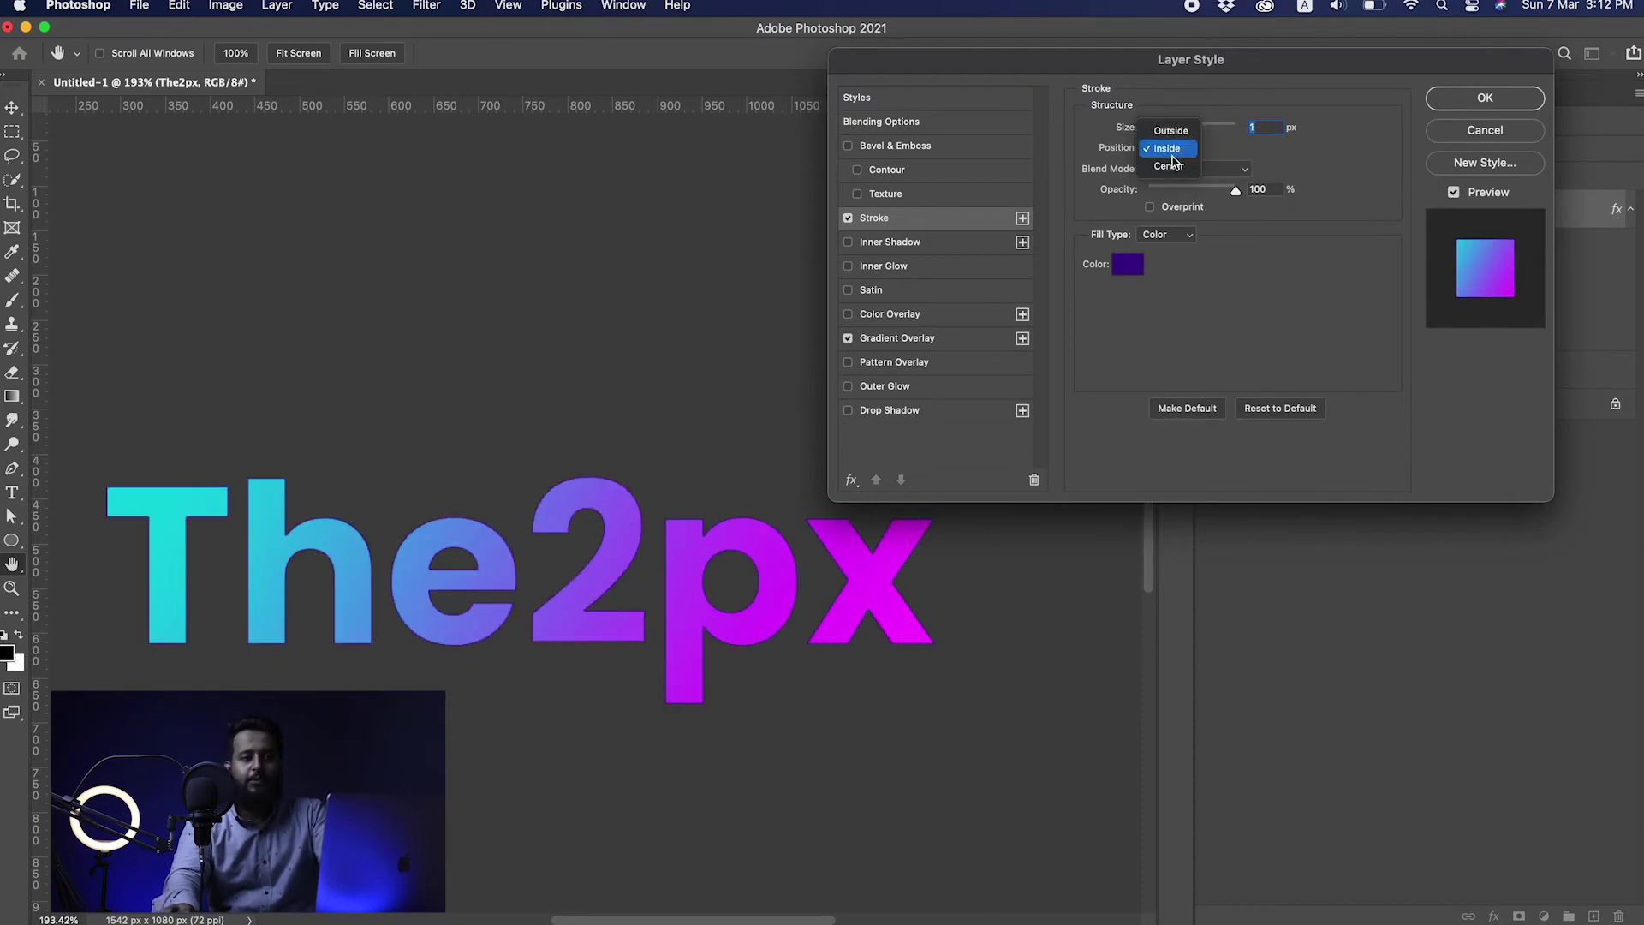
left_click(1170, 135)
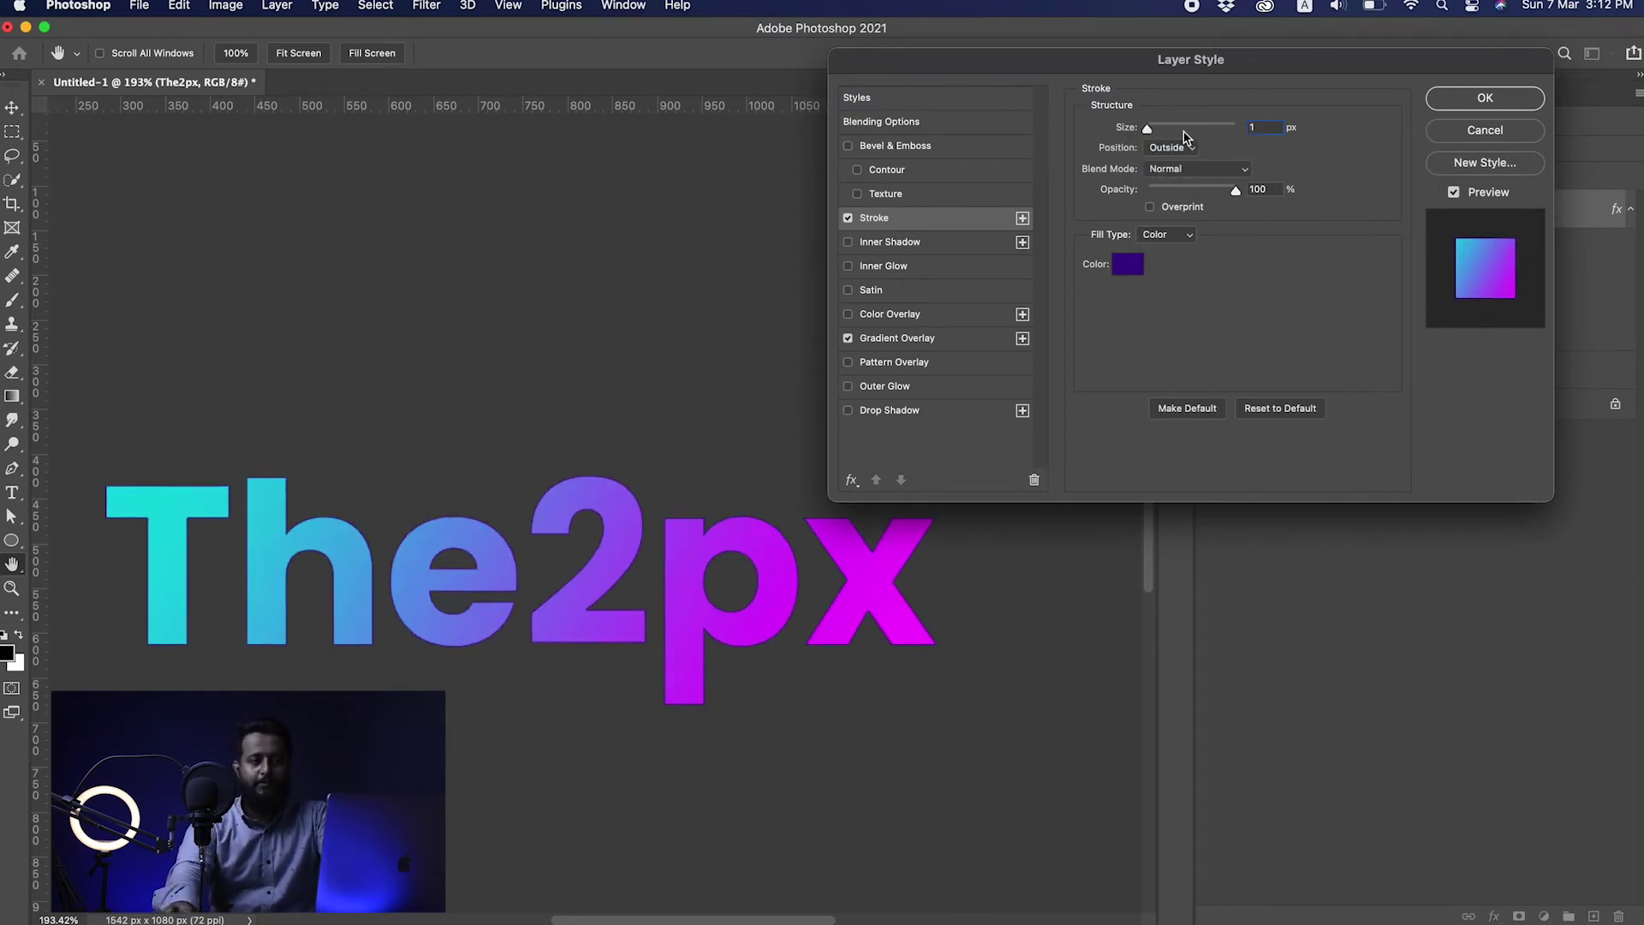
left_click_drag(1153, 135, 1156, 136)
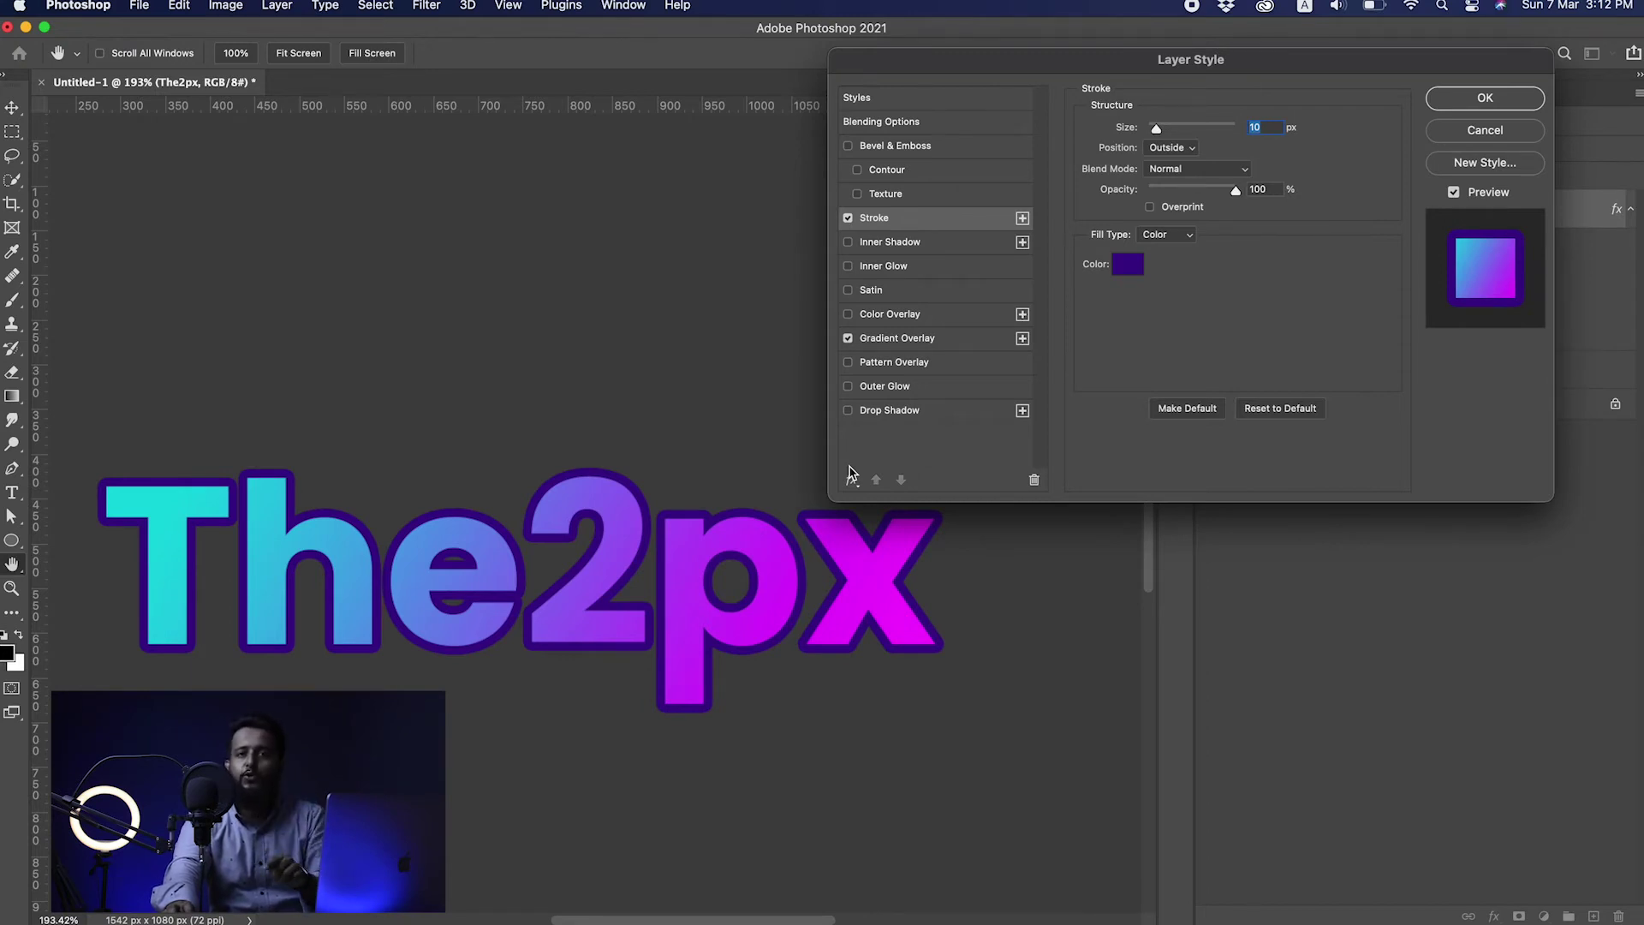
Change the stroke color to white.
left_click(1127, 265)
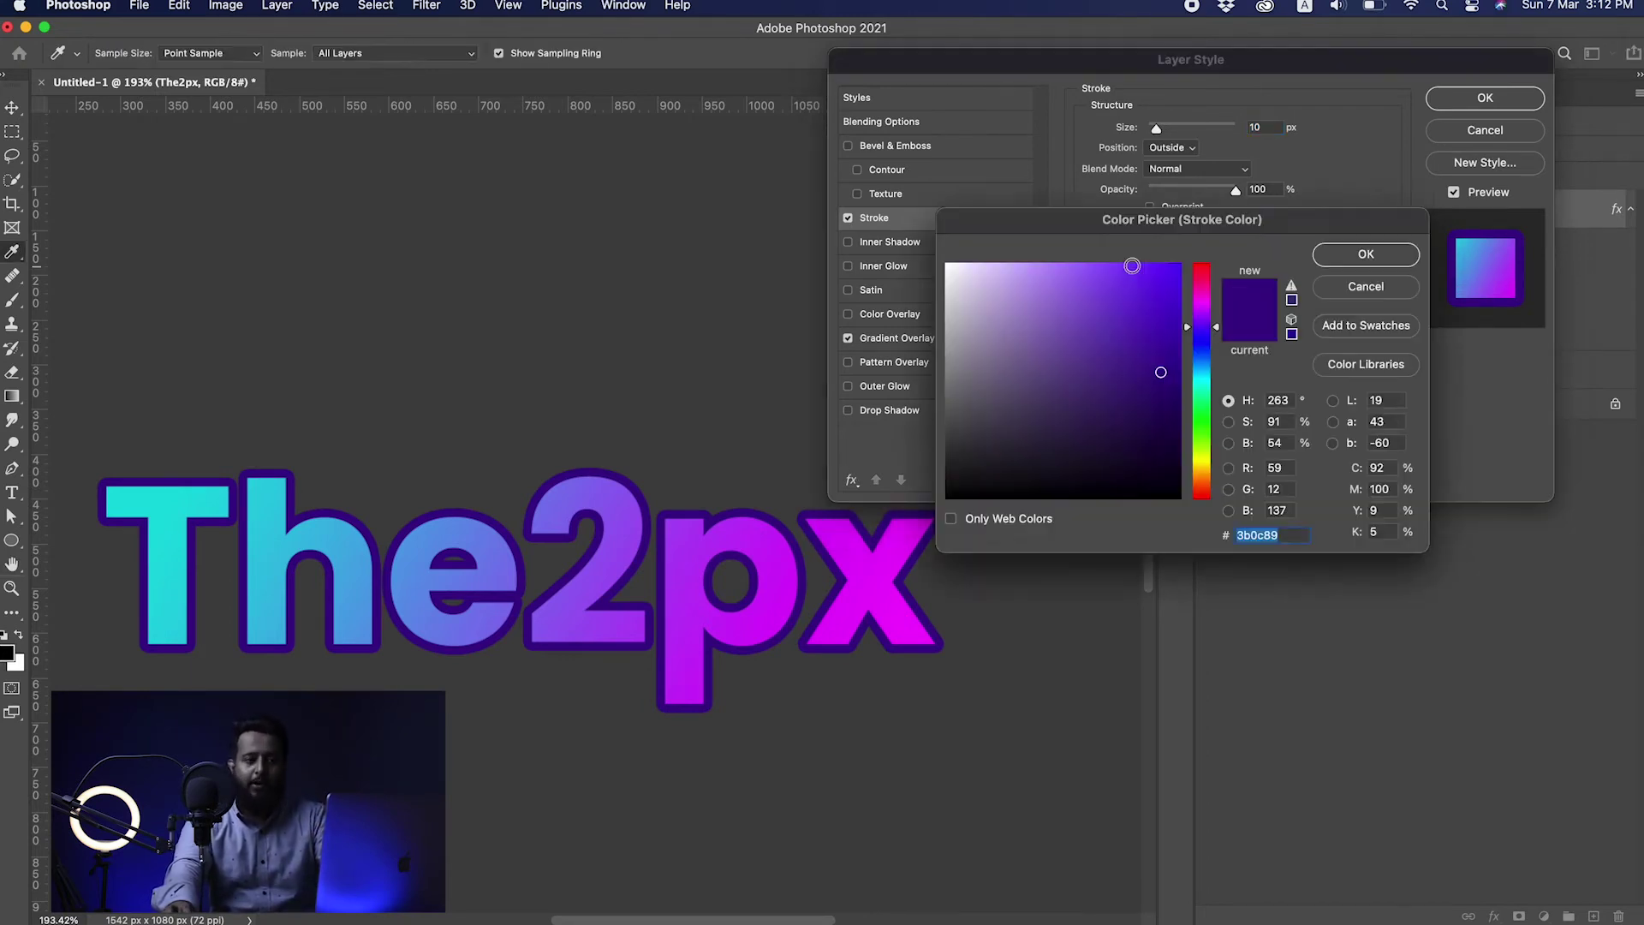
mouse_move(1140, 360)
left_mouse_down()
mouse_move(939, 223)
mouse_move(929, 235)
left_mouse_up()
left_click_drag(1051, 353, 904, 229)
left_click(1395, 260)
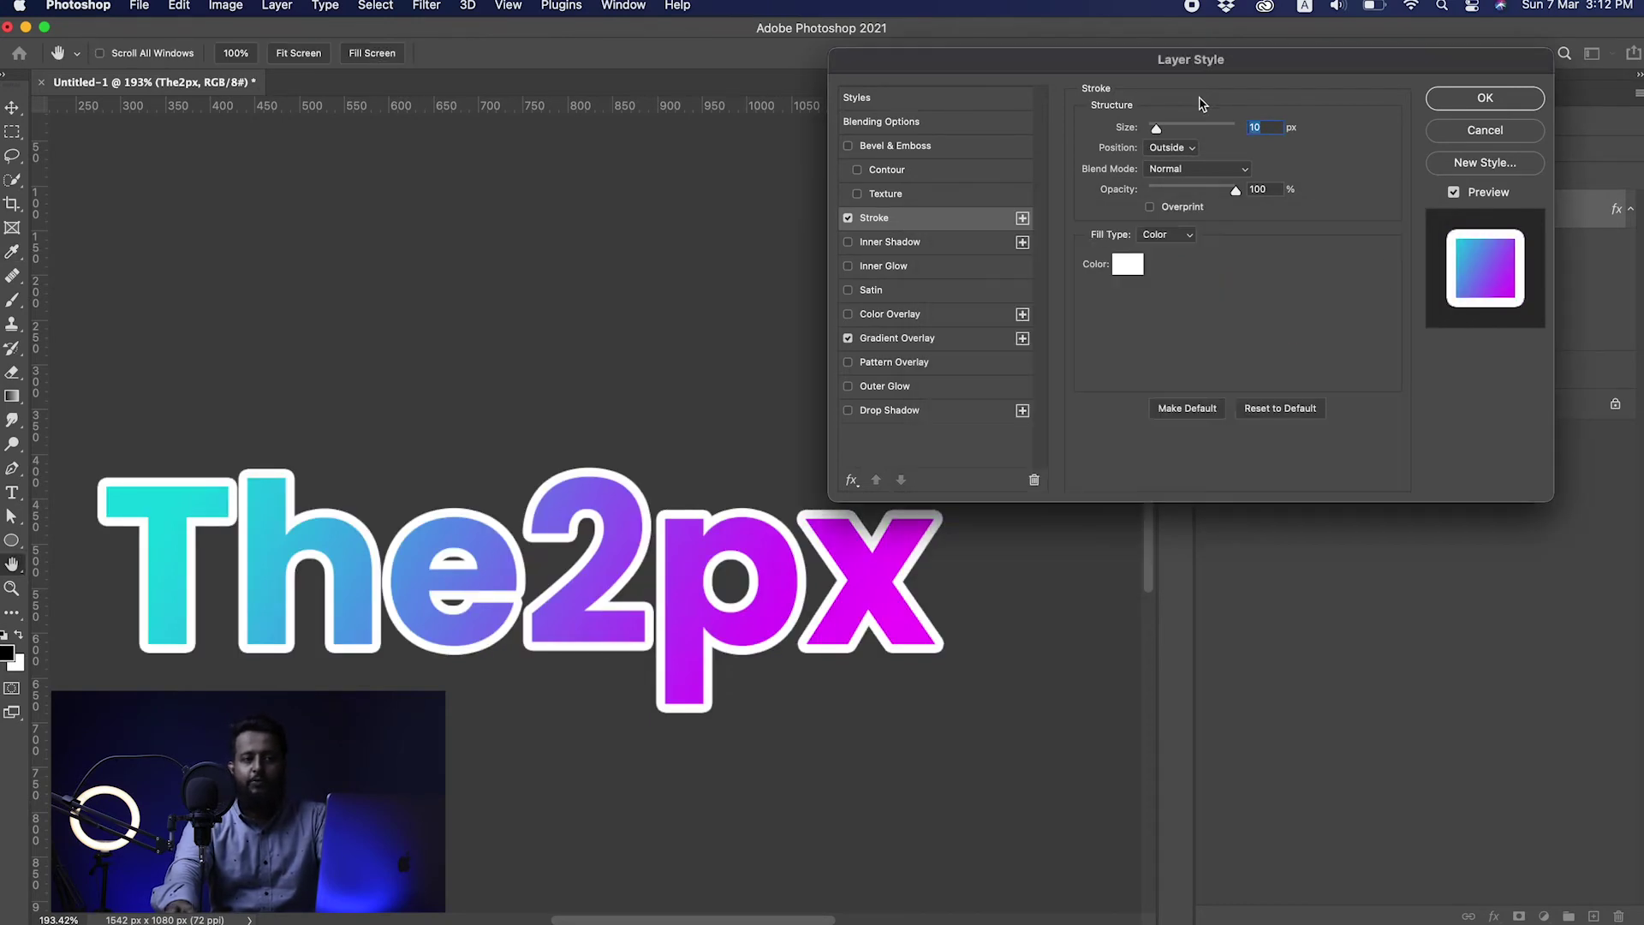
Set the white stroke's size to 7 px and its opacity to 11%, keeping the Normal blend mode.
left_click_drag(1156, 130, 1151, 134)
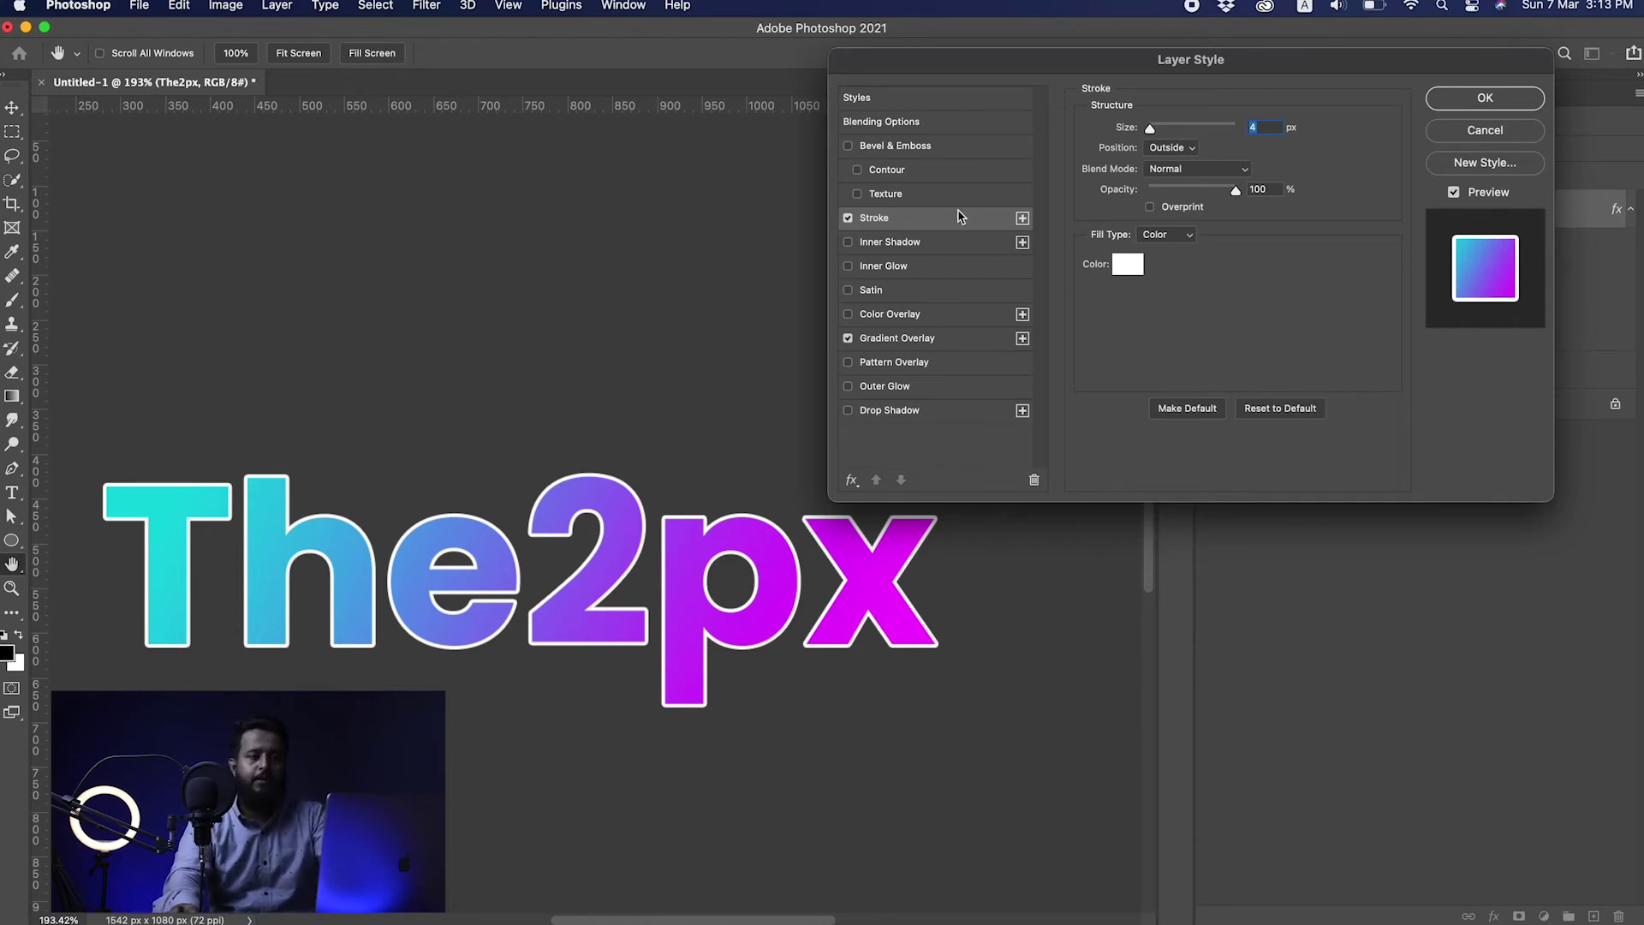
mouse_move(1151, 129)
left_mouse_down()
mouse_move(1186, 133)
mouse_move(1155, 141)
left_mouse_up()
mouse_move(1235, 191)
left_mouse_down()
mouse_move(1154, 196)
mouse_move(1271, 197)
left_mouse_up()
left_click(1199, 170)
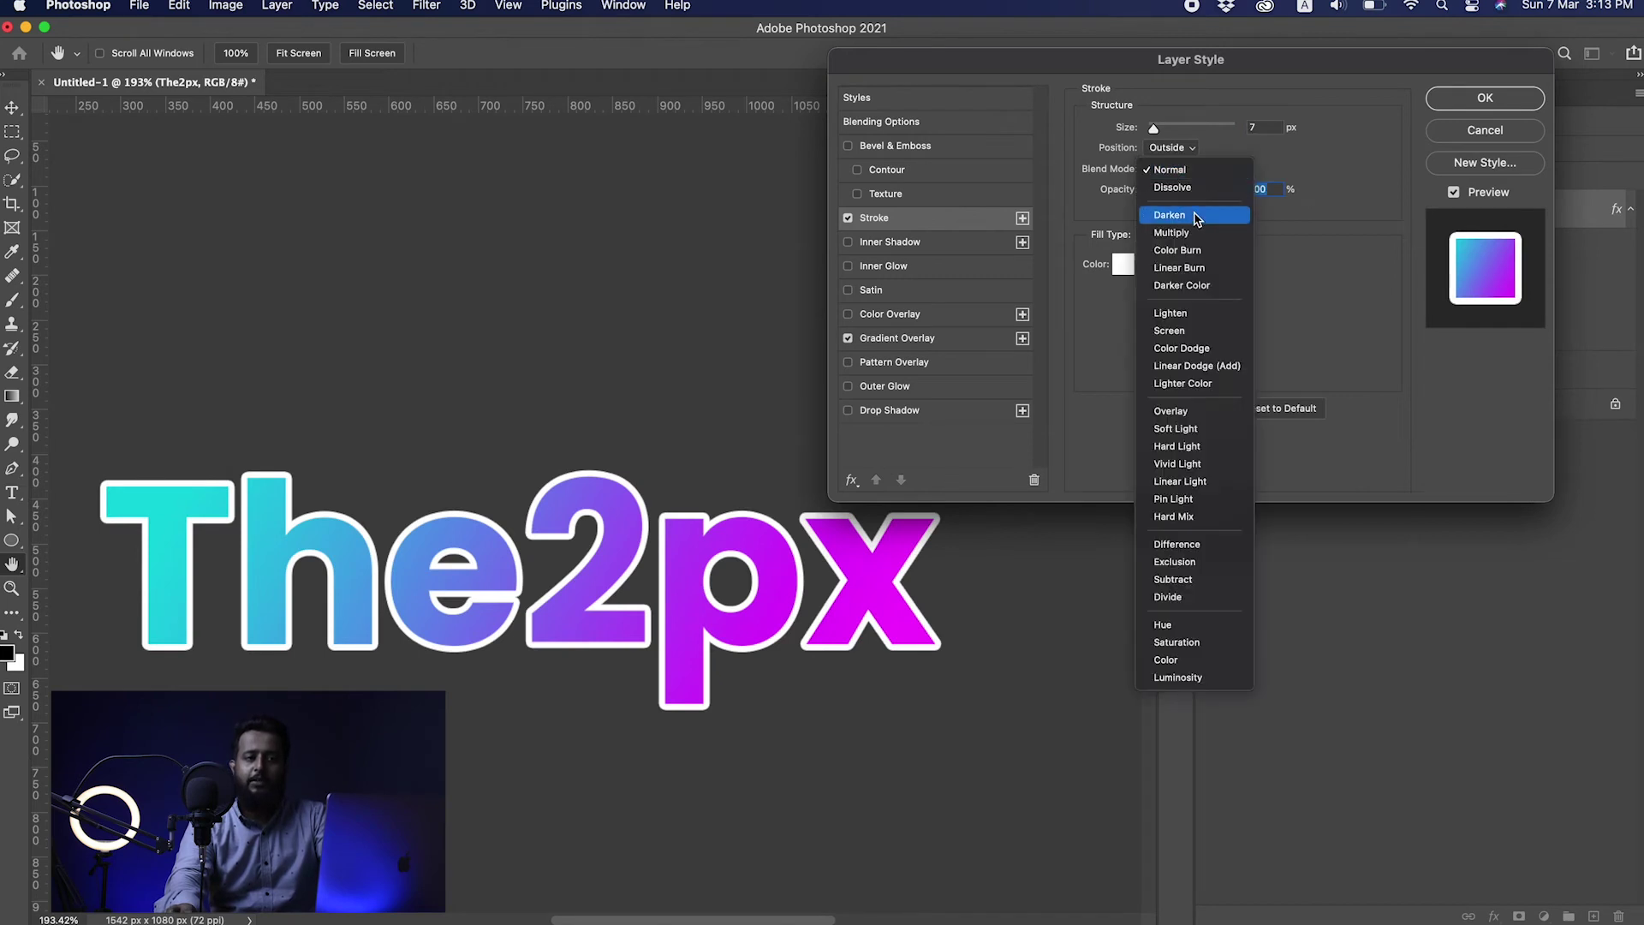
left_click(1295, 295)
left_click_drag(1220, 195, 1157, 196)
Recolor the stroke to a bright violet and set its opacity to 59%.
left_click(1128, 265)
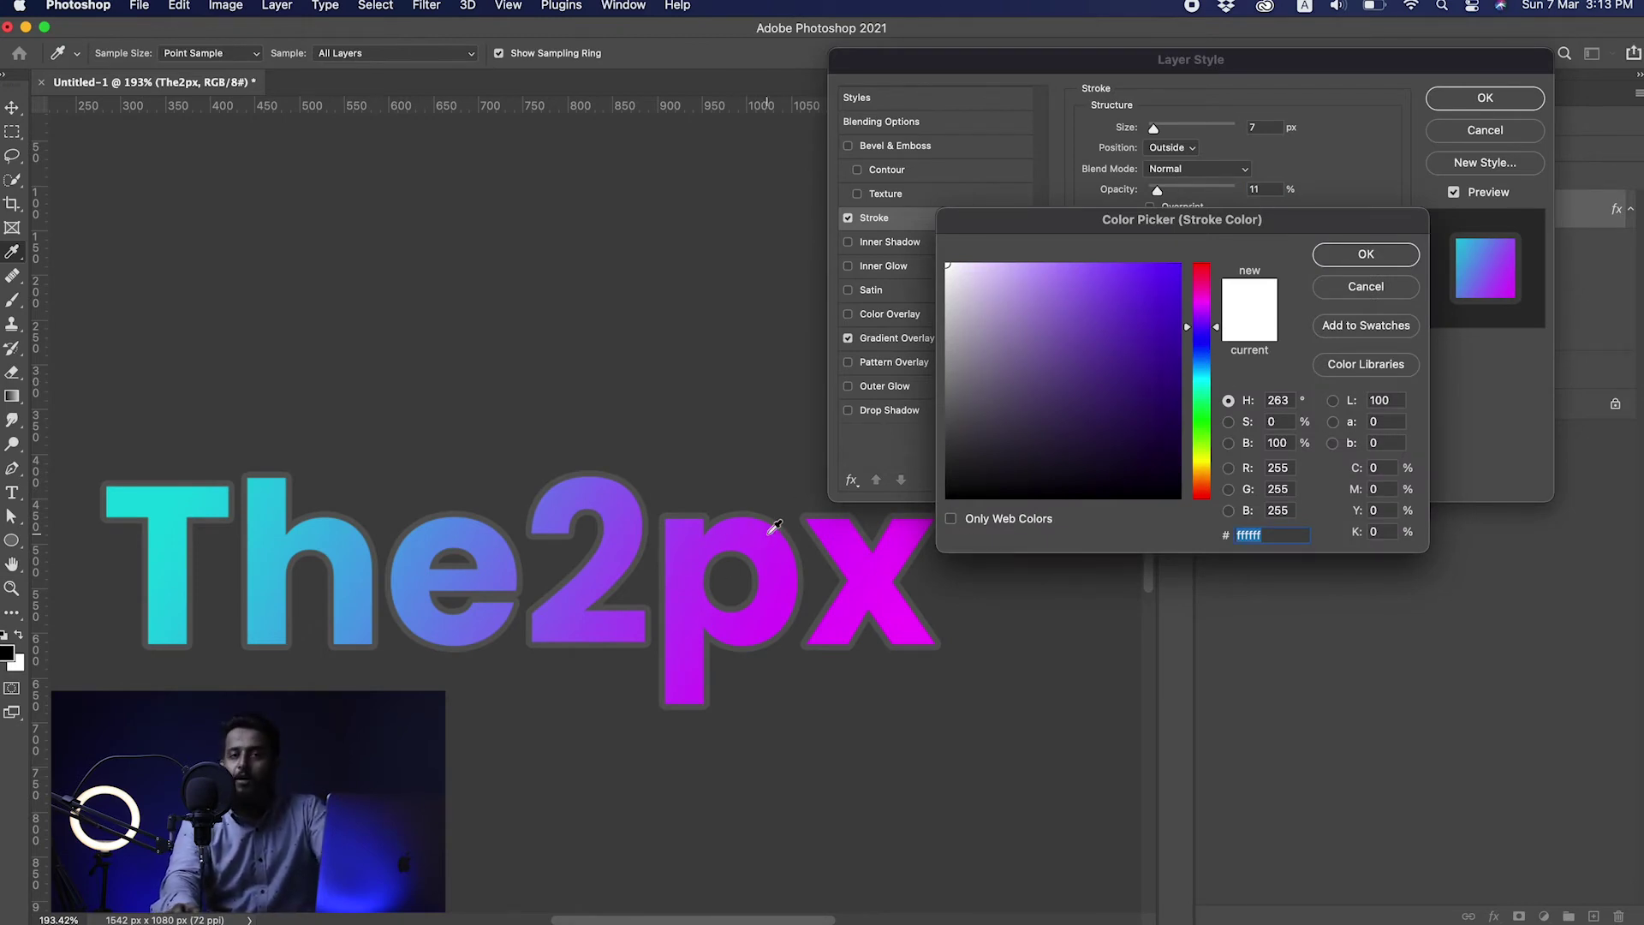
left_click(747, 568)
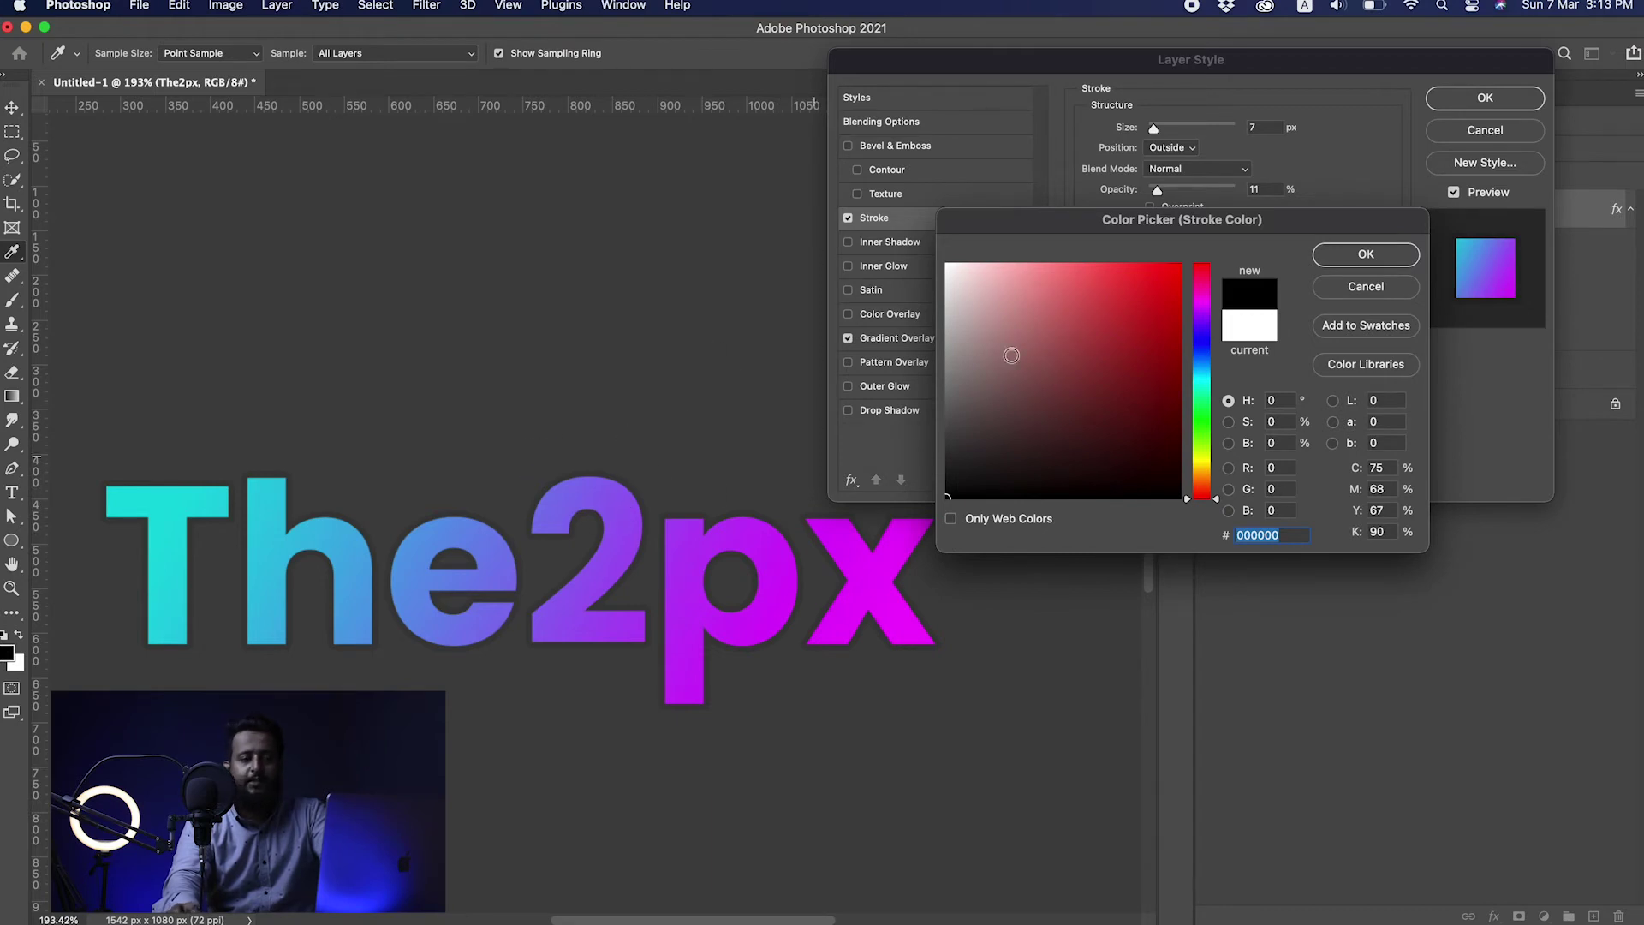
left_click(1210, 427)
left_click_drag(1210, 427, 1208, 370)
left_click_drag(1165, 286, 1176, 265)
mouse_move(1202, 392)
left_mouse_down()
mouse_move(1203, 355)
mouse_move(1213, 443)
mouse_move(1204, 330)
left_mouse_up()
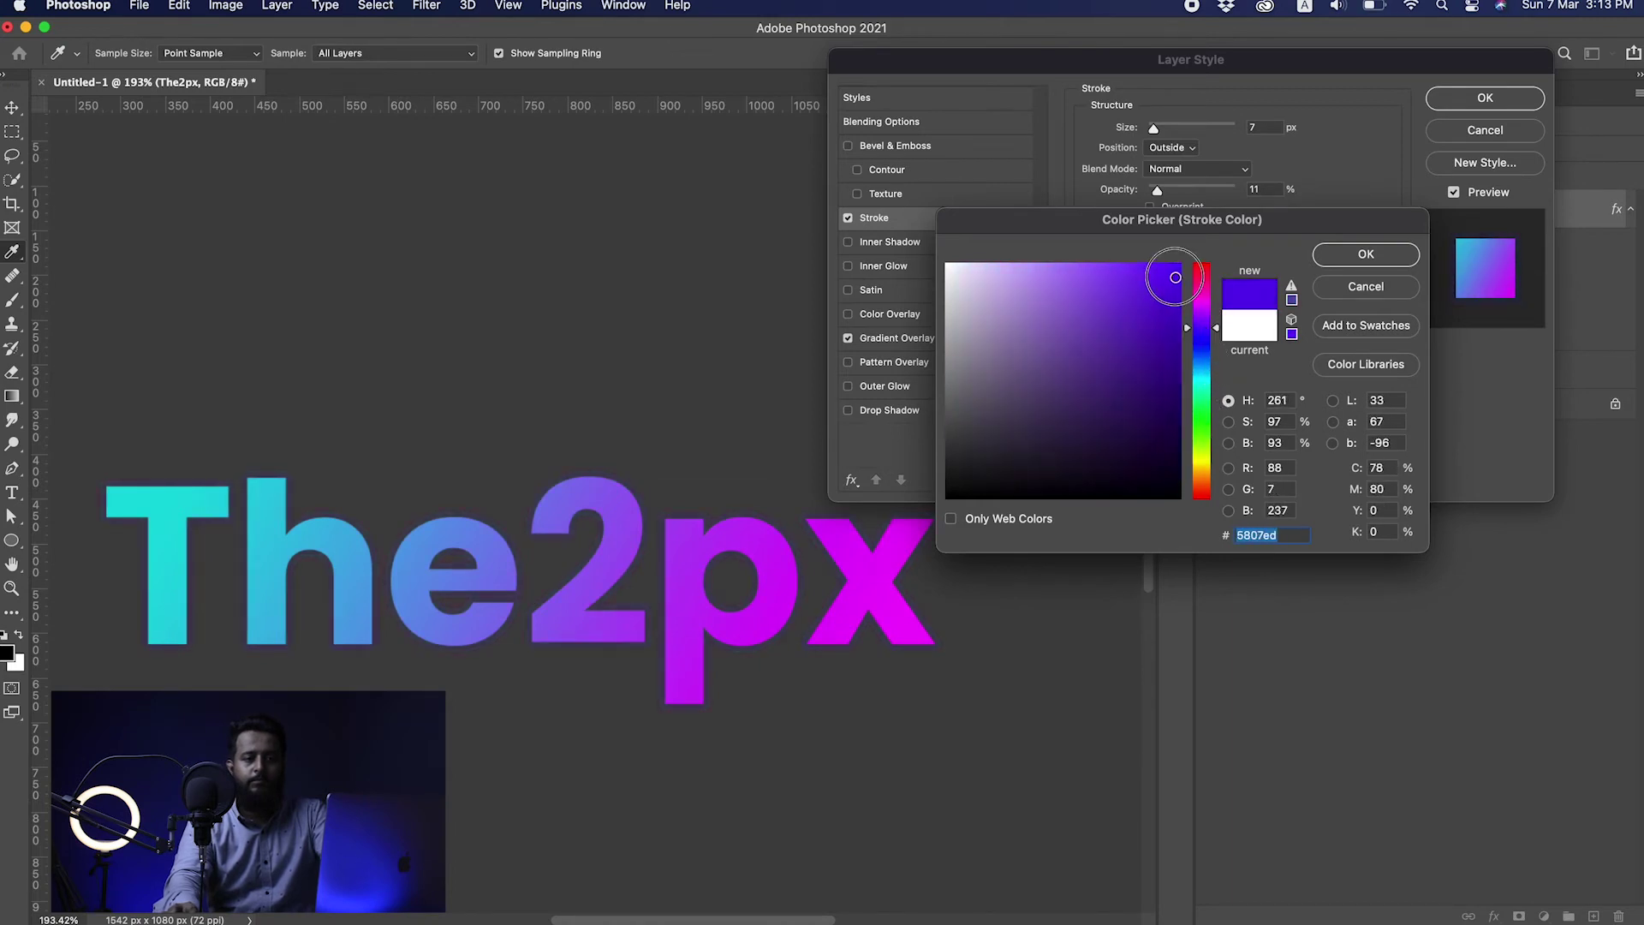
left_click_drag(1168, 275, 1135, 248)
left_click(1366, 255)
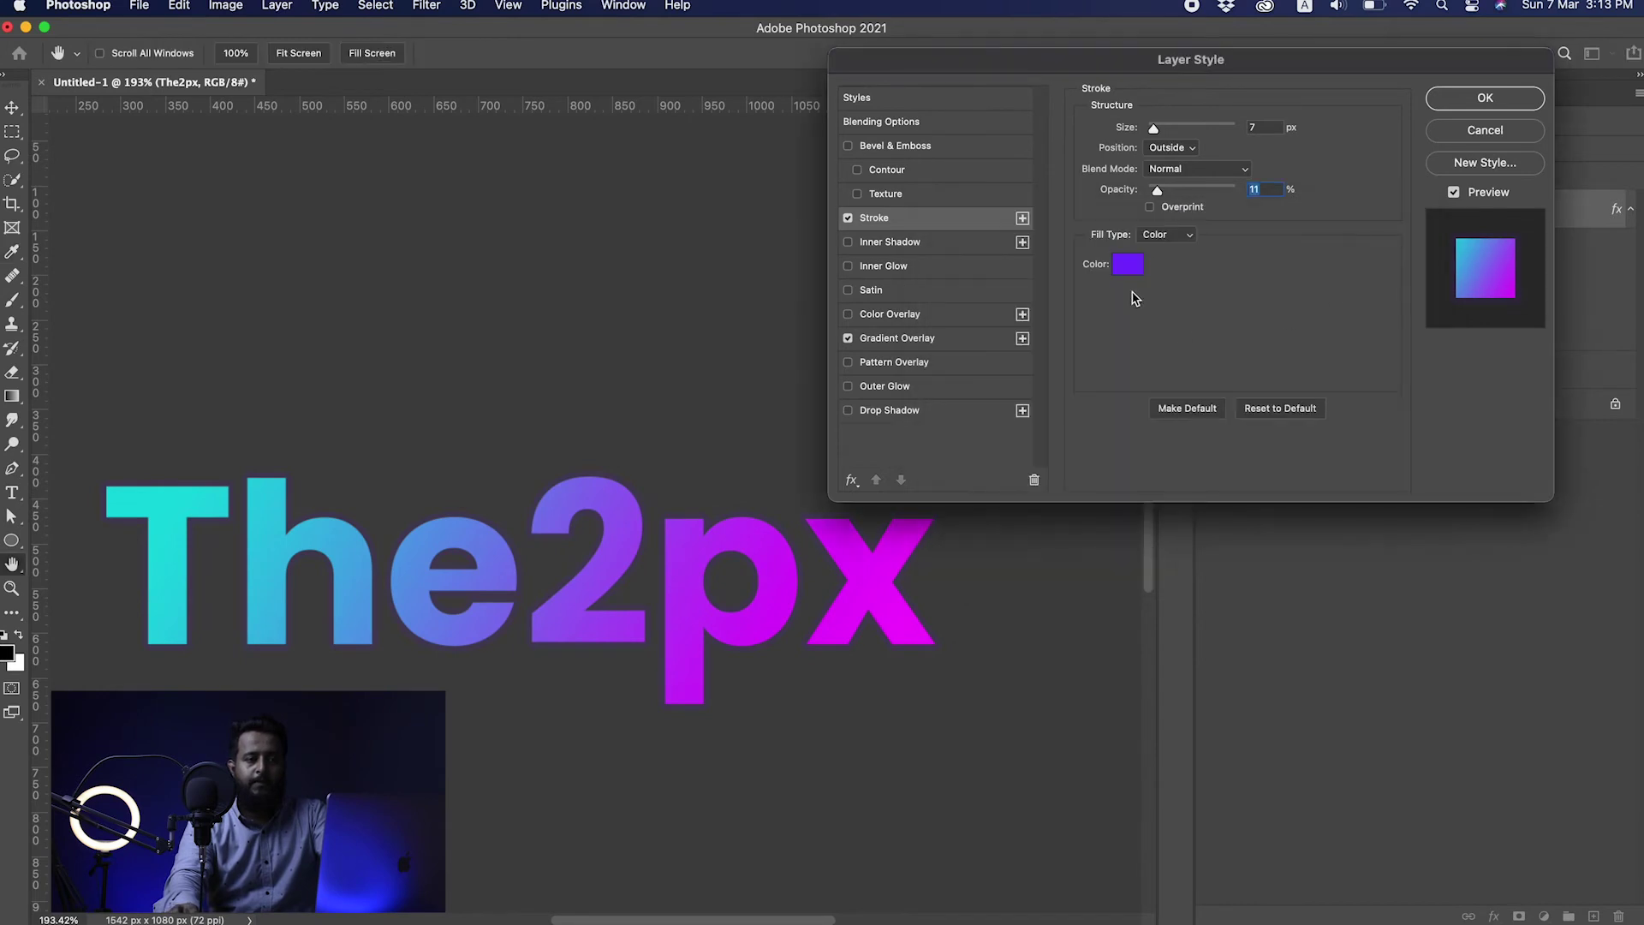
mouse_move(1174, 196)
left_mouse_down()
mouse_move(1221, 193)
mouse_move(1201, 195)
left_mouse_up()
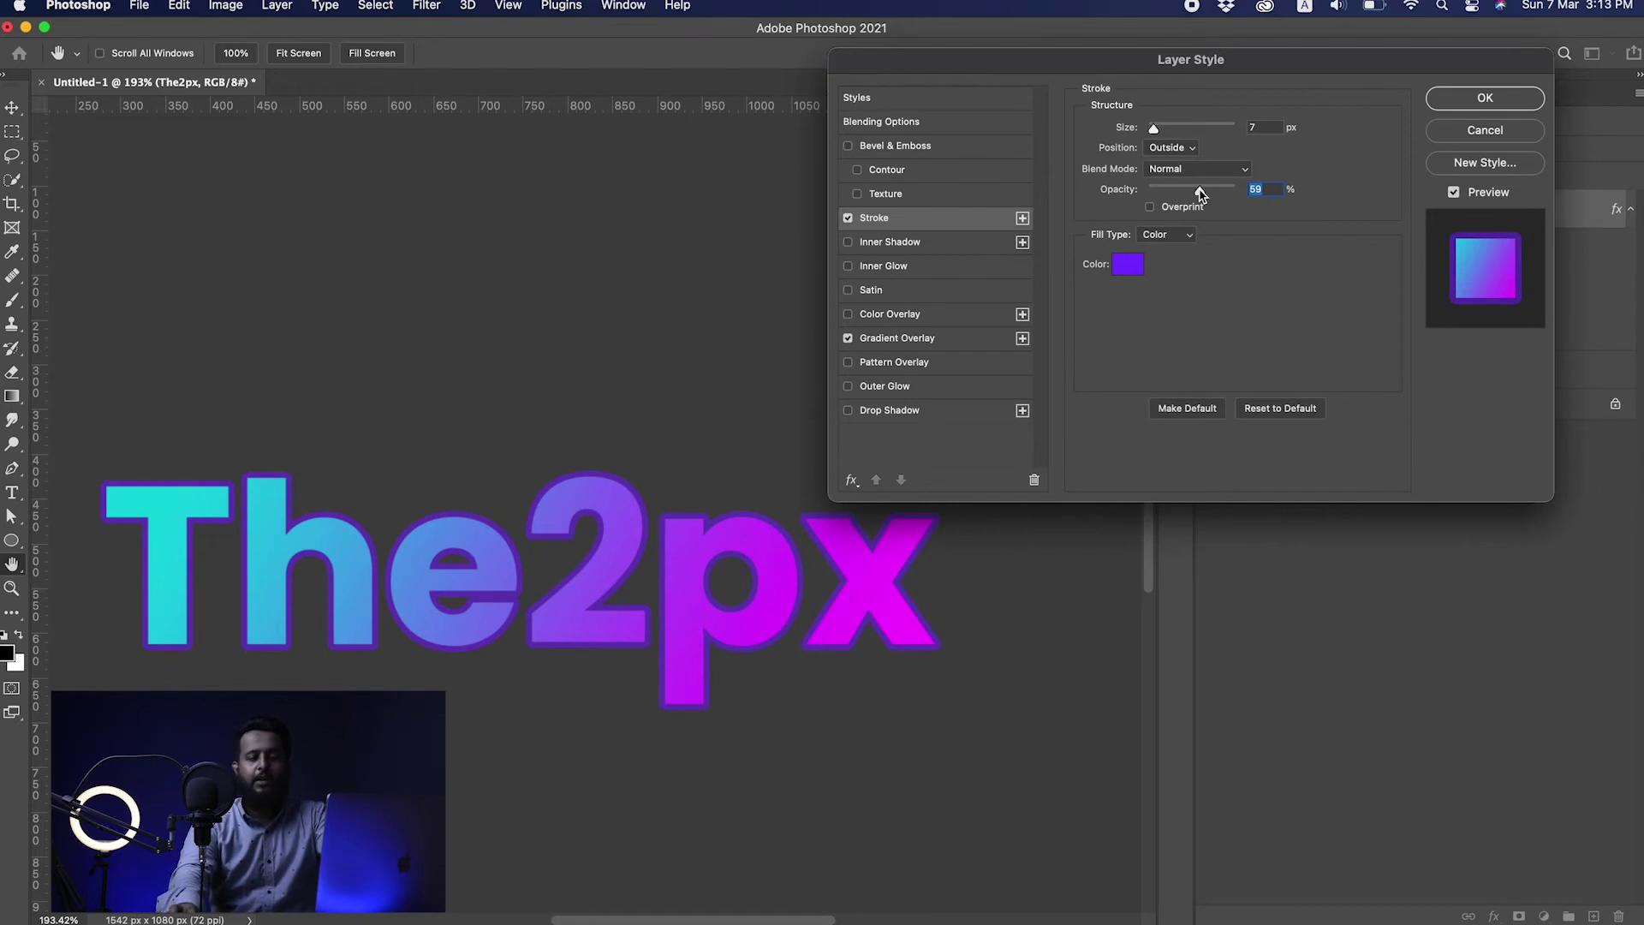
Turn off the stroke and enable Bevel & Emboss on the text.
left_click(848, 219)
left_click(849, 148)
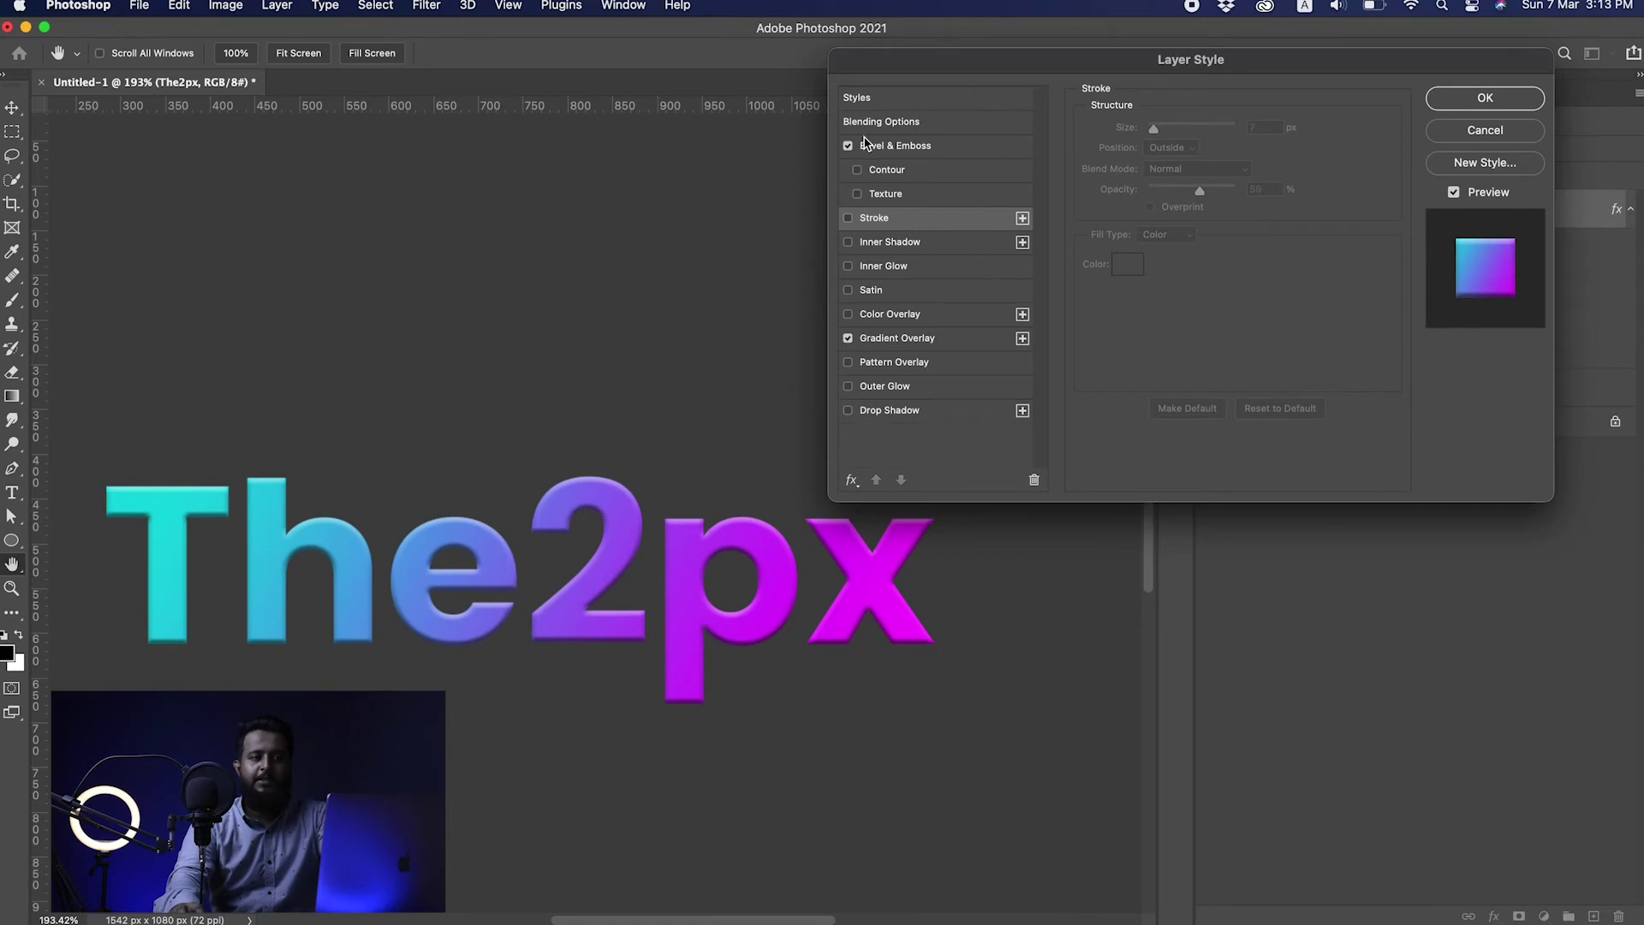
left_click(901, 147)
left_click(729, 558)
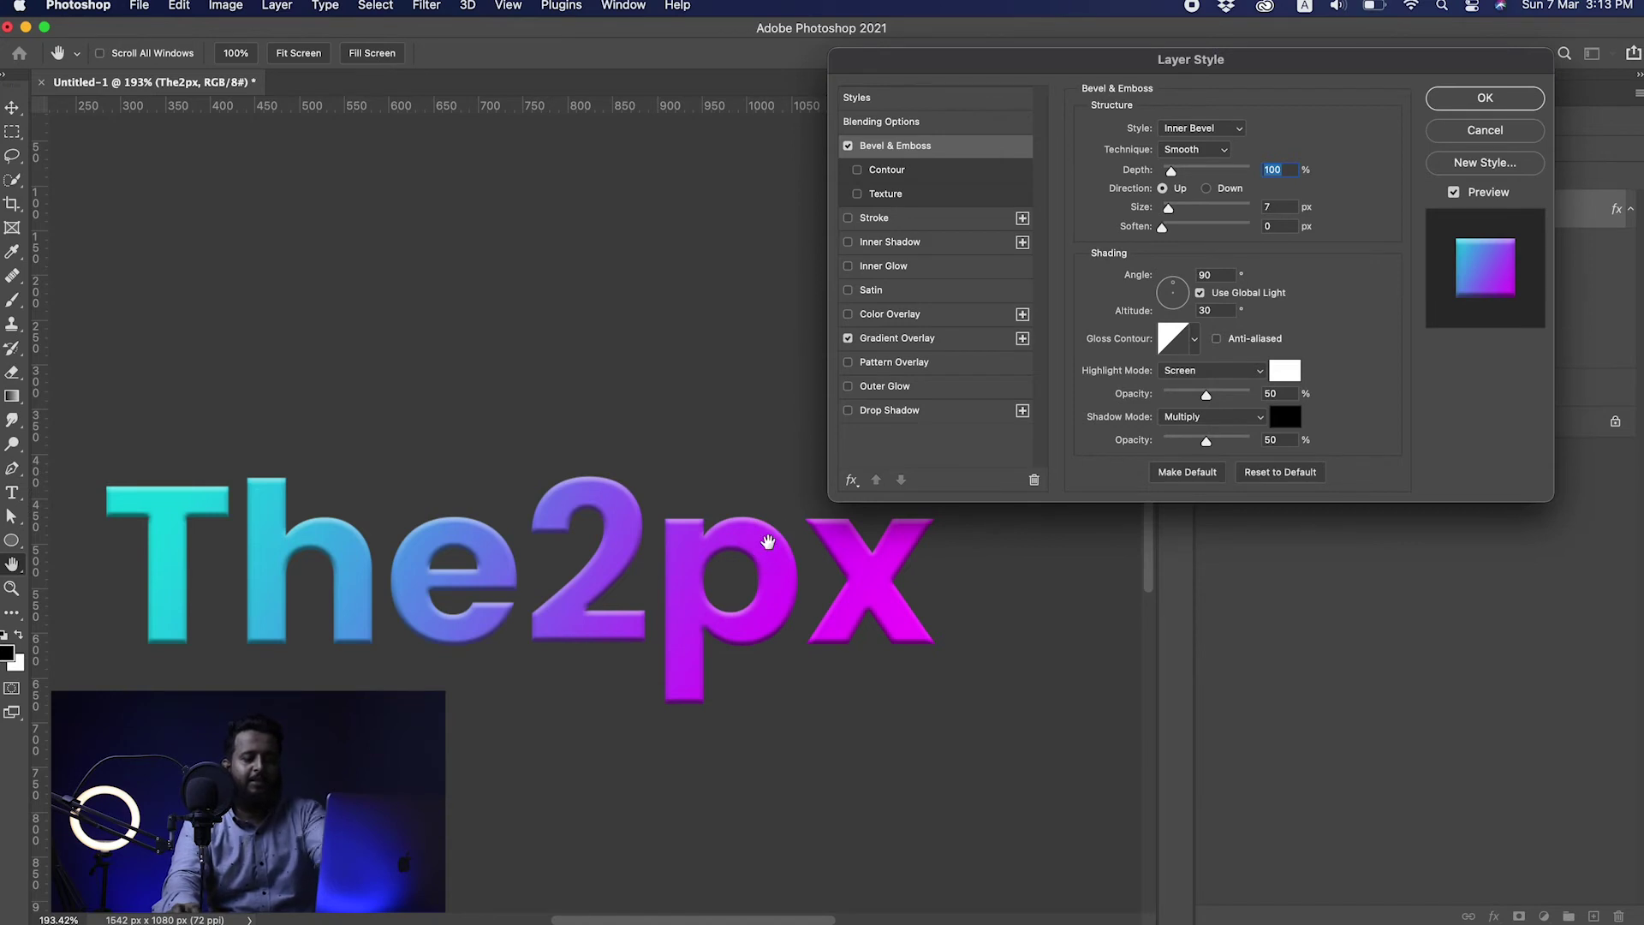
scroll(642, 668, "up", 3)
left_click_drag(753, 588, 660, 541)
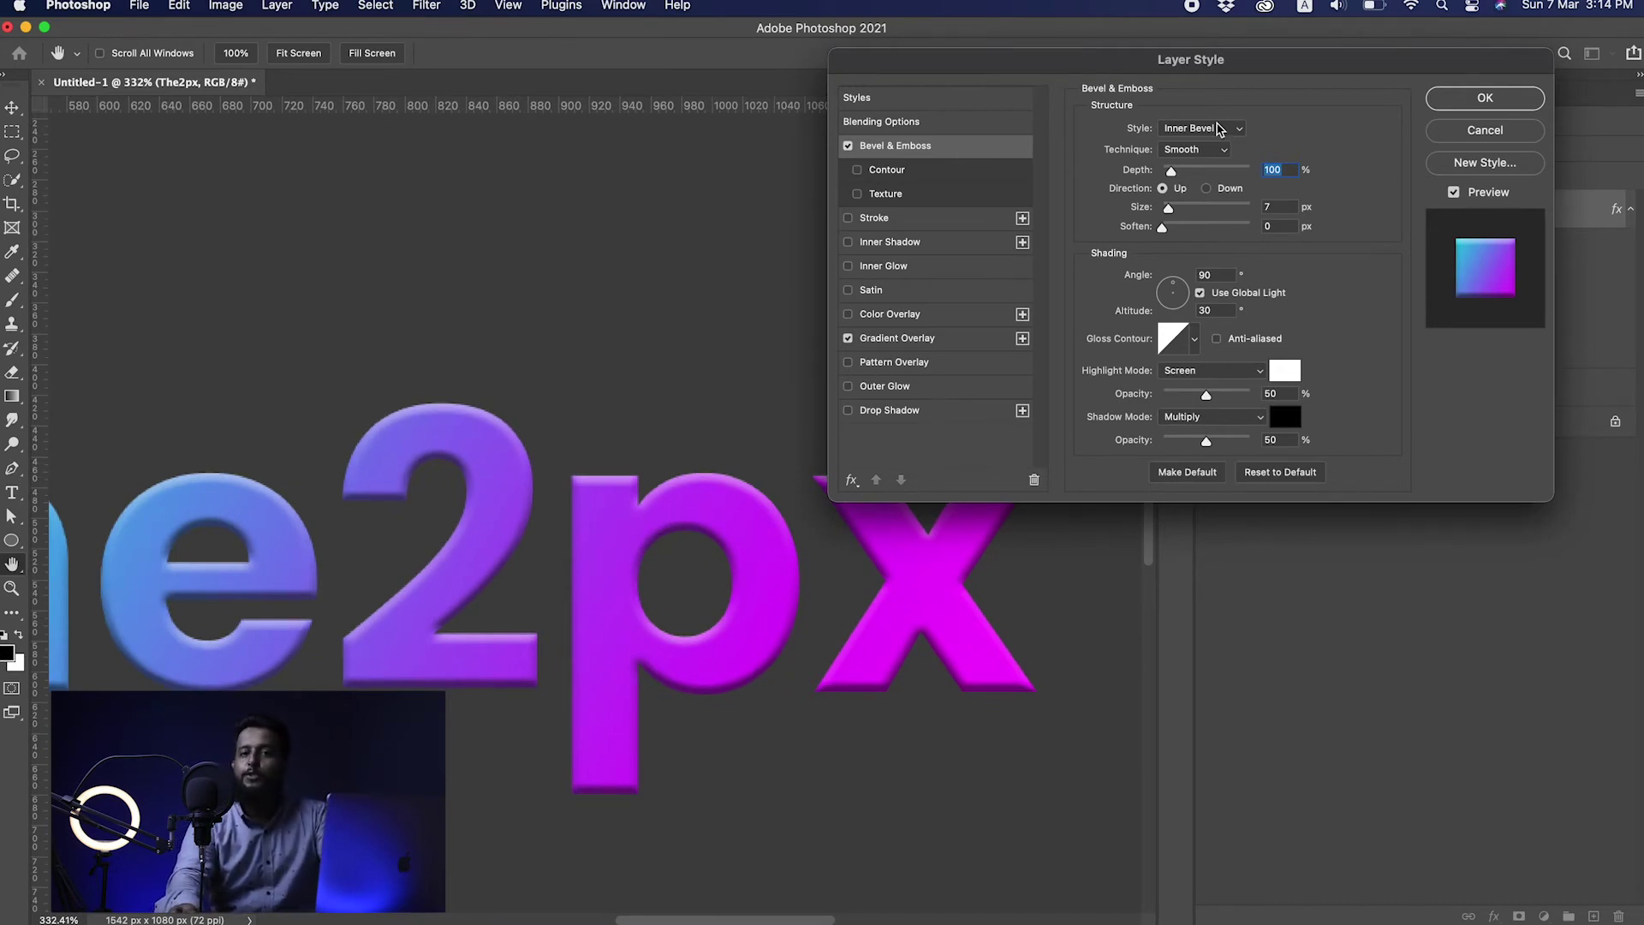
Set the bevel technique to Chisel Hard and, after trying Emboss, the style to Inner Bevel.
left_click(1230, 131)
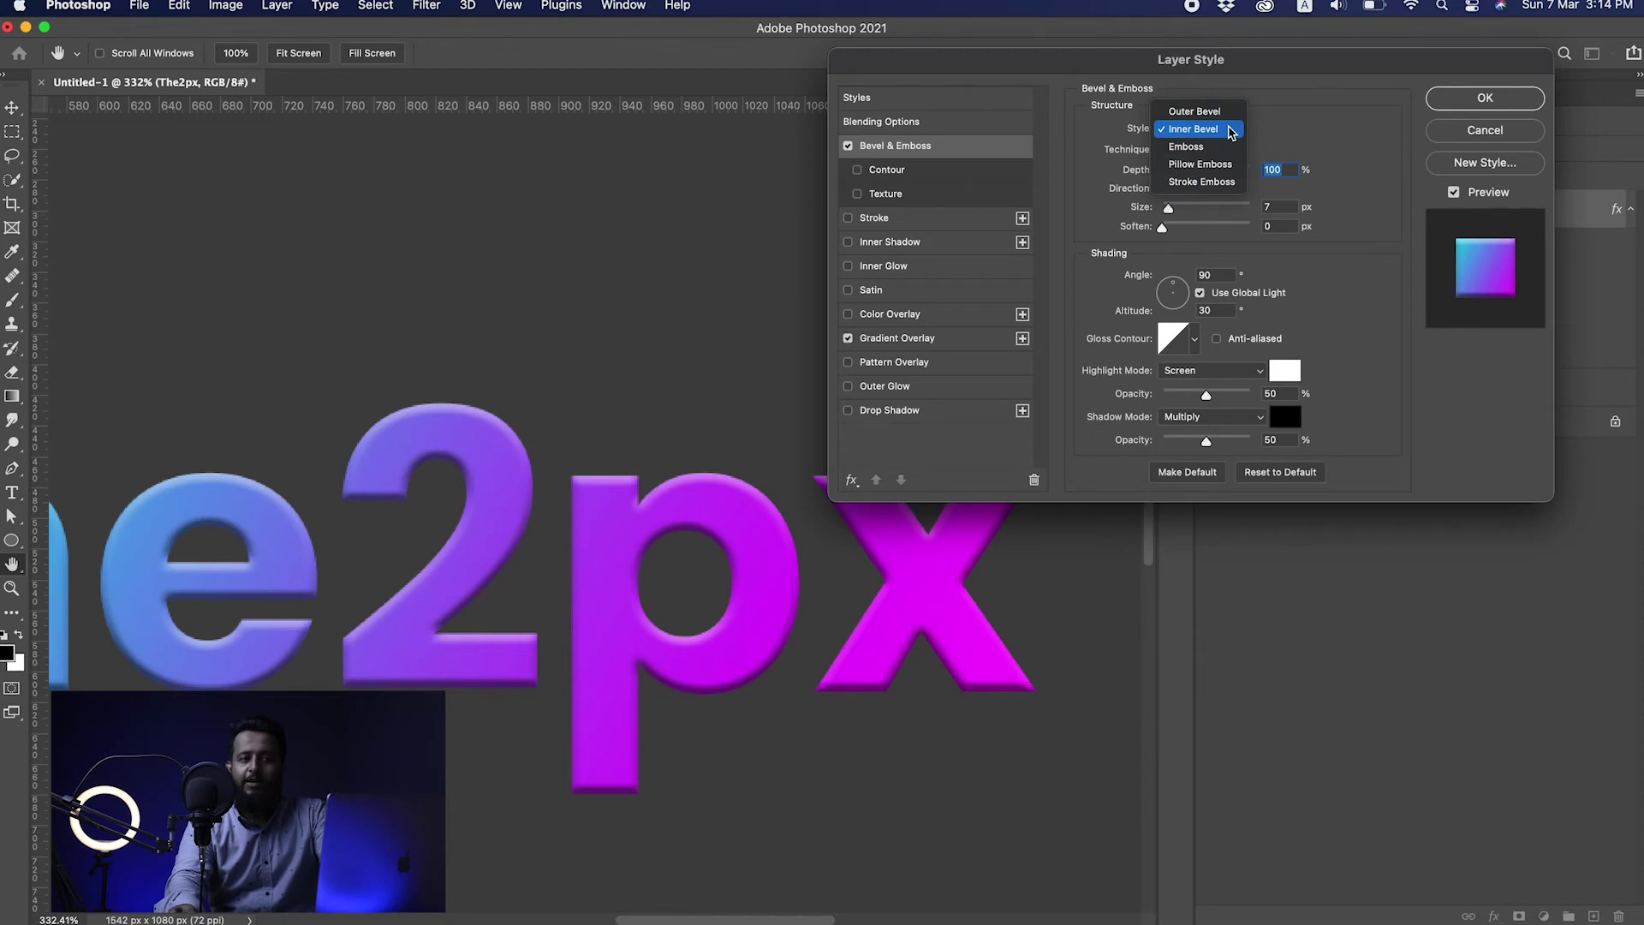
left_click(1194, 146)
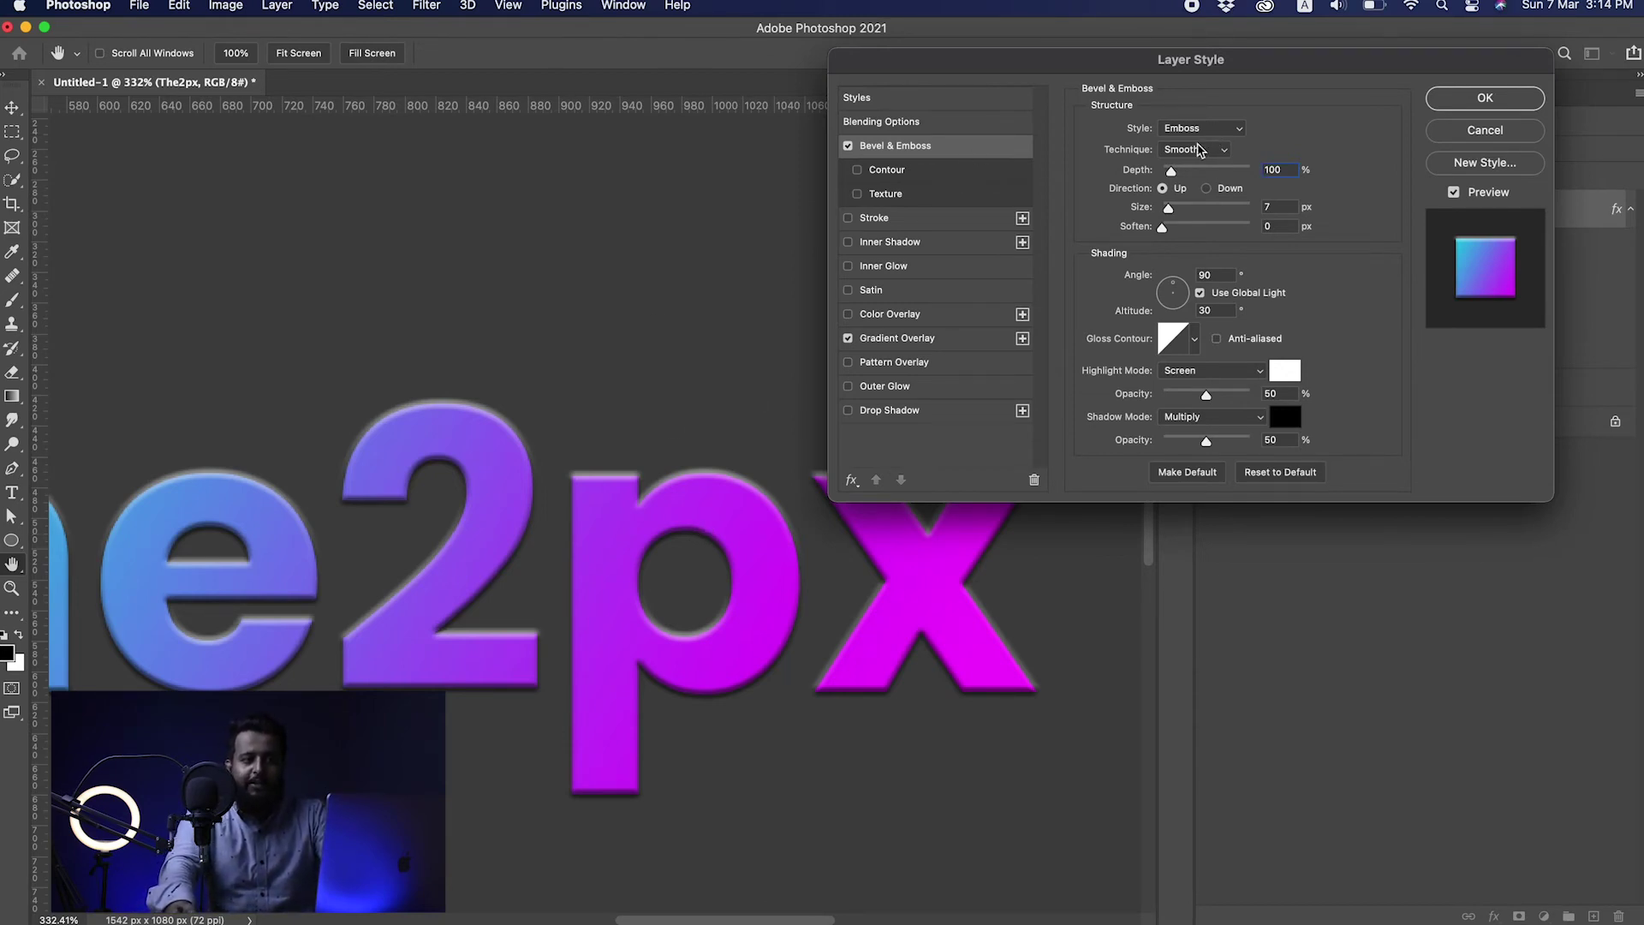
left_click(1196, 150)
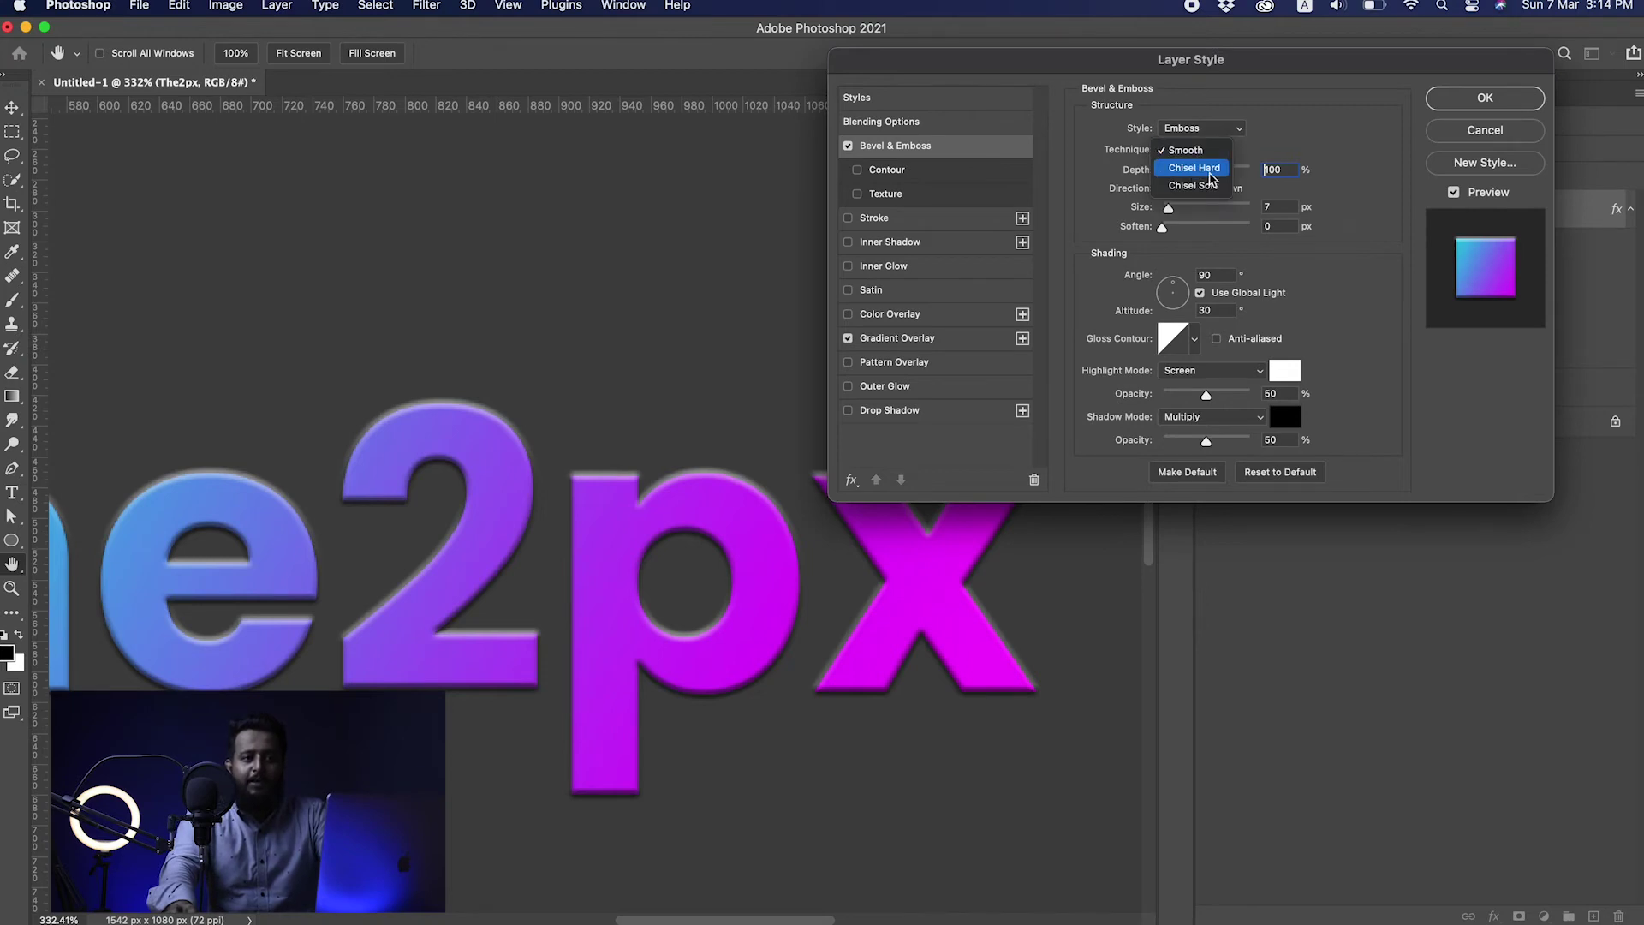
left_click(1195, 169)
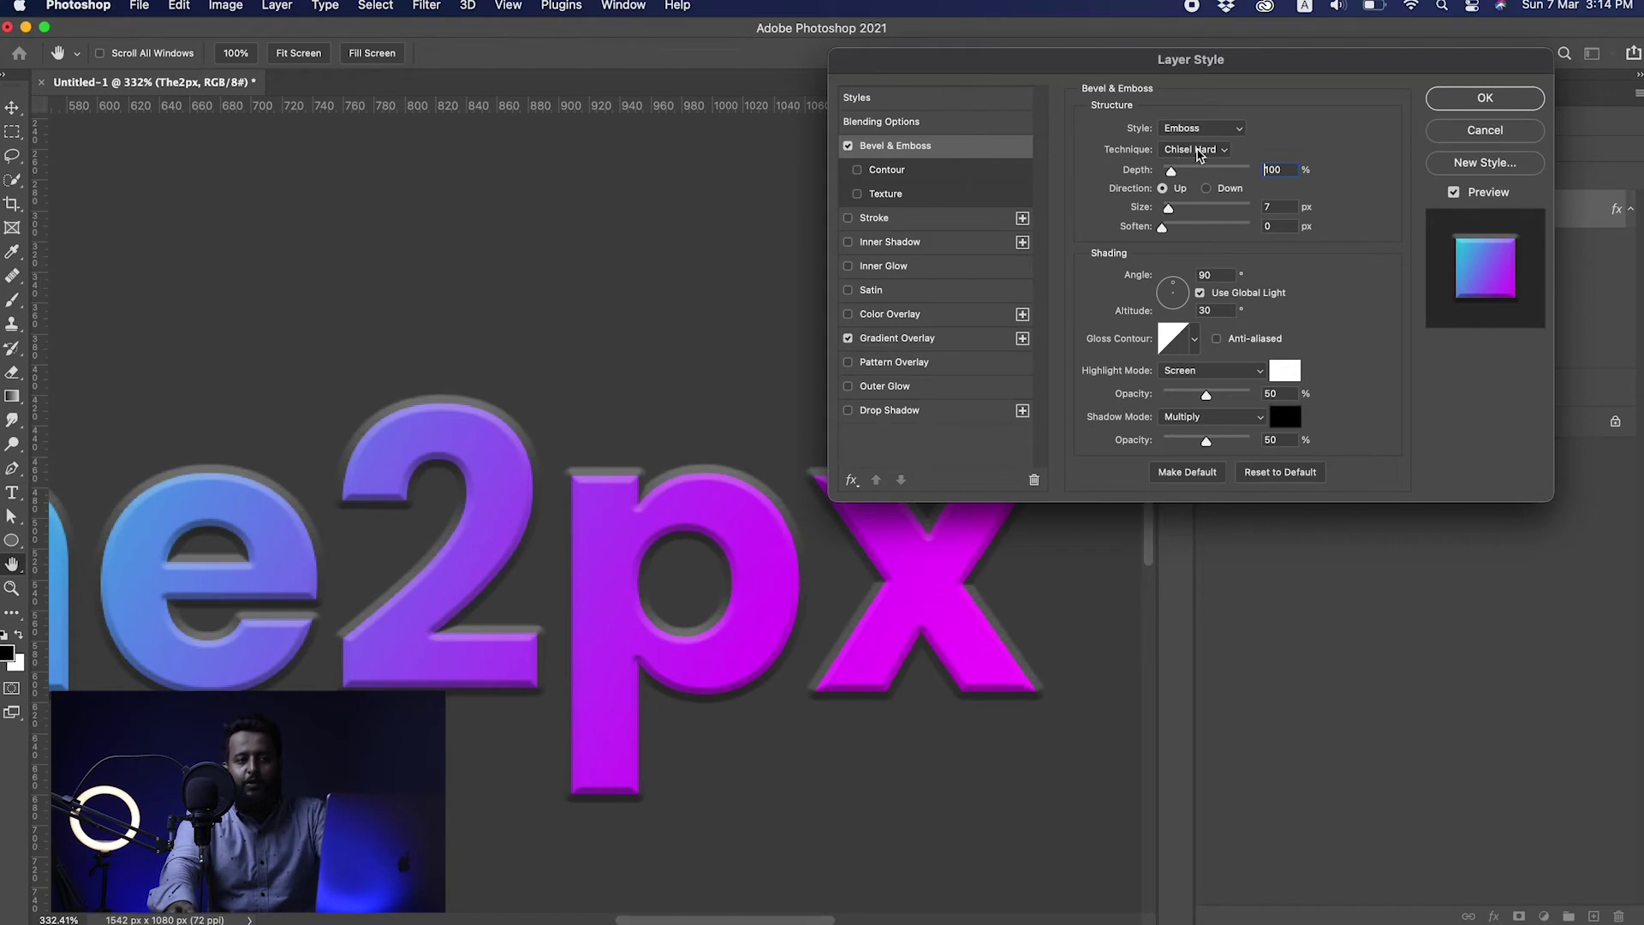
left_click(1210, 128)
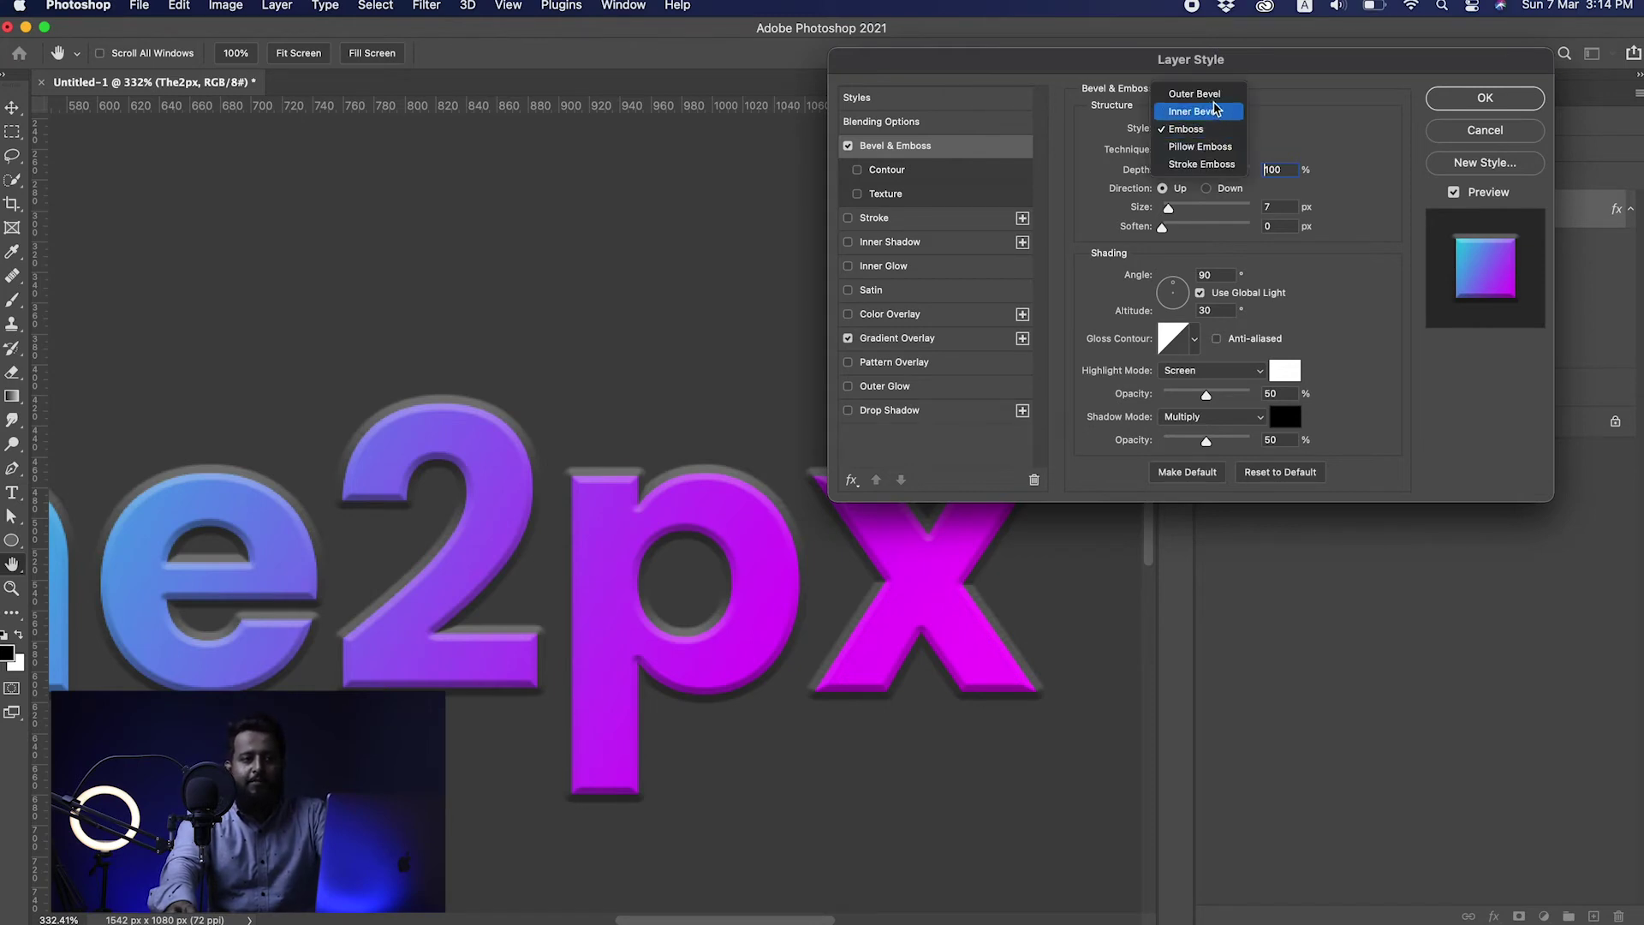
left_click(1215, 113)
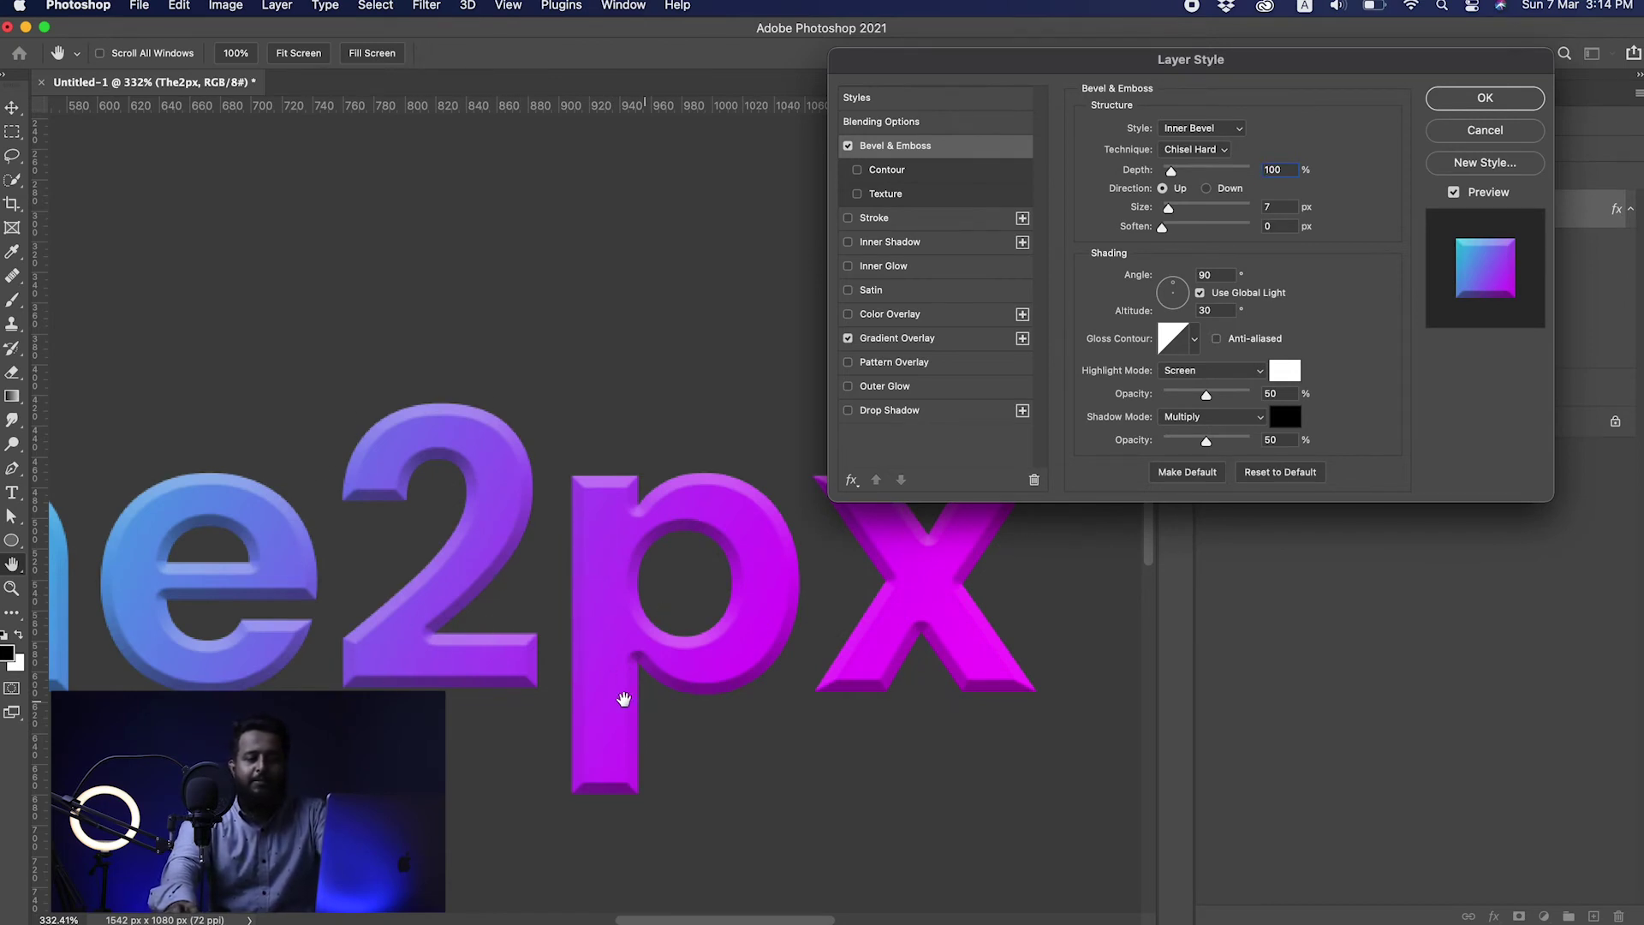
Set the bevel depth to 115% and try the Down direction before restoring Up.
mouse_move(1175, 173)
left_mouse_down()
mouse_move(1228, 176)
mouse_move(1172, 178)
left_mouse_up()
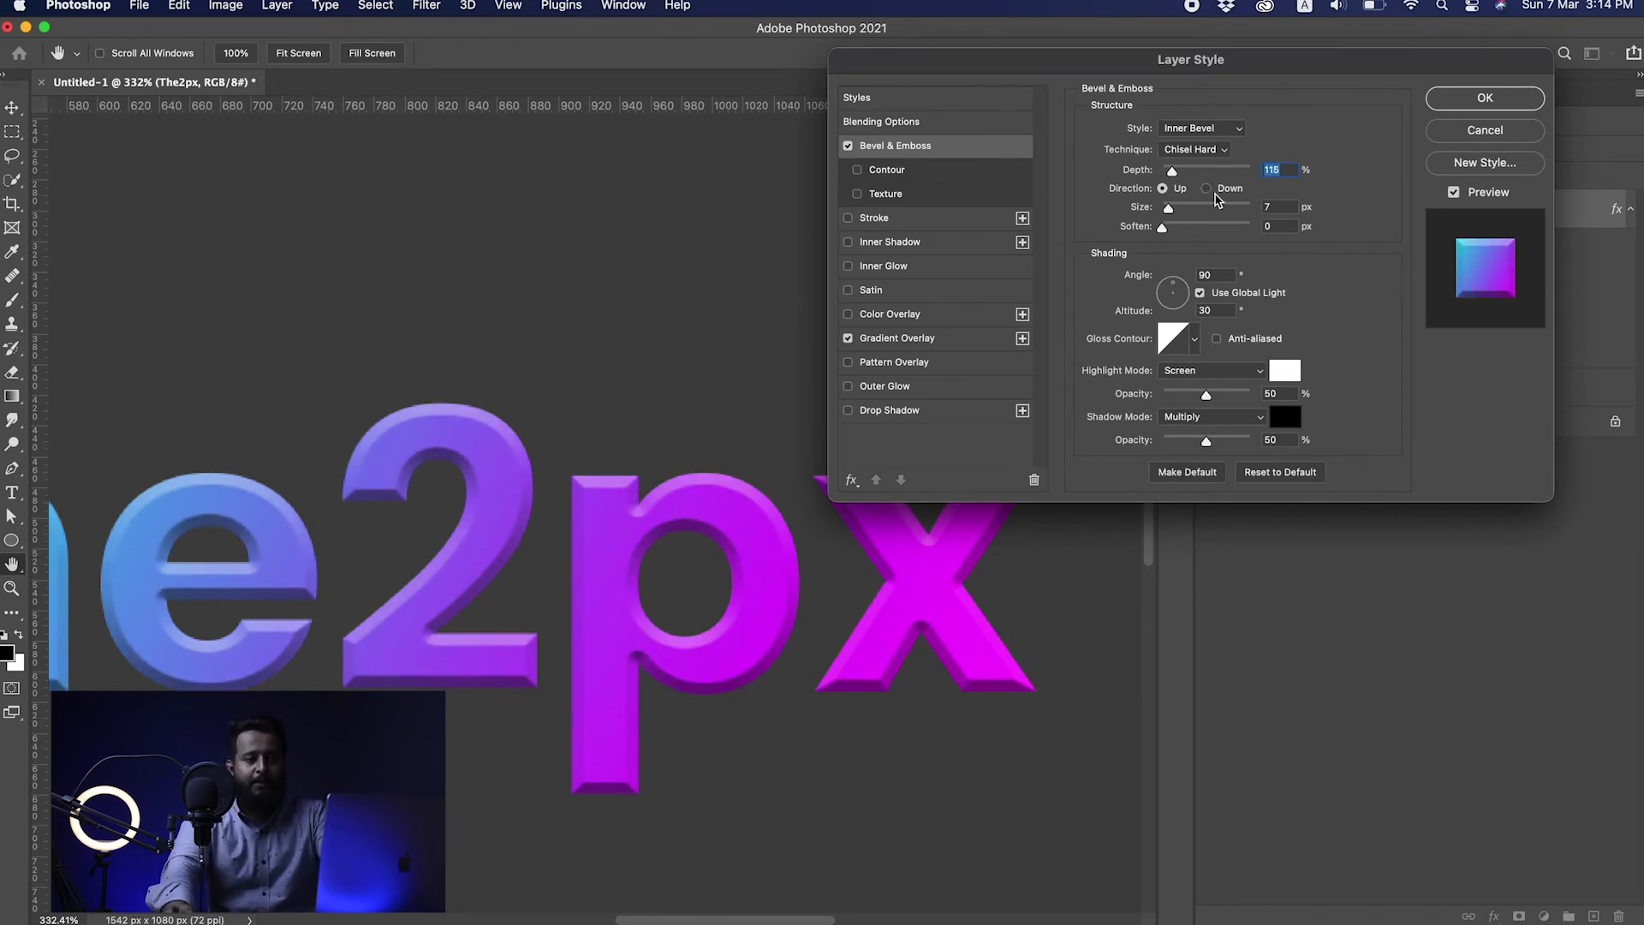
left_click(1216, 190)
left_click(1175, 190)
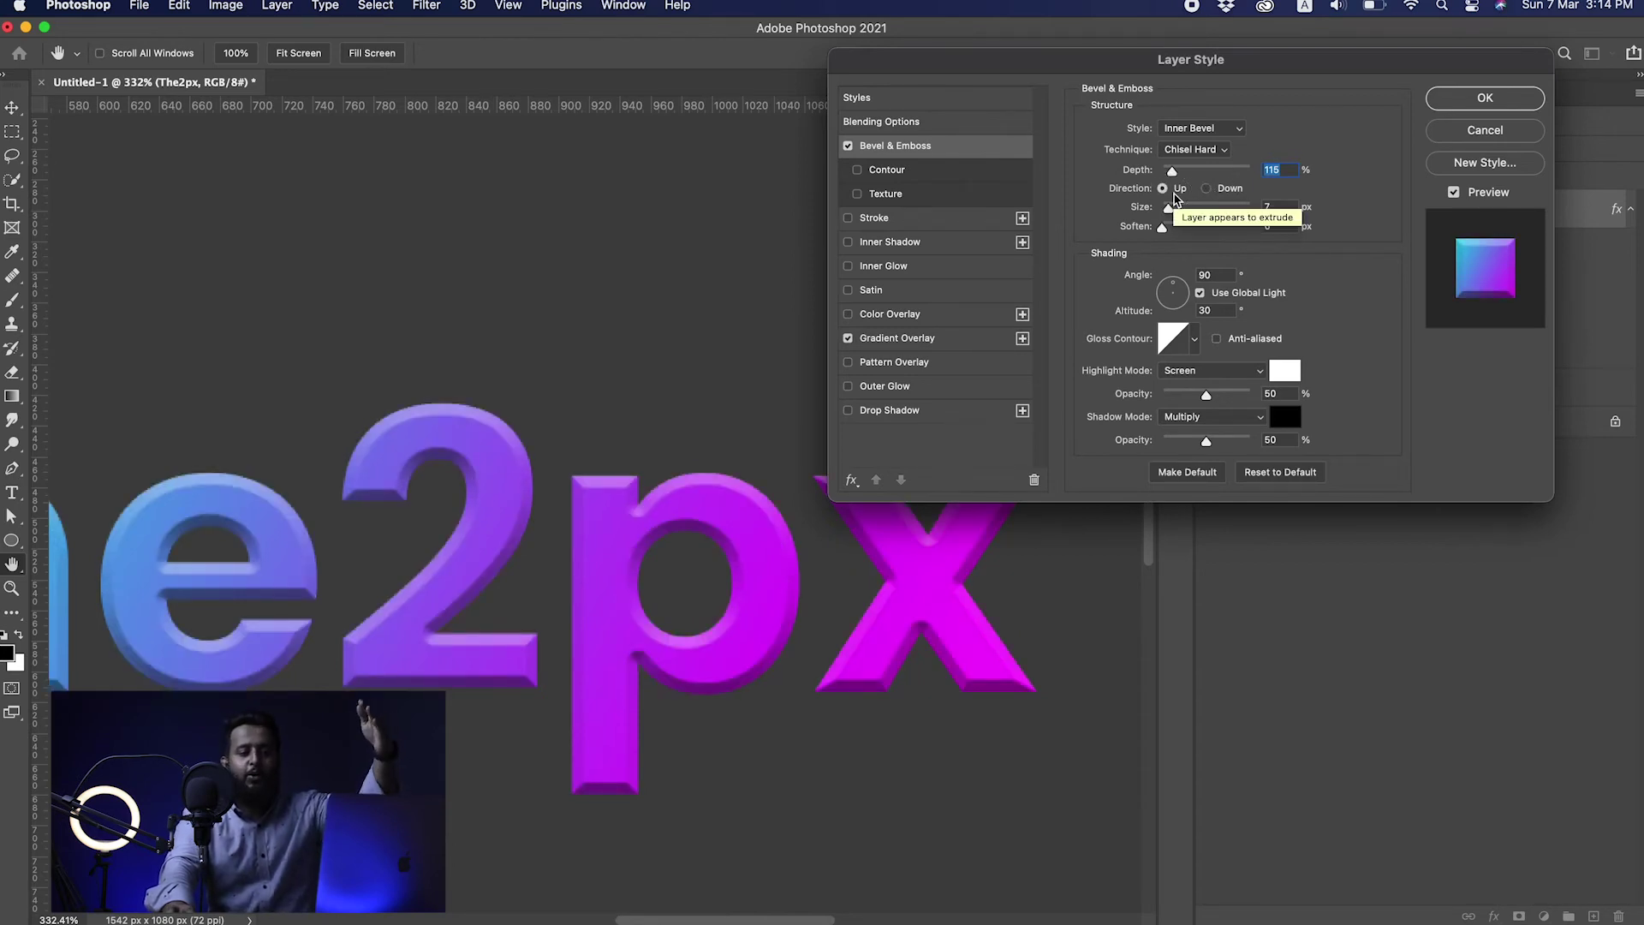
Set the bevel direction to Down, its size to 43 px, the light angle to 146° and the altitude to 11°.
left_click(1224, 189)
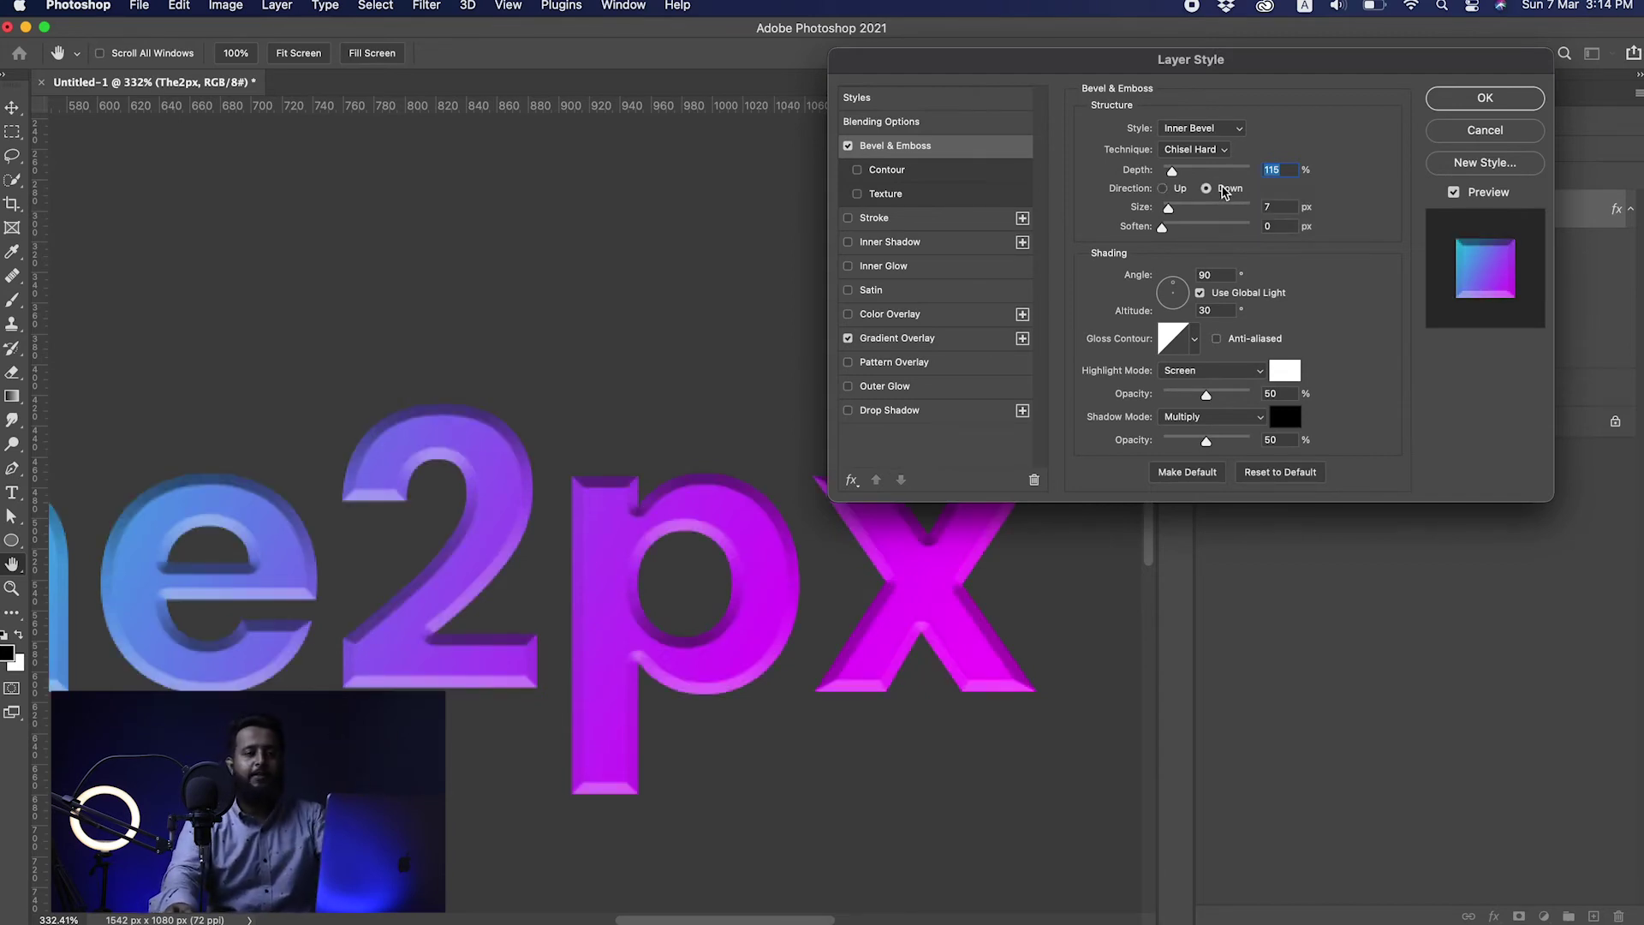
mouse_move(1168, 208)
left_mouse_down()
mouse_move(1182, 214)
mouse_move(1168, 215)
left_mouse_up()
mouse_move(1163, 227)
left_mouse_down()
mouse_move(1176, 210)
mouse_move(1197, 231)
mouse_move(1148, 232)
mouse_move(1219, 235)
mouse_move(1138, 232)
left_mouse_up()
mouse_move(1178, 287)
left_mouse_down()
mouse_move(1178, 306)
mouse_move(1163, 291)
left_mouse_up()
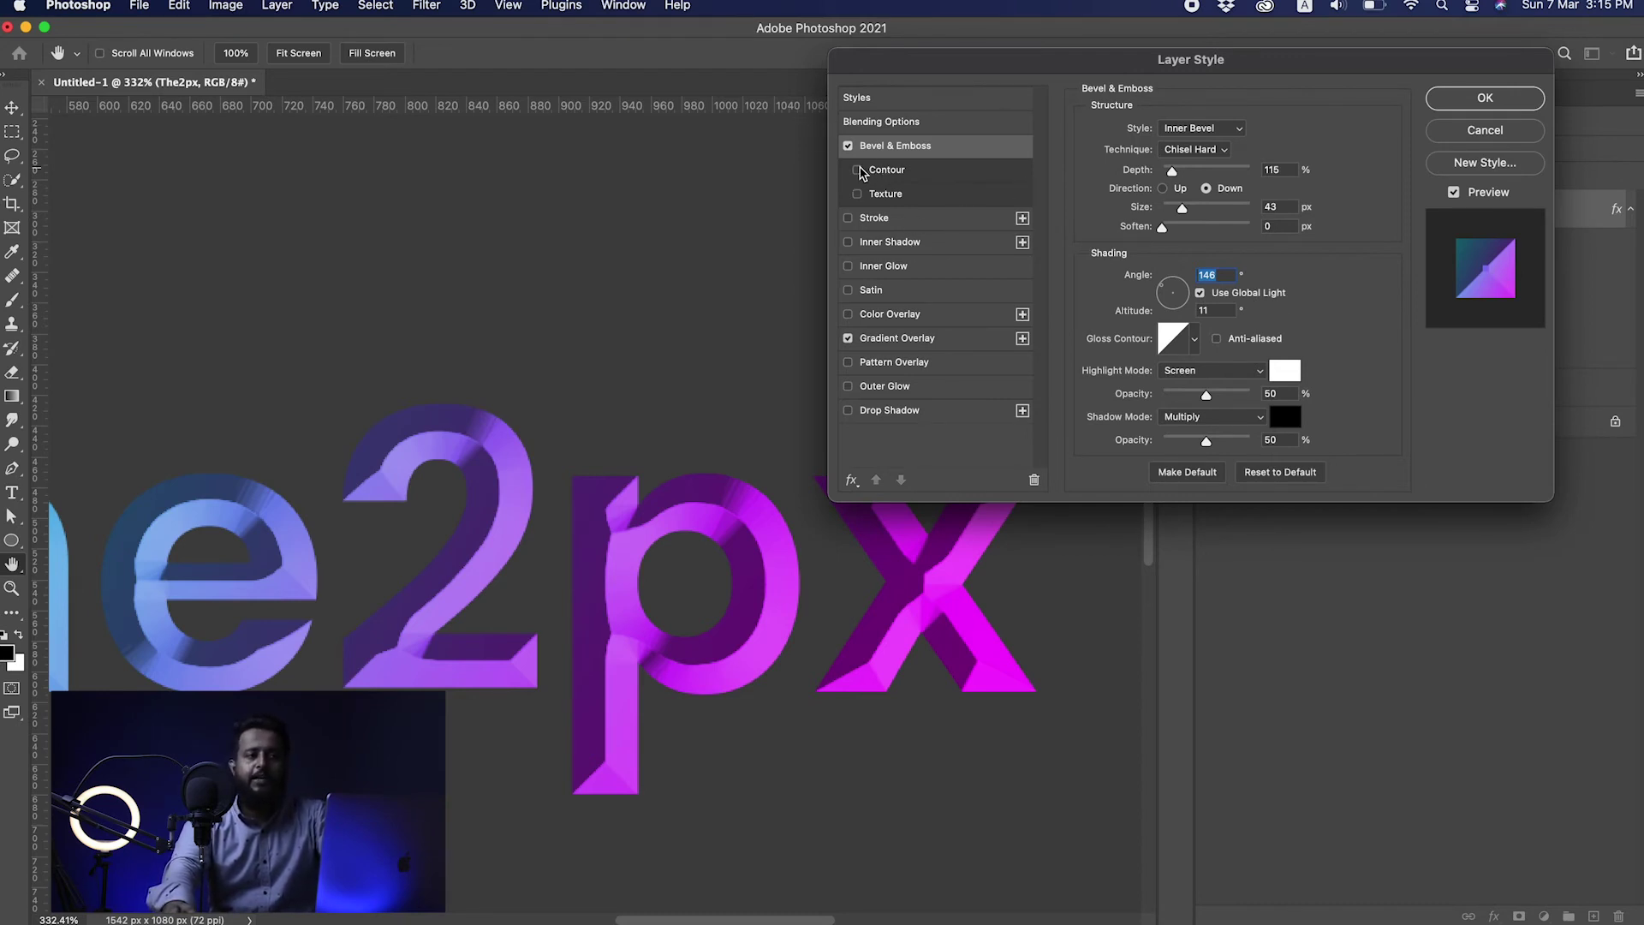
Try a custom wavy Contour curve with three added points on the bevel, and switch Contour off again.
left_click(857, 171)
left_click(858, 171)
left_click(857, 170)
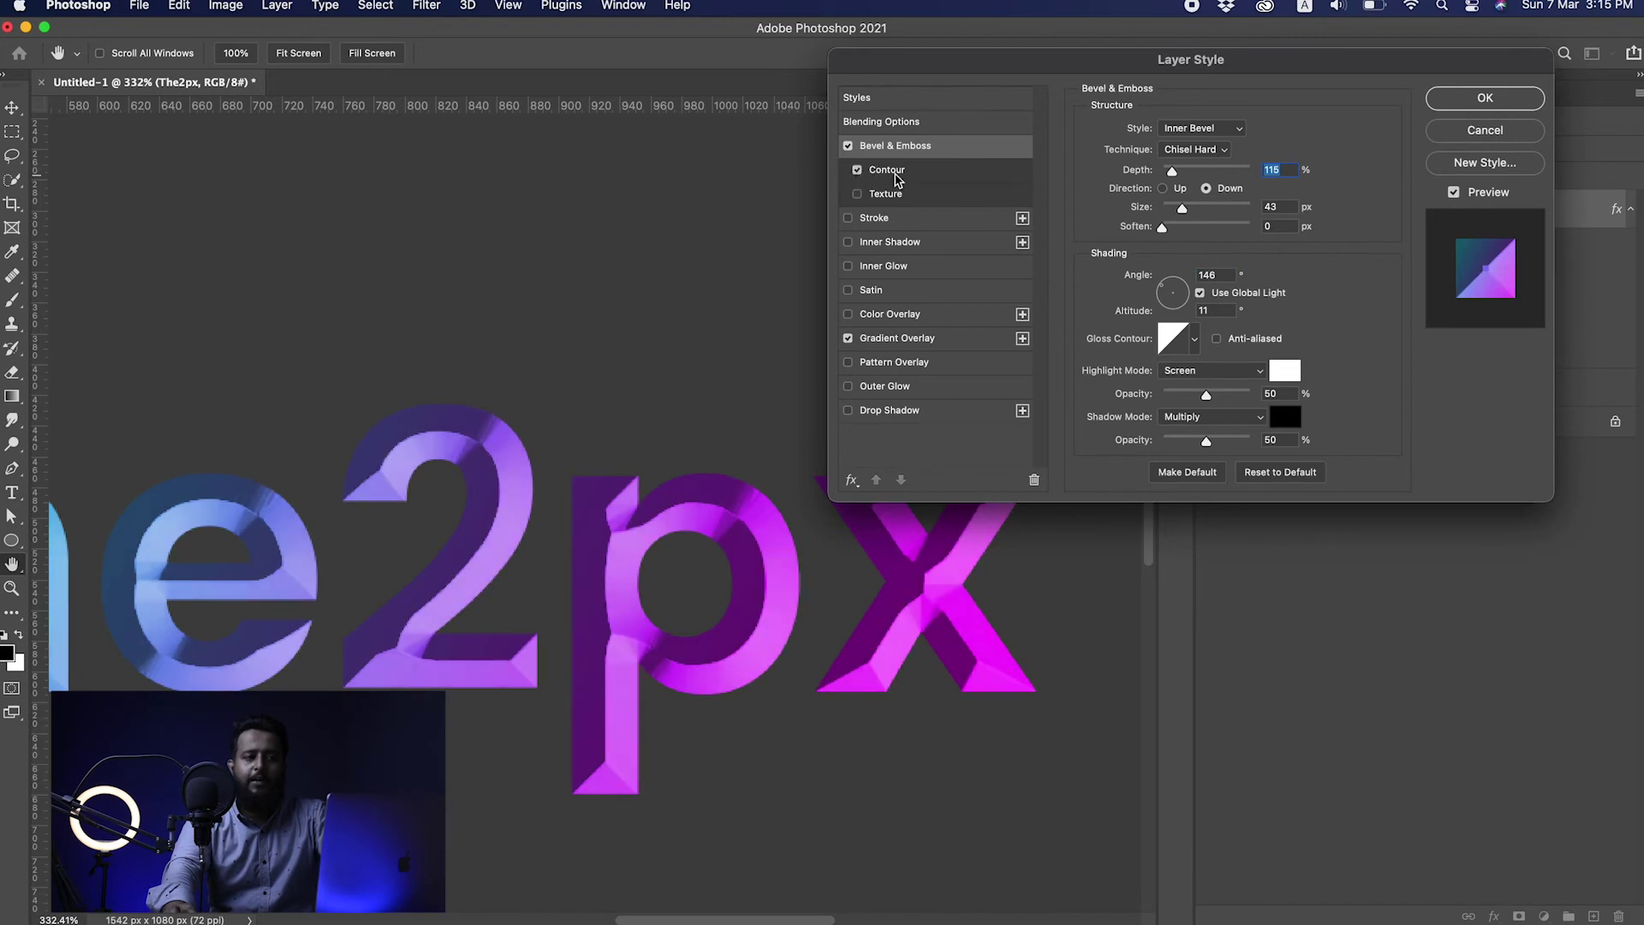
left_click(891, 170)
left_click(1152, 147)
left_click_drag(1092, 514, 1073, 473)
left_click_drag(1143, 433, 1157, 481)
left_click_drag(1049, 515, 1029, 478)
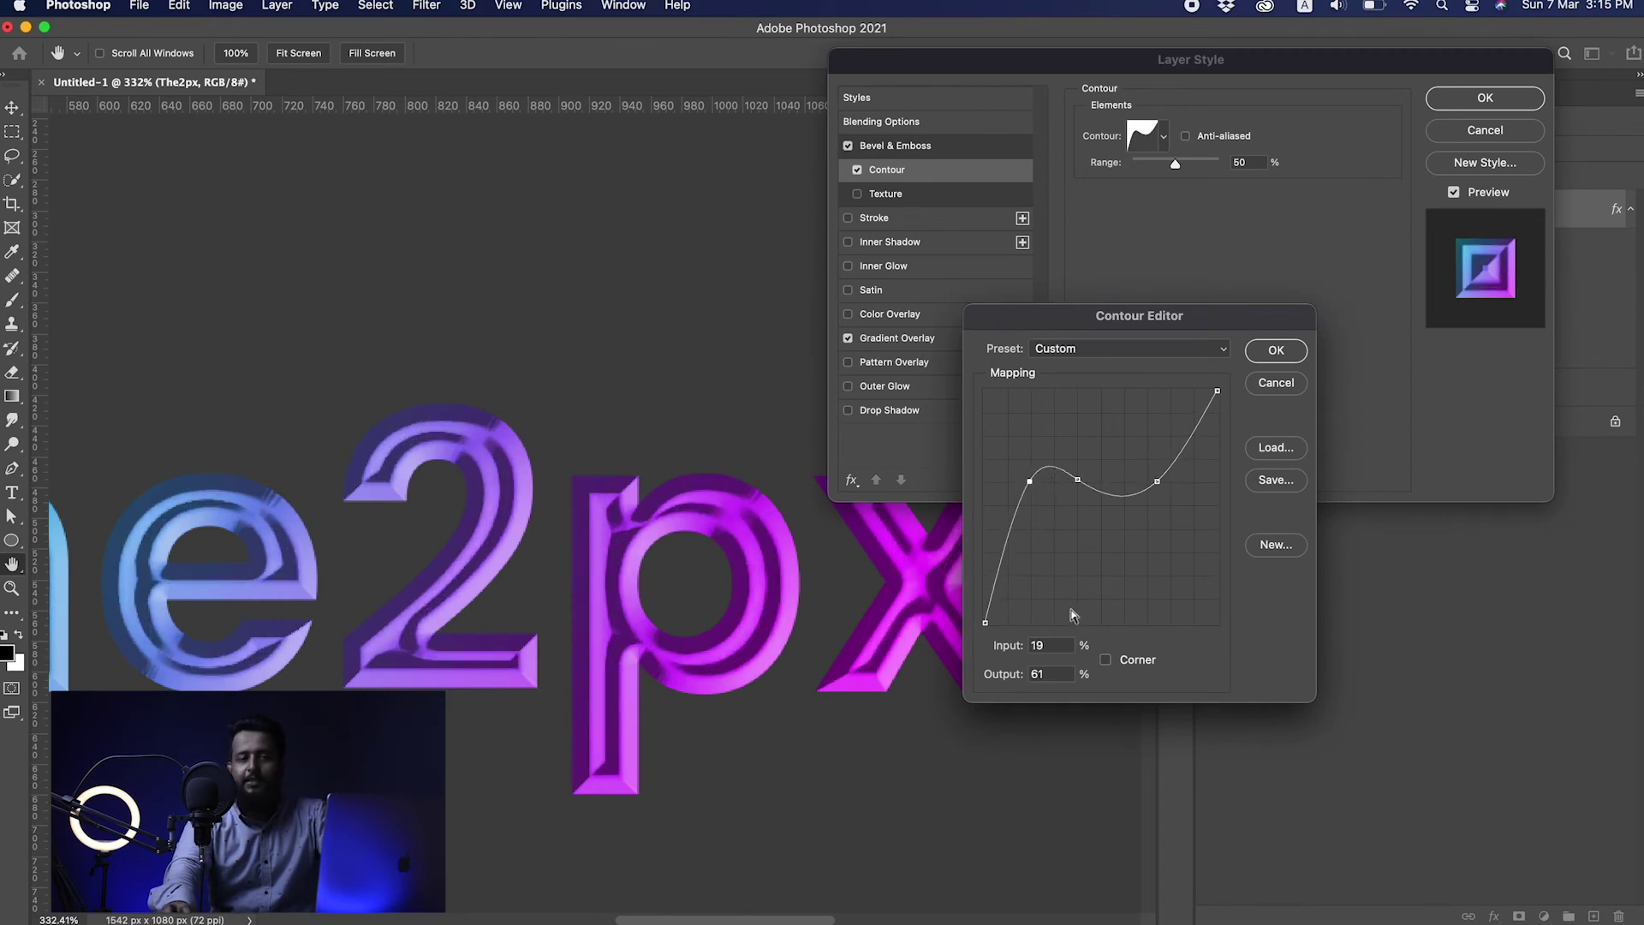
left_click(1277, 353)
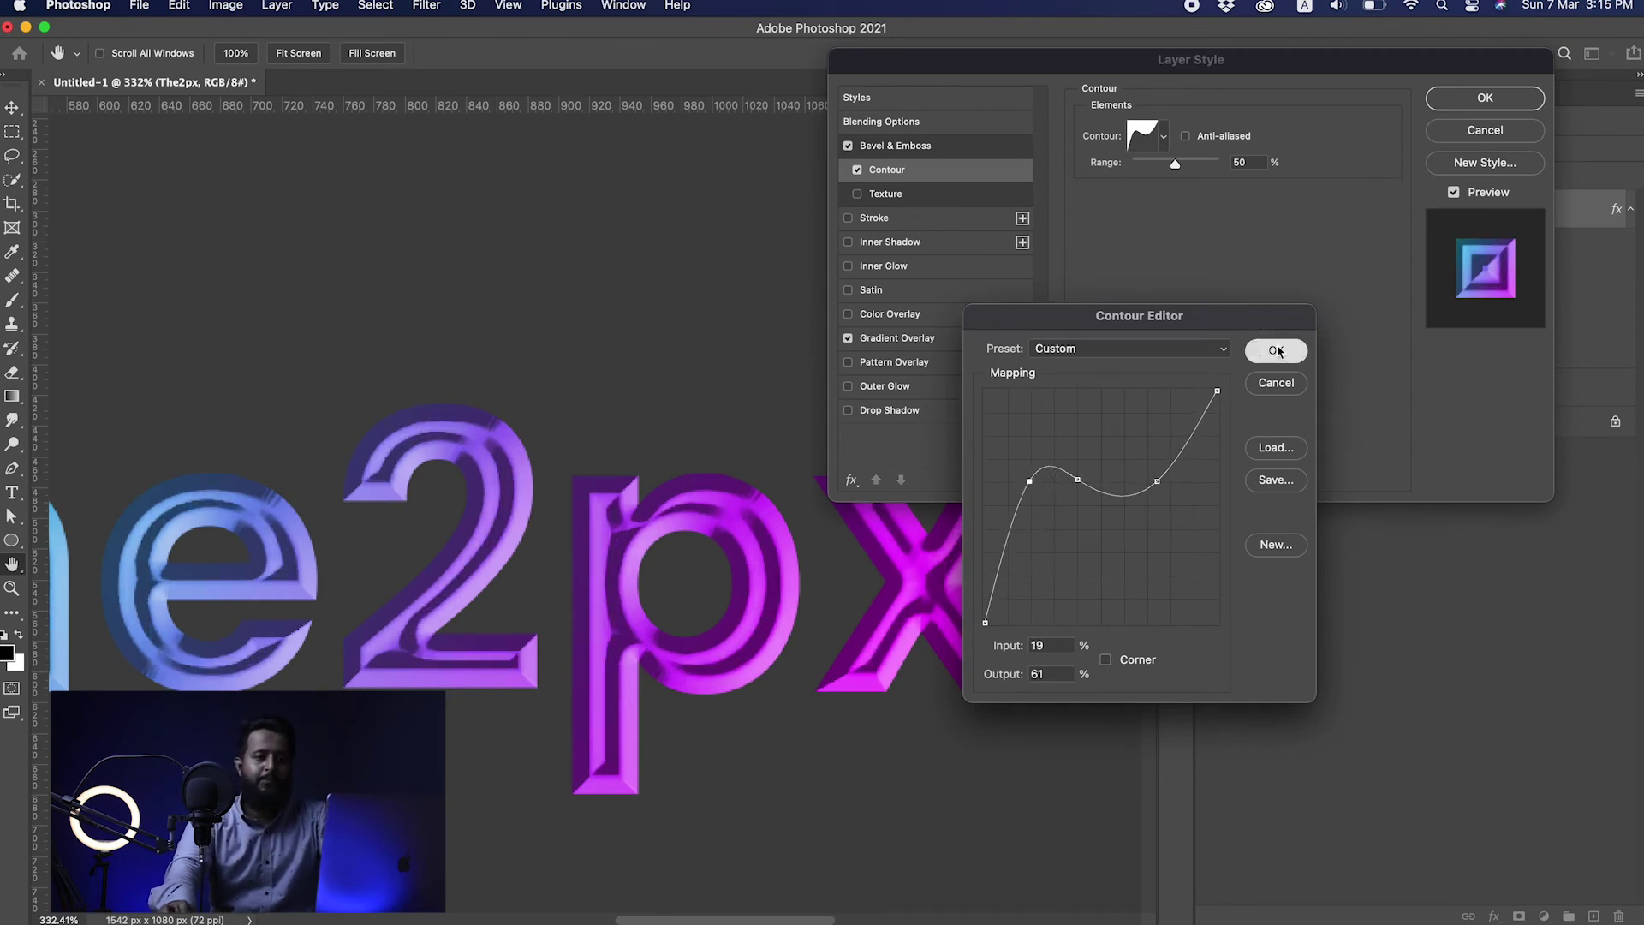
left_click(858, 170)
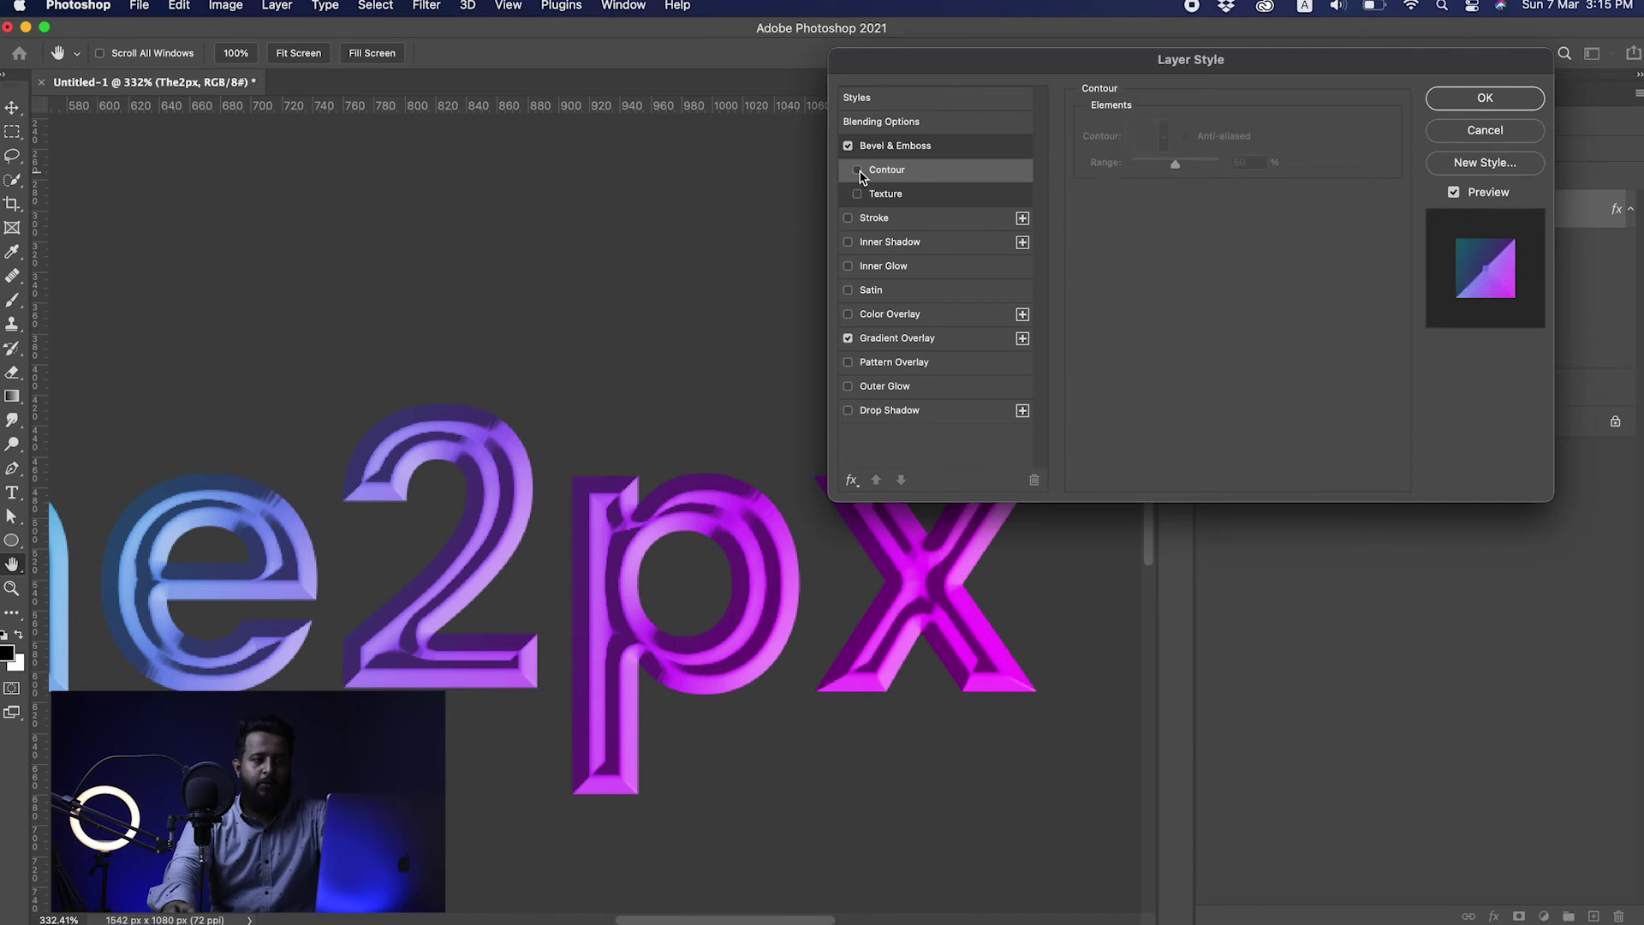
left_click(900, 147)
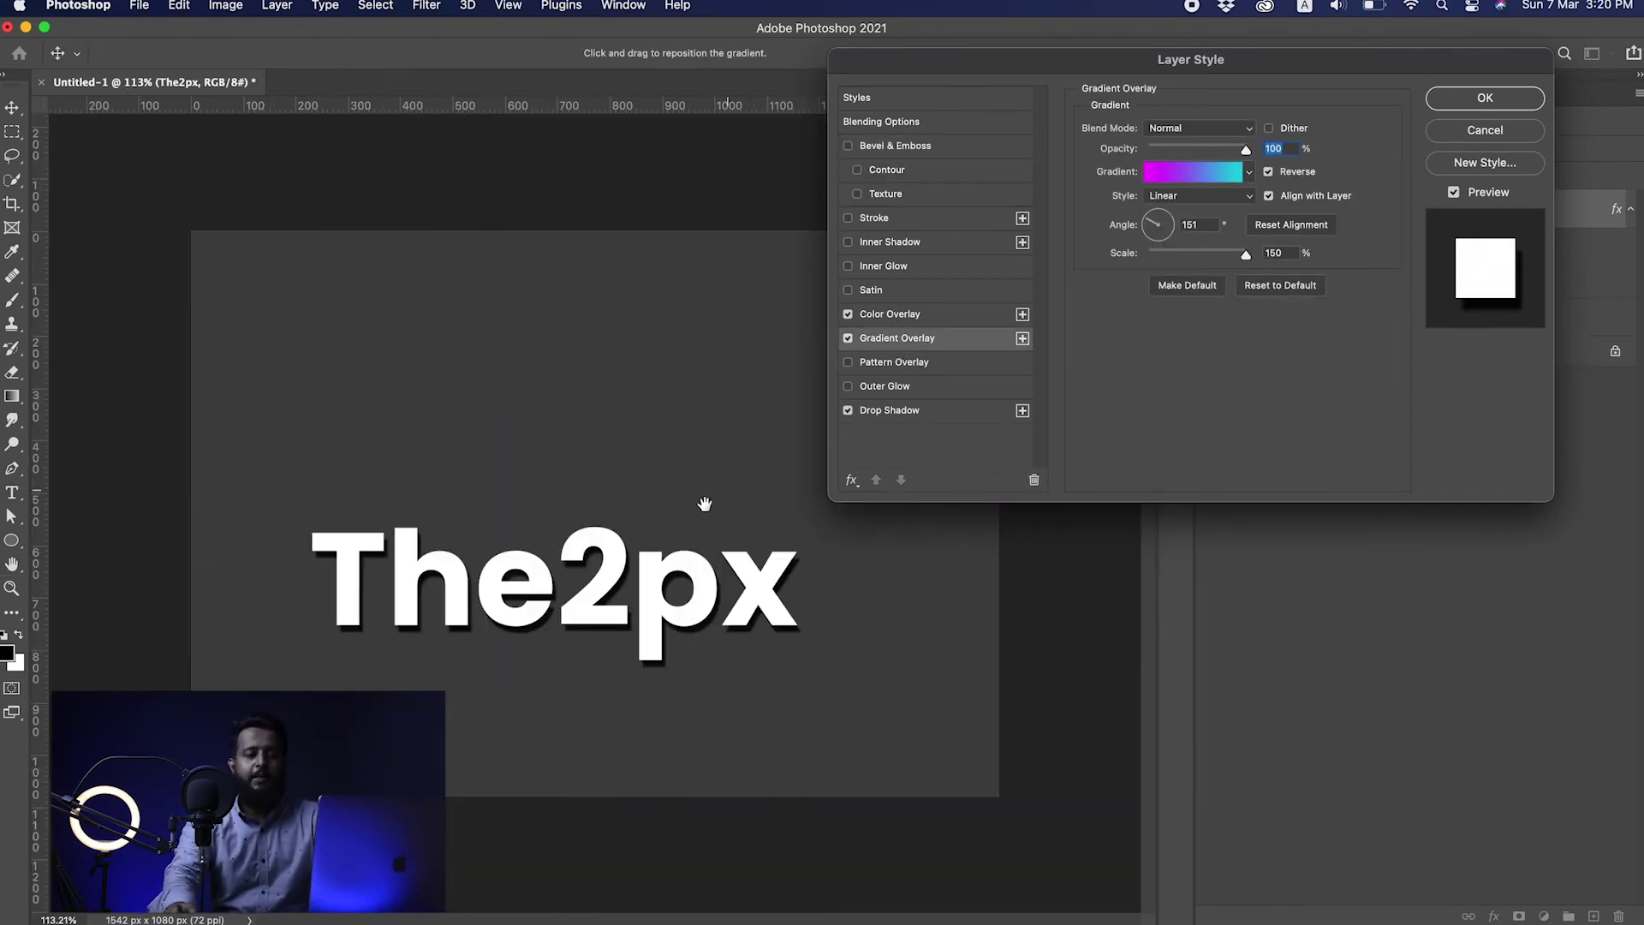
Change the Color Overlay of the The2px text to bright red.
left_click_drag(724, 531, 762, 529)
left_click_drag(682, 473, 669, 474)
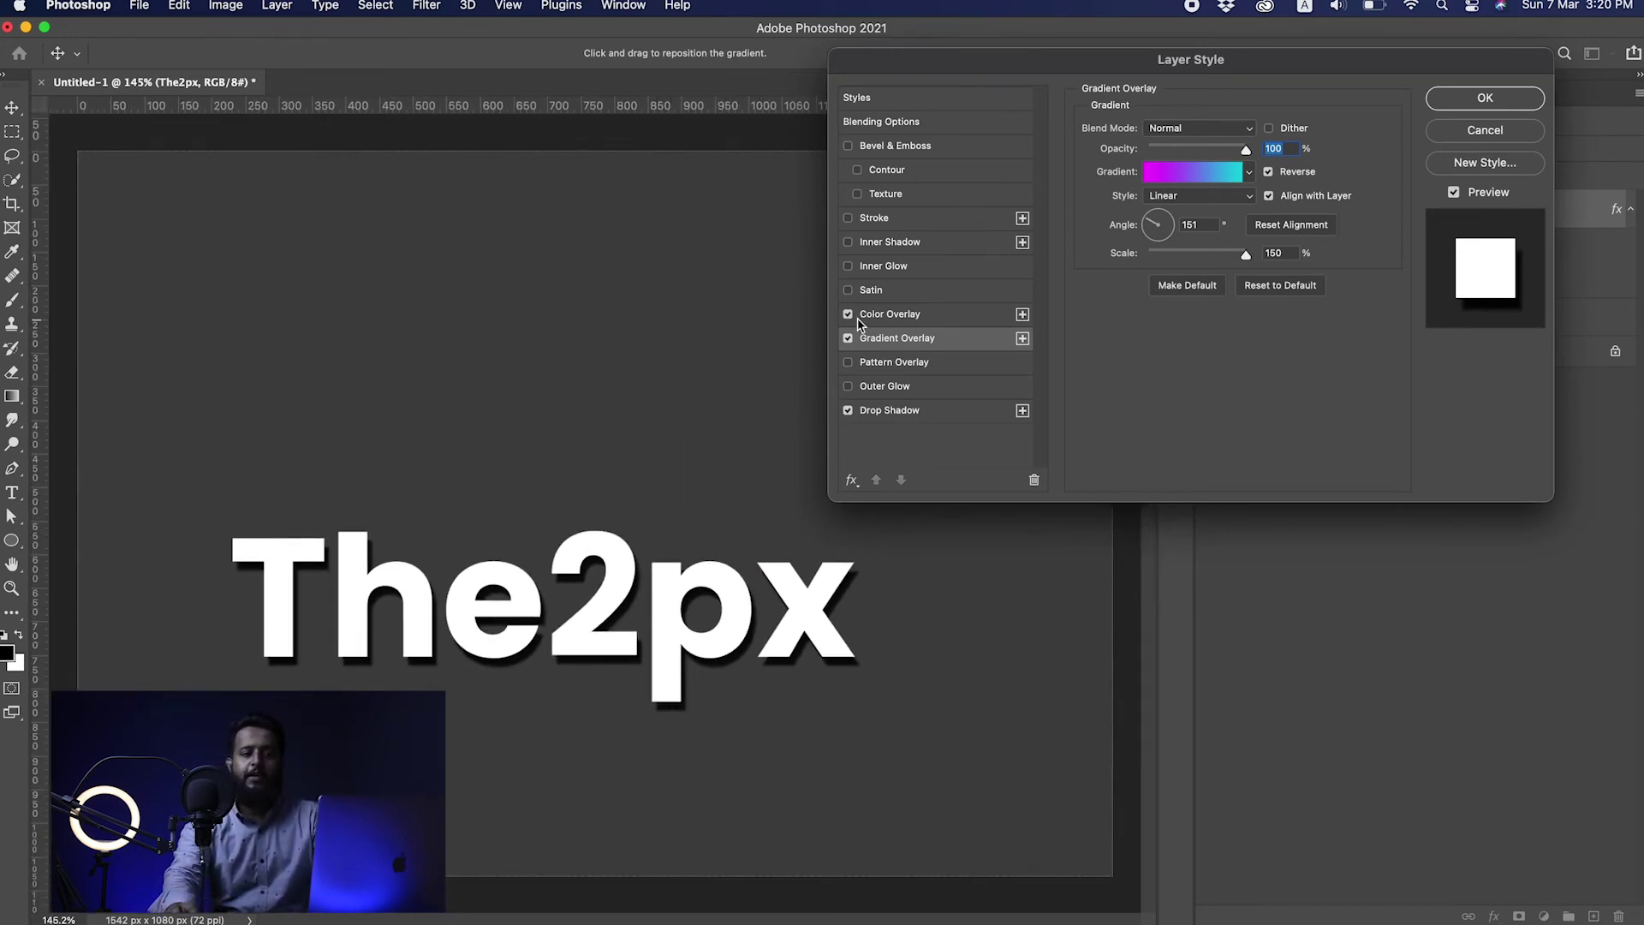
left_click(902, 320)
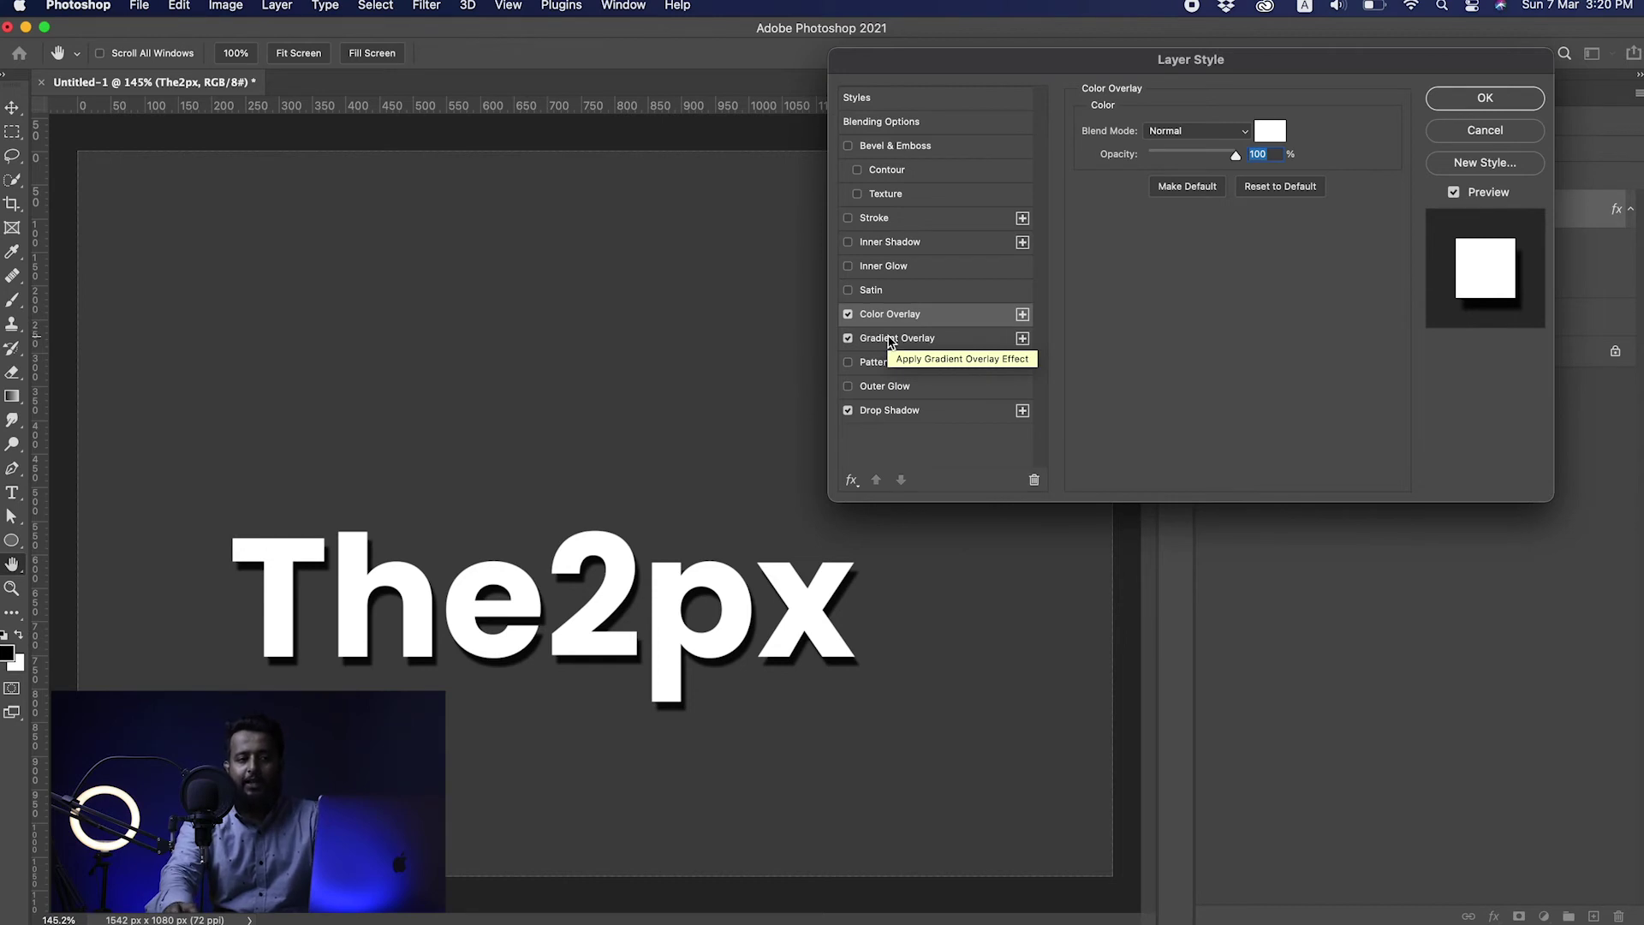
left_click(1270, 131)
left_click(1156, 265)
left_click(1366, 255)
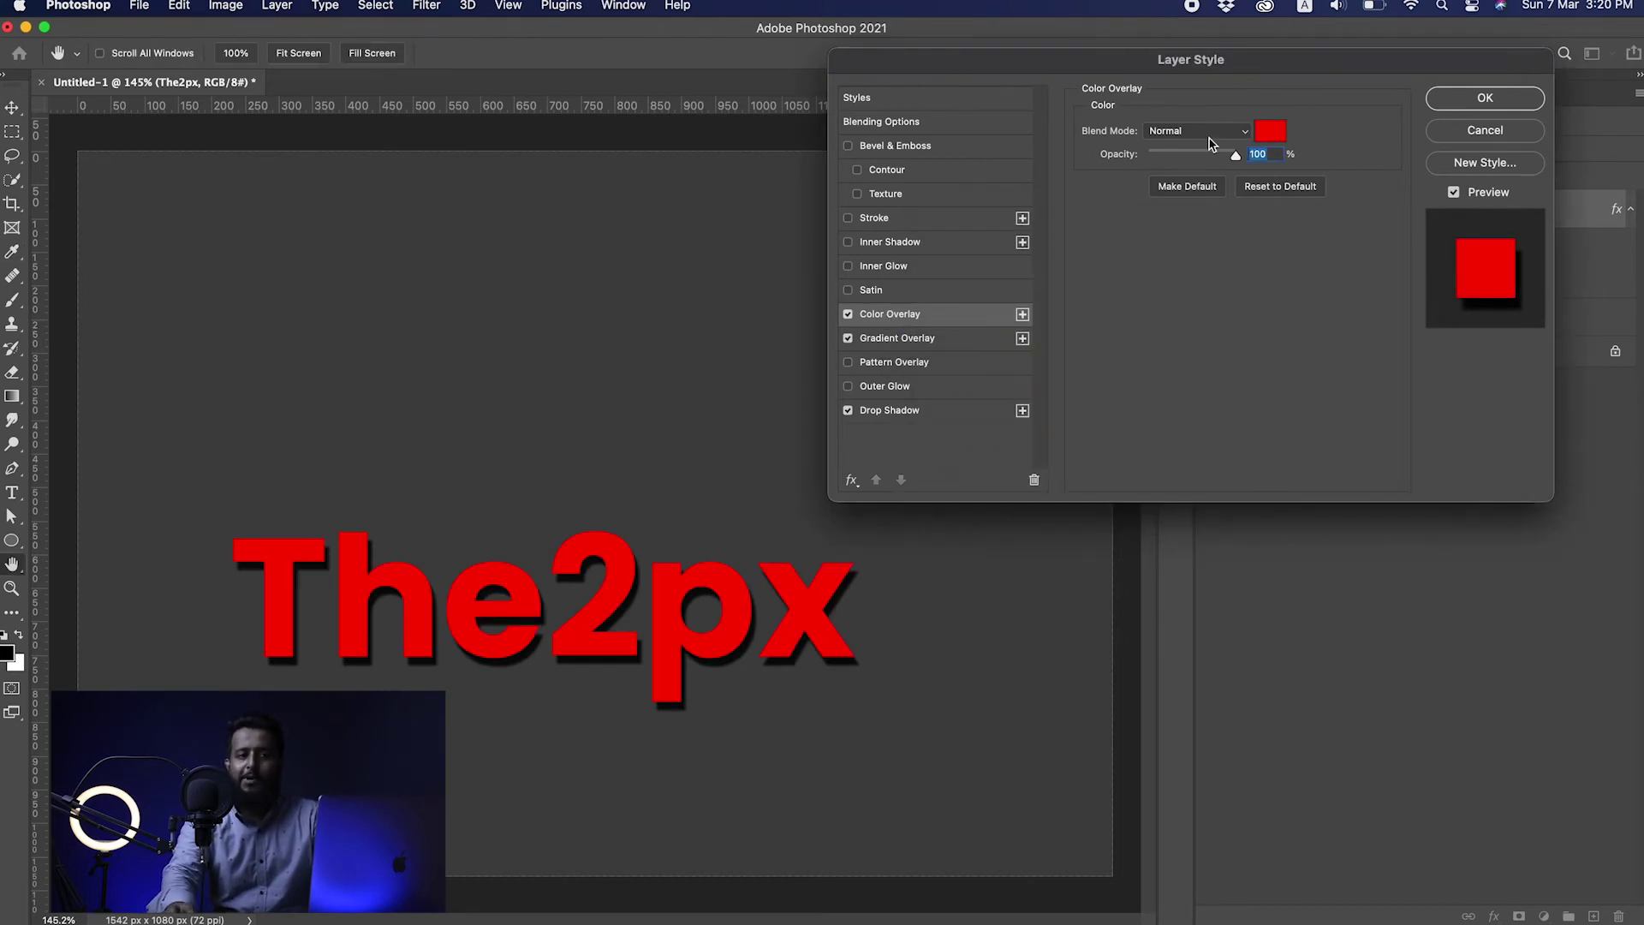
Set the Color Overlay blend mode to Multiply and try 39% and 22% opacity before restoring 100%.
left_click(1197, 131)
left_click(1171, 195)
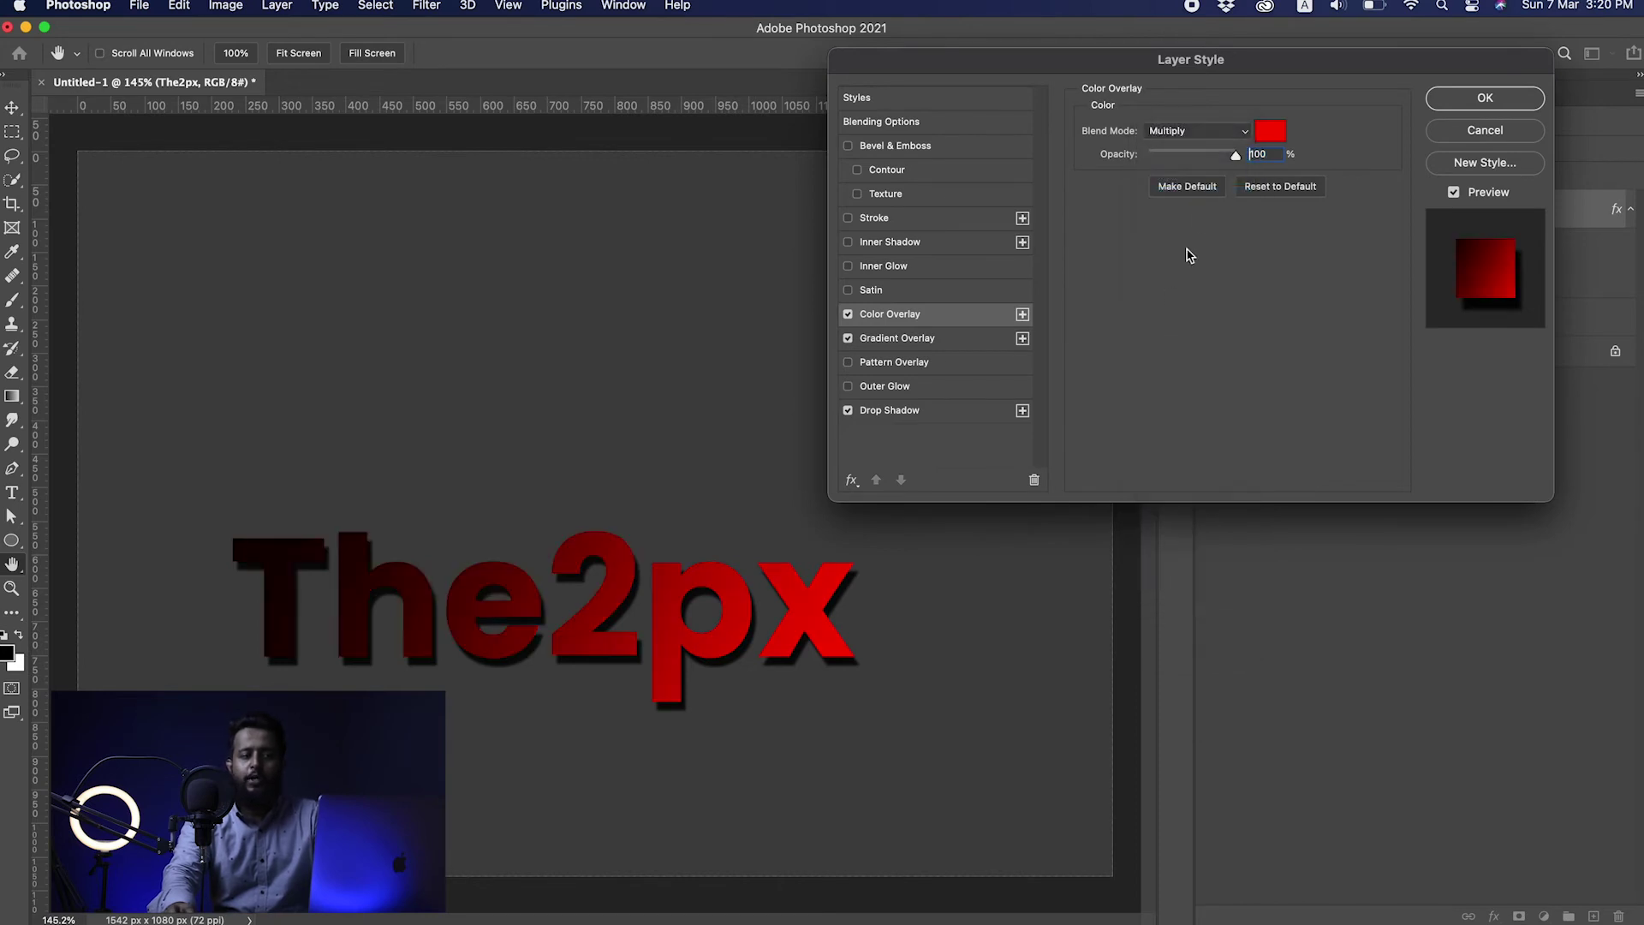
left_click_drag(1220, 159, 1182, 159)
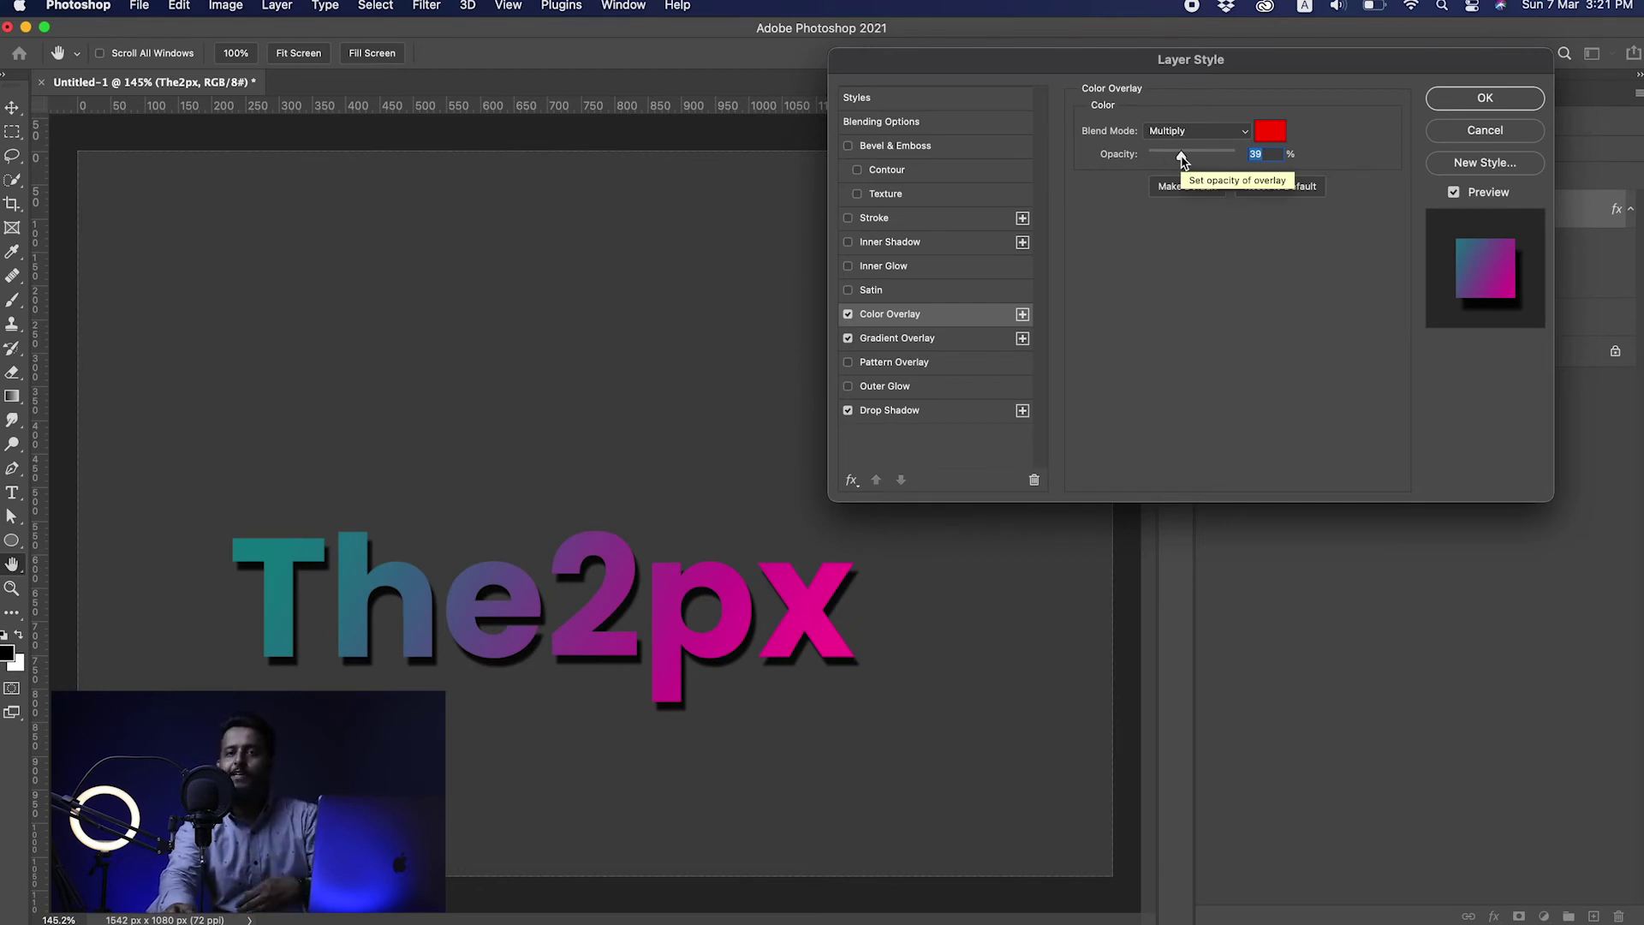
left_click(1182, 159)
type("100")
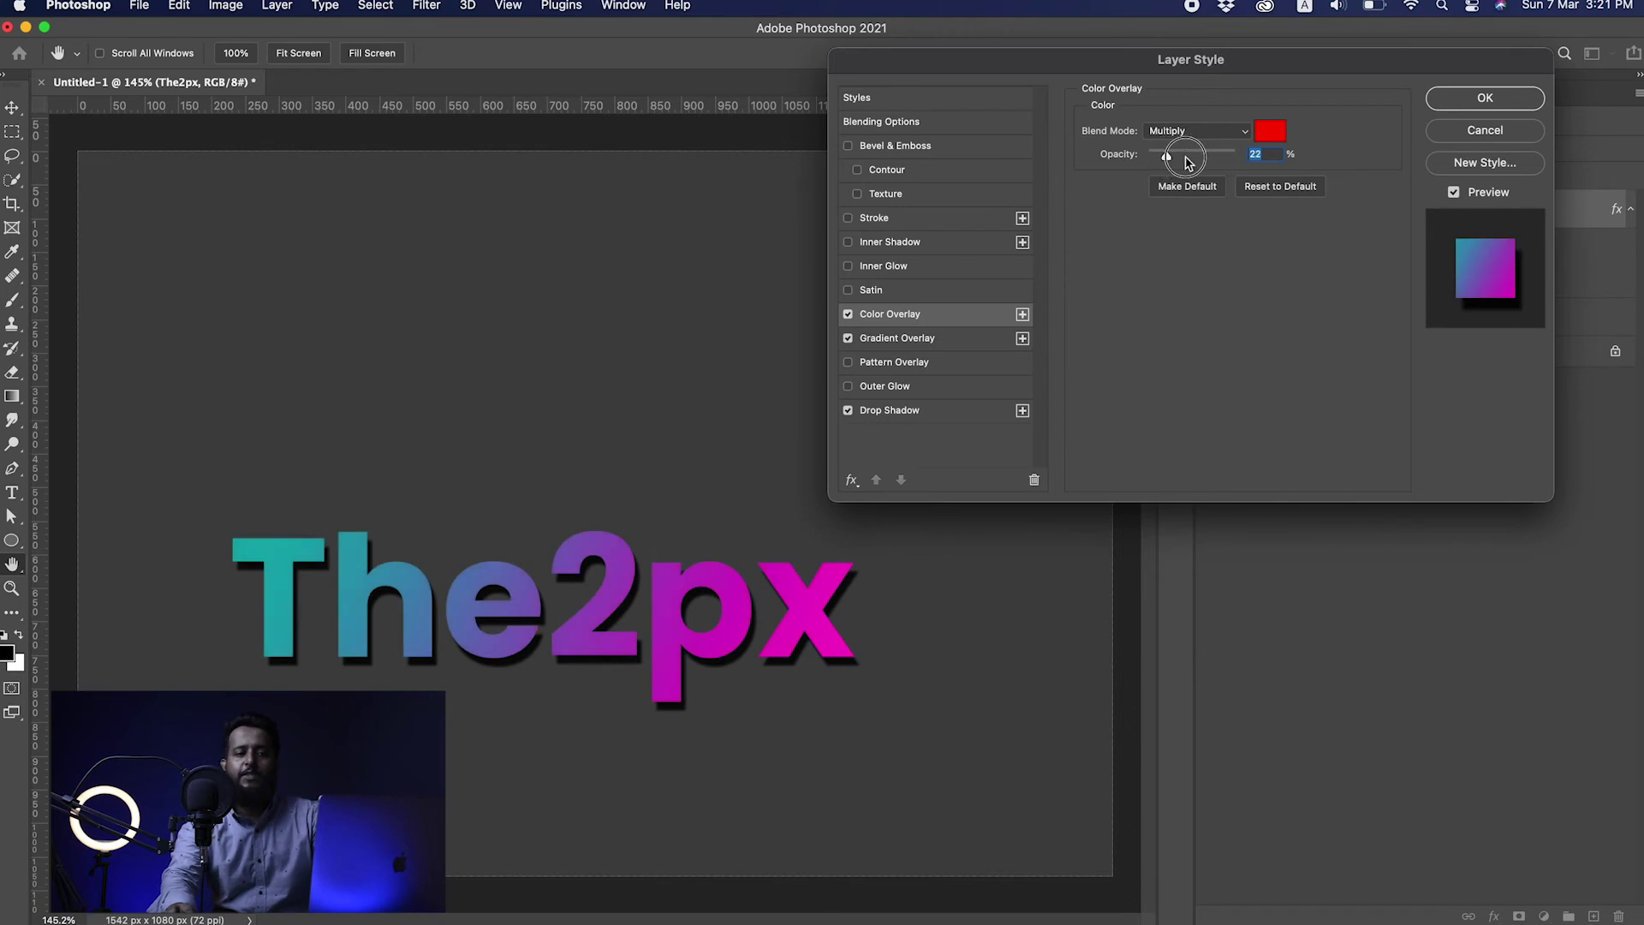
Turn off the text's Color Overlay and apply the layer style.
left_click(848, 314)
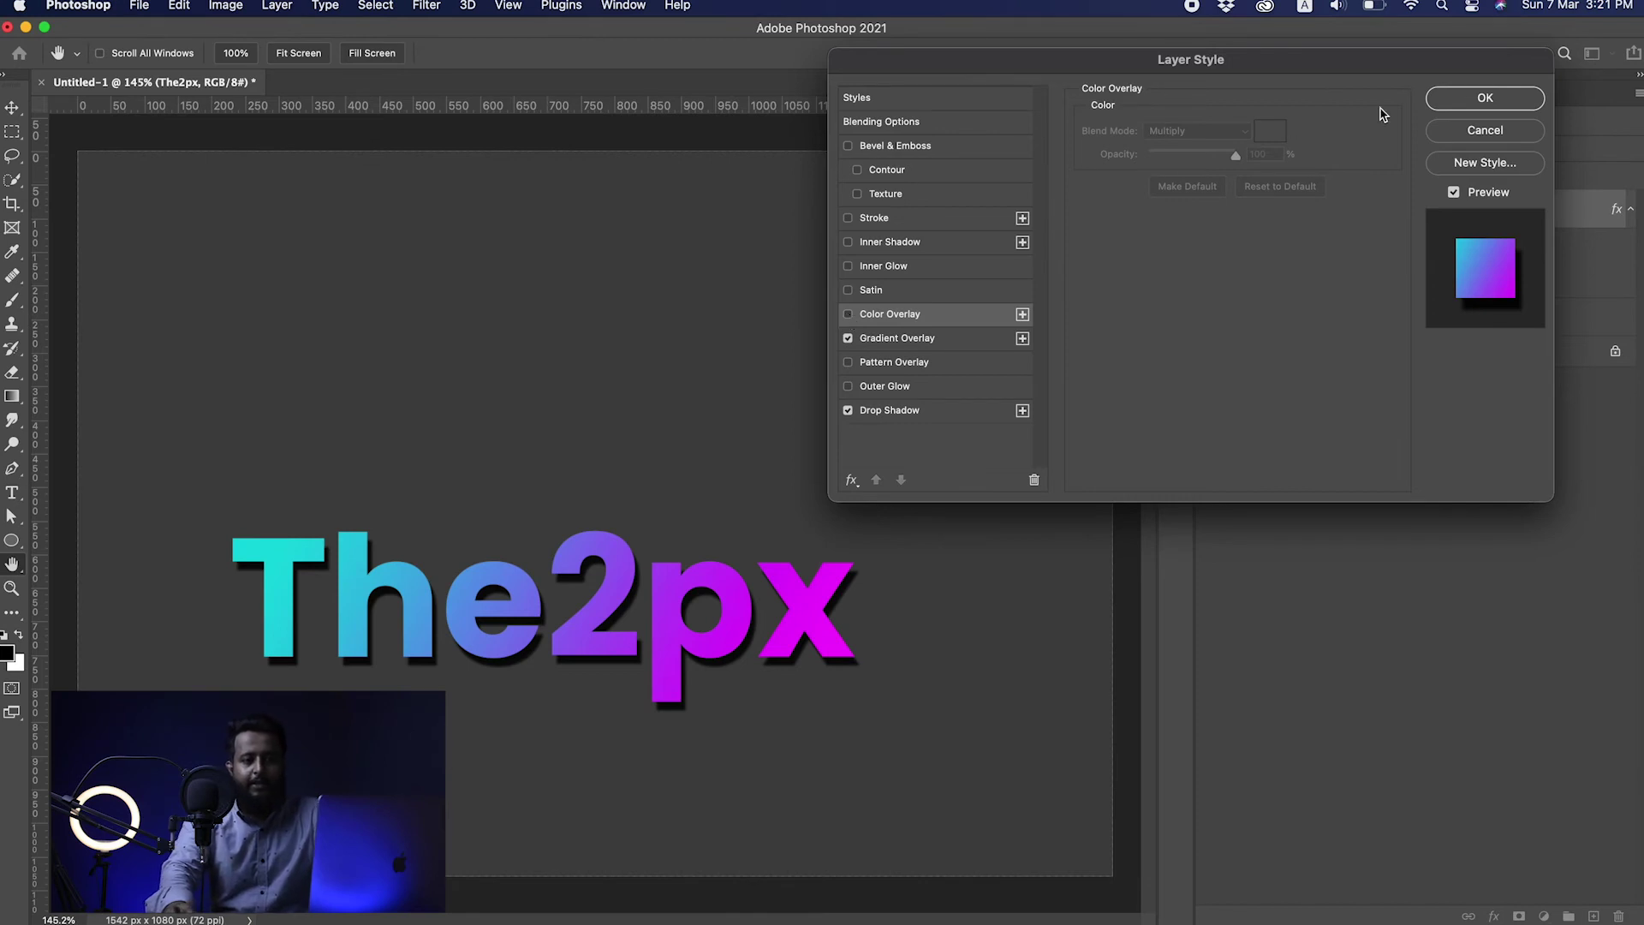
left_click(1485, 100)
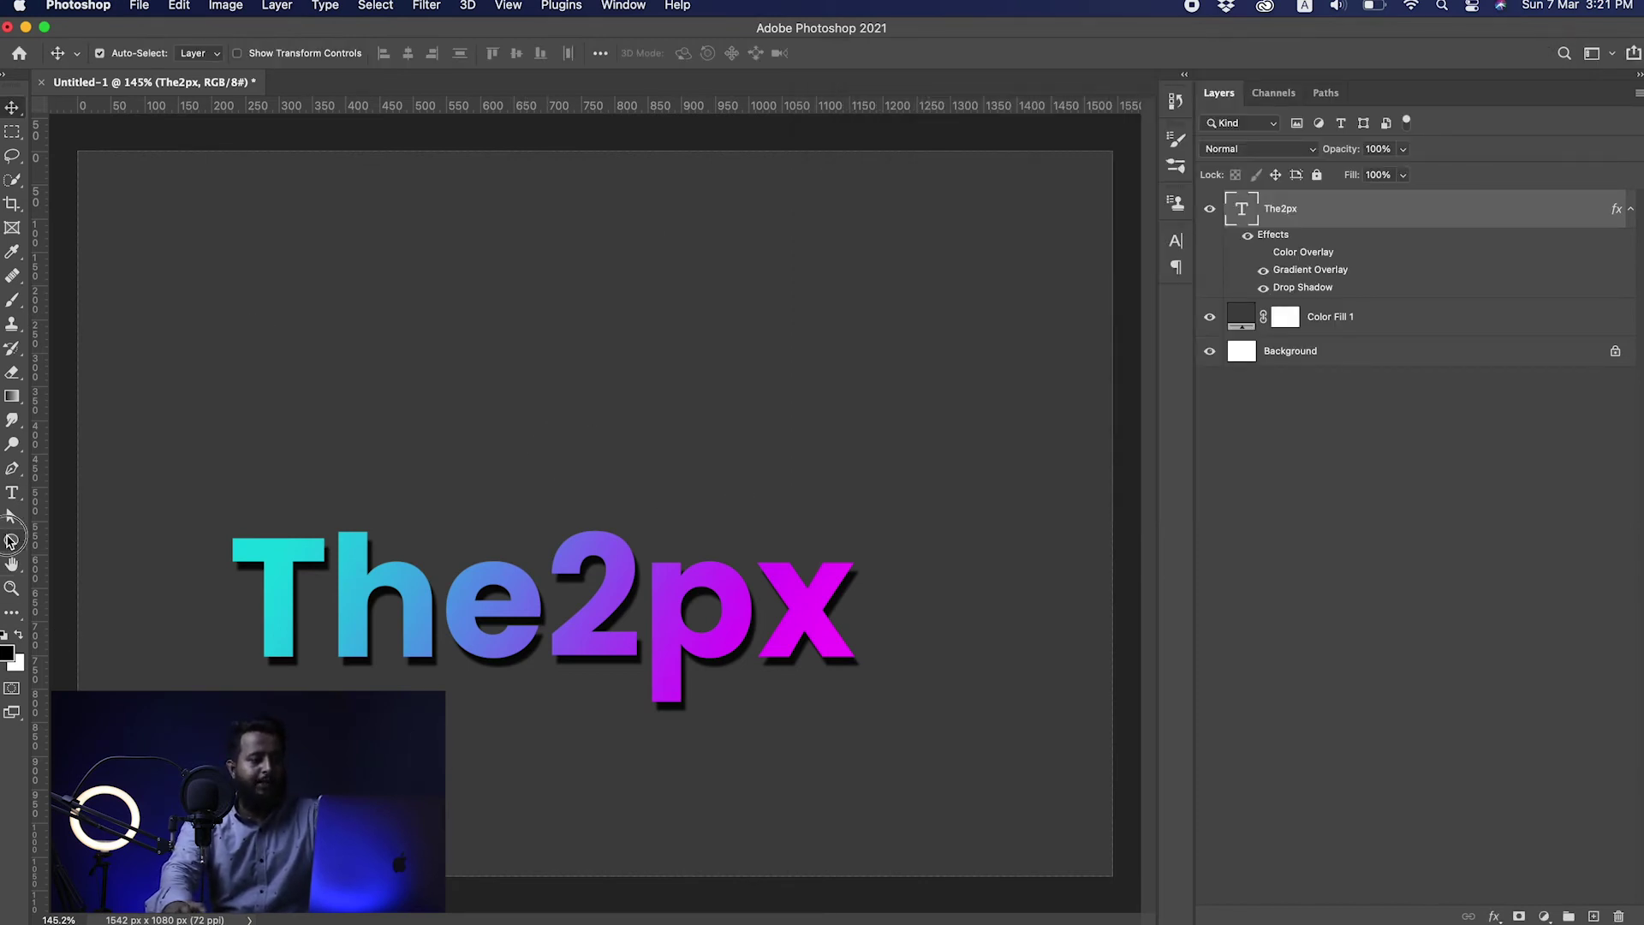
Draw a circle about 344 px wide above the text, shift it left and fill it with white.
left_click(12, 540)
left_click_drag(715, 233, 928, 439)
key("v")
left_click_drag(738, 348, 587, 367)
left_click(592, 367)
key("super+BackSpace")
key("super+equal")
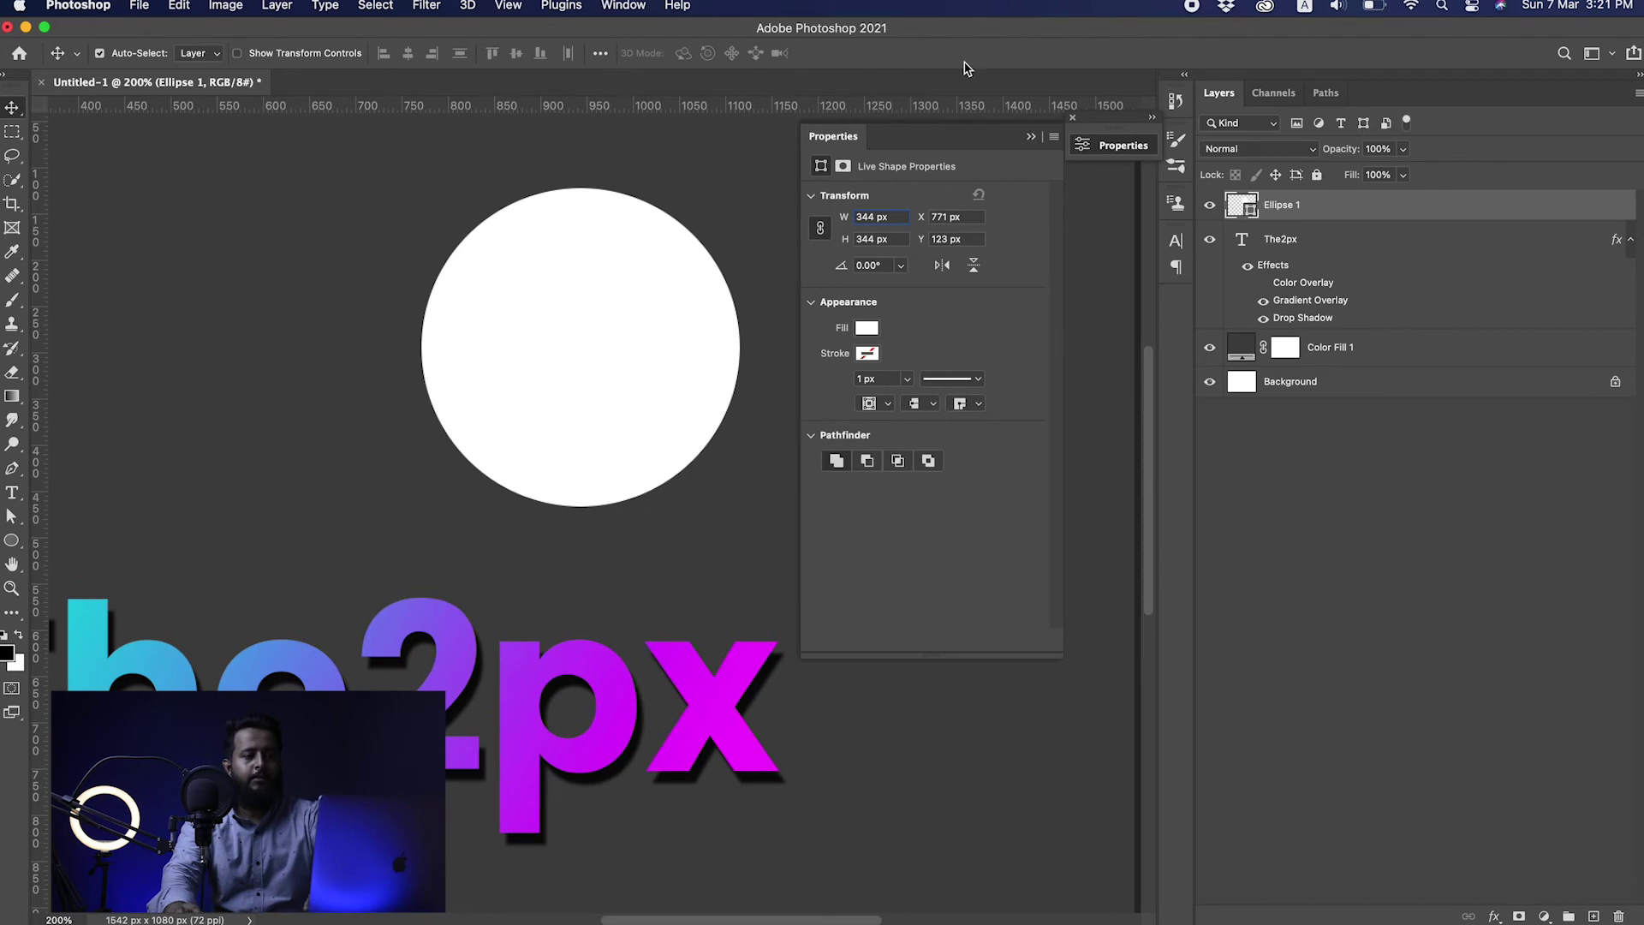
Close the circle's shape properties and nudge the circle slightly right and down.
right_click(908, 139)
left_click(942, 167)
left_click_drag(652, 323, 676, 330)
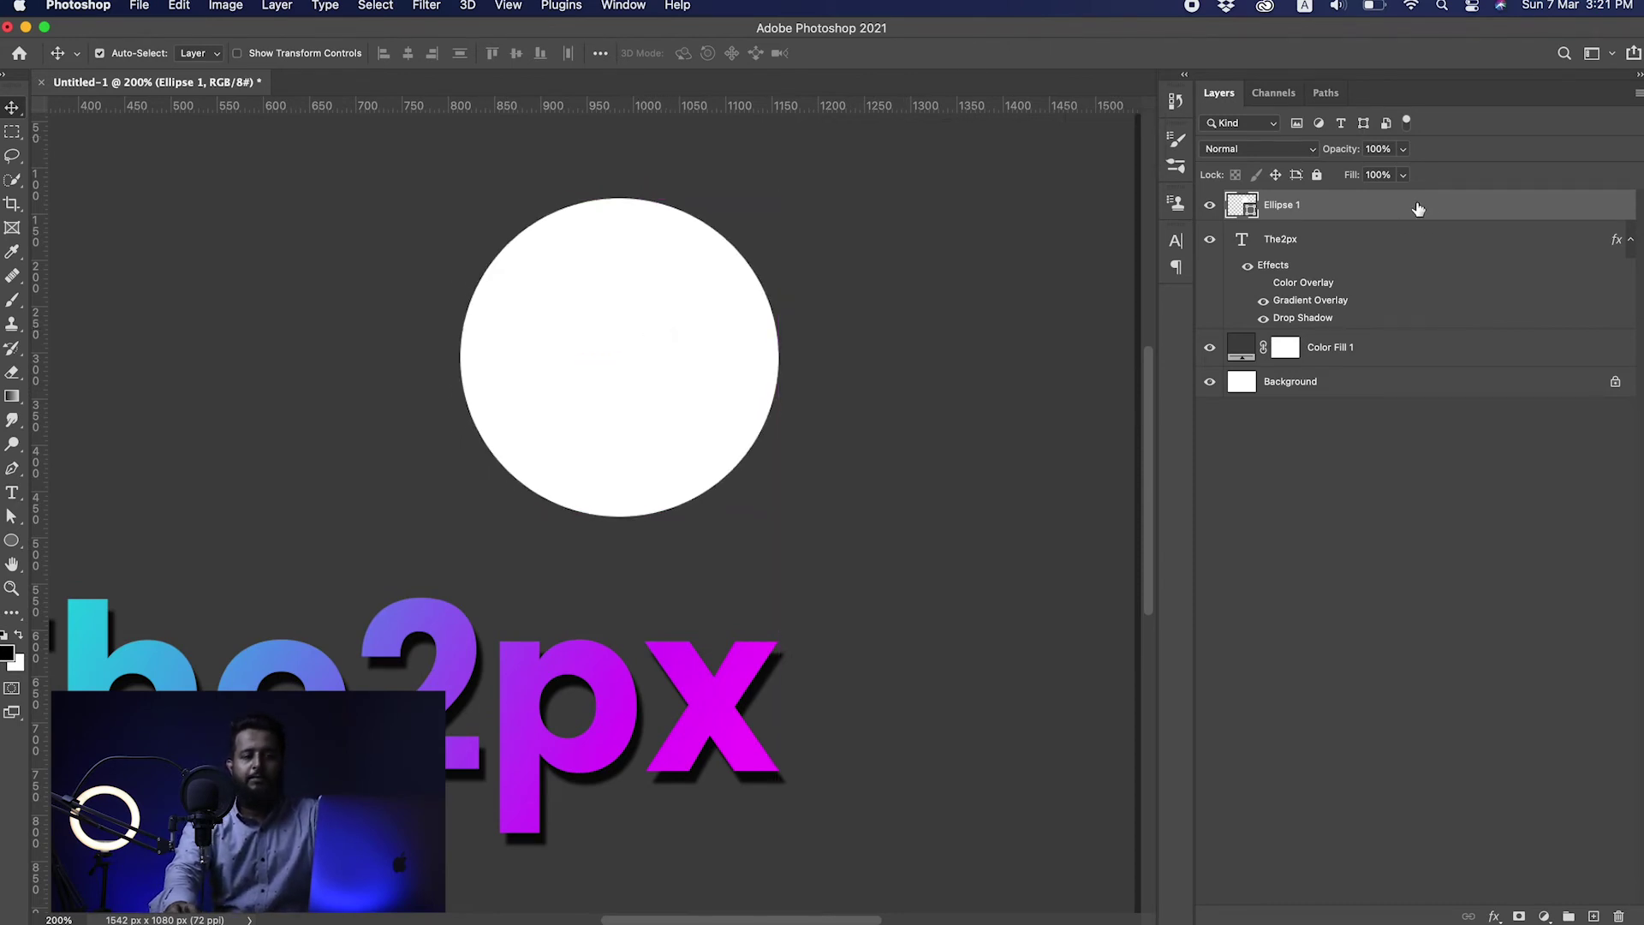
Add a Drop Shadow to the circle and try a -40° global light angle before setting it to 136°.
double_click(1418, 209)
left_click(895, 410)
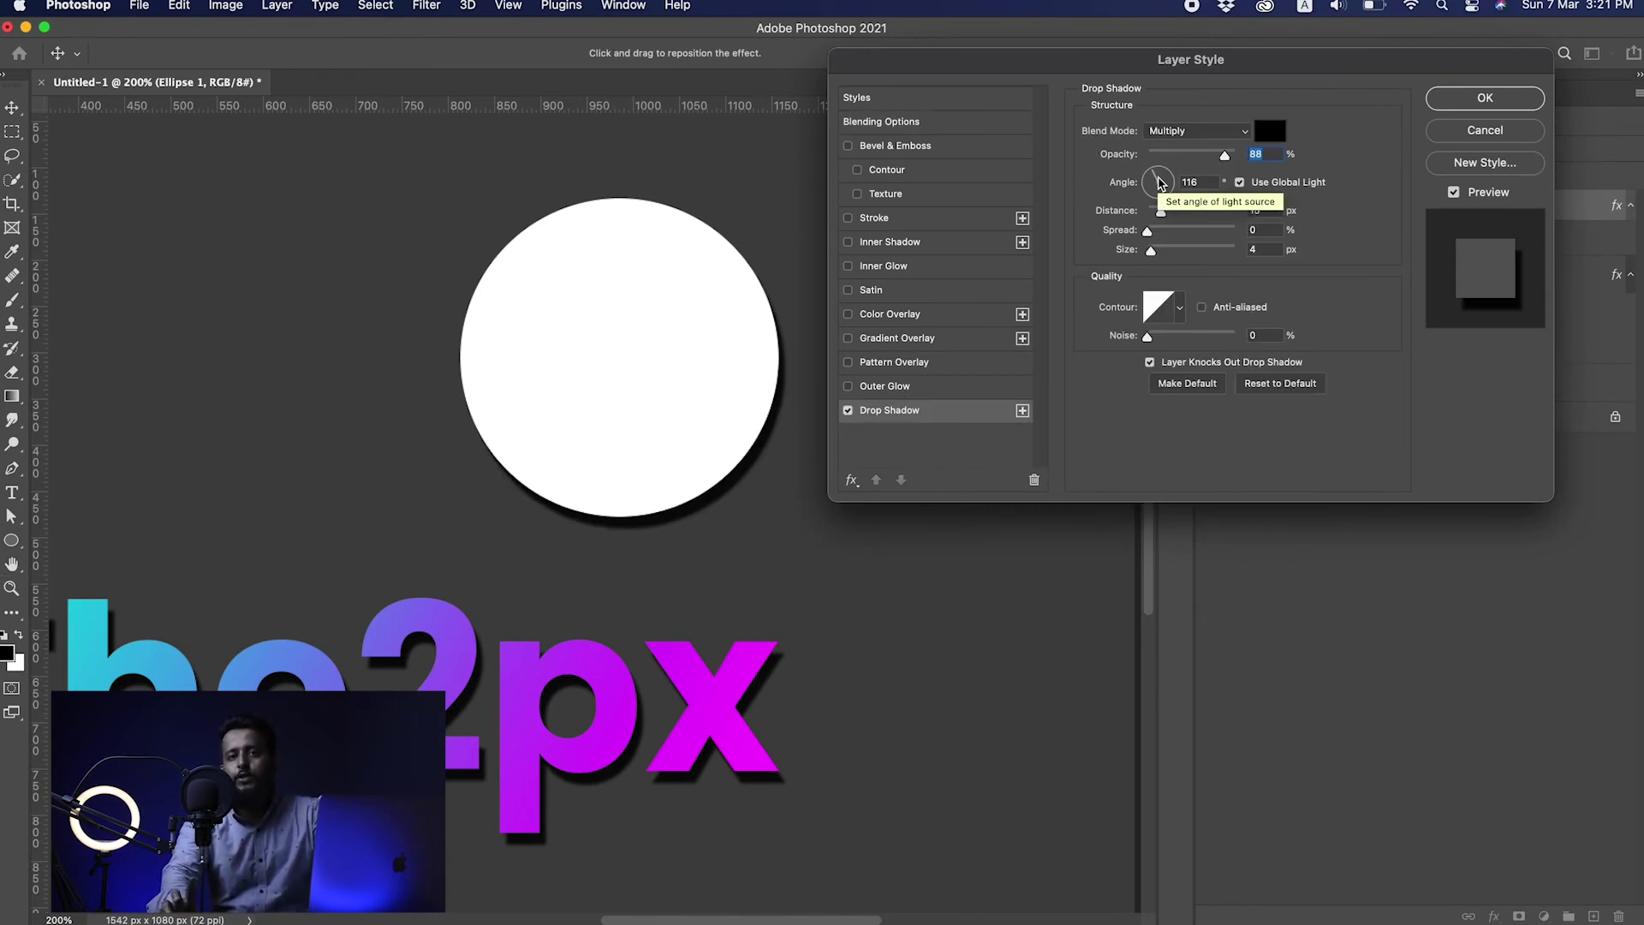
left_click_drag(1161, 182, 1170, 195)
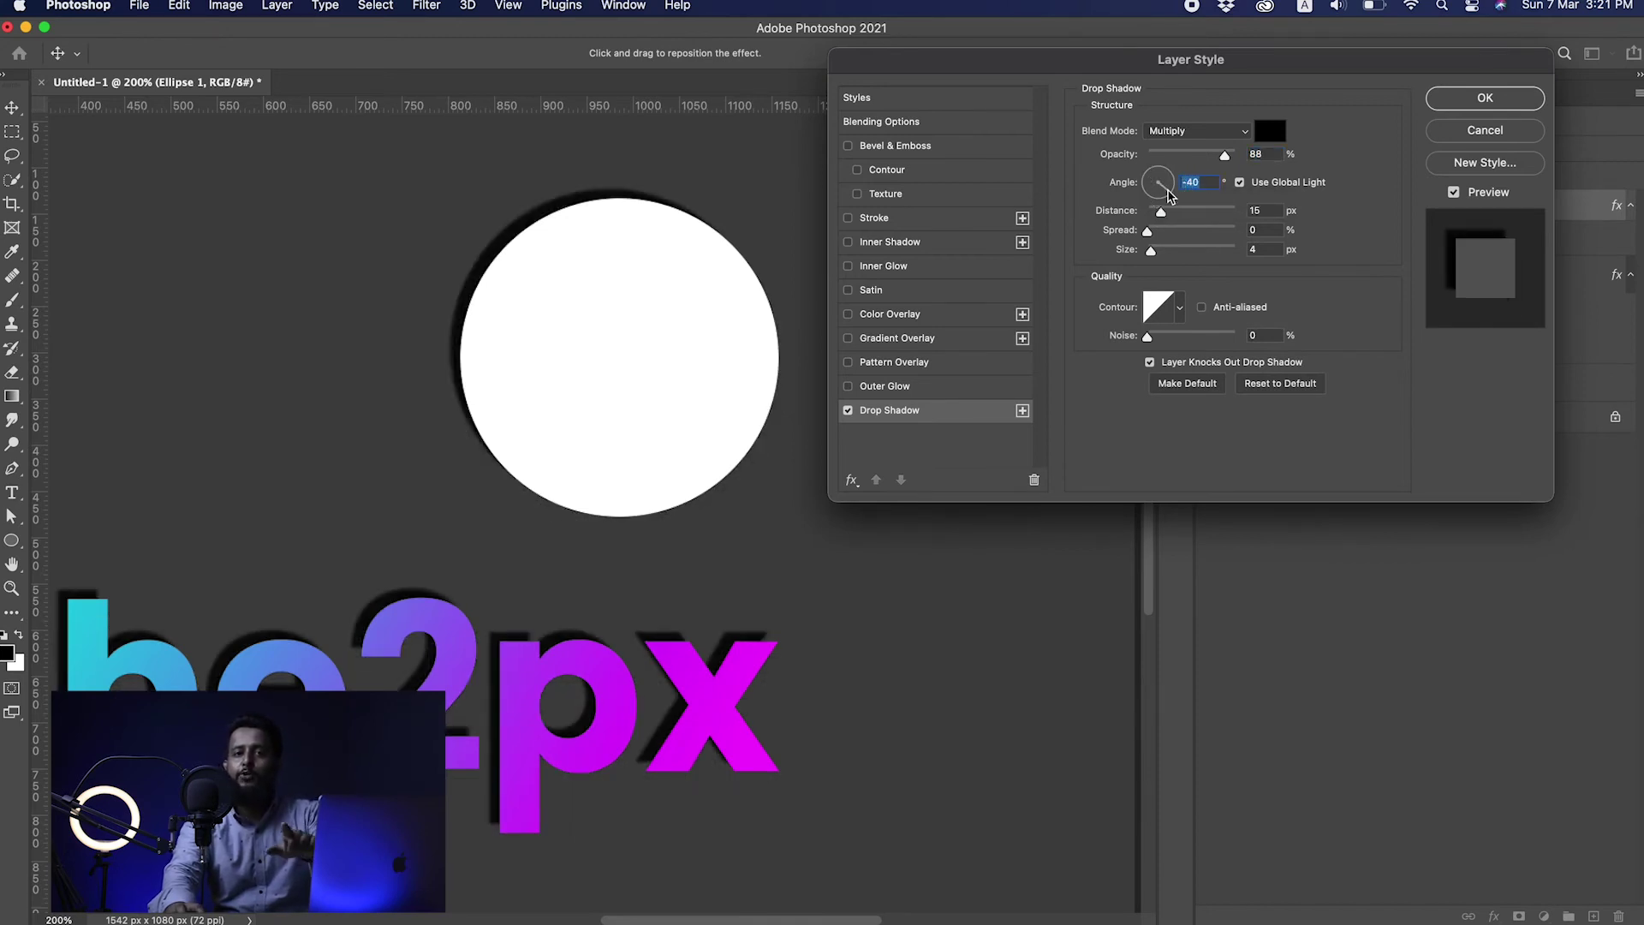
left_click_drag(1170, 195, 1149, 177)
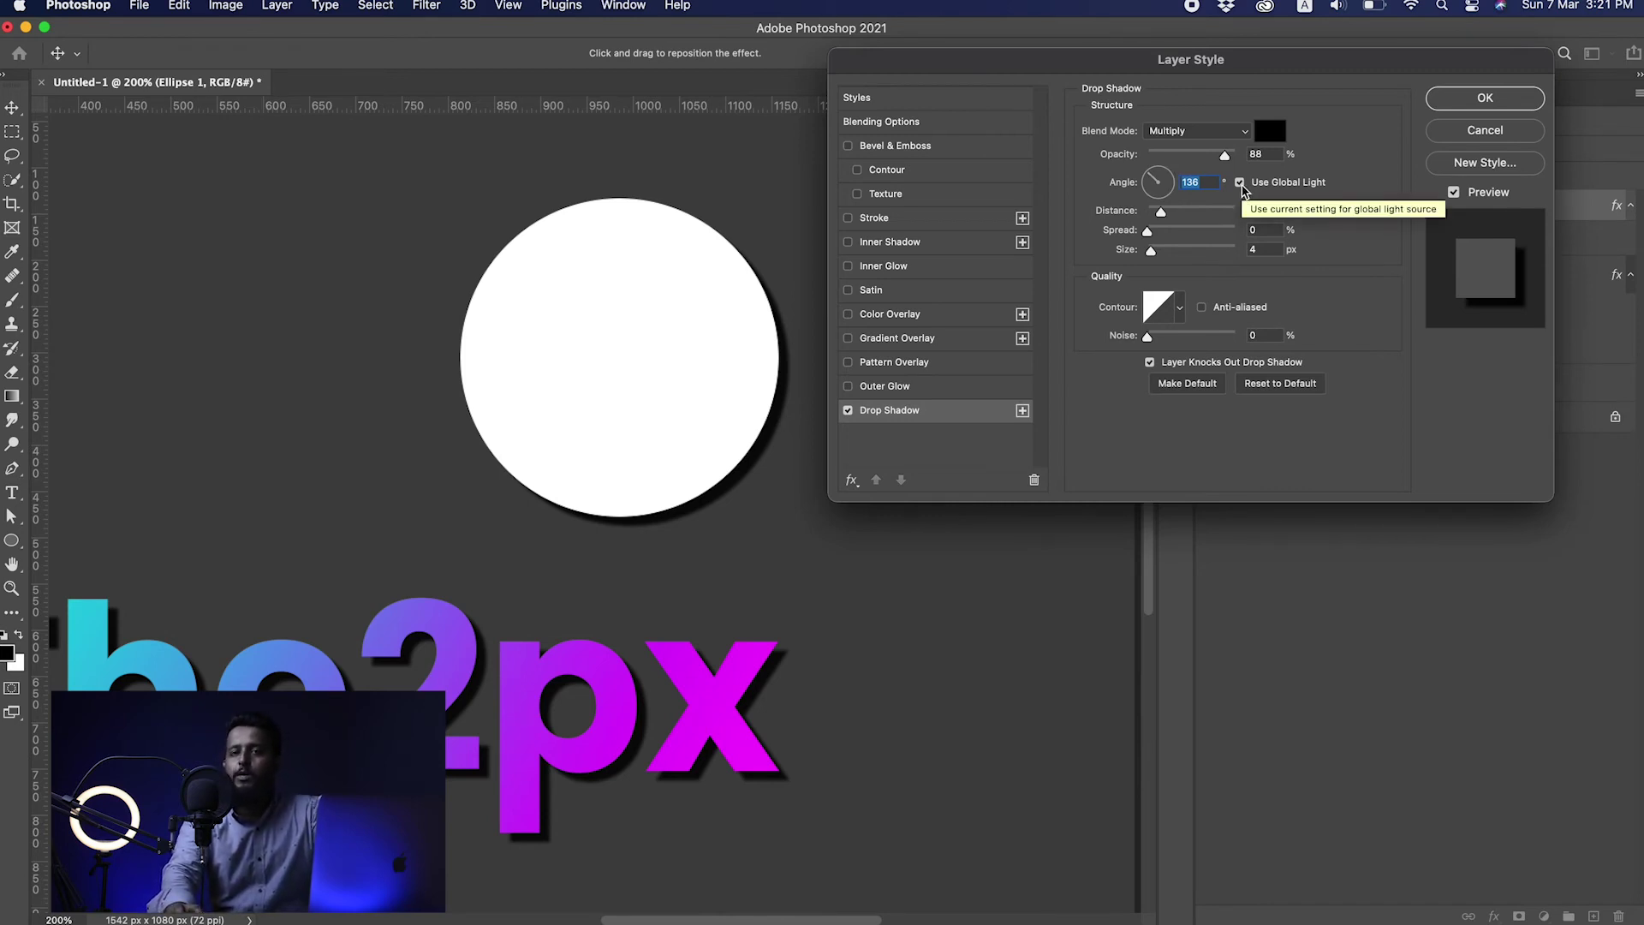
Turn off Use Global Light for the circle's shadow and try its own angles of 153° and 138°.
left_click(1240, 183)
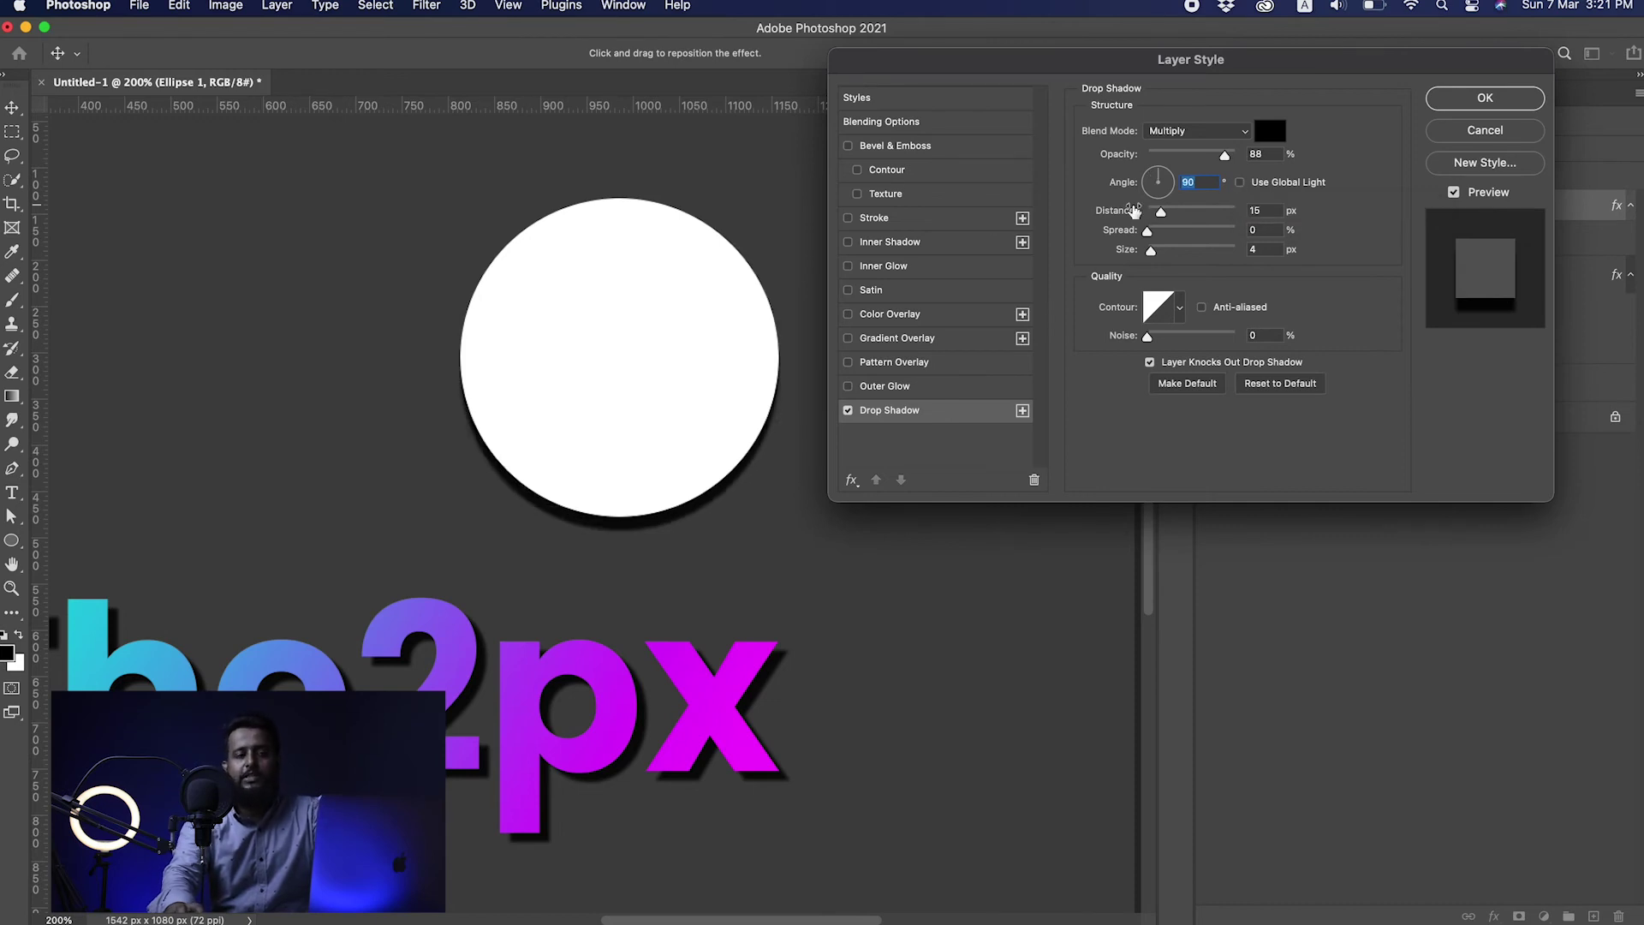
left_click_drag(1158, 175, 1125, 169)
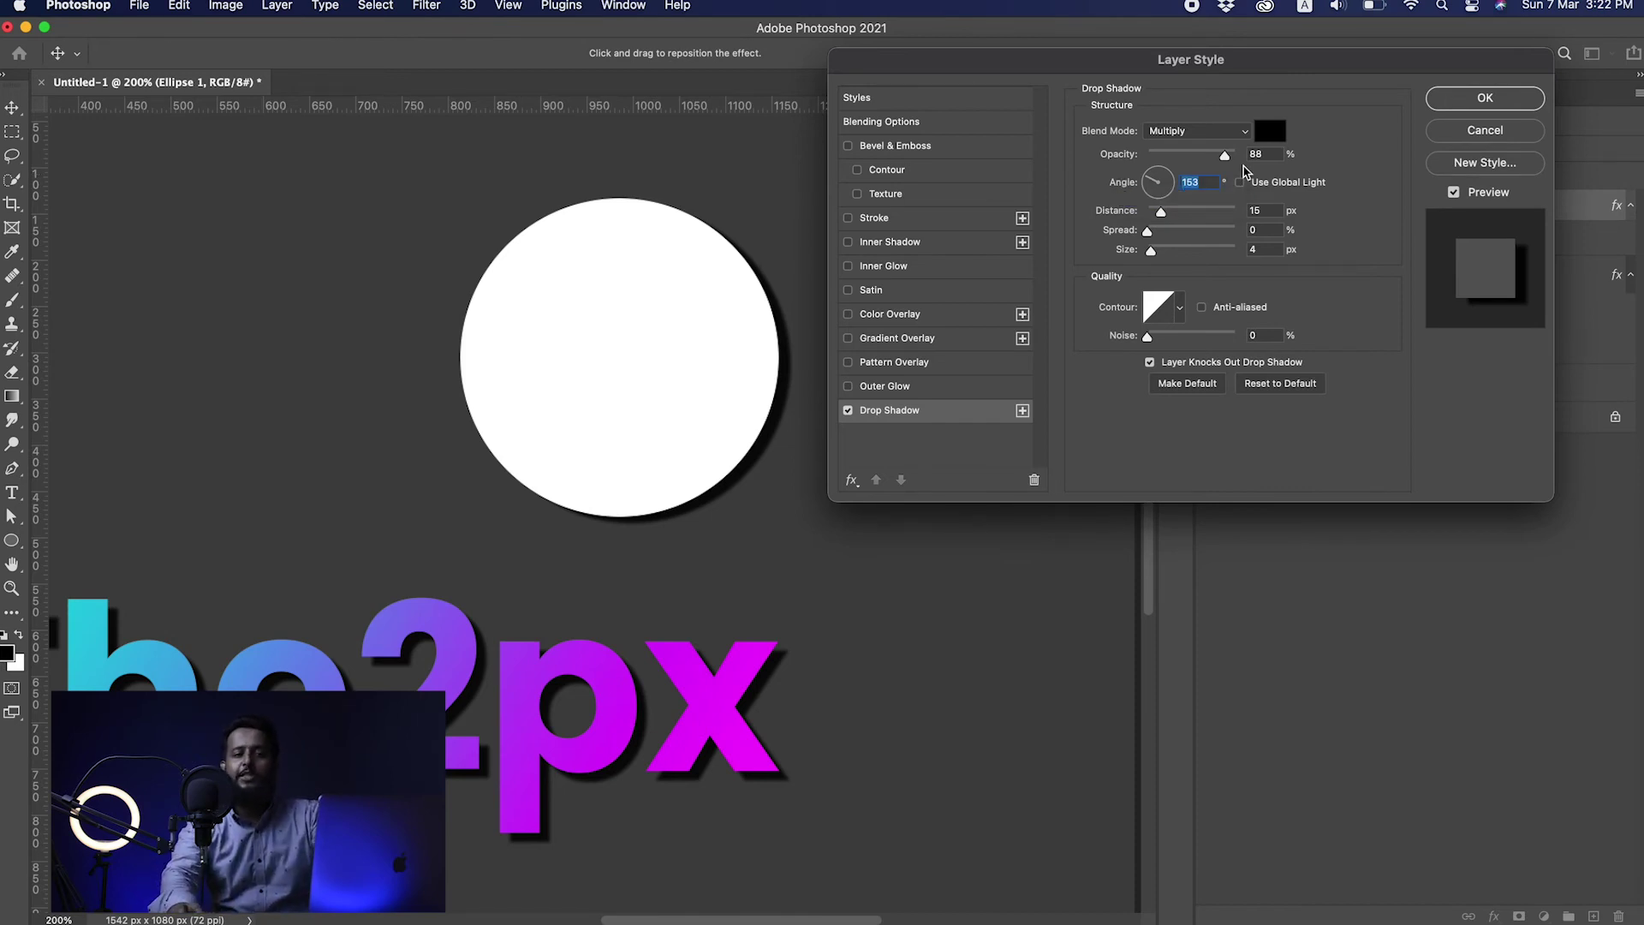
left_click(1152, 177)
left_click_drag(1149, 176, 1152, 174)
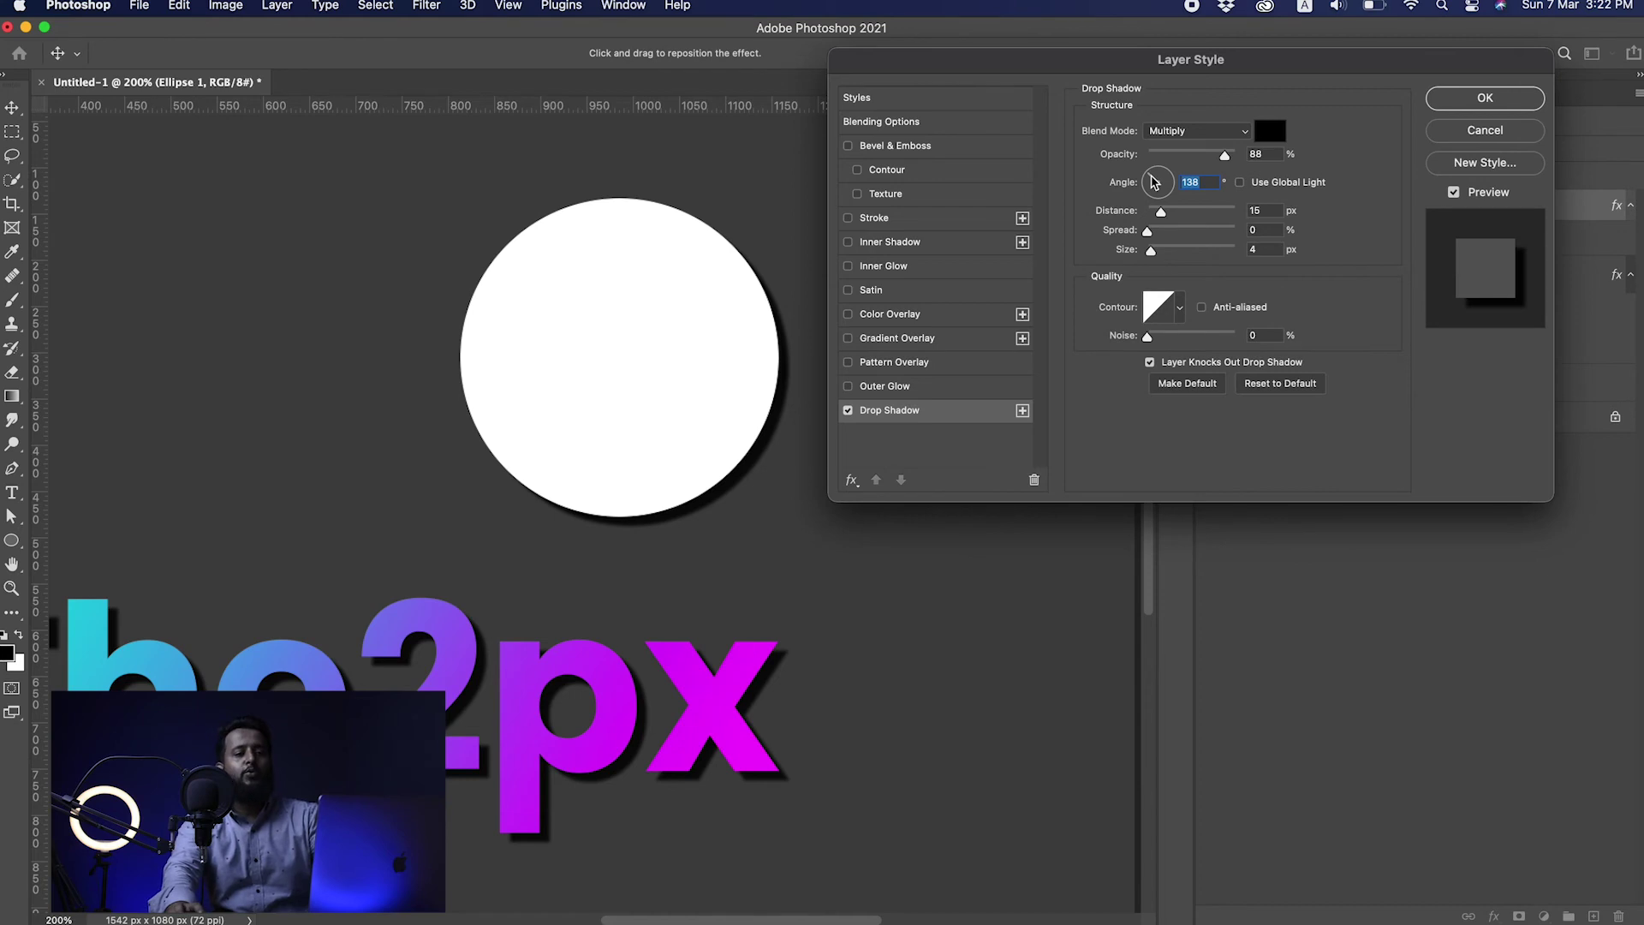
Re-enable Use Global Light for the circle's shadow, set the angle to 132° and apply the style.
left_click(1240, 182)
mouse_move(1150, 175)
left_mouse_down()
mouse_move(1166, 175)
mouse_move(1160, 198)
mouse_move(1151, 174)
left_mouse_up()
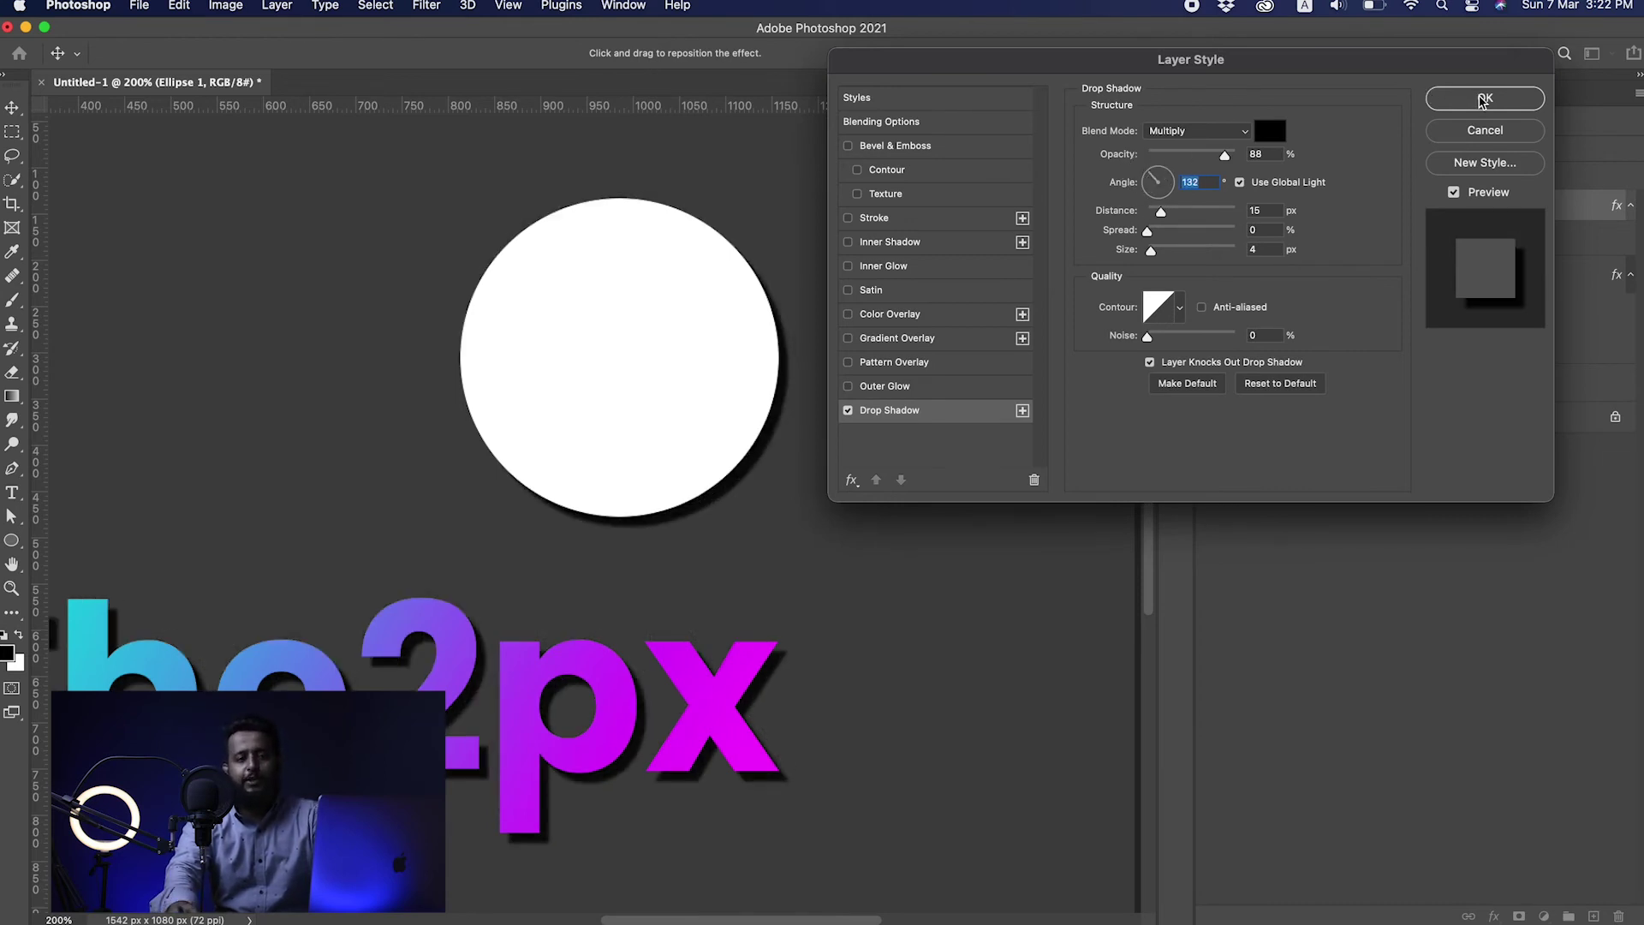
left_click(1482, 100)
Open the circle's layer style and try adding Bevel & Emboss with an adjusted depth before cancelling.
left_click_drag(841, 383, 718, 402)
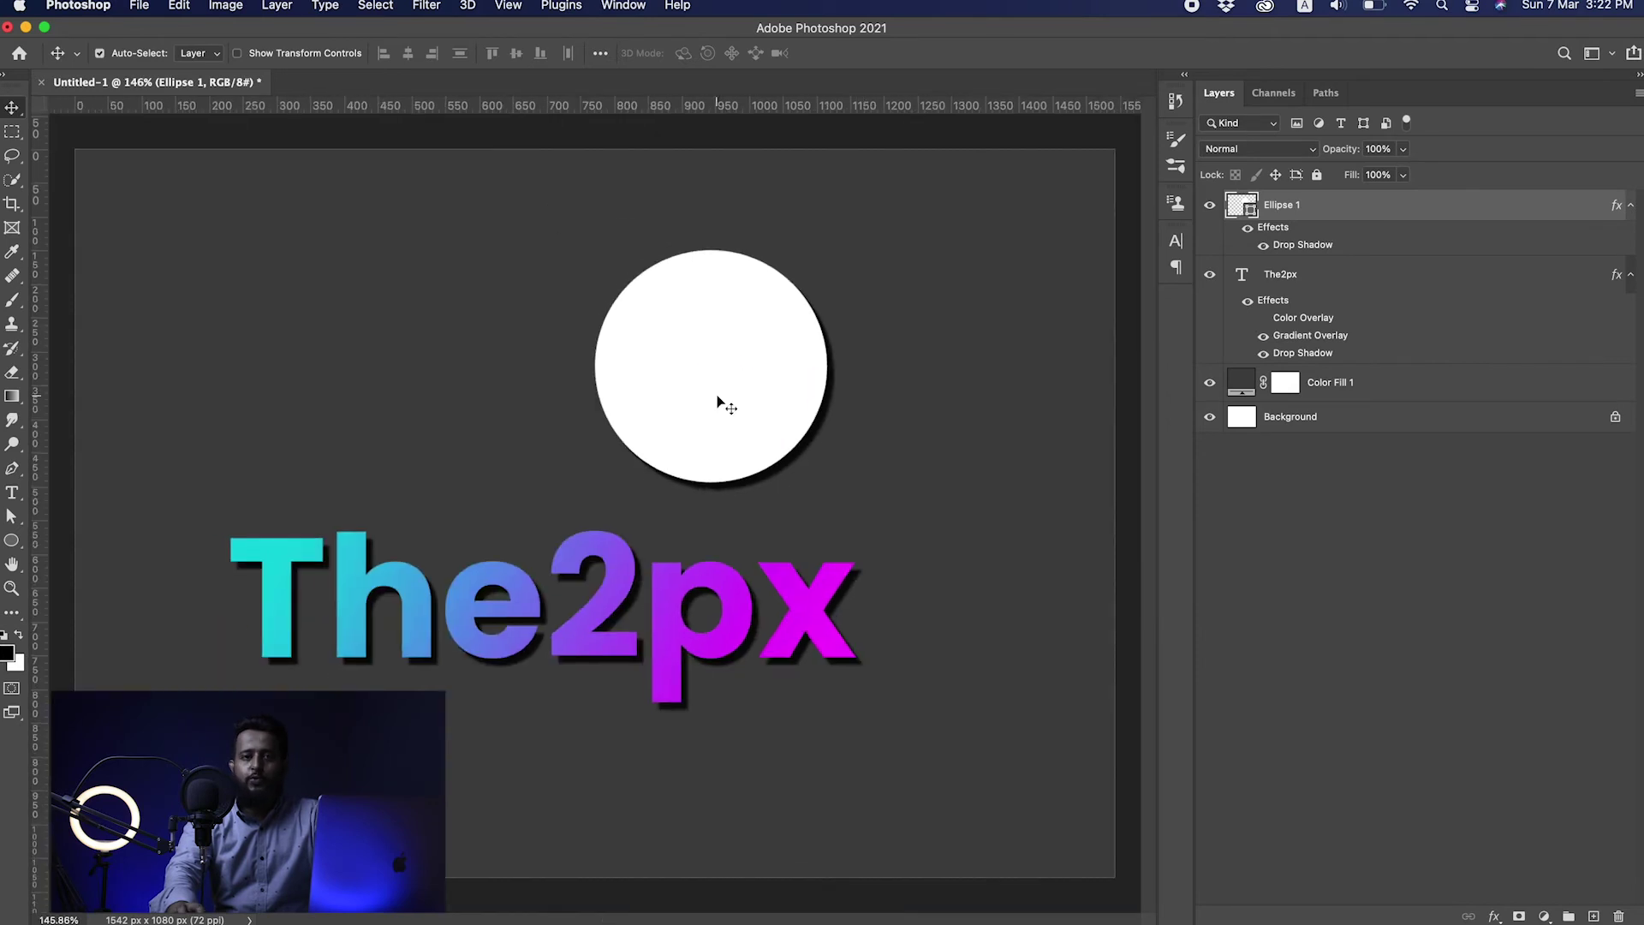
double_click(1404, 211)
left_click(1481, 134)
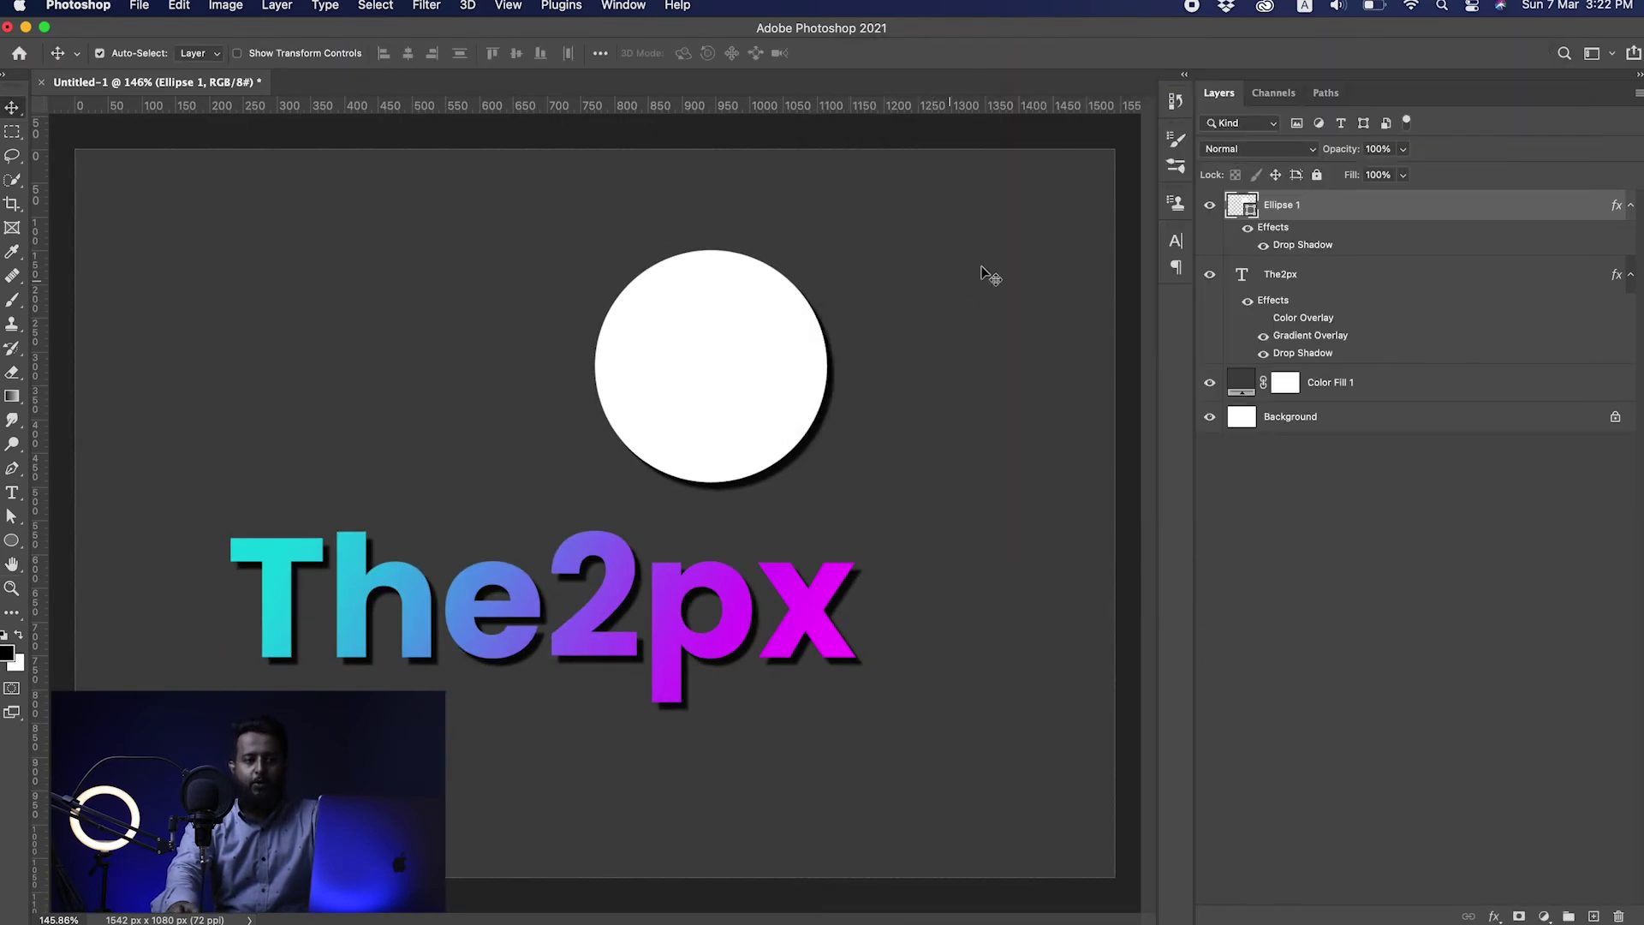
left_click(1495, 917)
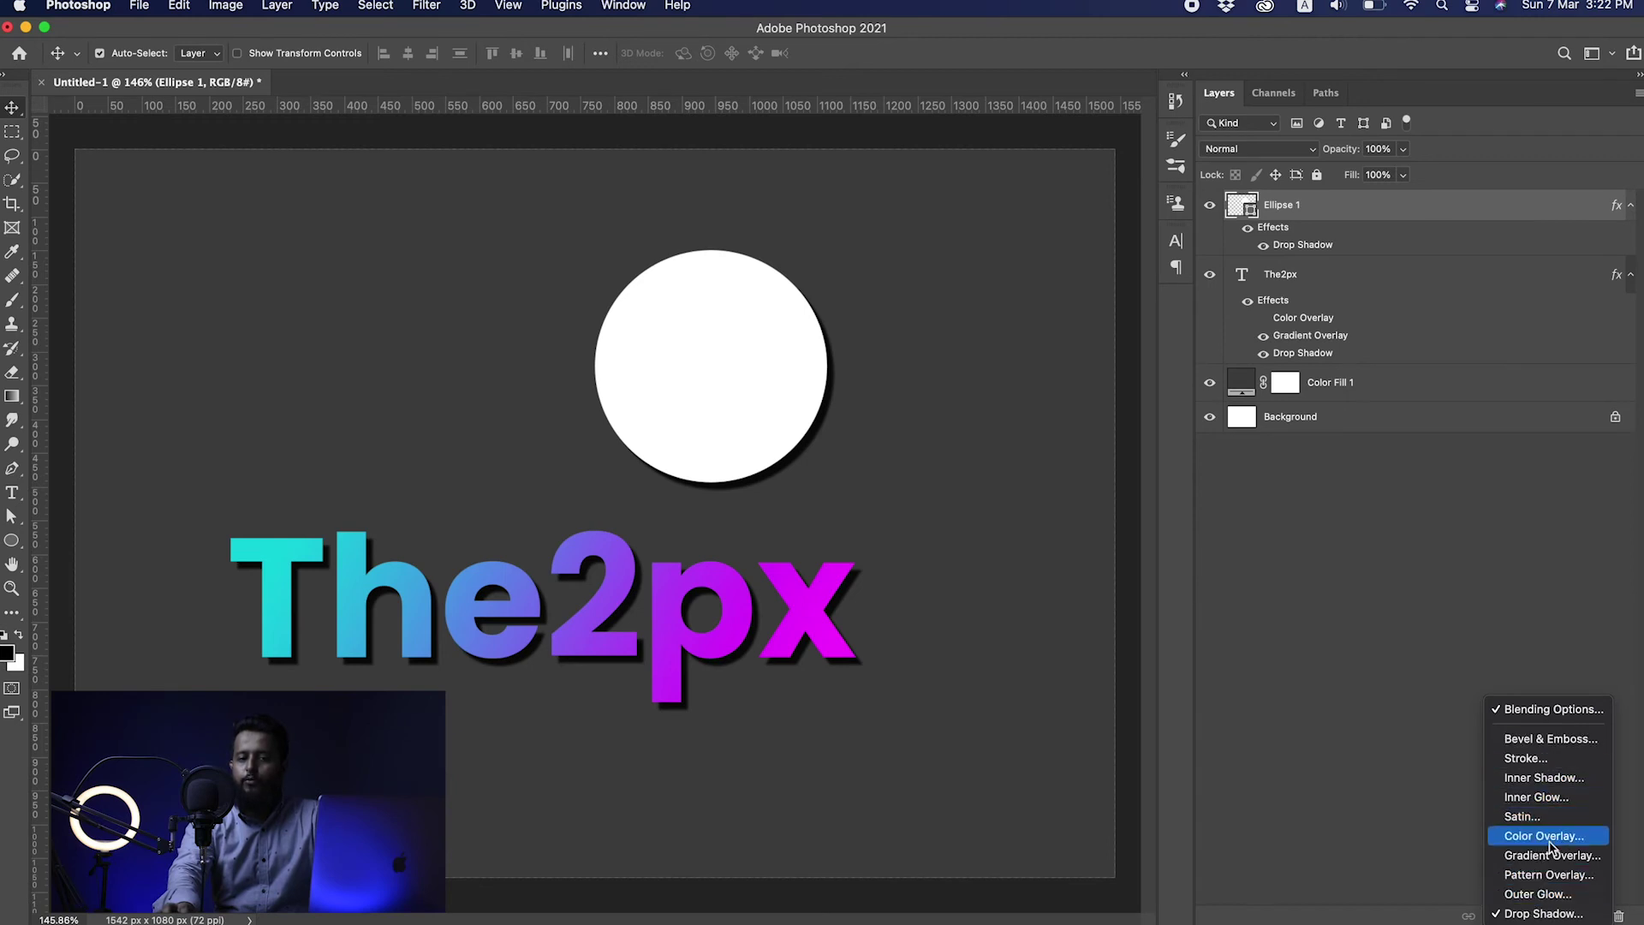
left_click(1551, 738)
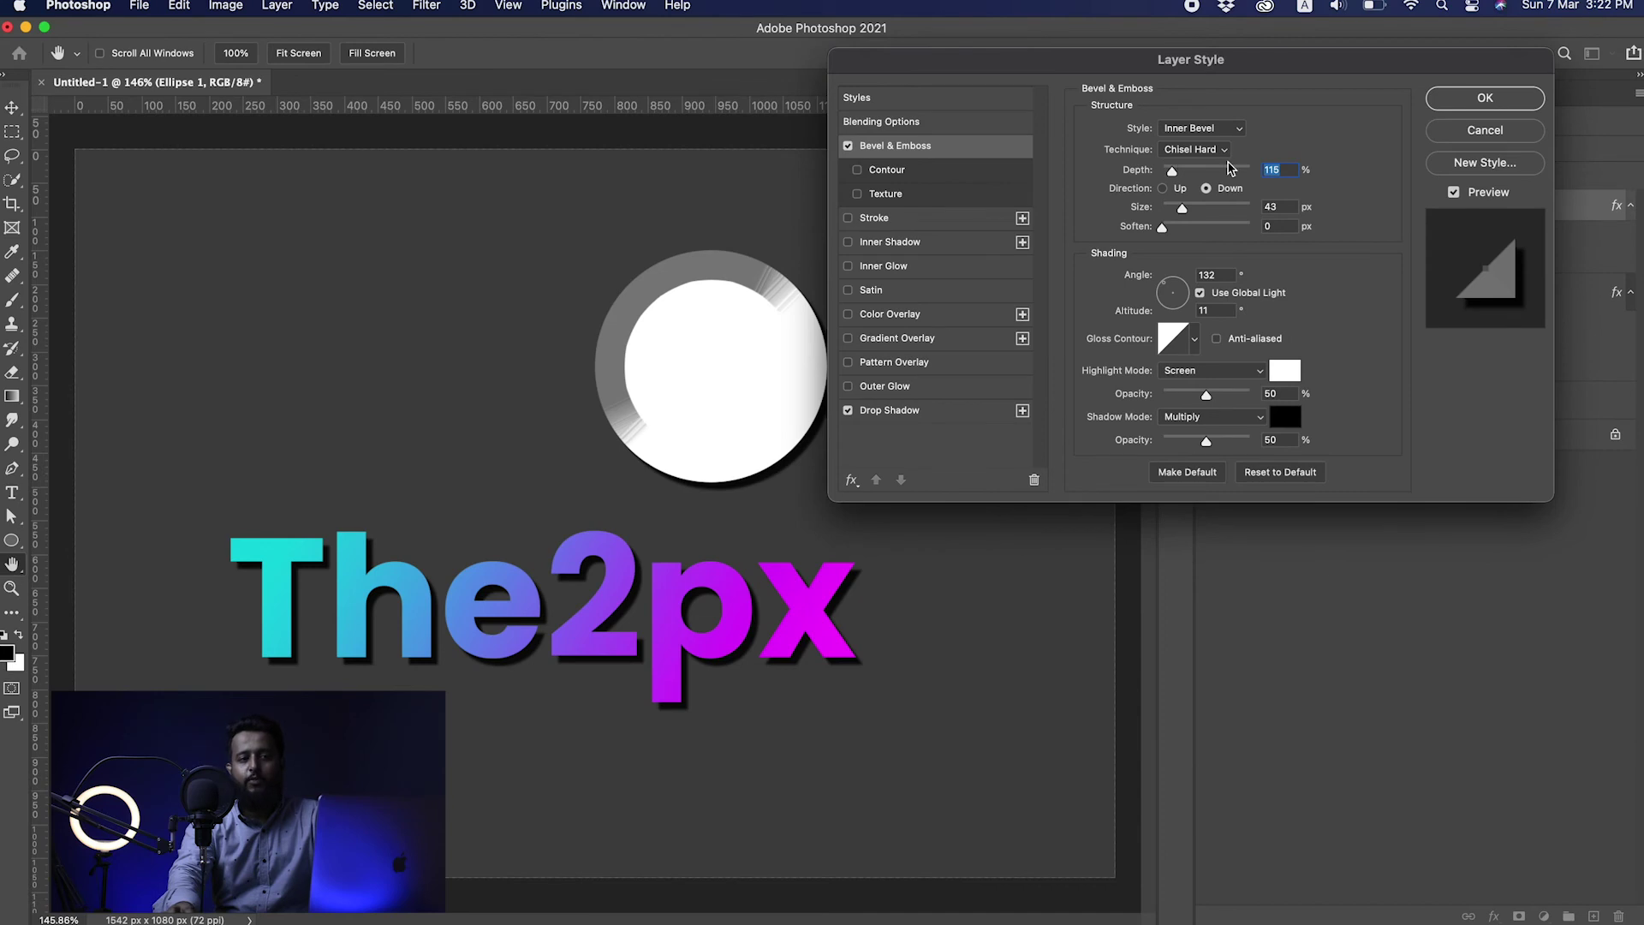
mouse_move(1173, 173)
left_mouse_down()
mouse_move(1206, 174)
mouse_move(1176, 174)
left_mouse_up()
left_click(1448, 137)
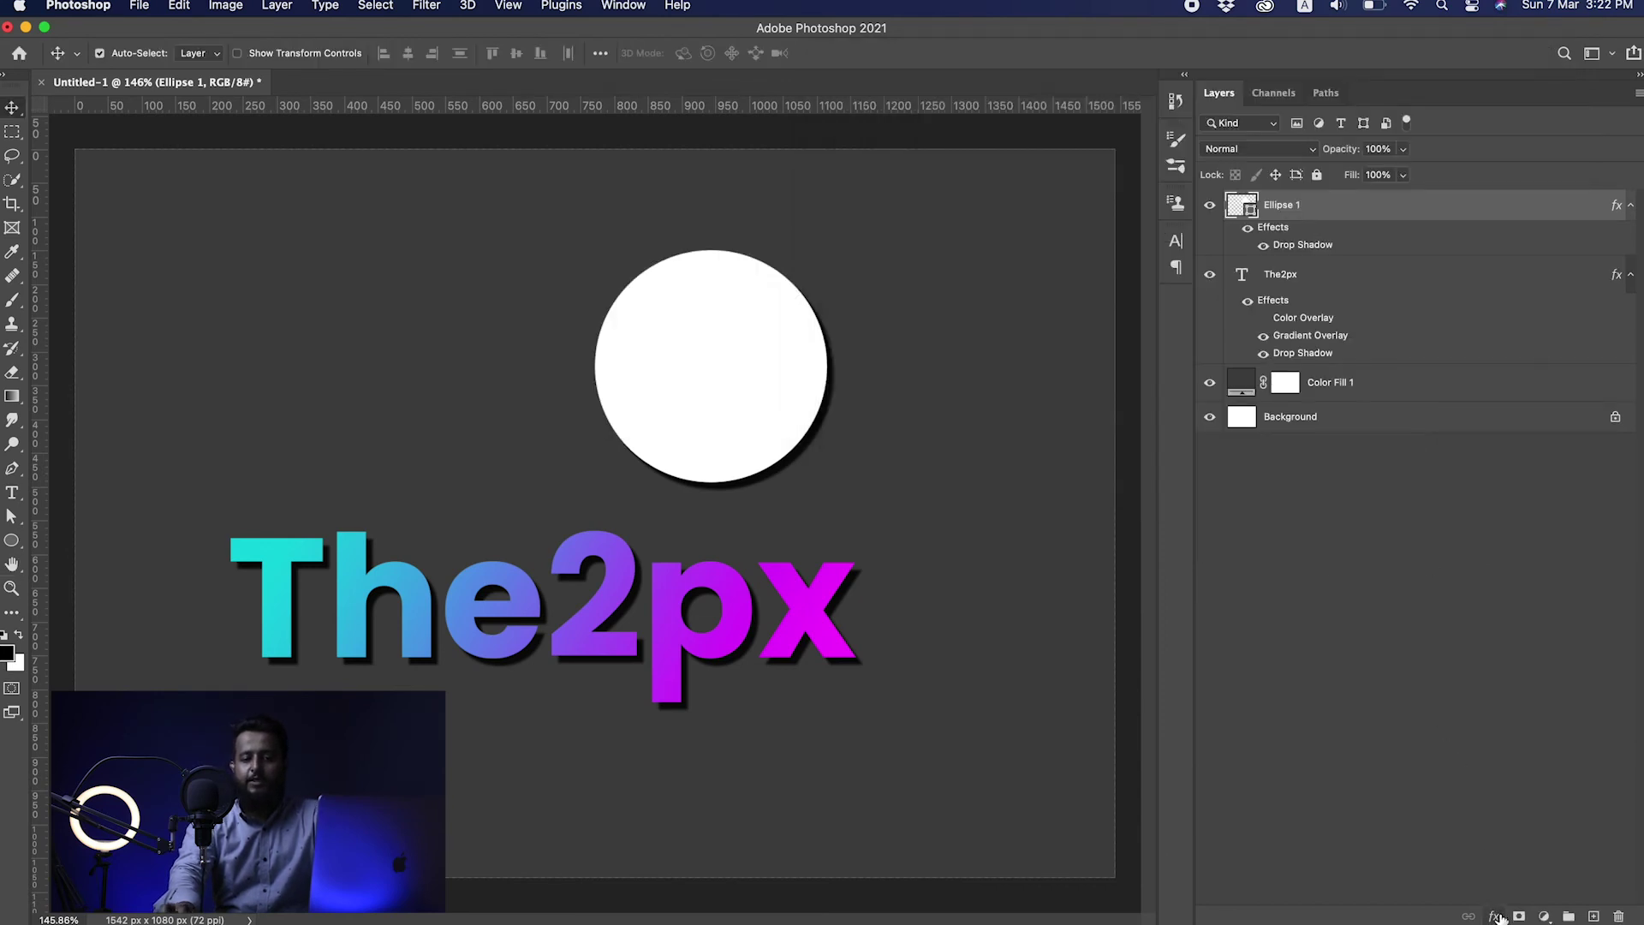
left_click(1494, 915)
left_click(1522, 711)
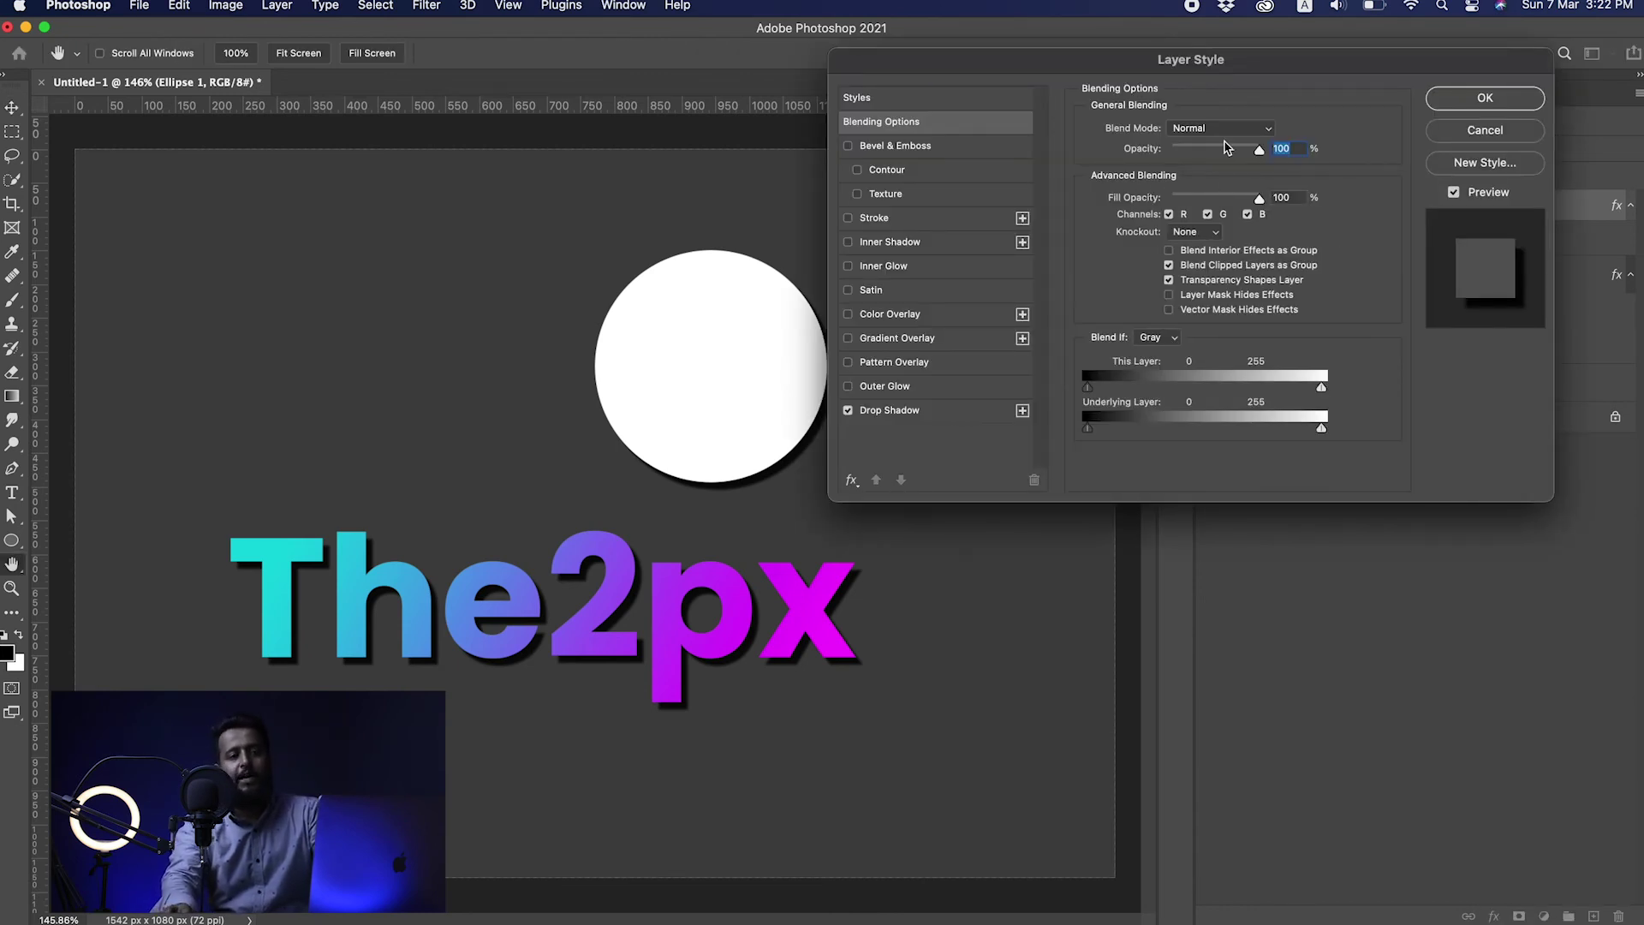
left_click_drag(1255, 59, 1121, 141)
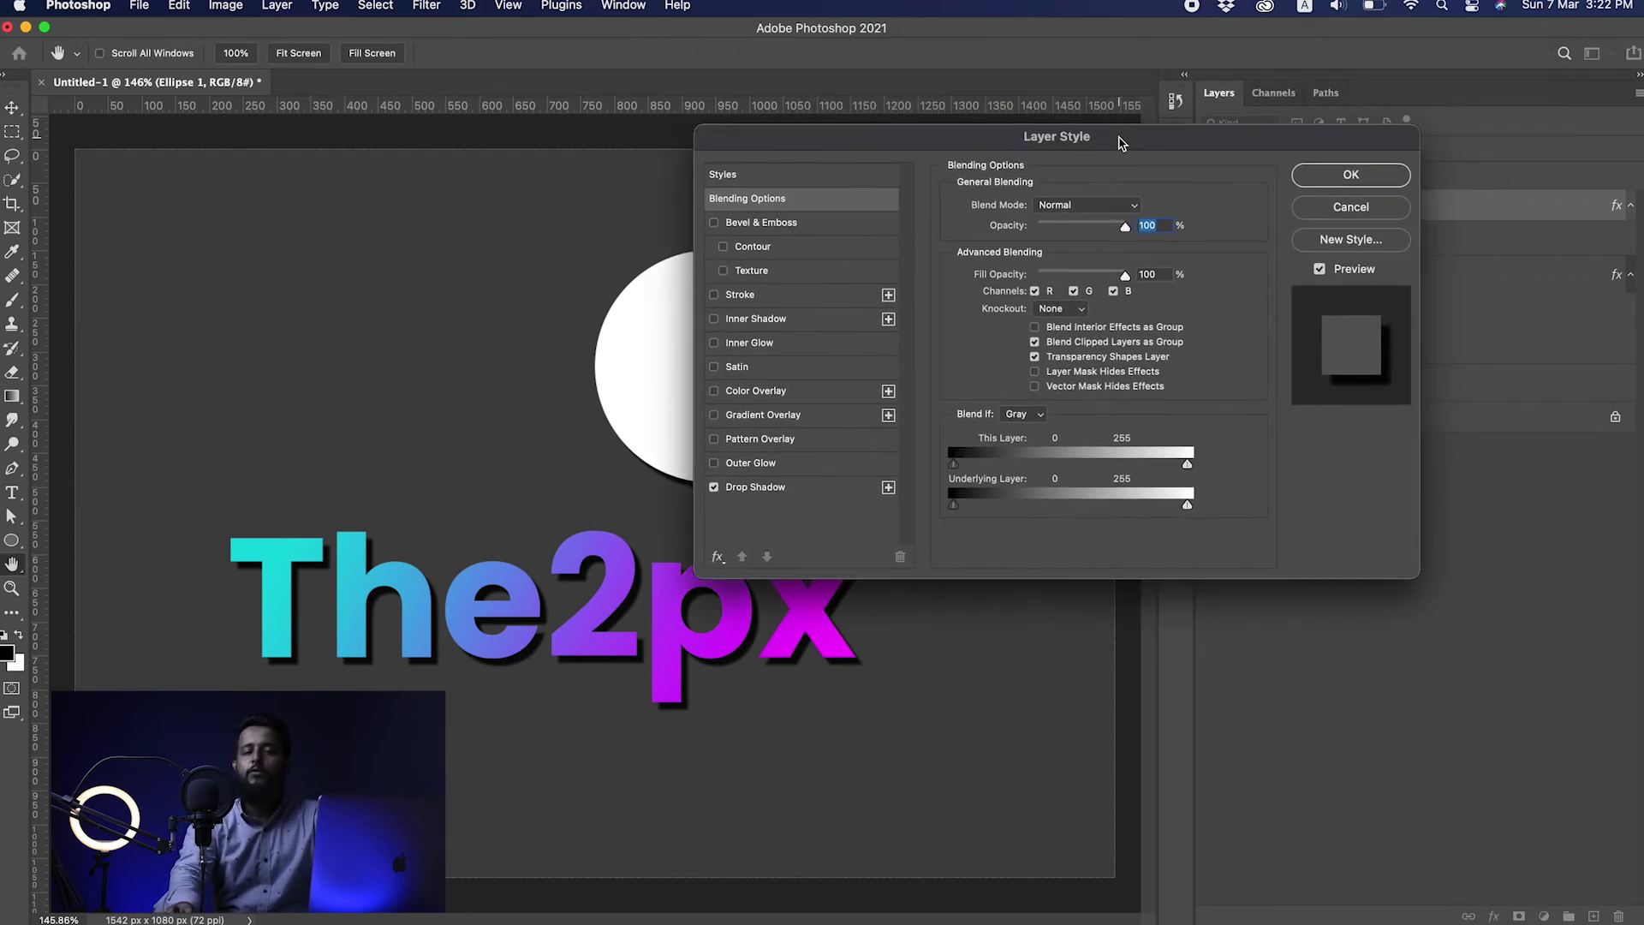
left_click(1367, 212)
double_click(1495, 218)
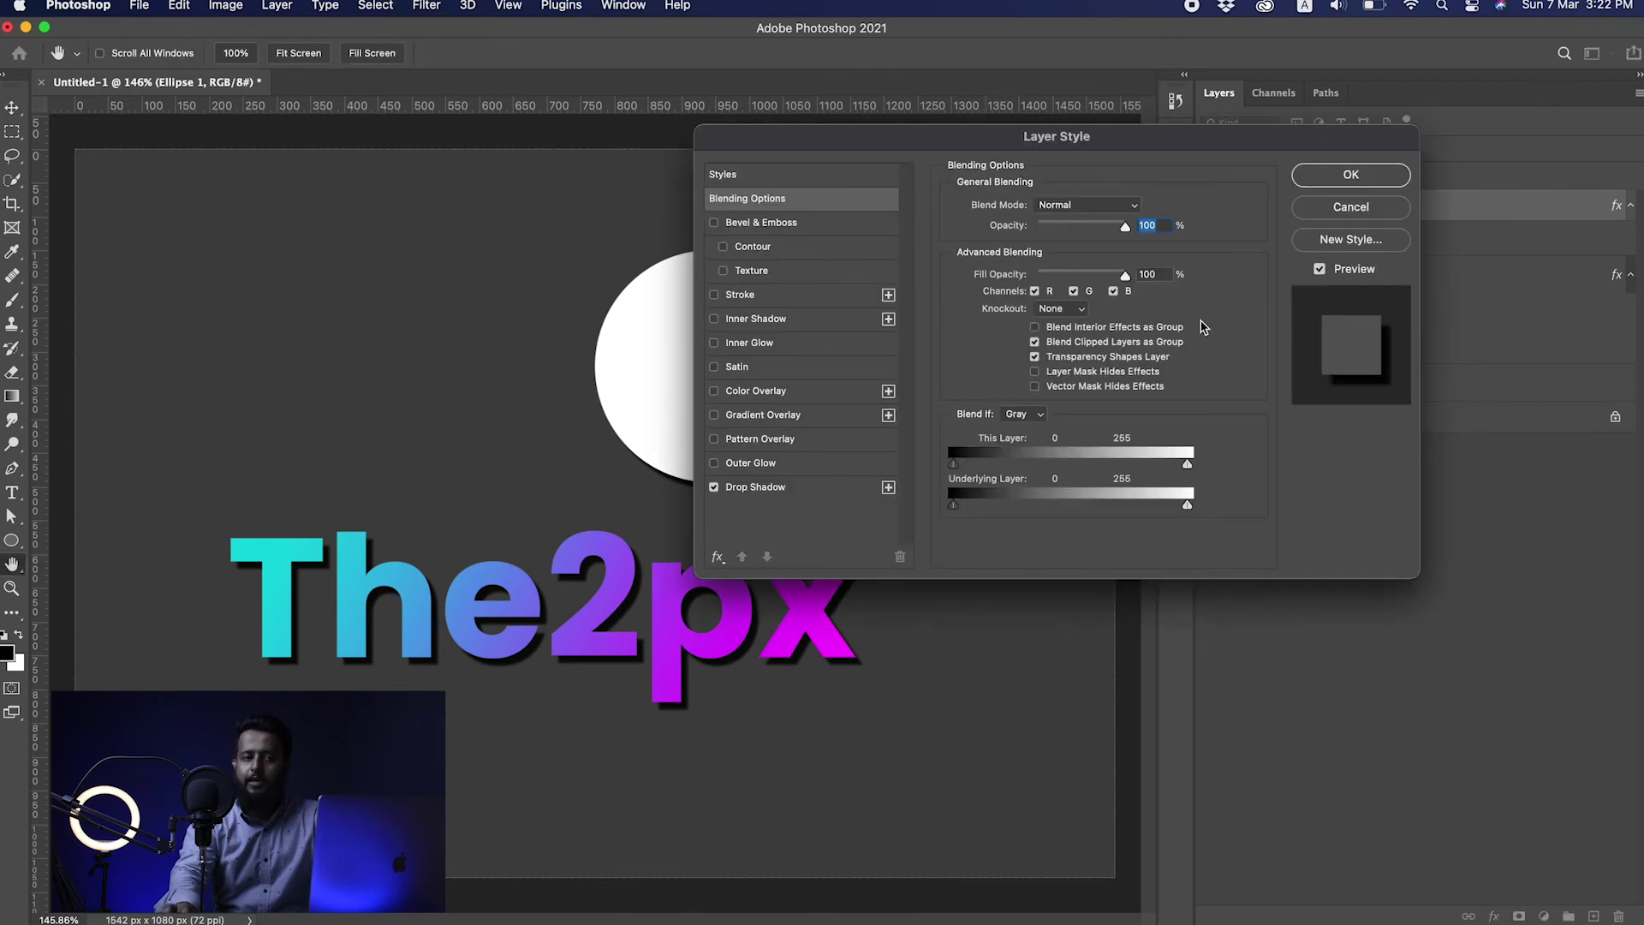
left_click(1336, 210)
Open the circle's Blending Options and enable Color Overlay on it.
left_click(1494, 916)
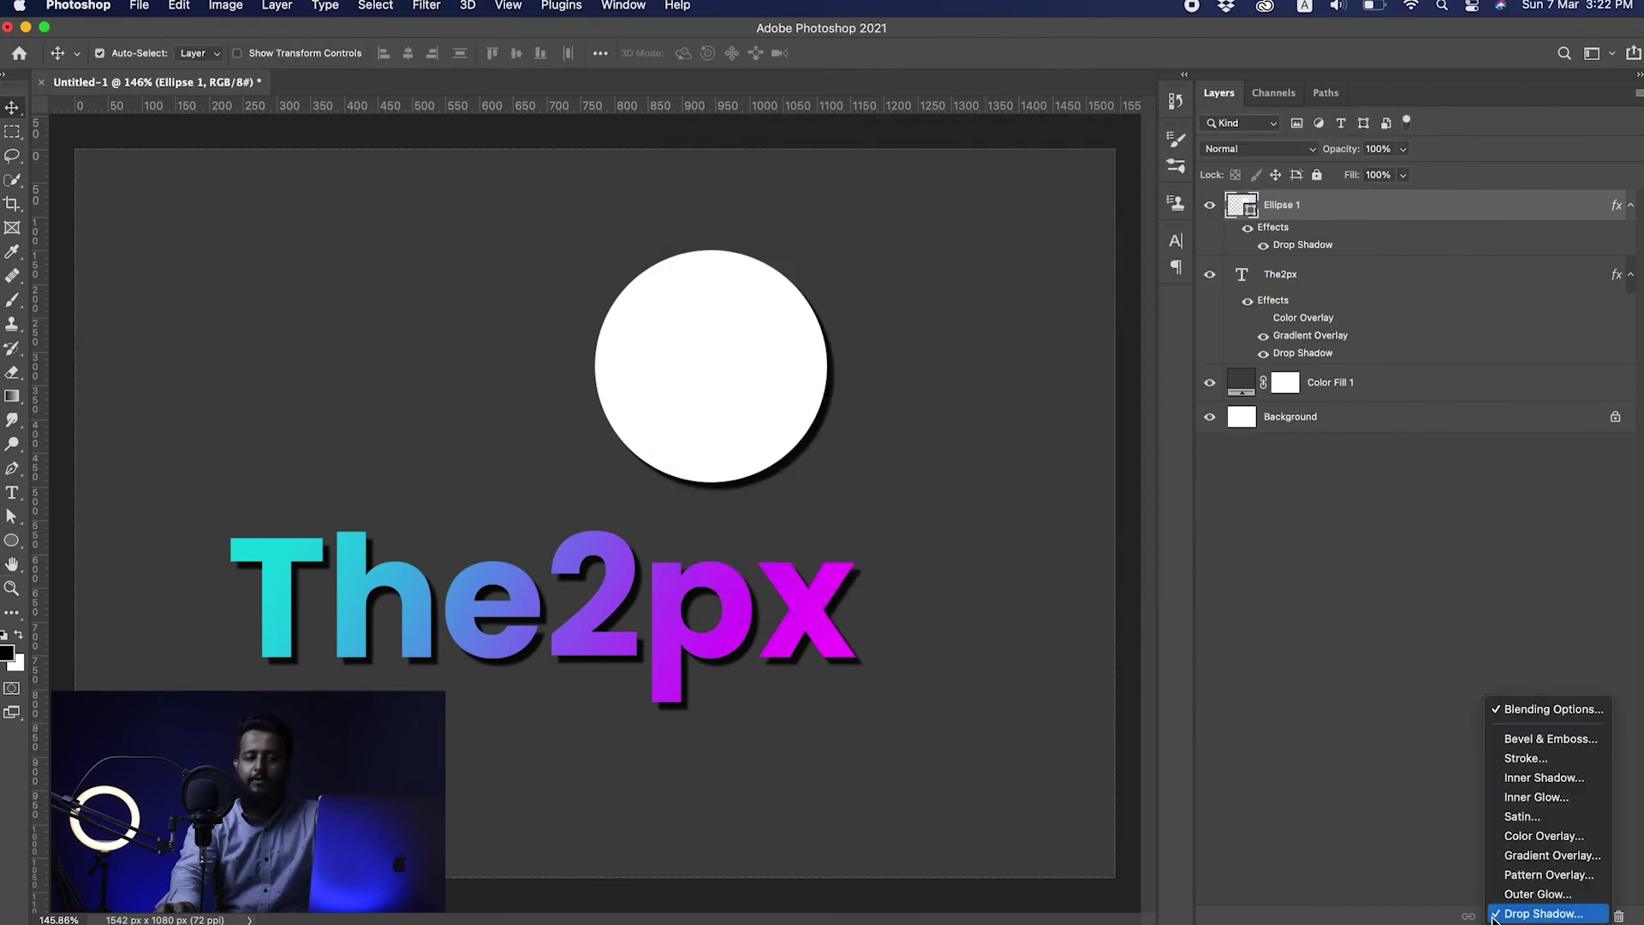
left_click(1500, 710)
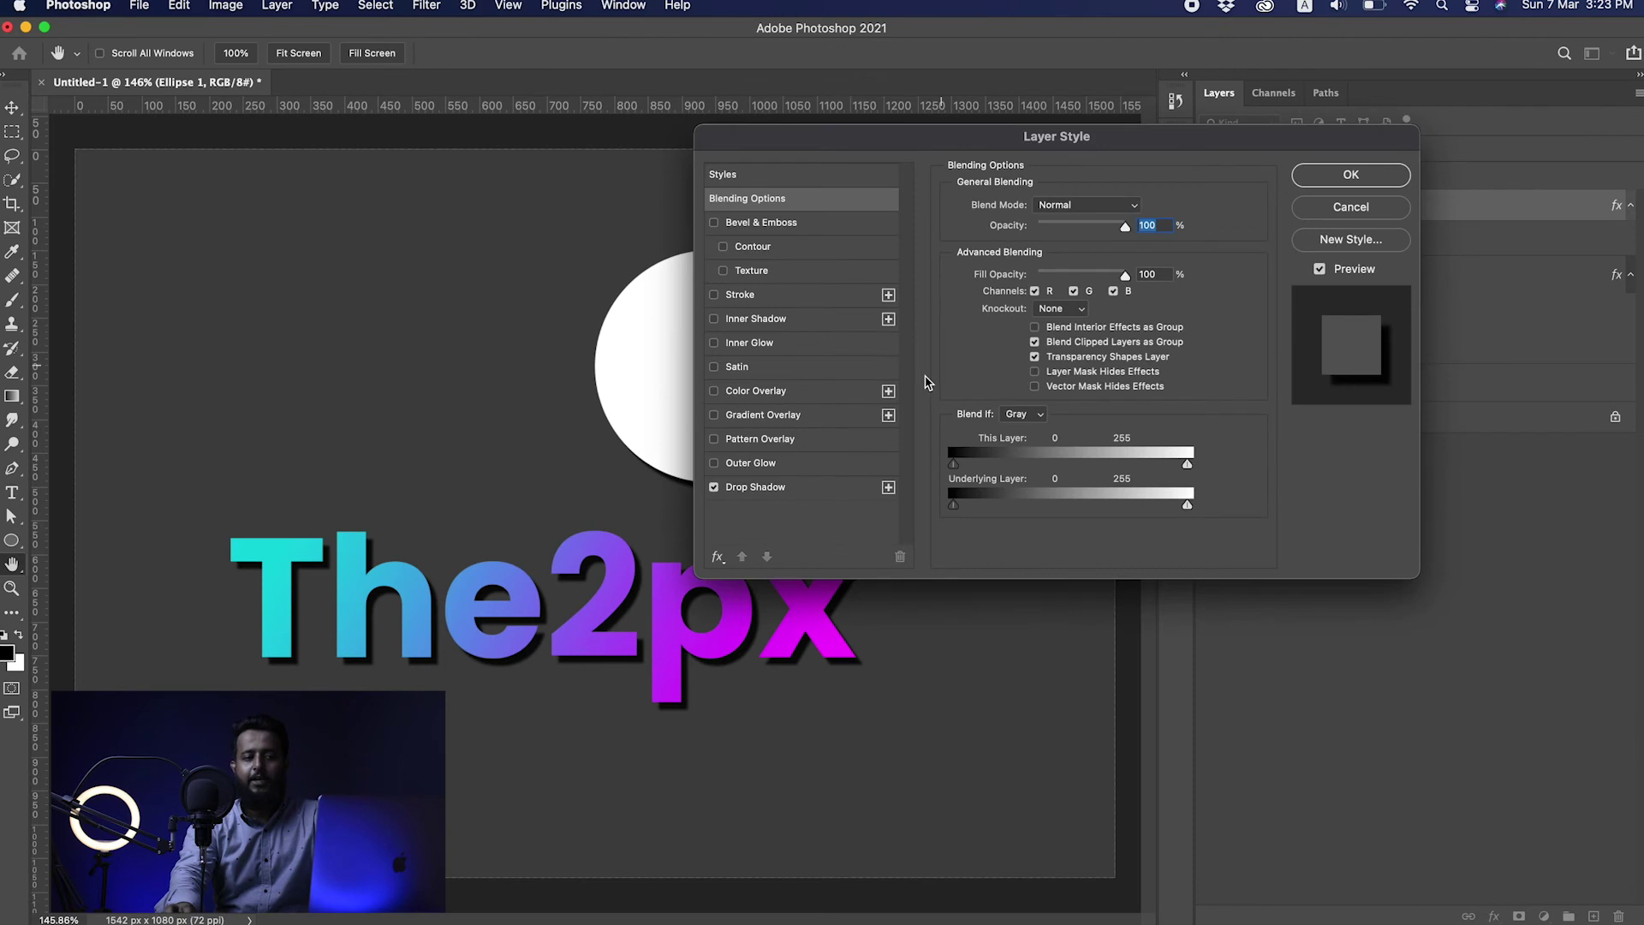
left_click(749, 397)
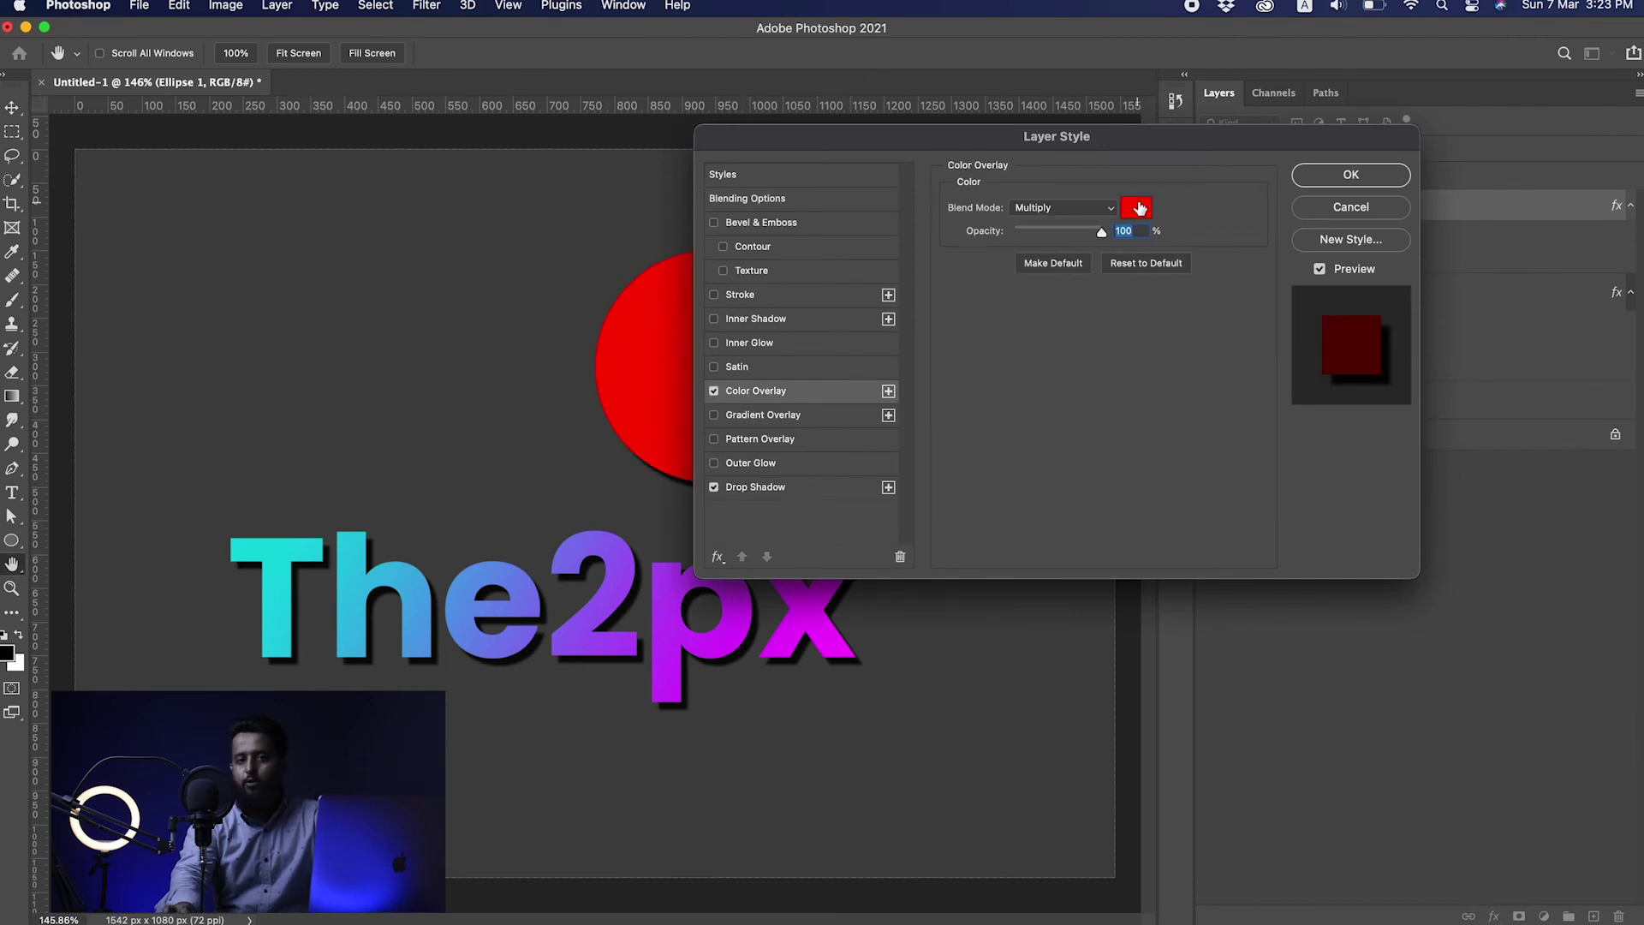
Apply the circle's Color Overlay and display the collection of preset layer styles.
left_click(1360, 177)
left_click_drag(724, 377, 776, 381)
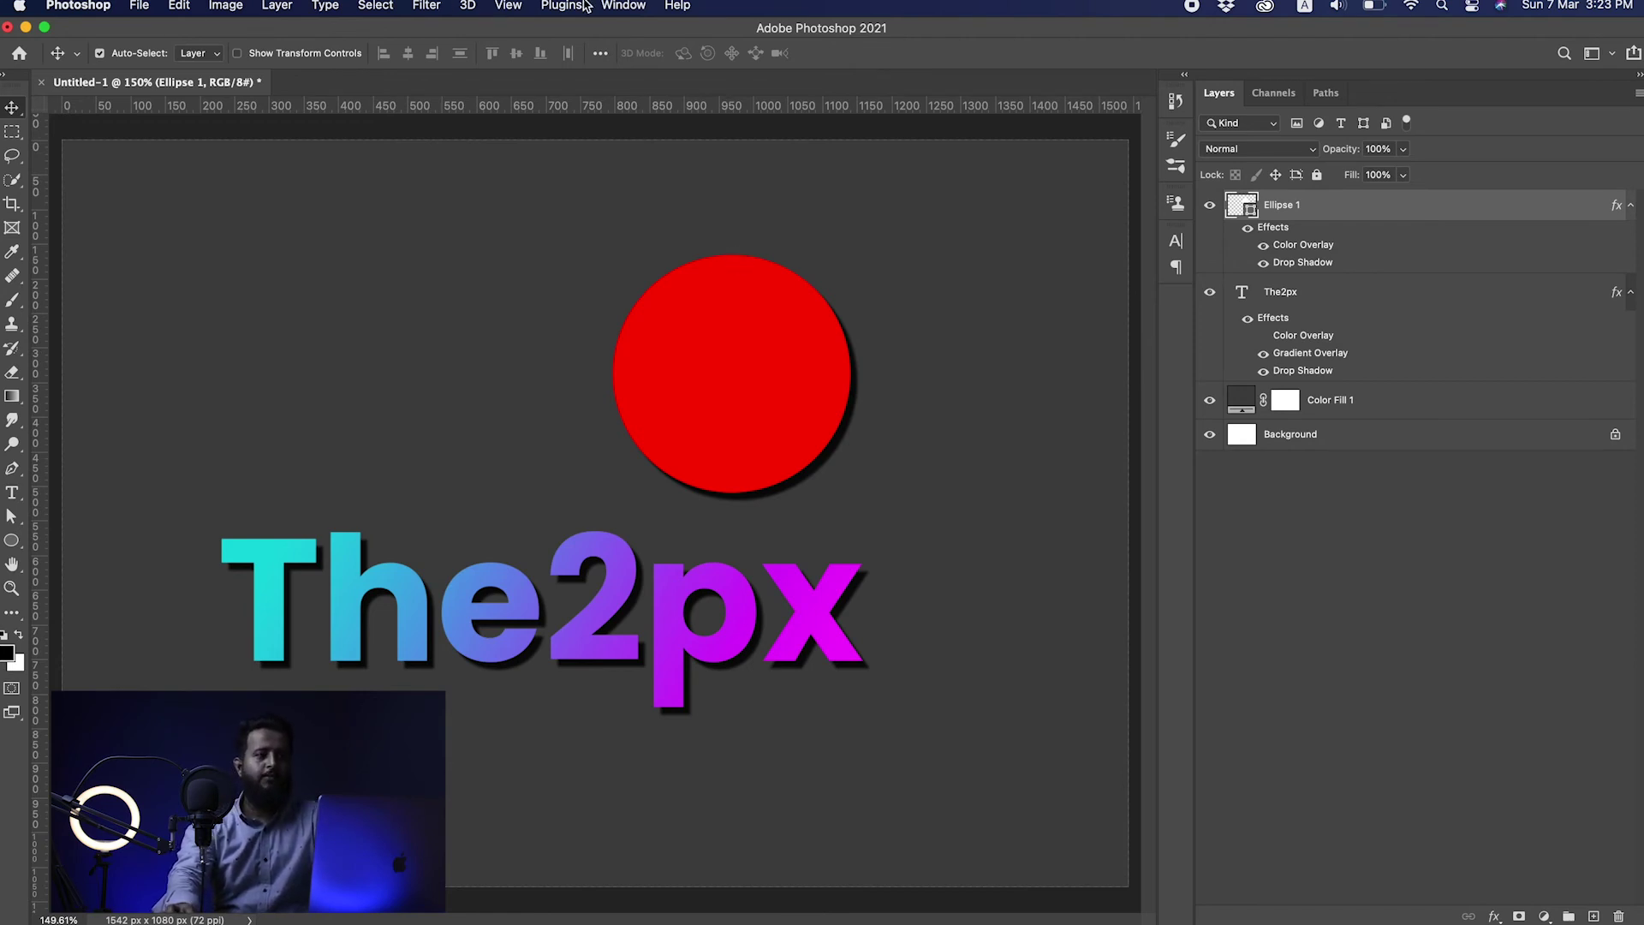
left_click(623, 6)
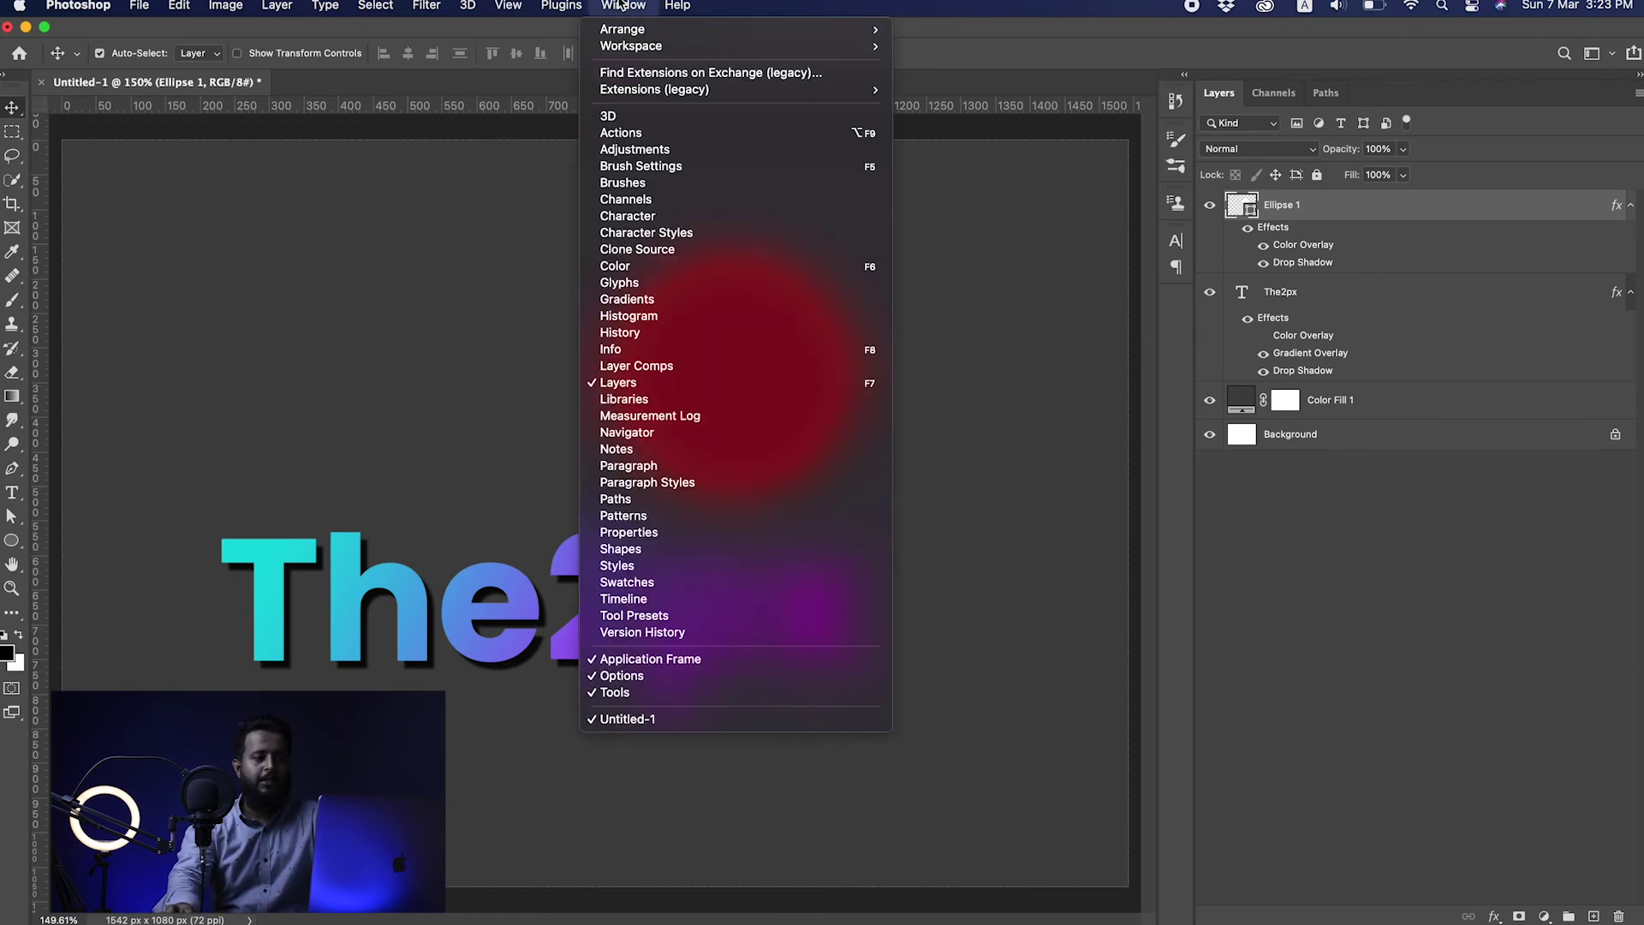
left_click(646, 566)
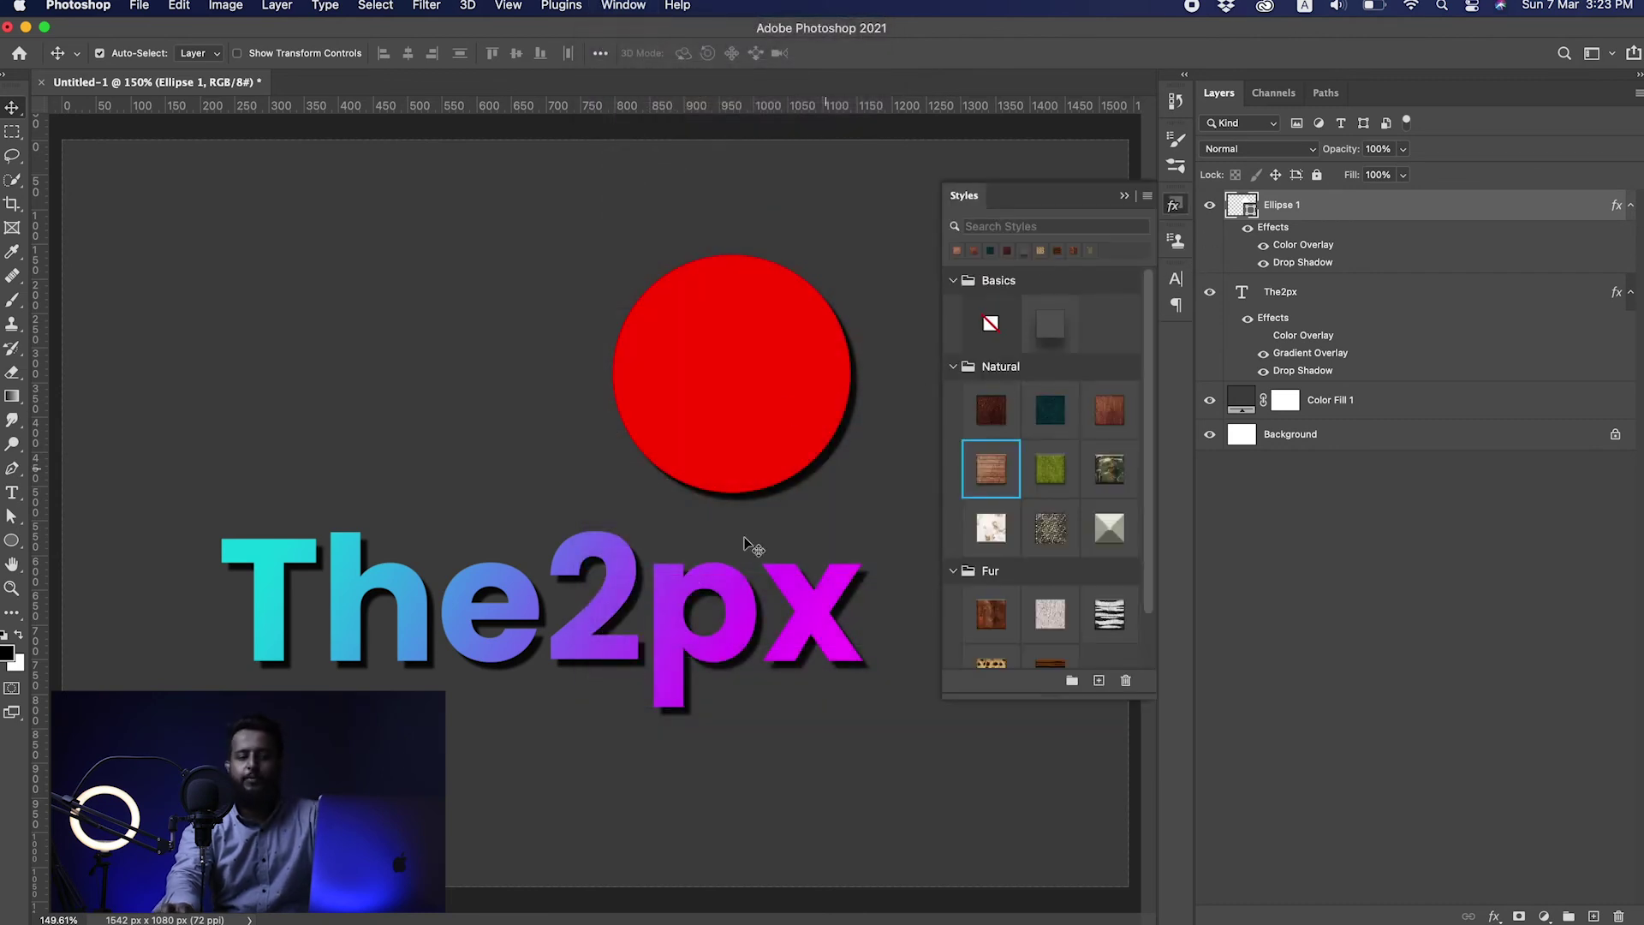
Apply the OSX System Drop Shadow preset to the circle, then replace it with the dark red Natural style.
left_click_drag(753, 419, 633, 400)
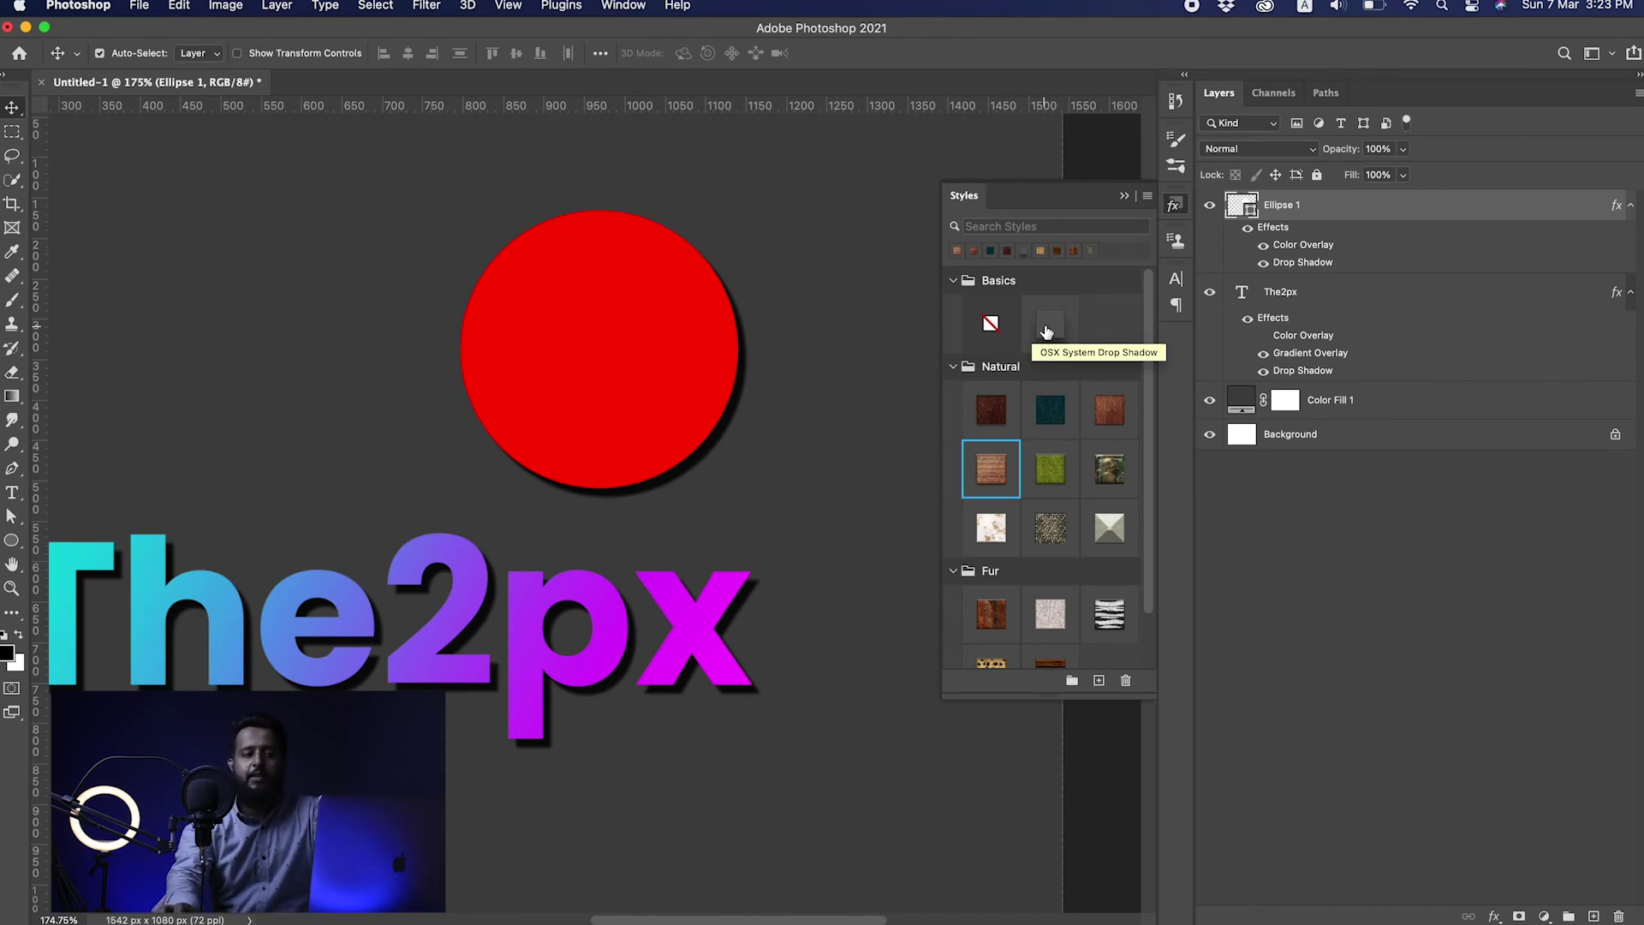
left_click(1039, 345)
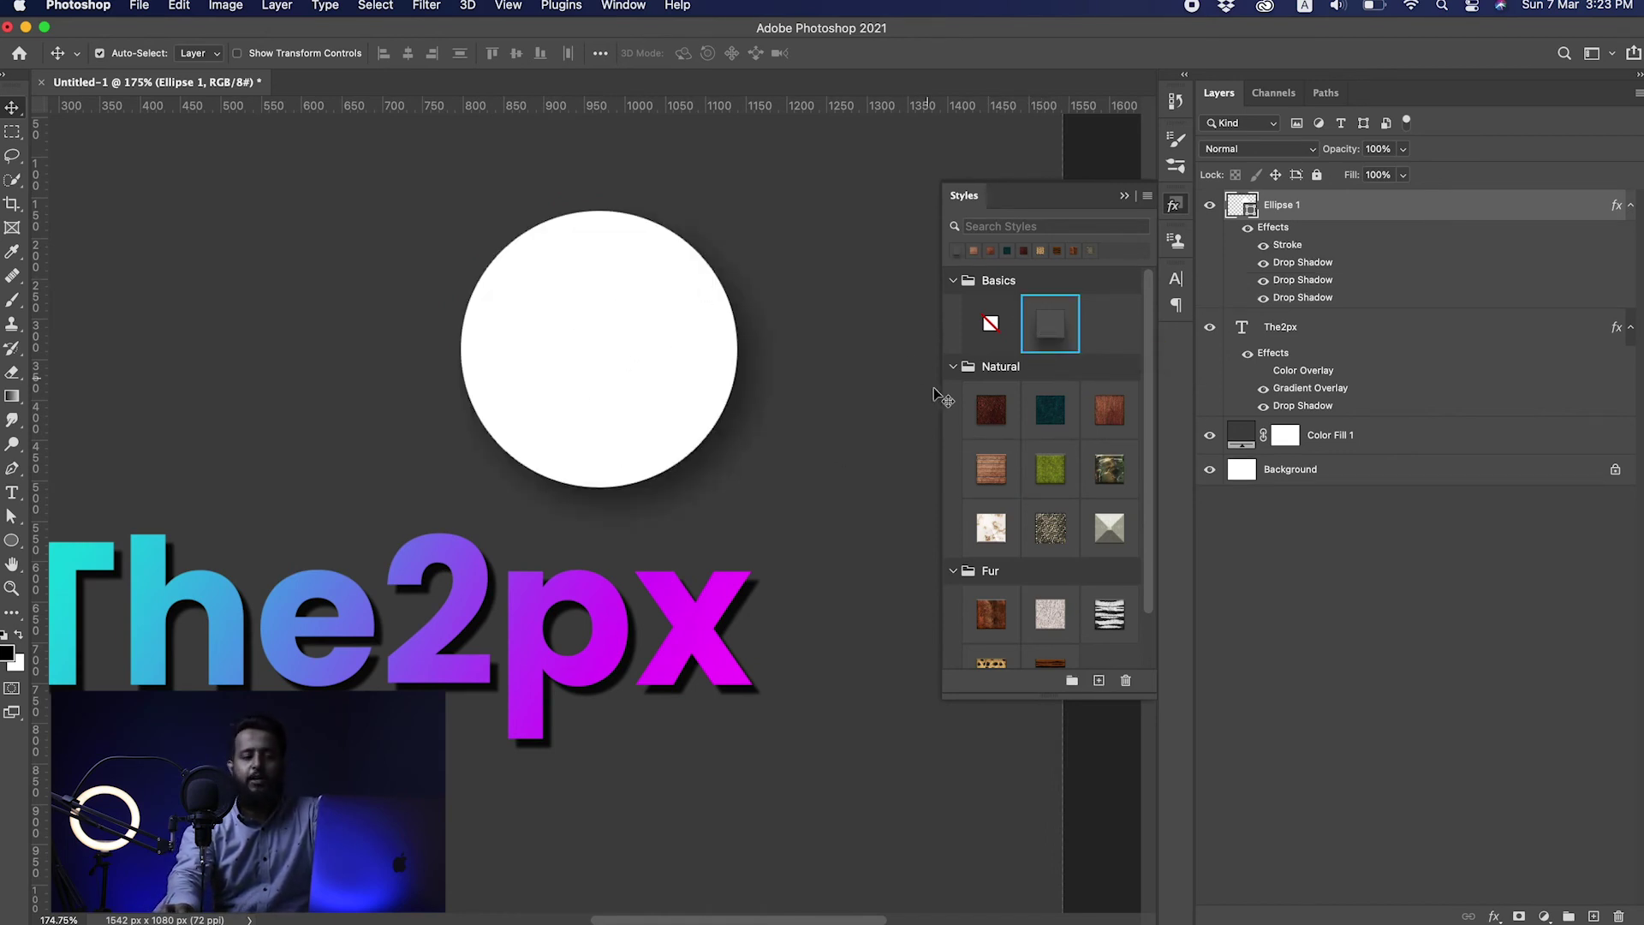
left_click(995, 413)
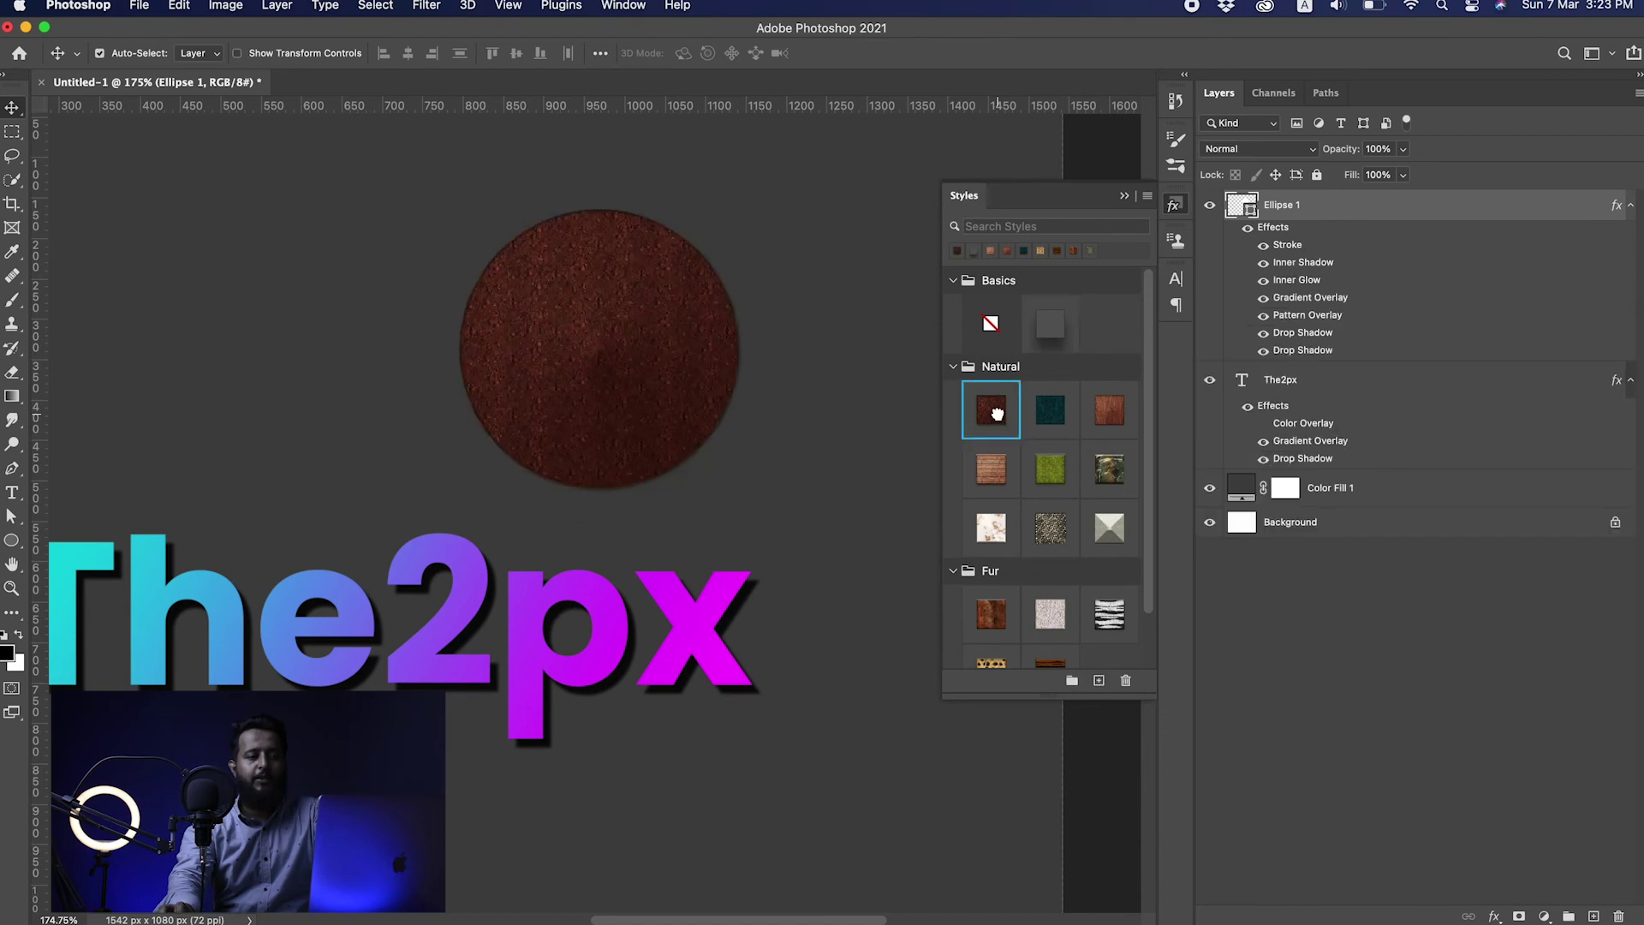
Select the The2px text and try several Natural style presets on it, ending with the green grass style.
left_click(597, 611)
scroll(788, 509, "left", 2)
scroll(788, 510, "down", 1)
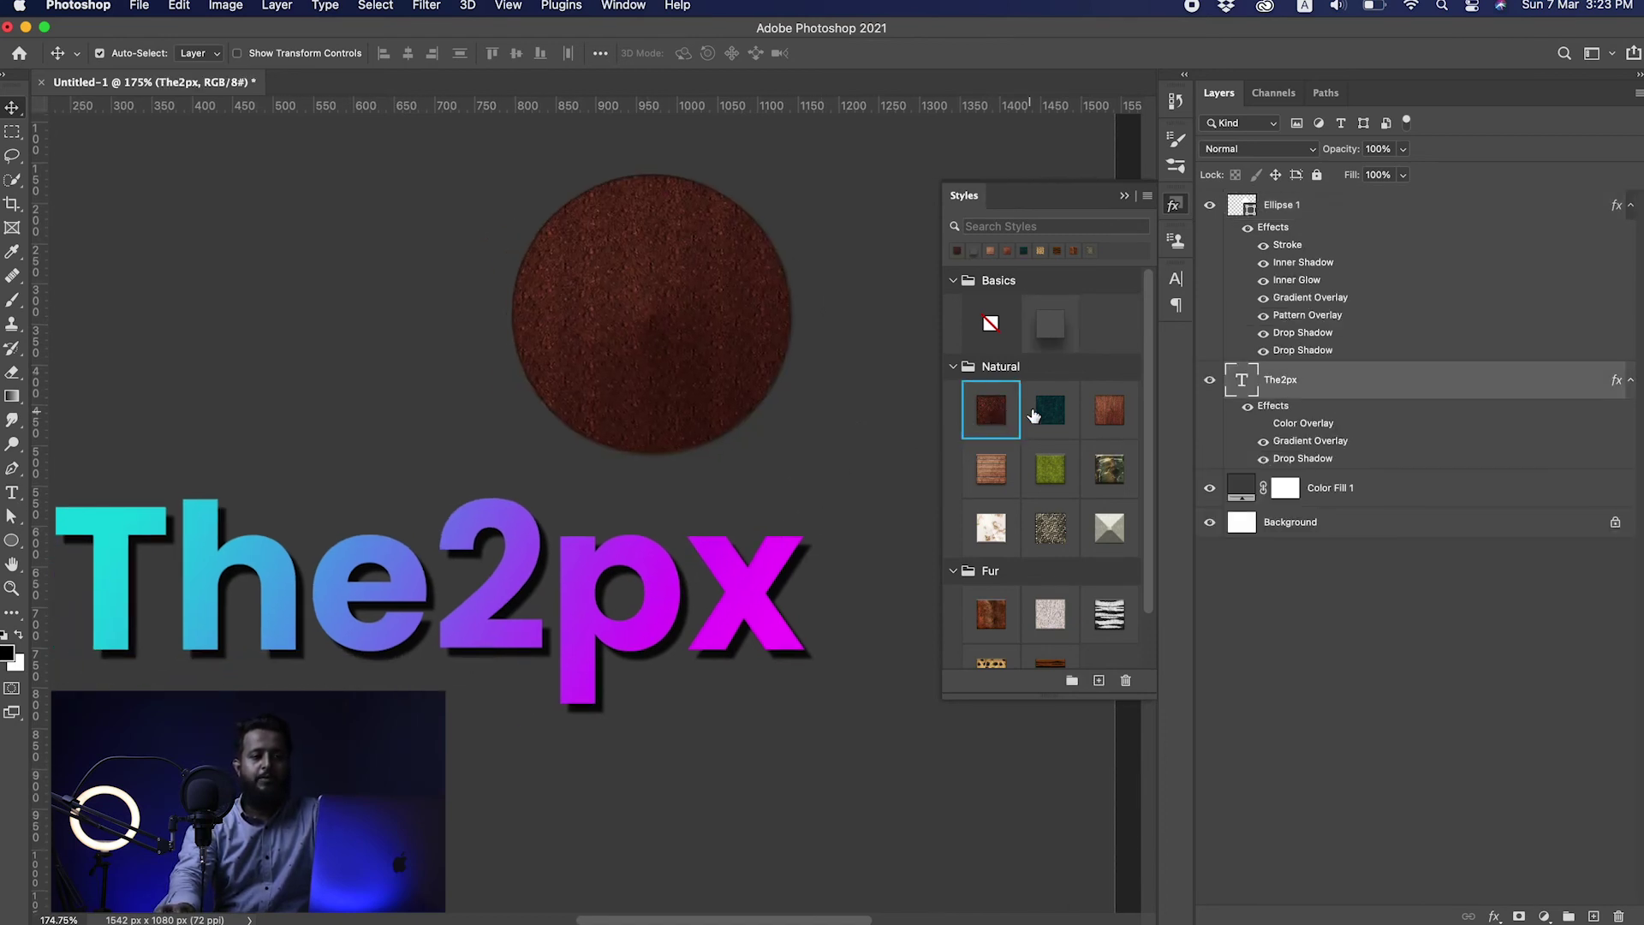
left_click(1042, 413)
left_click(1111, 410)
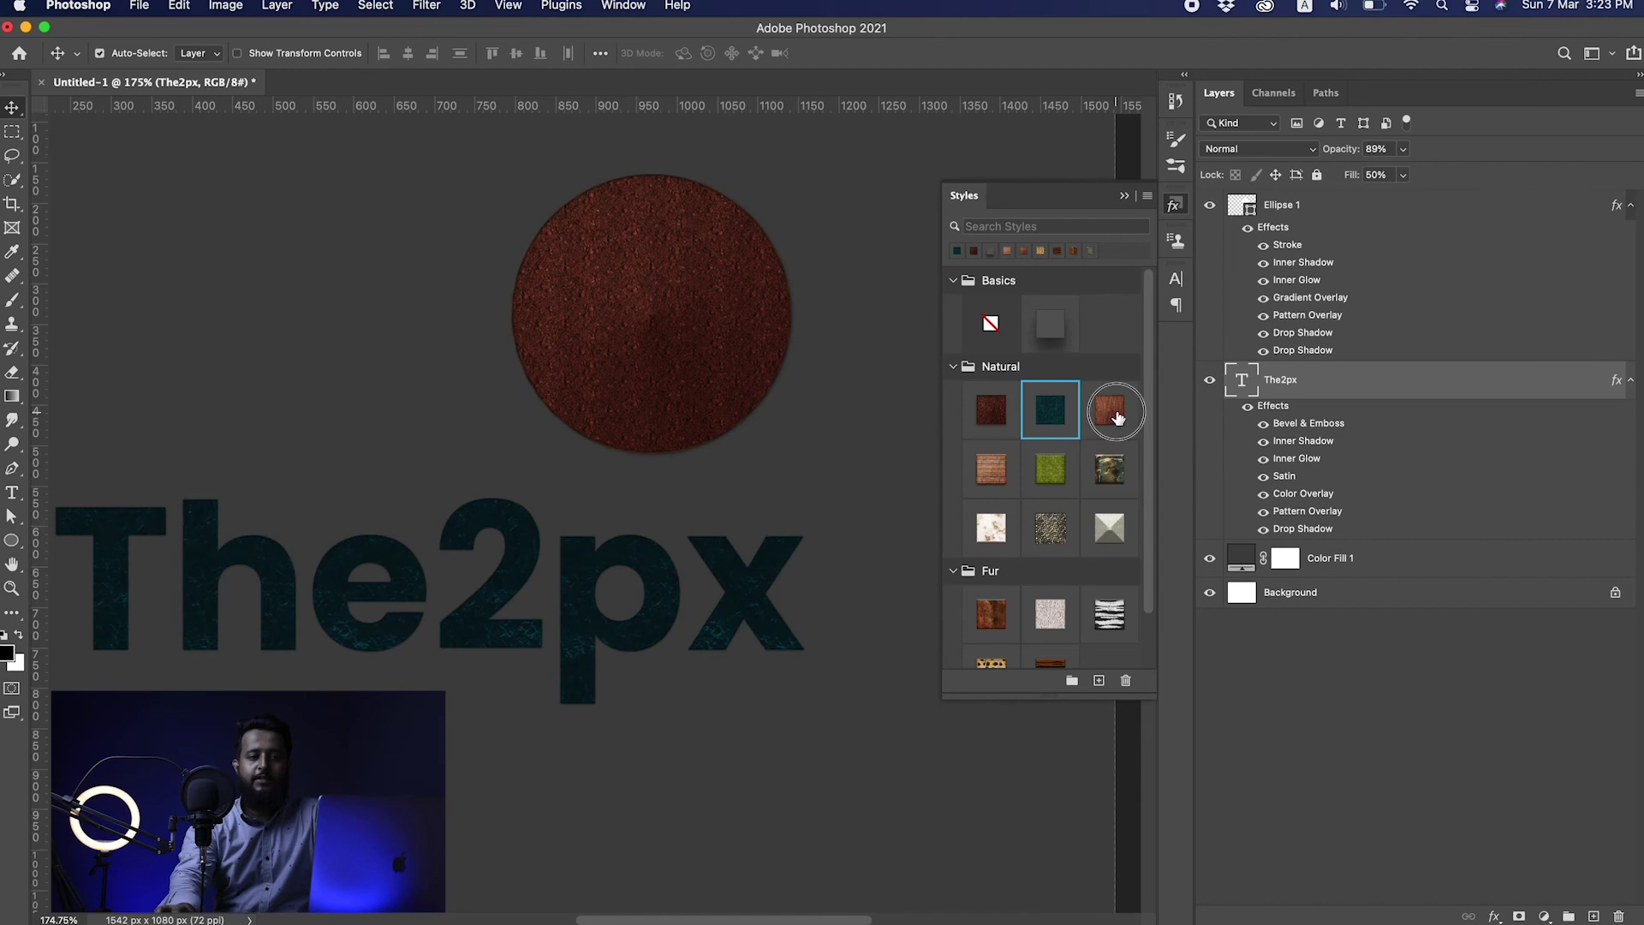
left_click(985, 475)
left_click(1046, 473)
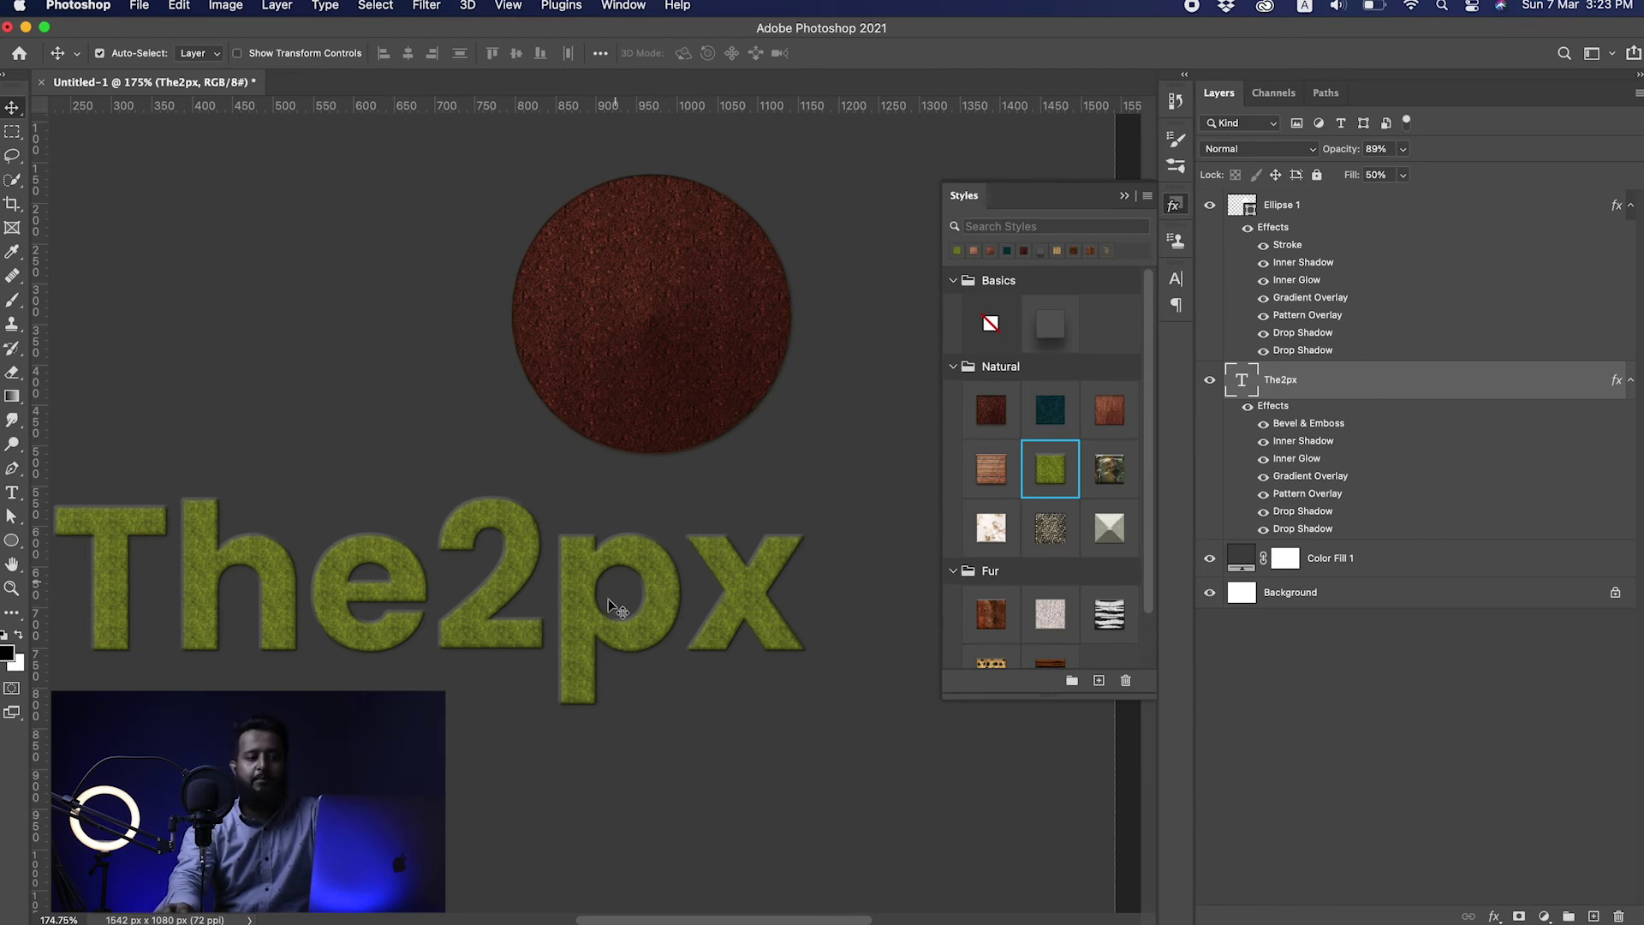
Change the The2px text's Pattern Overlay to the blue pattern from the Water group and apply it.
double_click(1293, 495)
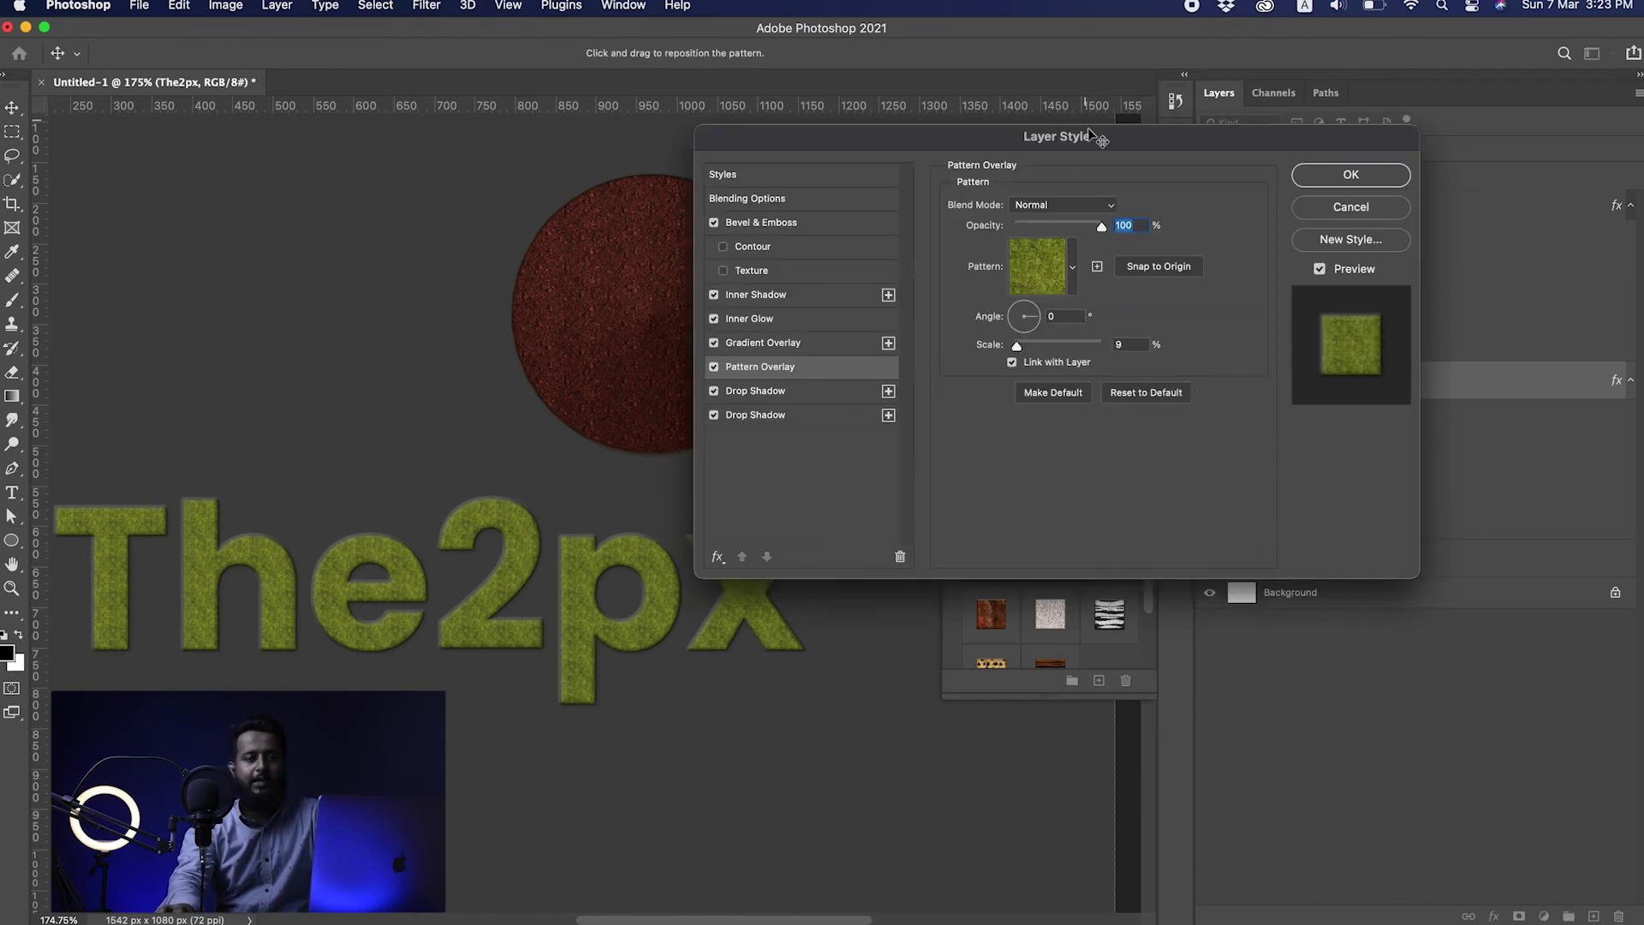
left_click_drag(1086, 149, 835, 172)
left_click(787, 296)
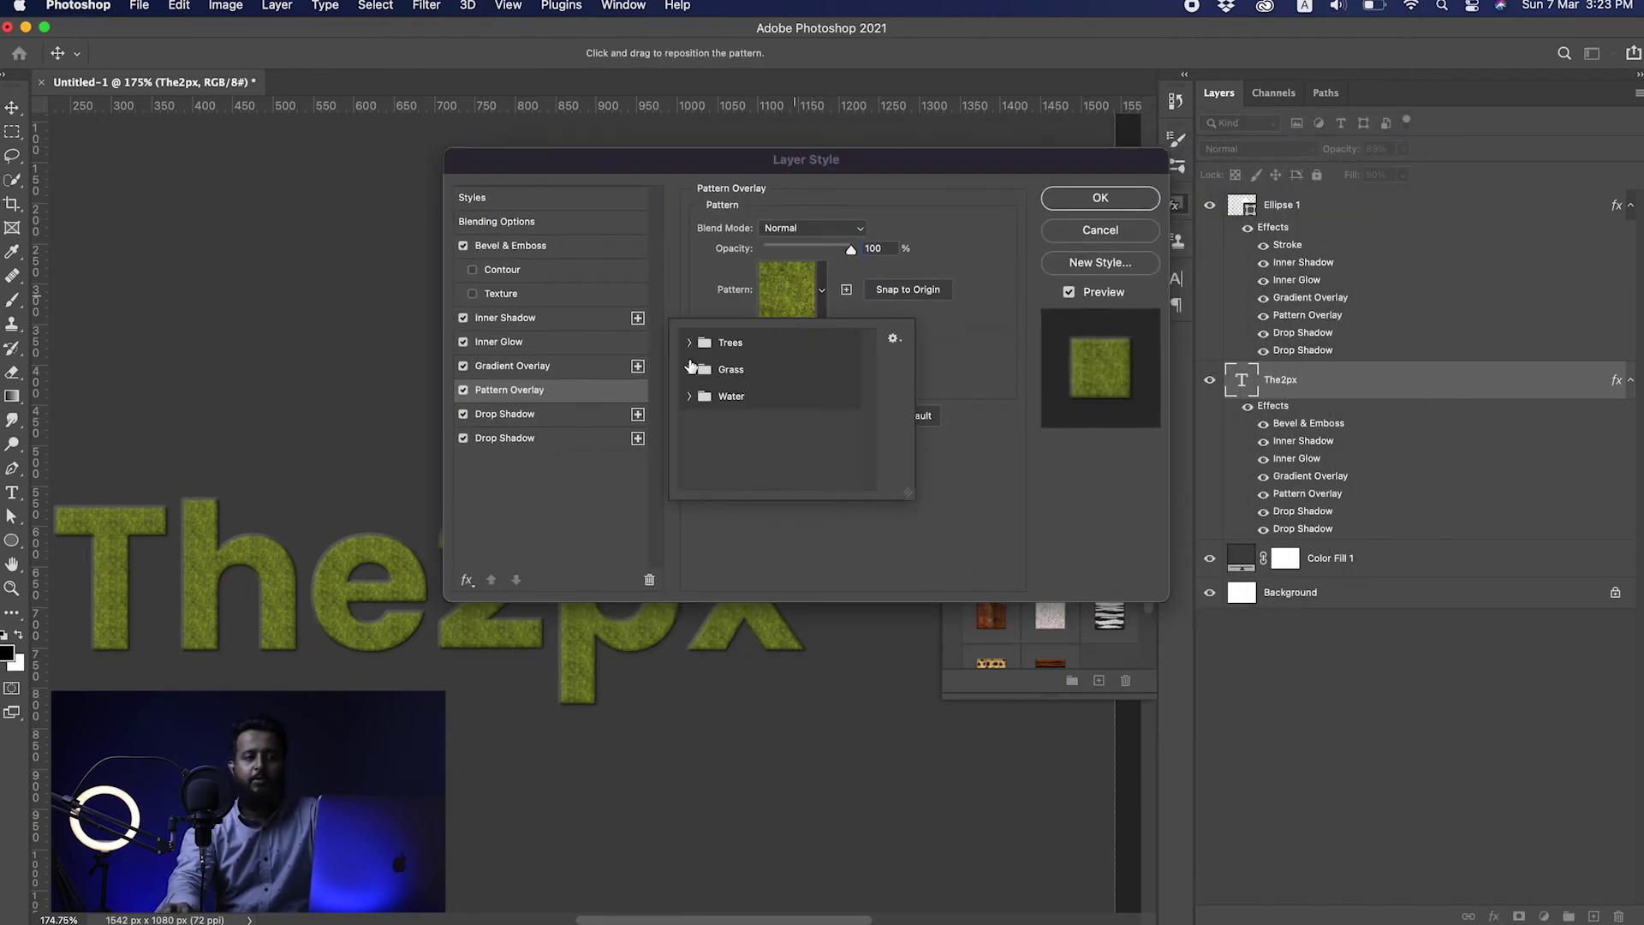
left_click(704, 372)
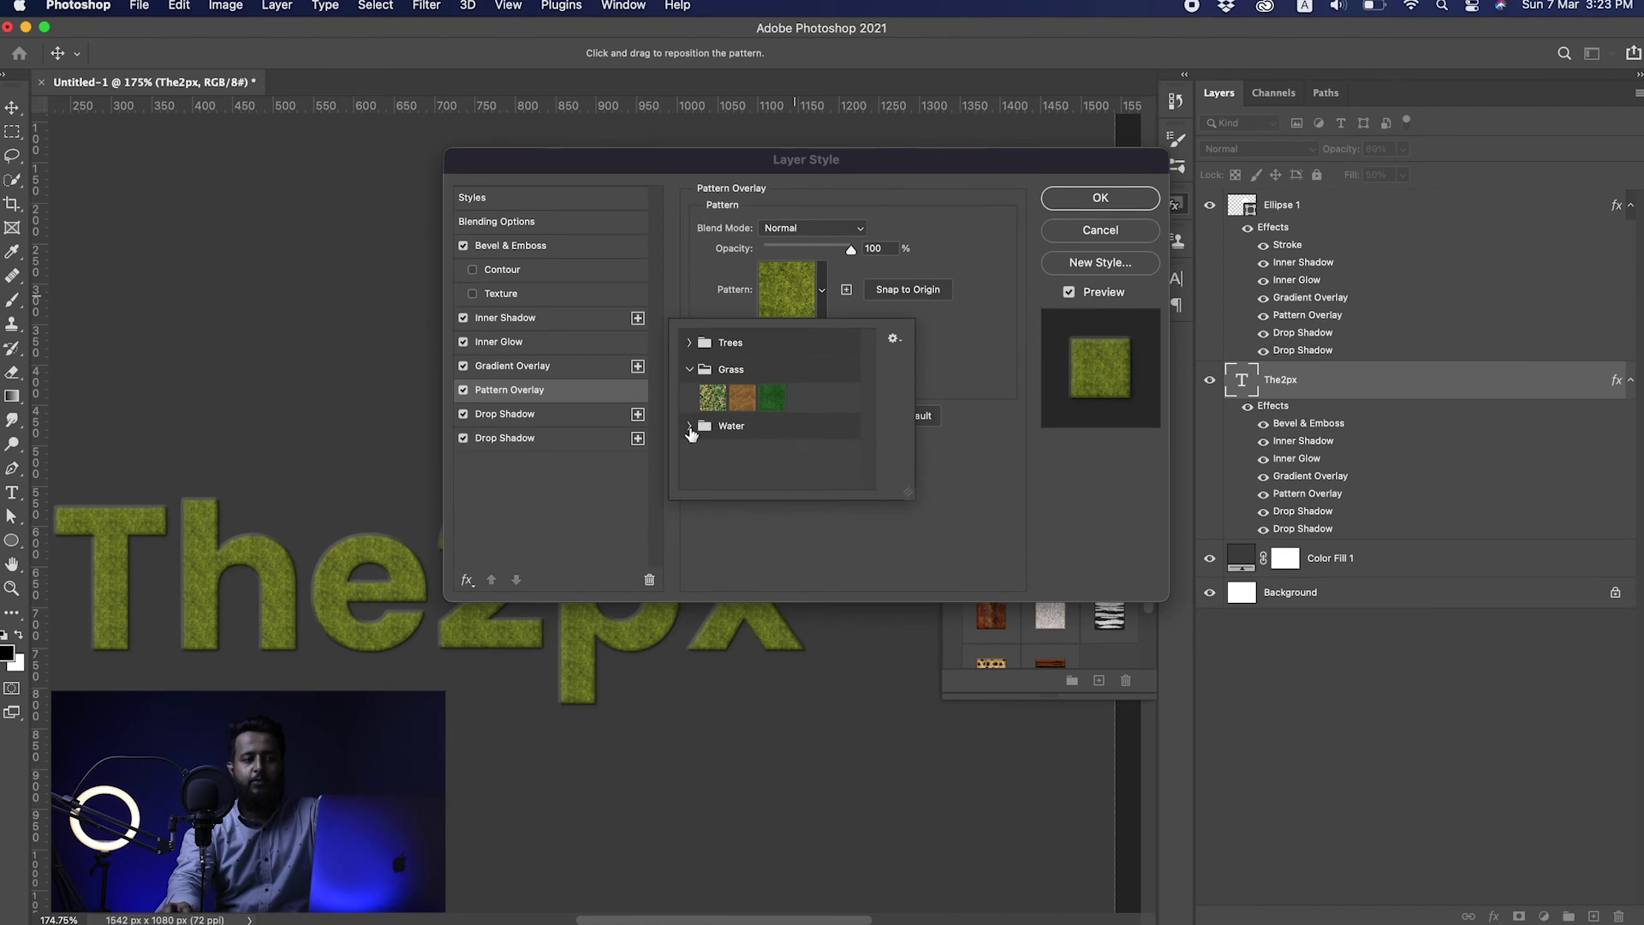
left_click(693, 426)
left_click(718, 455)
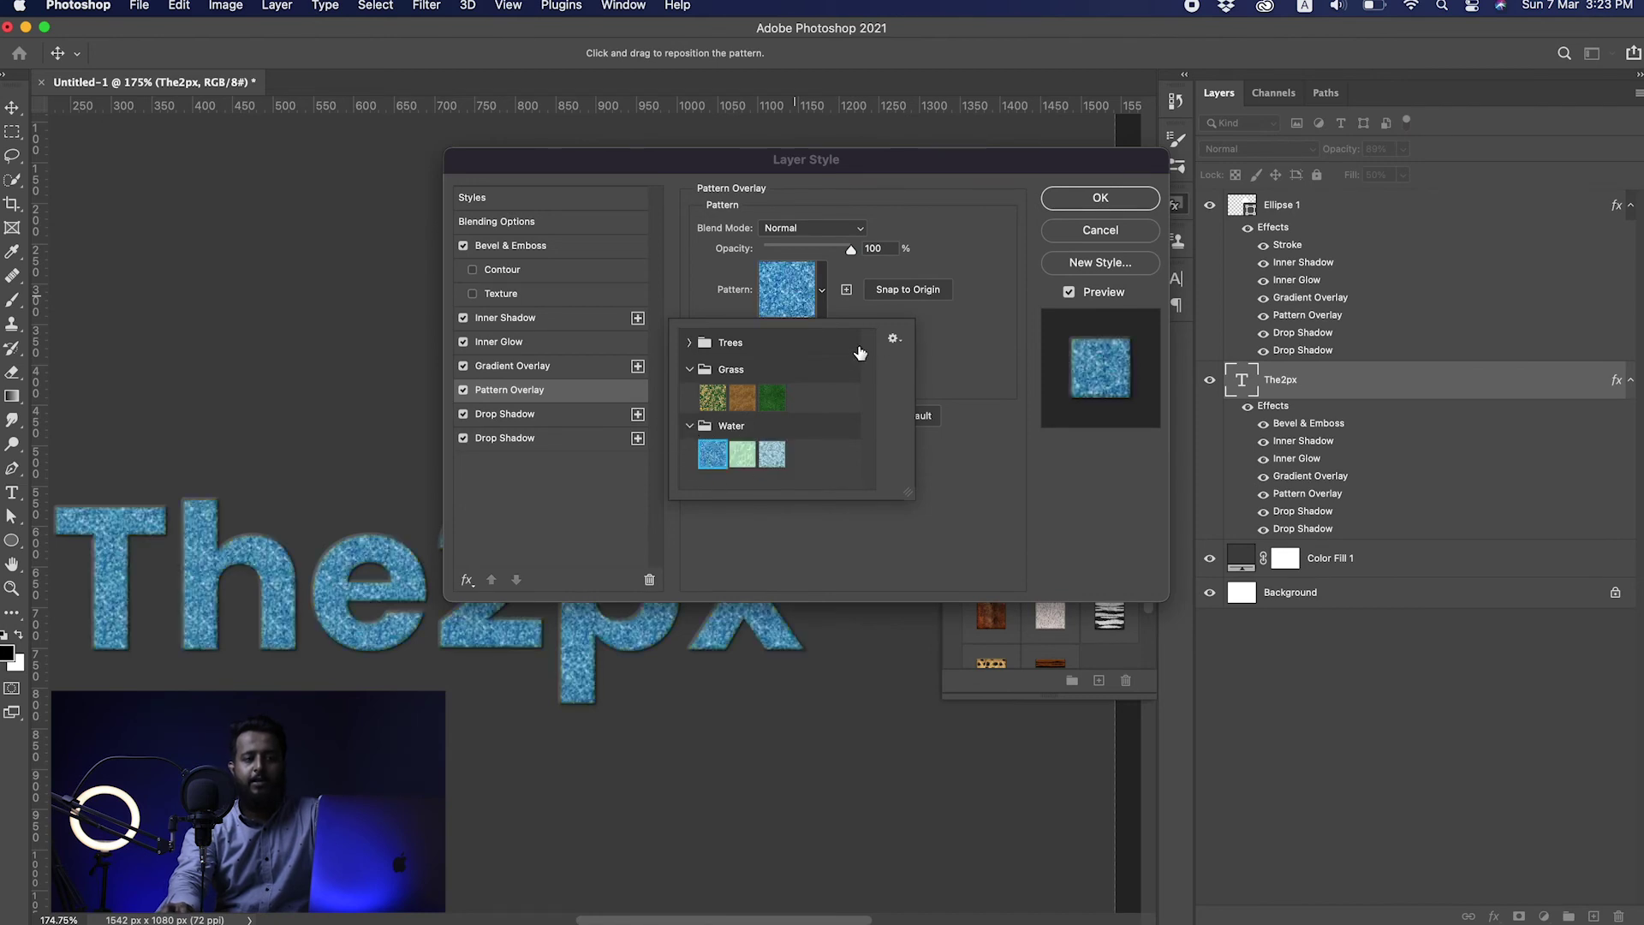
left_click(934, 250)
left_click(1099, 198)
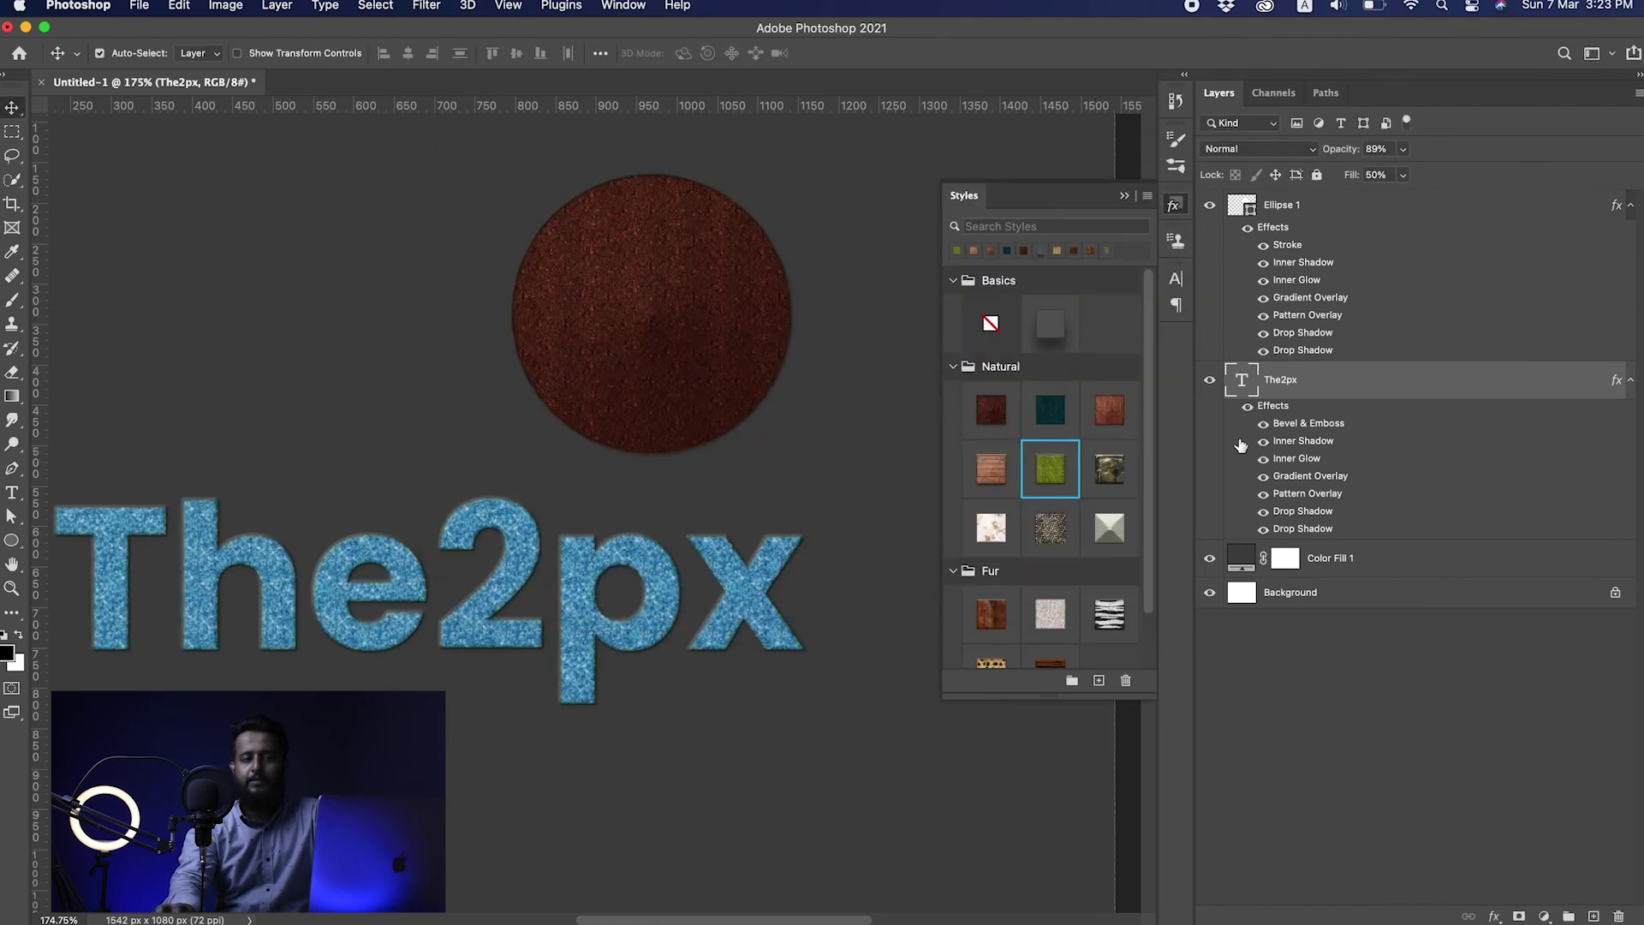
Try the marble and green grass Natural presets on the The2px text, followed by the brown Fur preset.
scroll(997, 514, "down", 2)
left_click(993, 499)
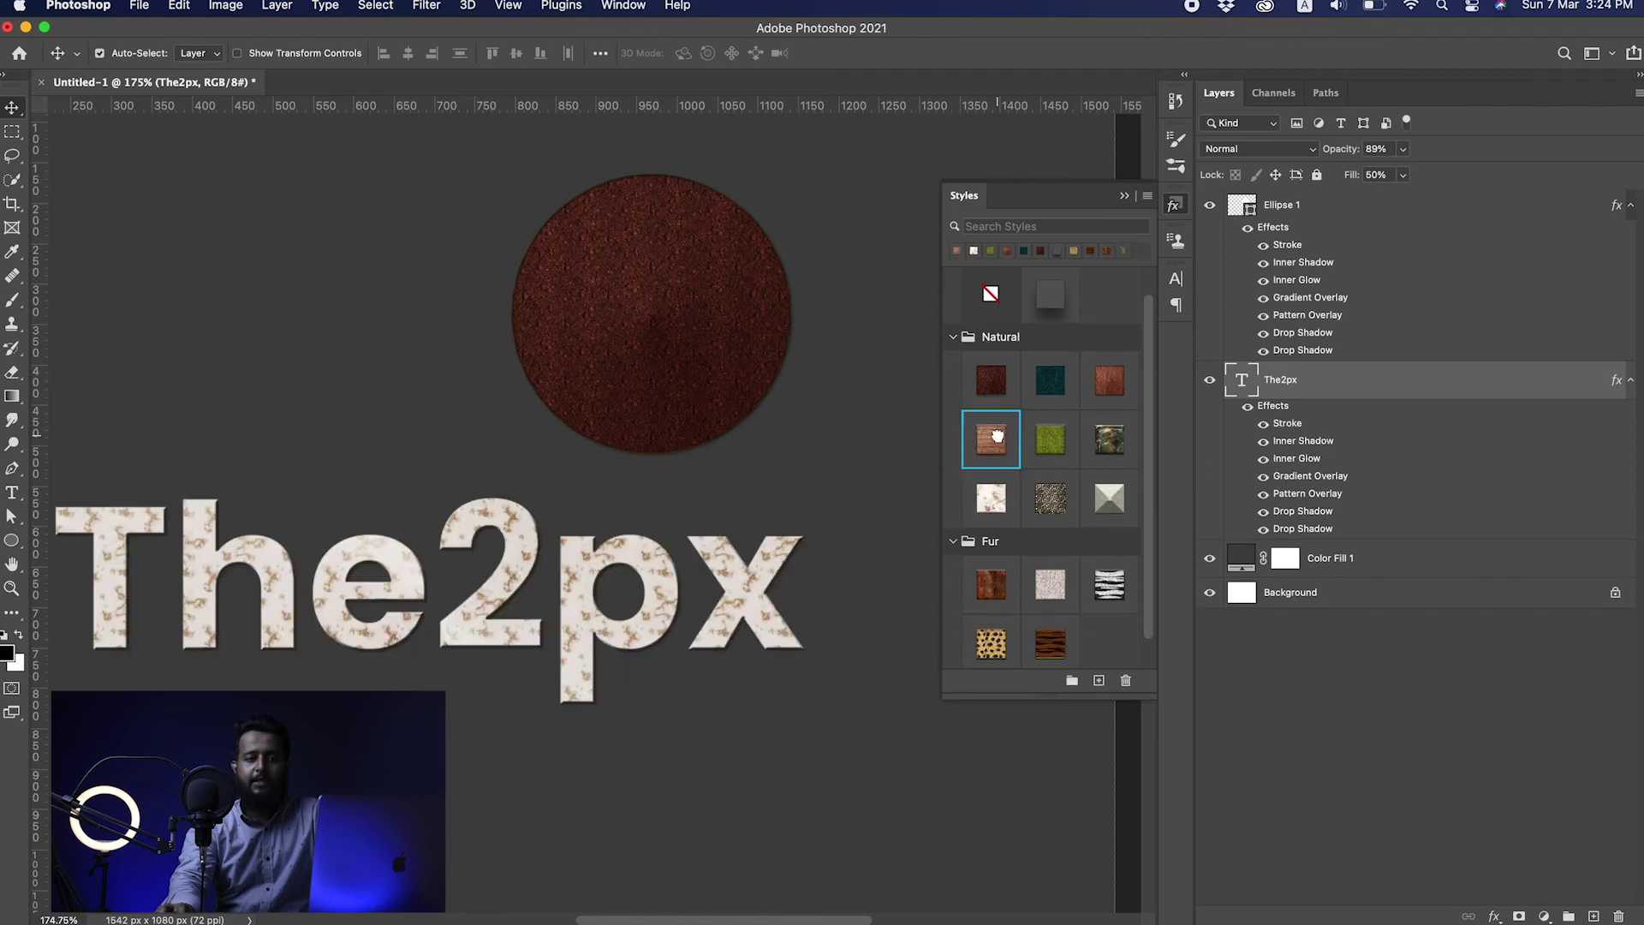
left_click(1050, 439)
scroll(1021, 510, "down", 1)
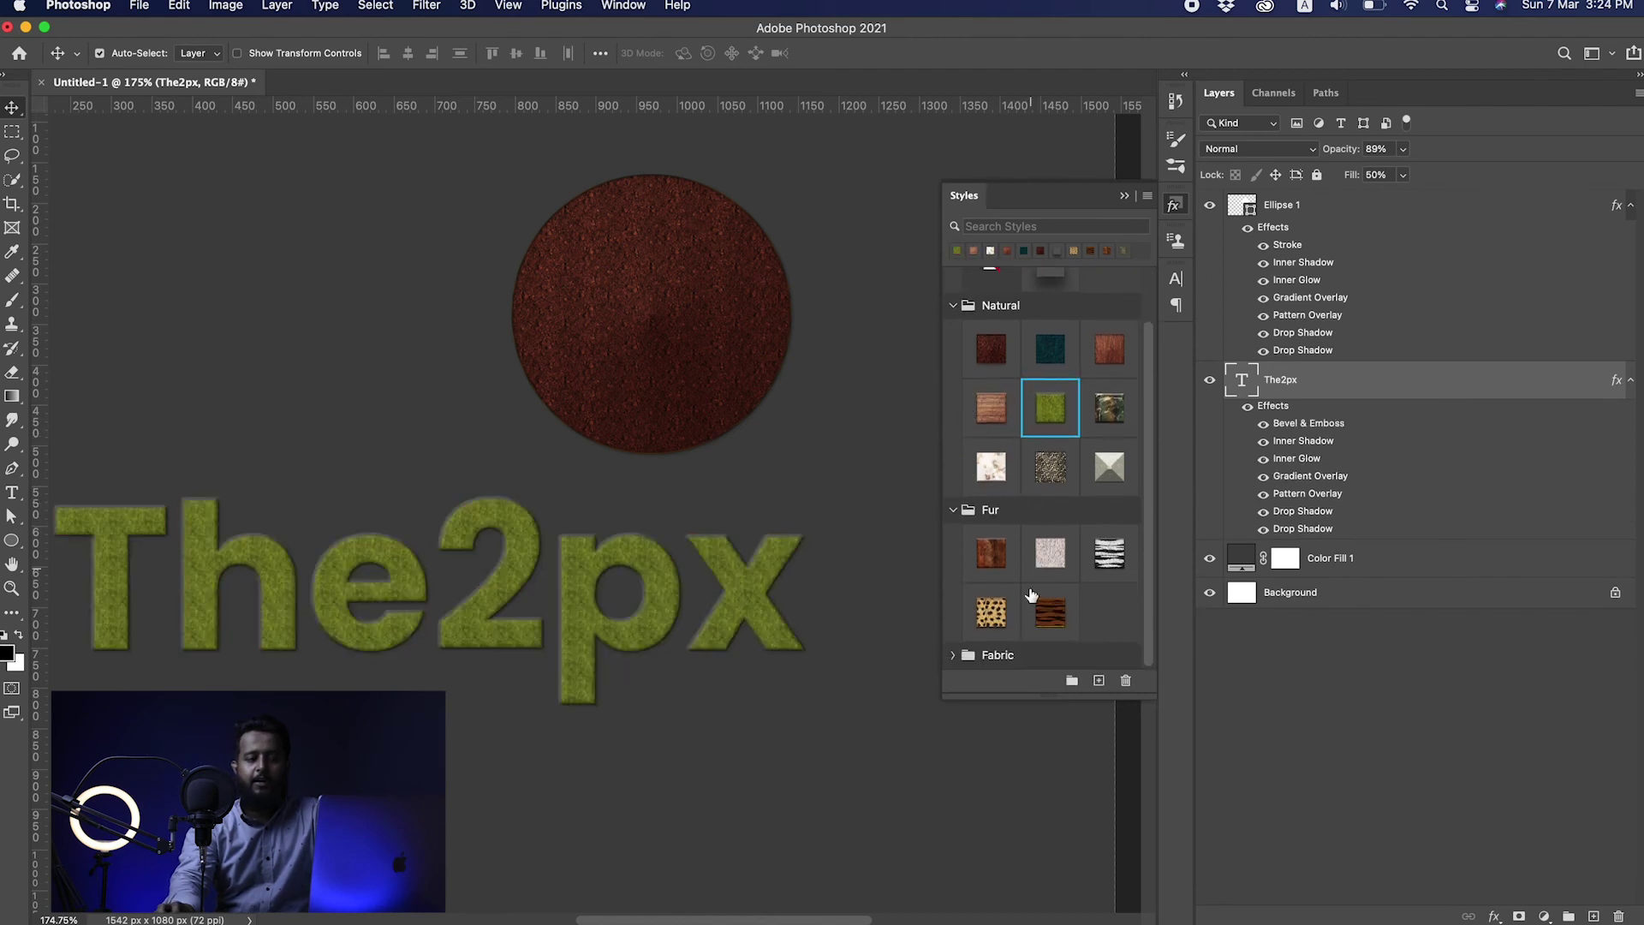
left_click(990, 552)
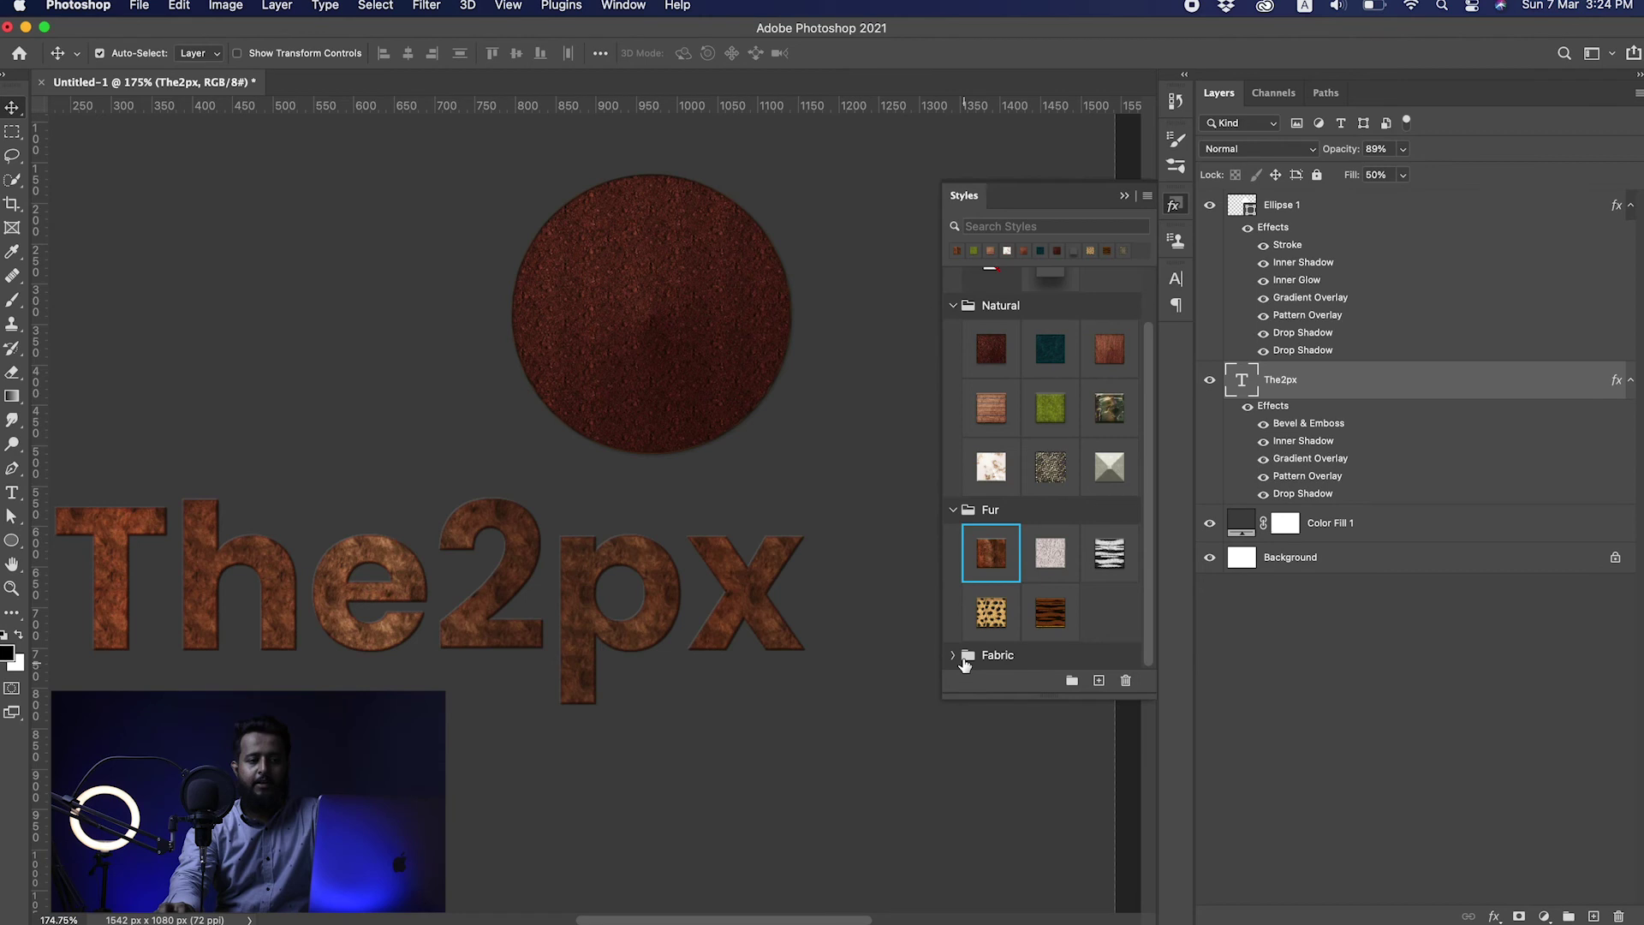
Expand the Fabric style group and try its presets on the The2px text, ending with the off-white fabric.
left_click(966, 663)
left_click(963, 654)
left_click(990, 580)
left_click(1050, 579)
left_click(1030, 654)
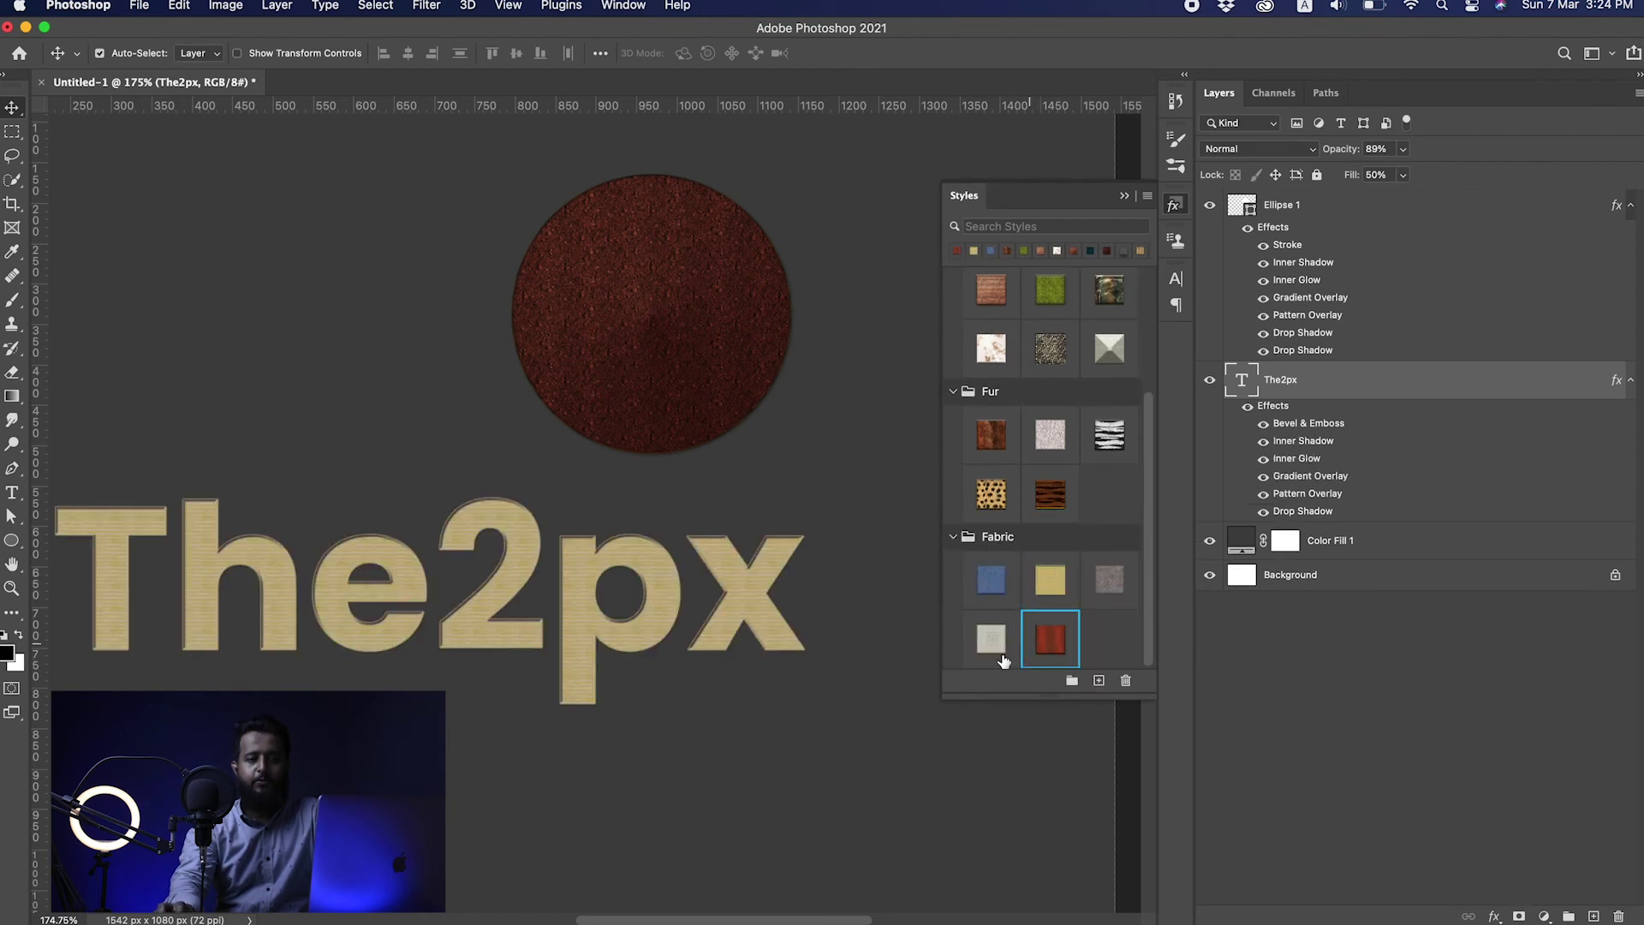
left_click(1002, 658)
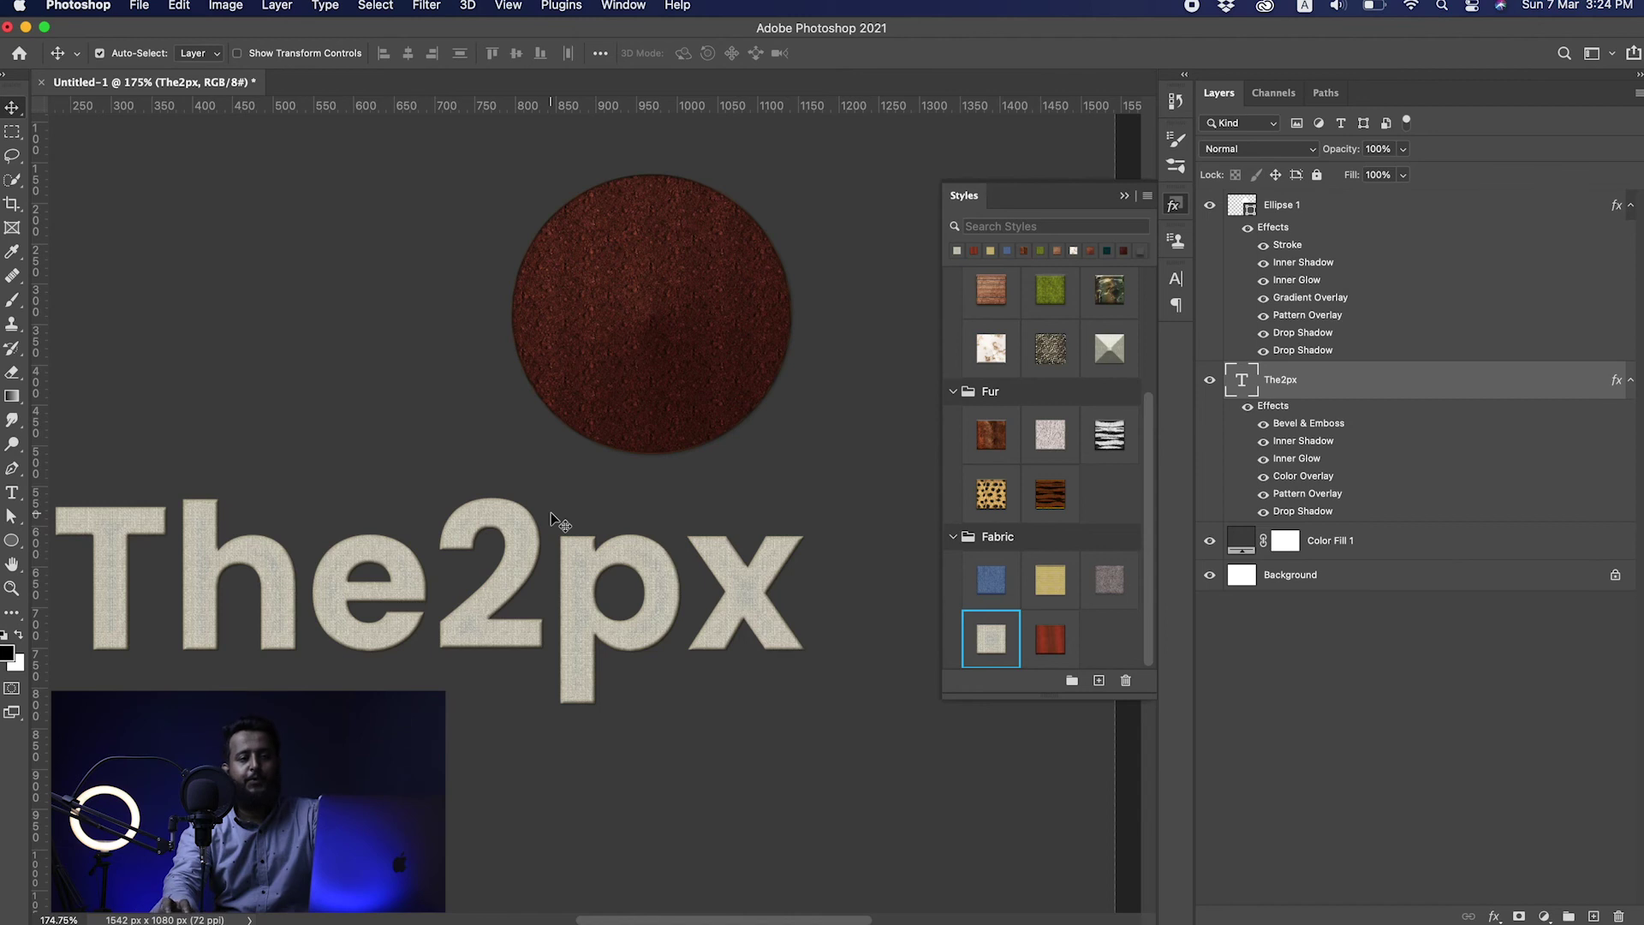
Select the textured circle on the canvas.
scroll(1064, 507, "up", 4)
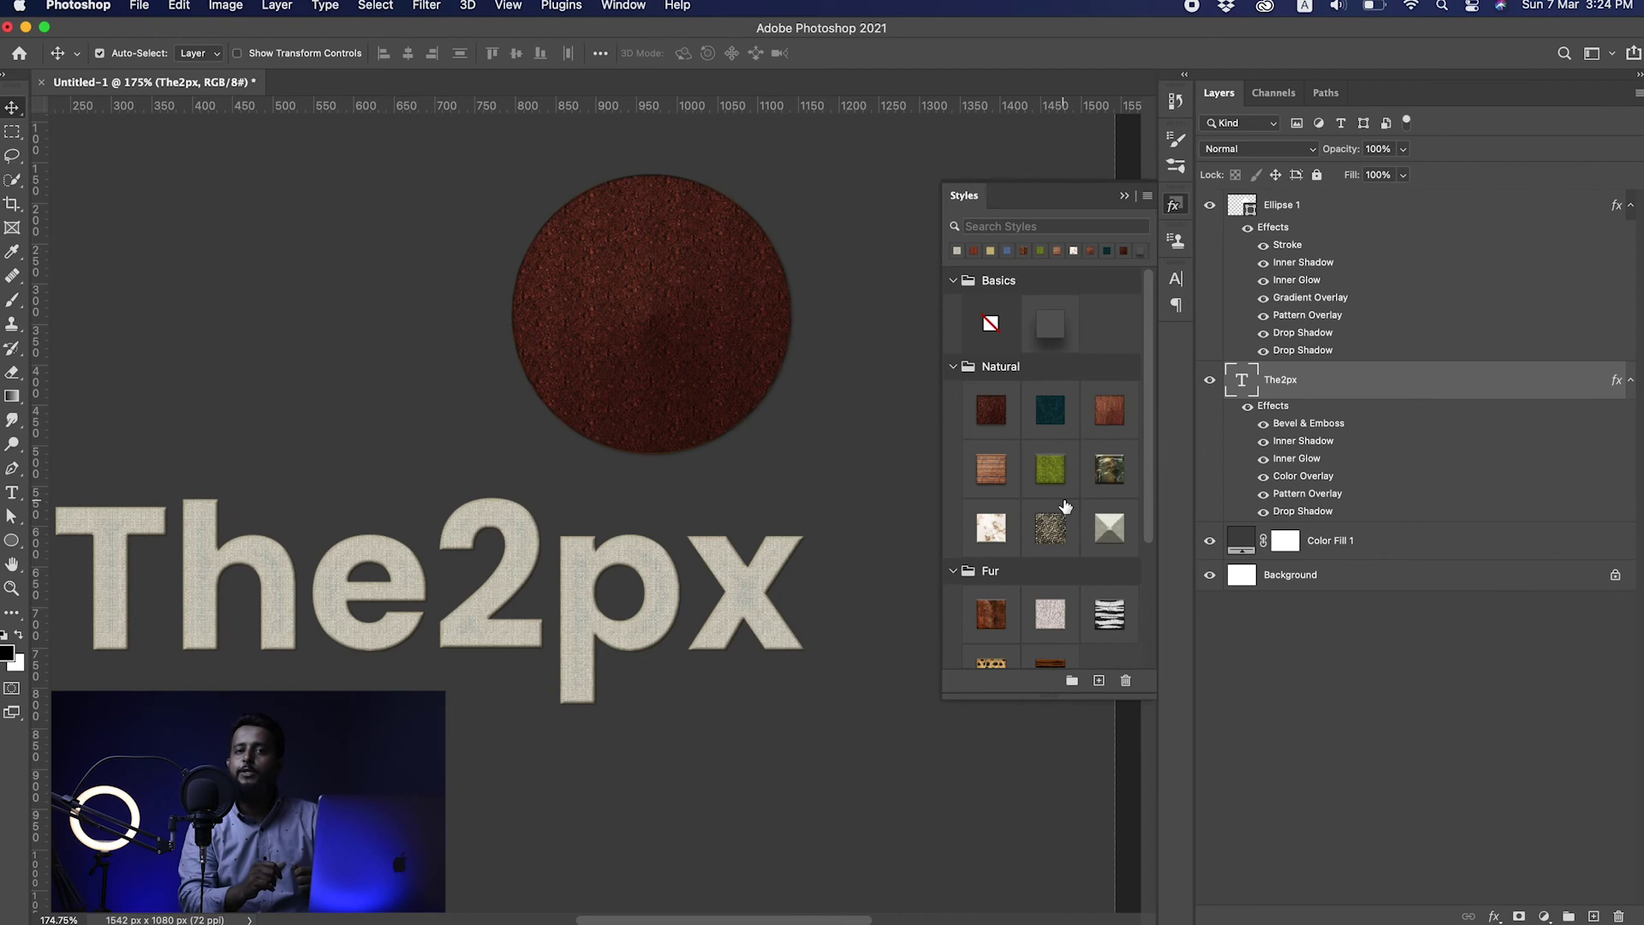
mouse_move(730, 439)
left_mouse_down()
mouse_move(694, 416)
mouse_move(705, 434)
left_mouse_up()
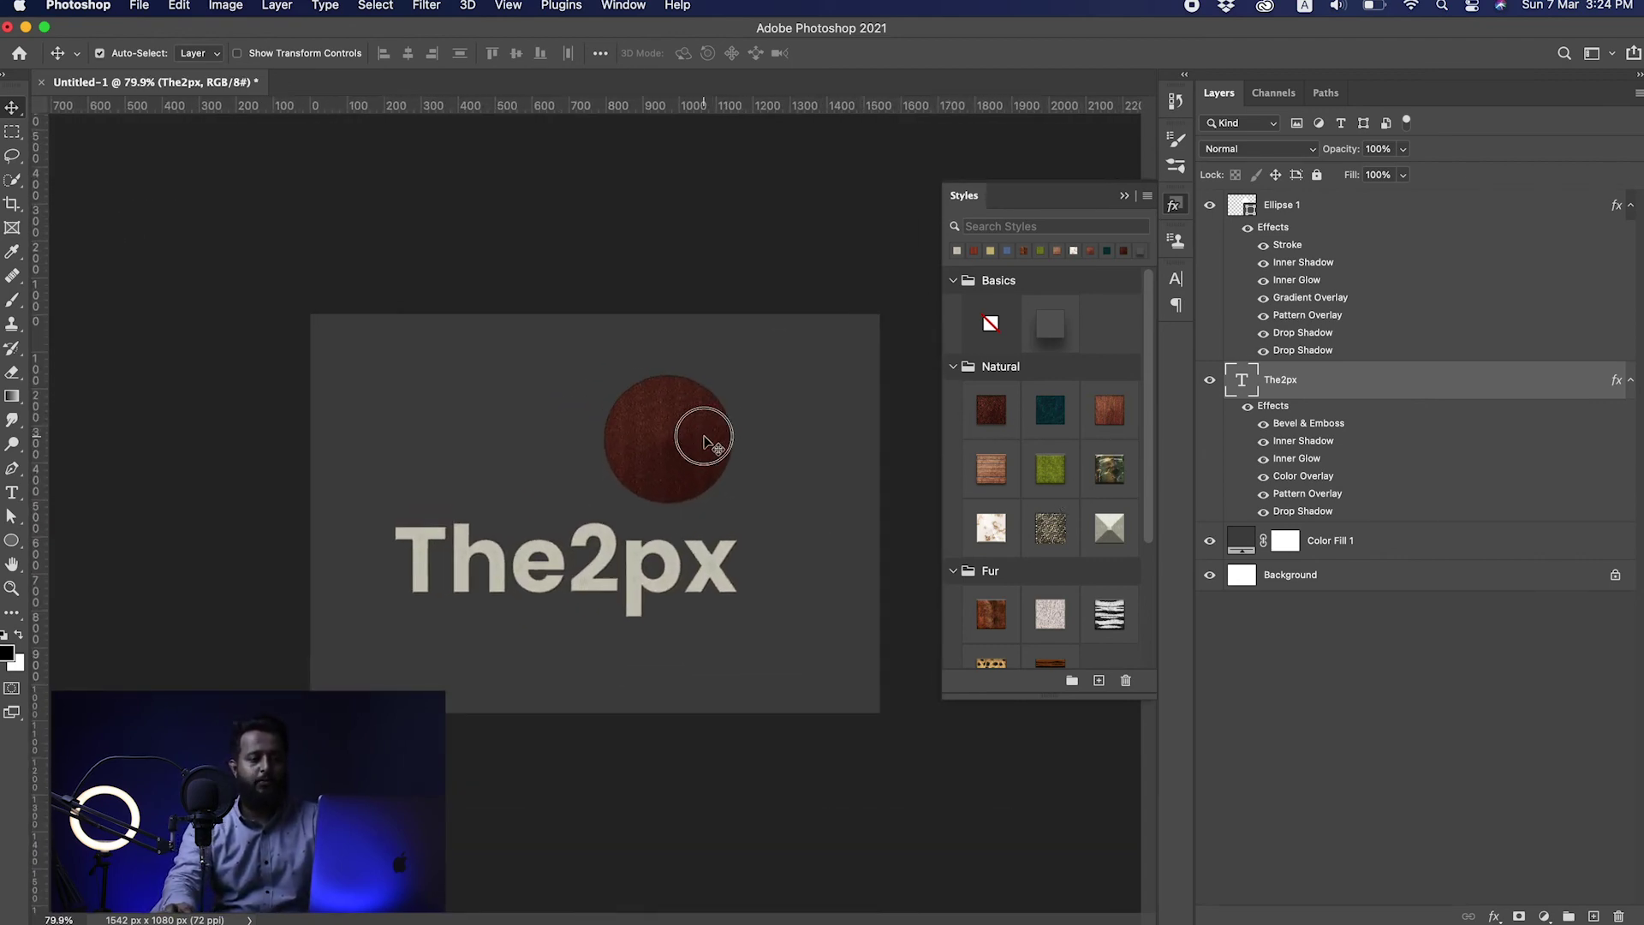
left_click(704, 441)
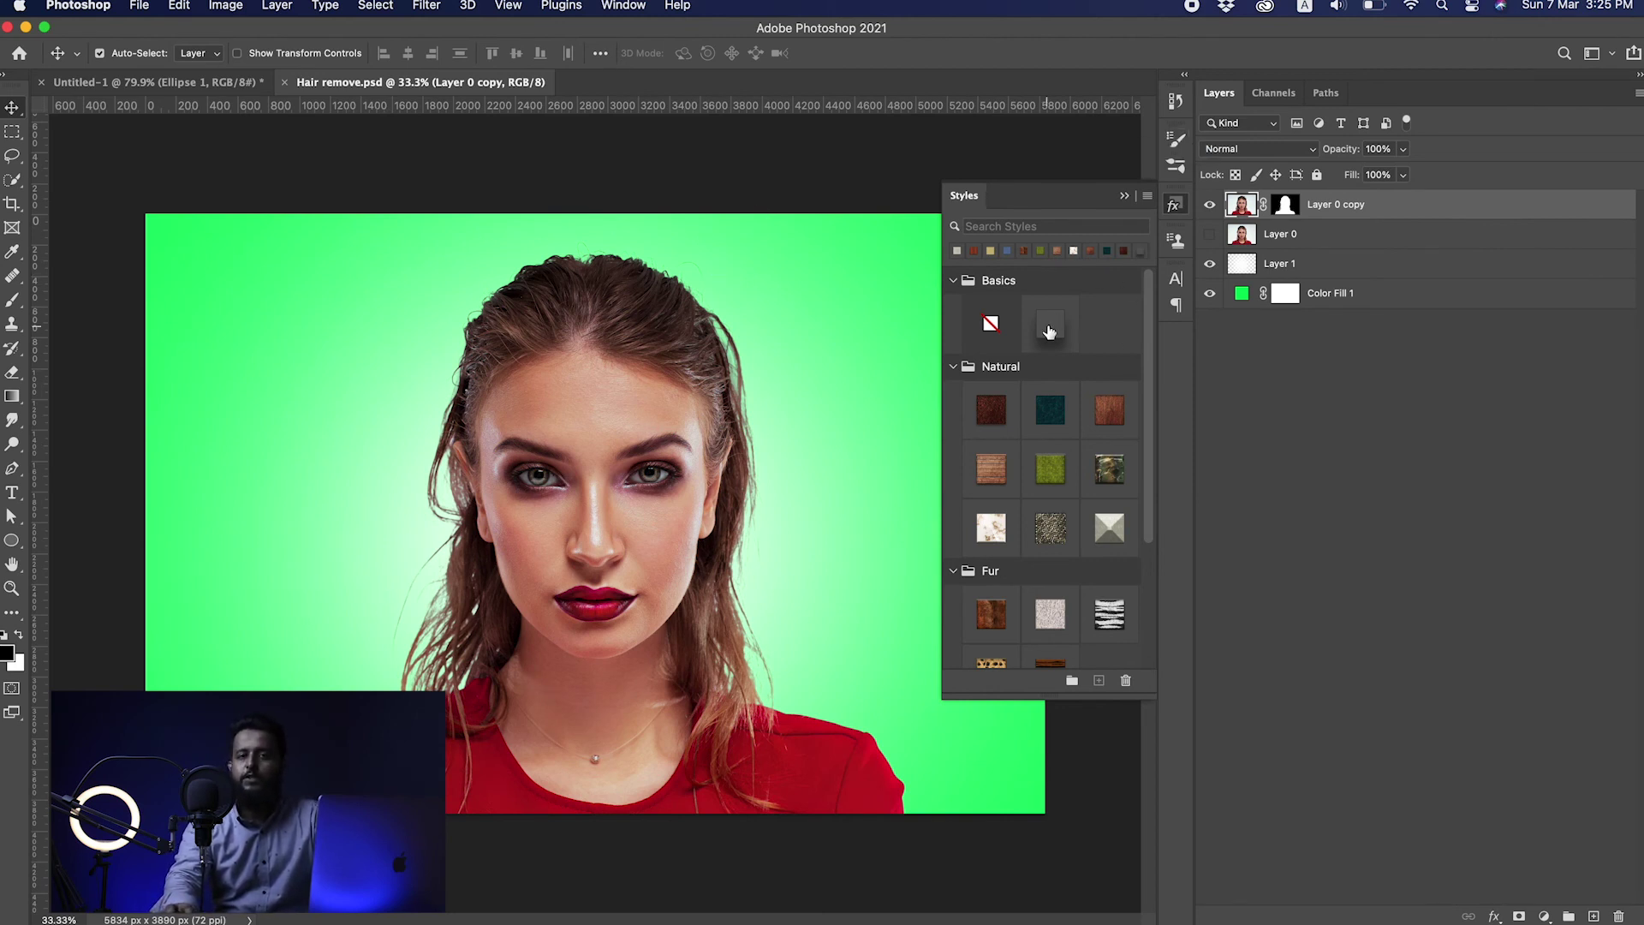
Try Natural and Fur style presets on Layer 0 copy in Hair remove.psd, then clear its layer style.
left_click(987, 410)
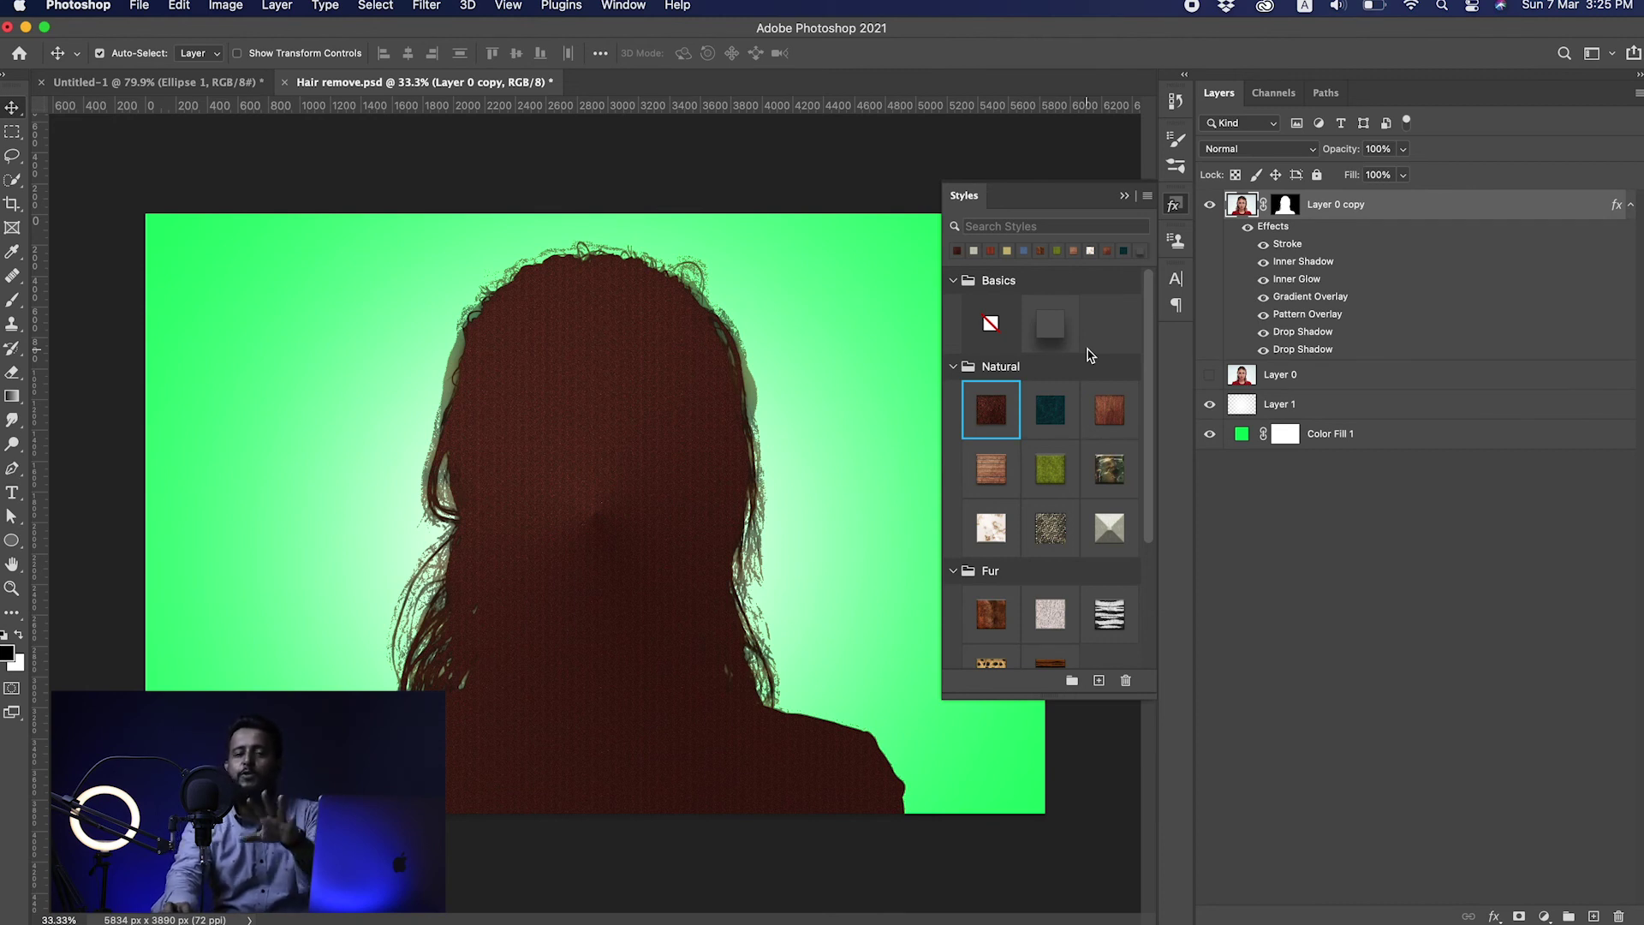
left_click(991, 470)
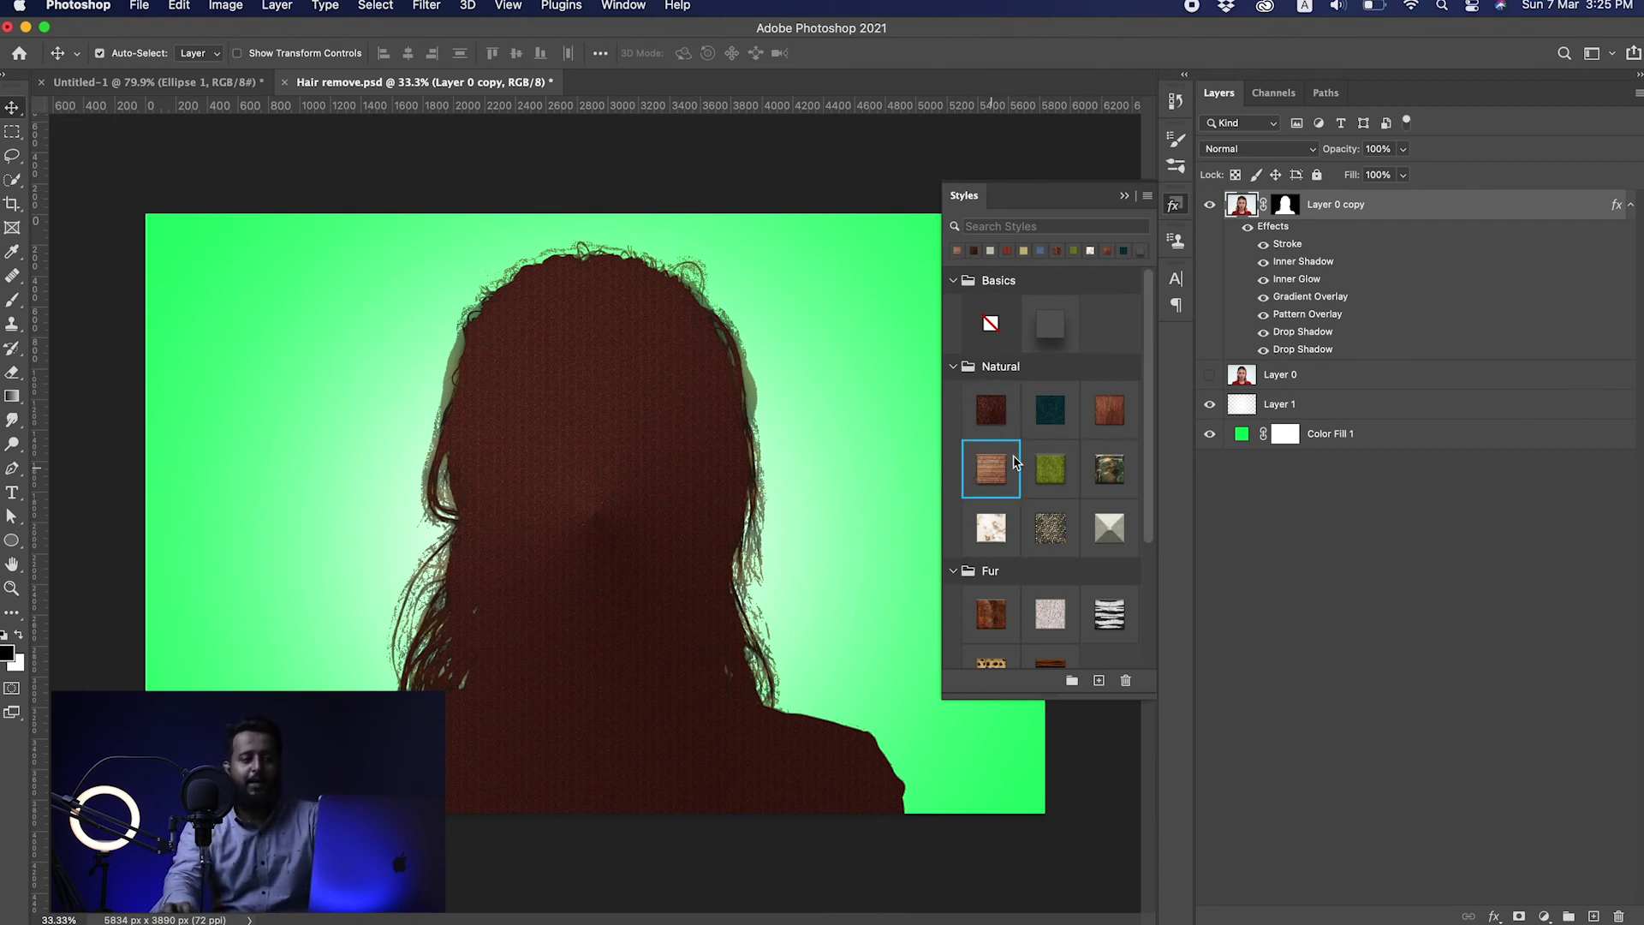
left_click(989, 551)
left_click(1040, 621)
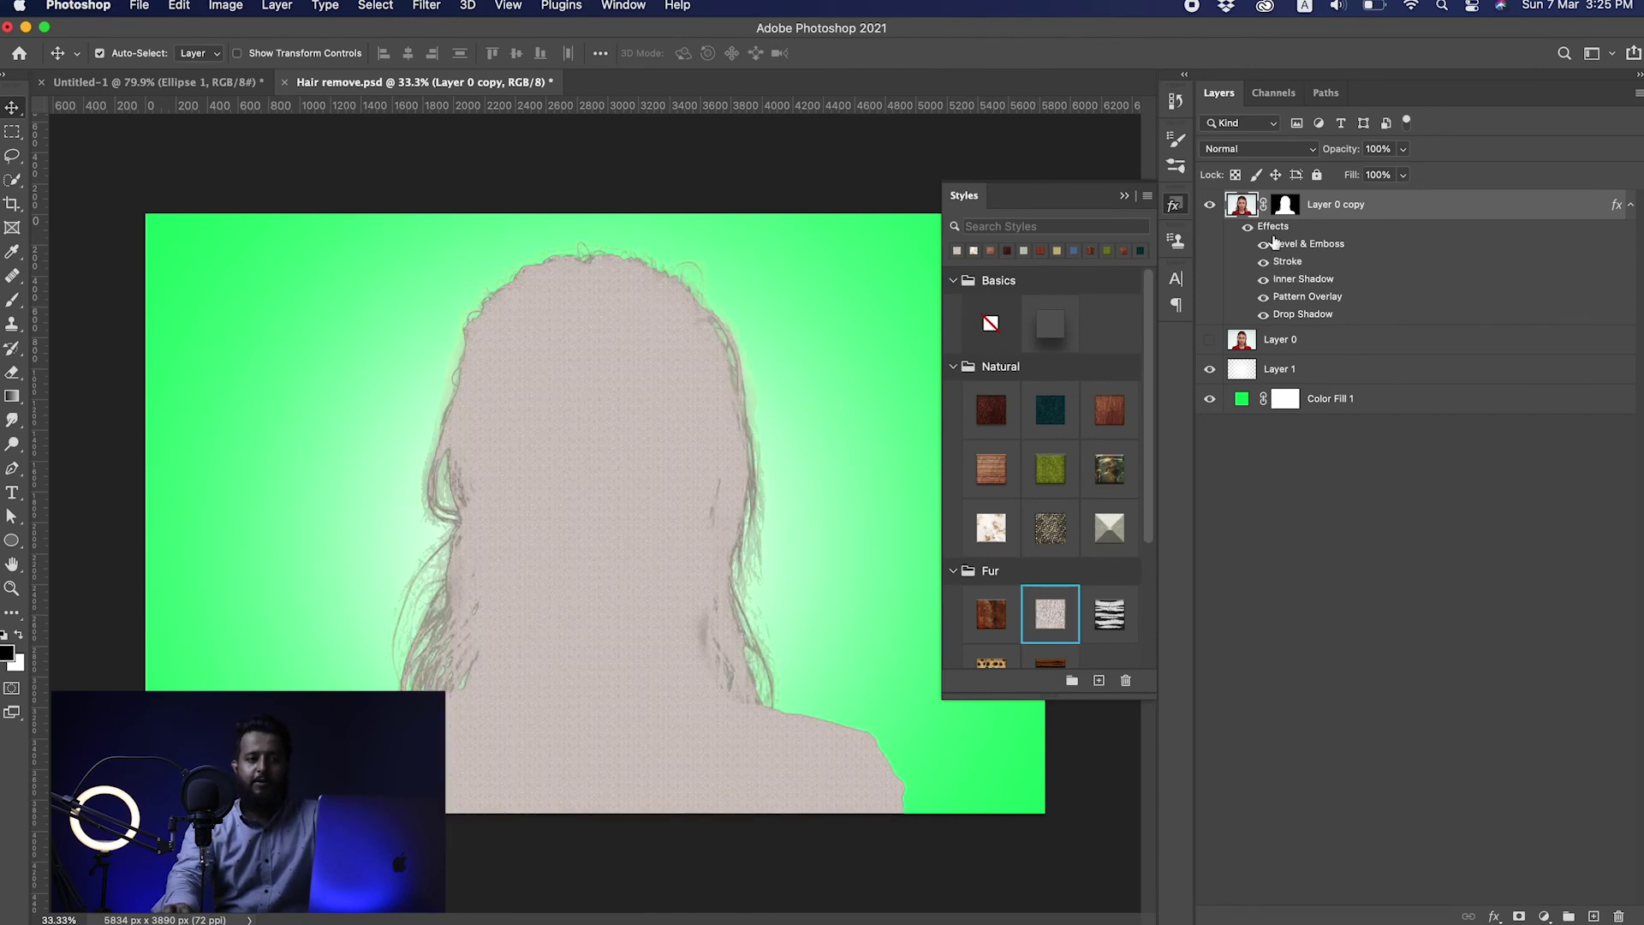
right_click(1427, 213)
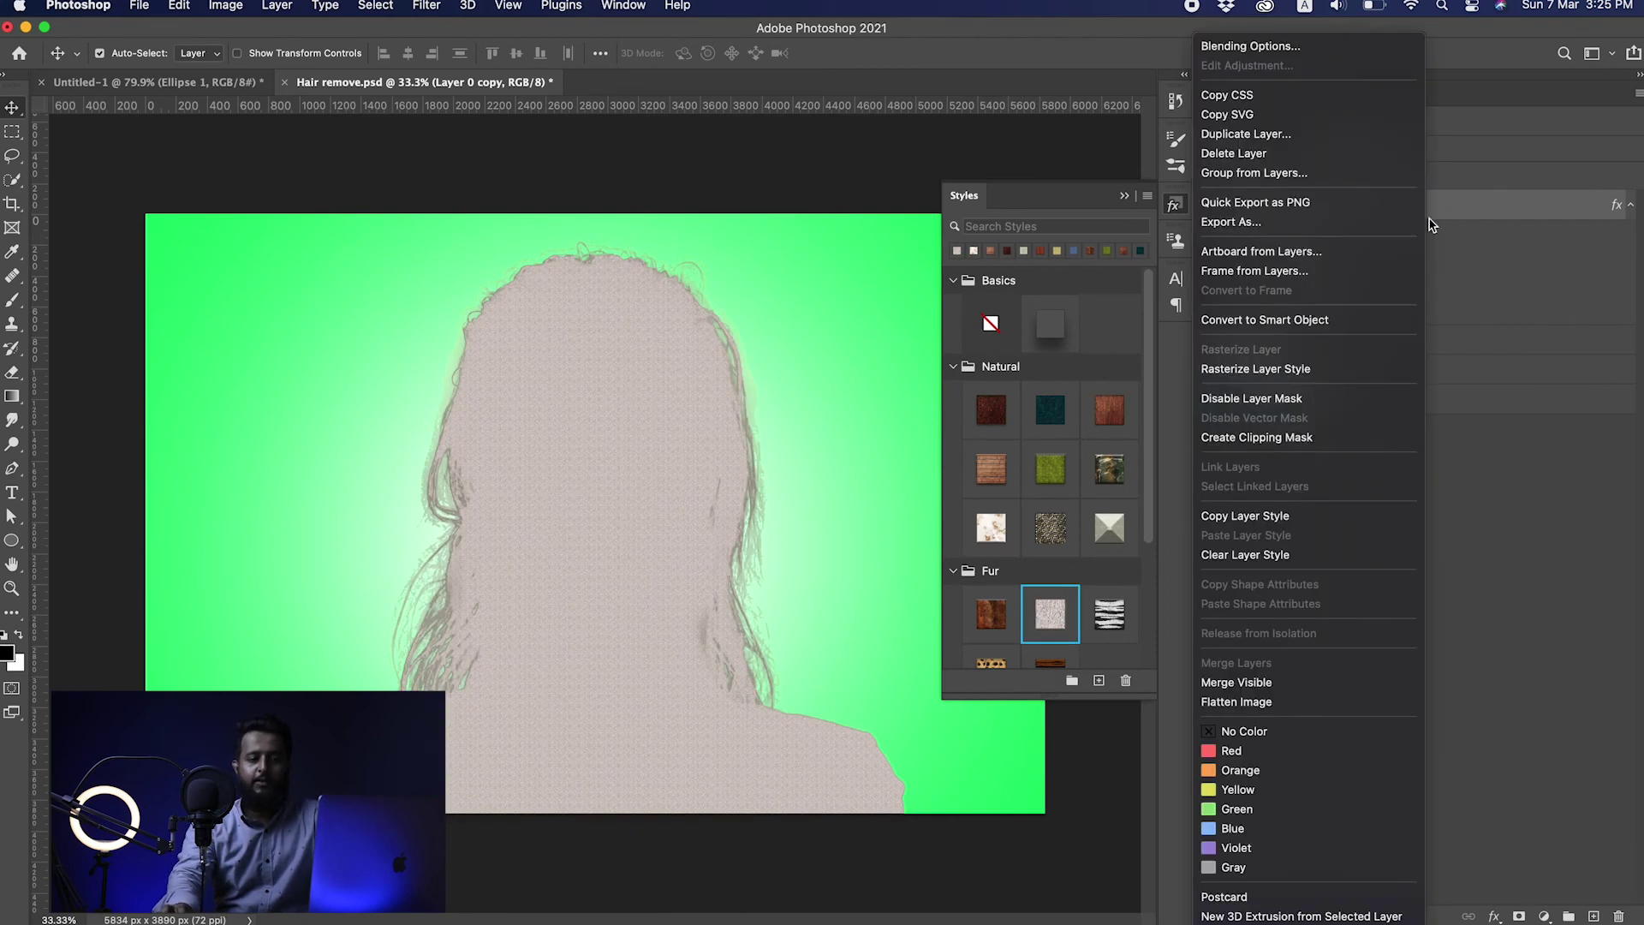
left_click(1303, 561)
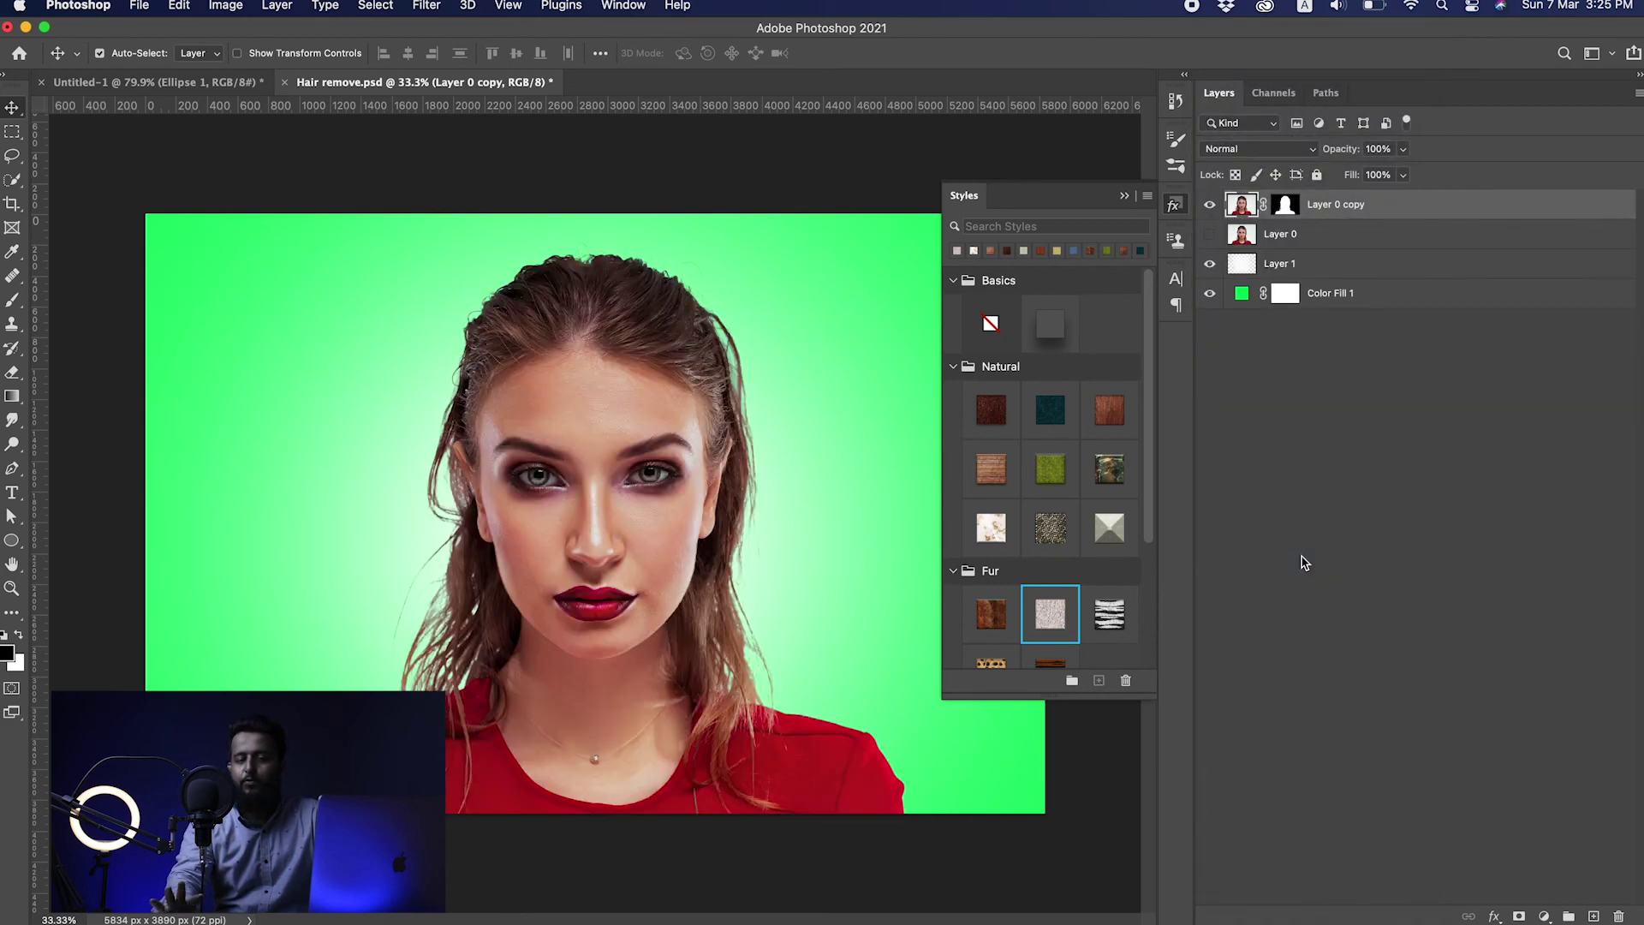
Open the layer style of Layer 0 copy, enable Gradient Overlay and set its opacity to 92%.
double_click(1509, 207)
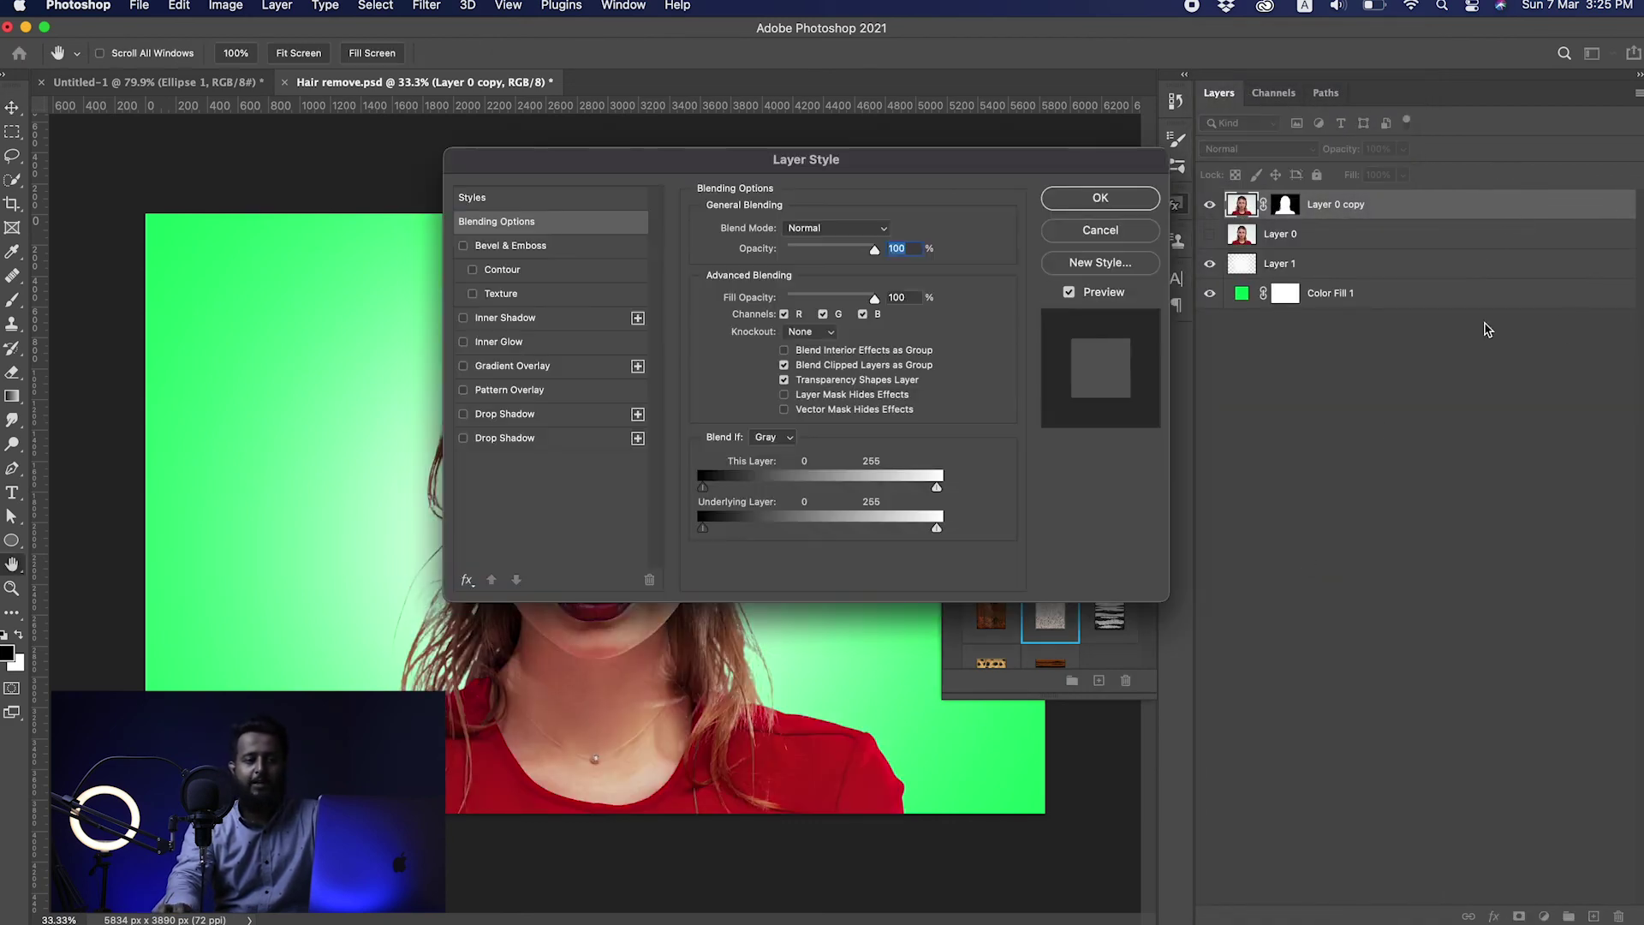
left_click_drag(809, 182, 1159, 179)
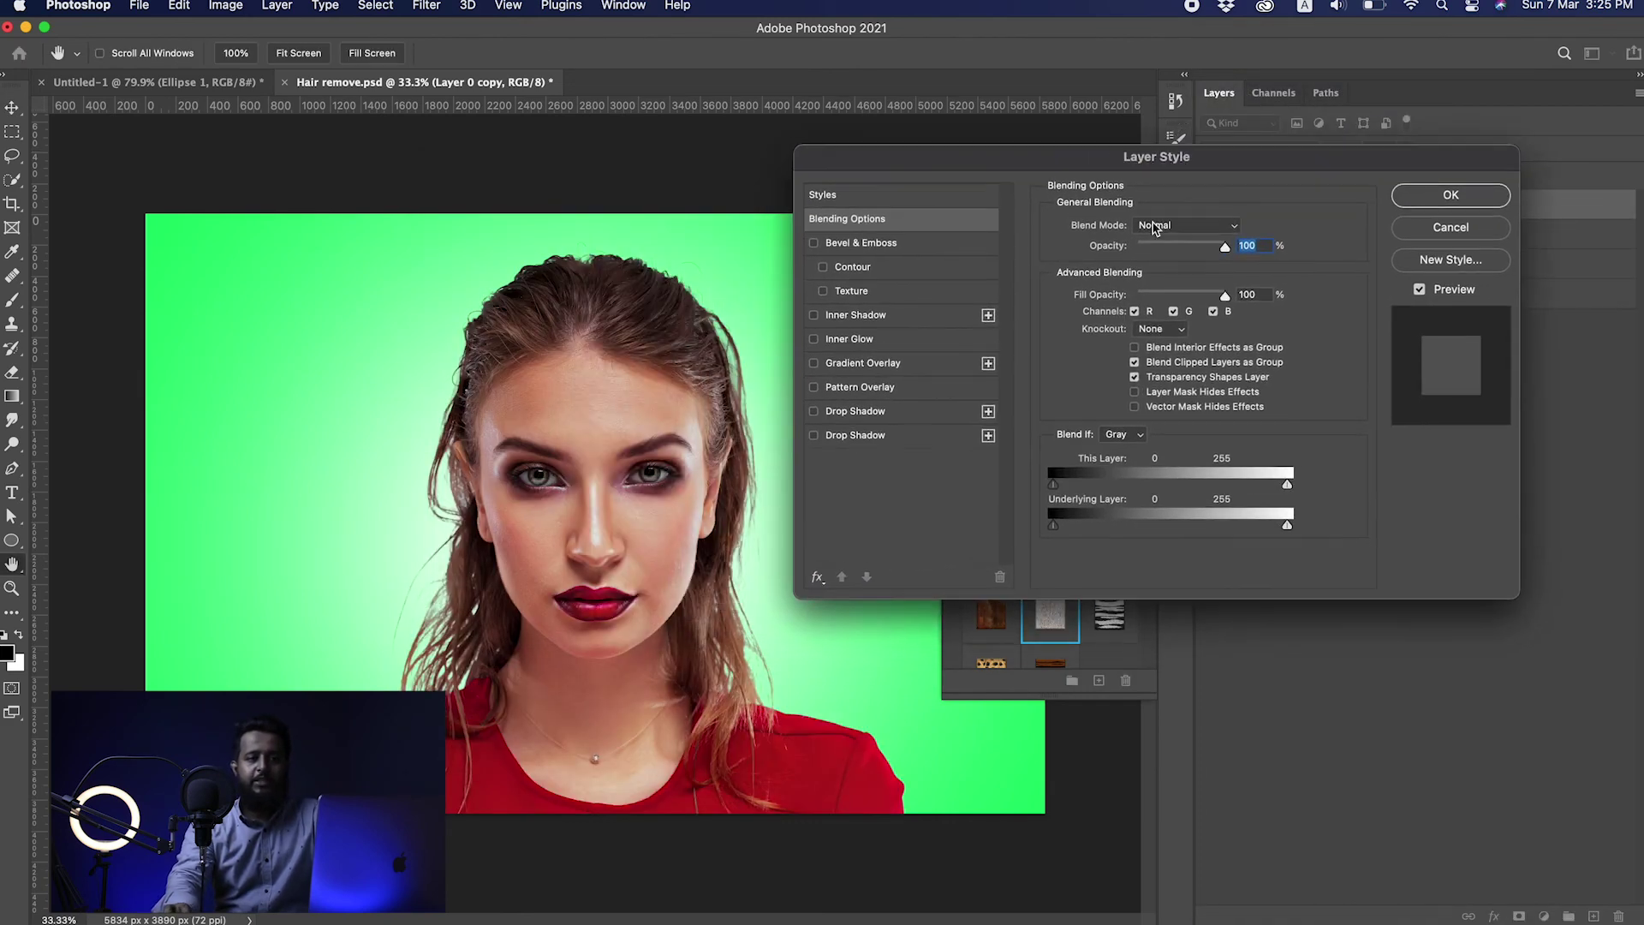
left_click(854, 364)
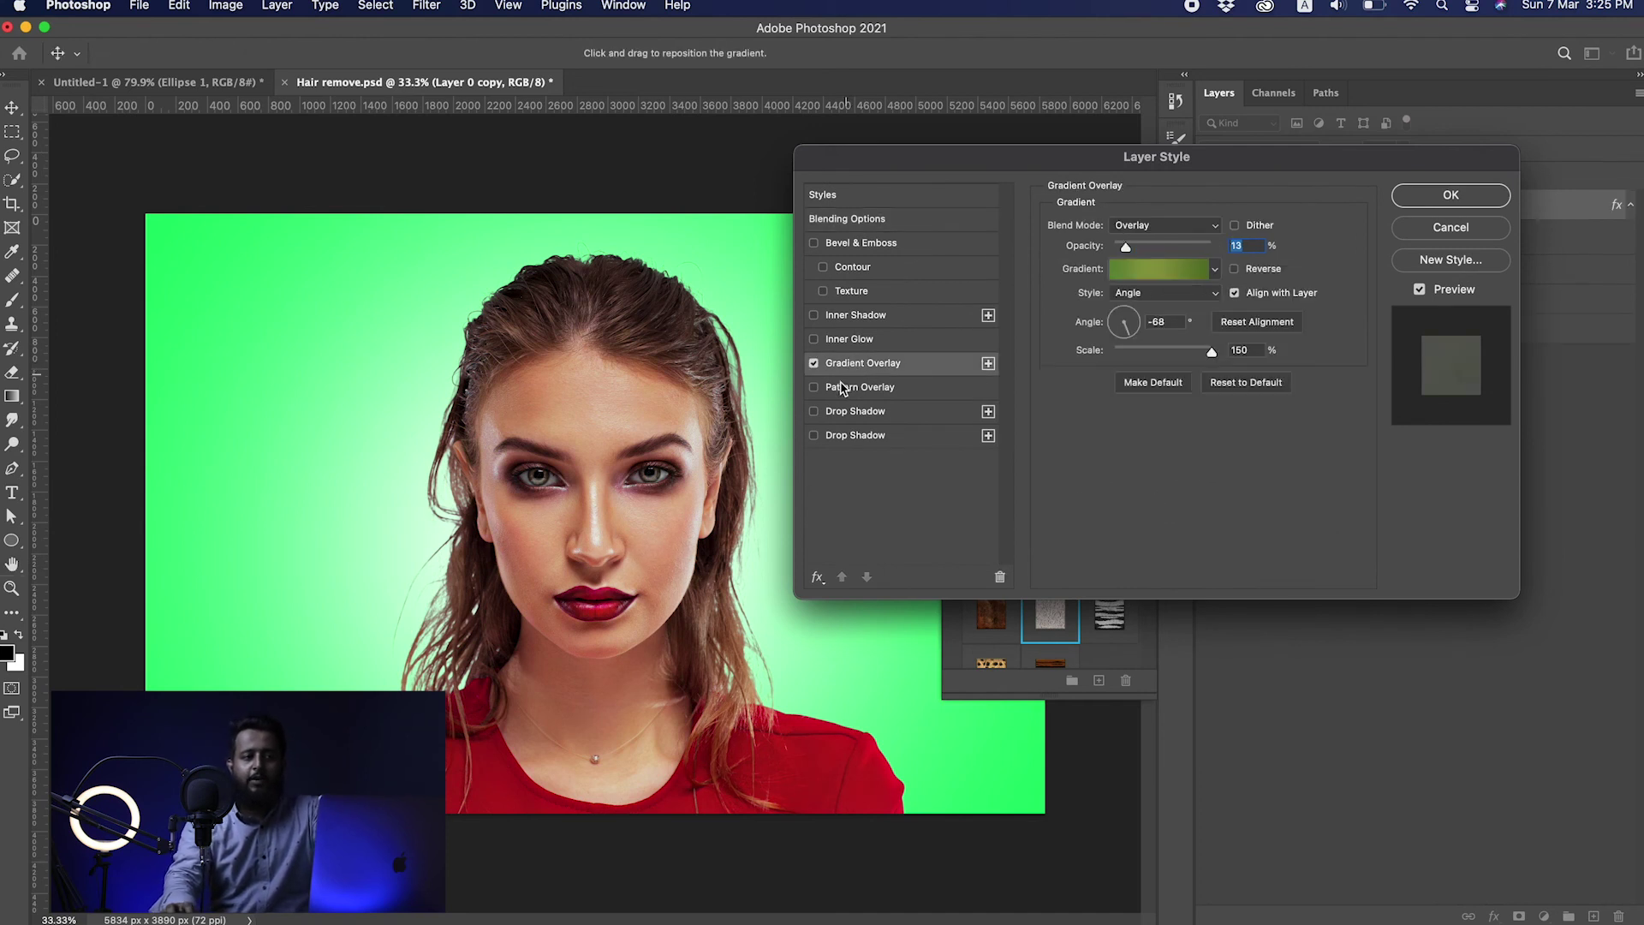
left_click_drag(1125, 248, 1202, 247)
Set the Gradient Overlay's blend mode to Normal, its opacity to 100% and its style to Linear.
left_click(1171, 226)
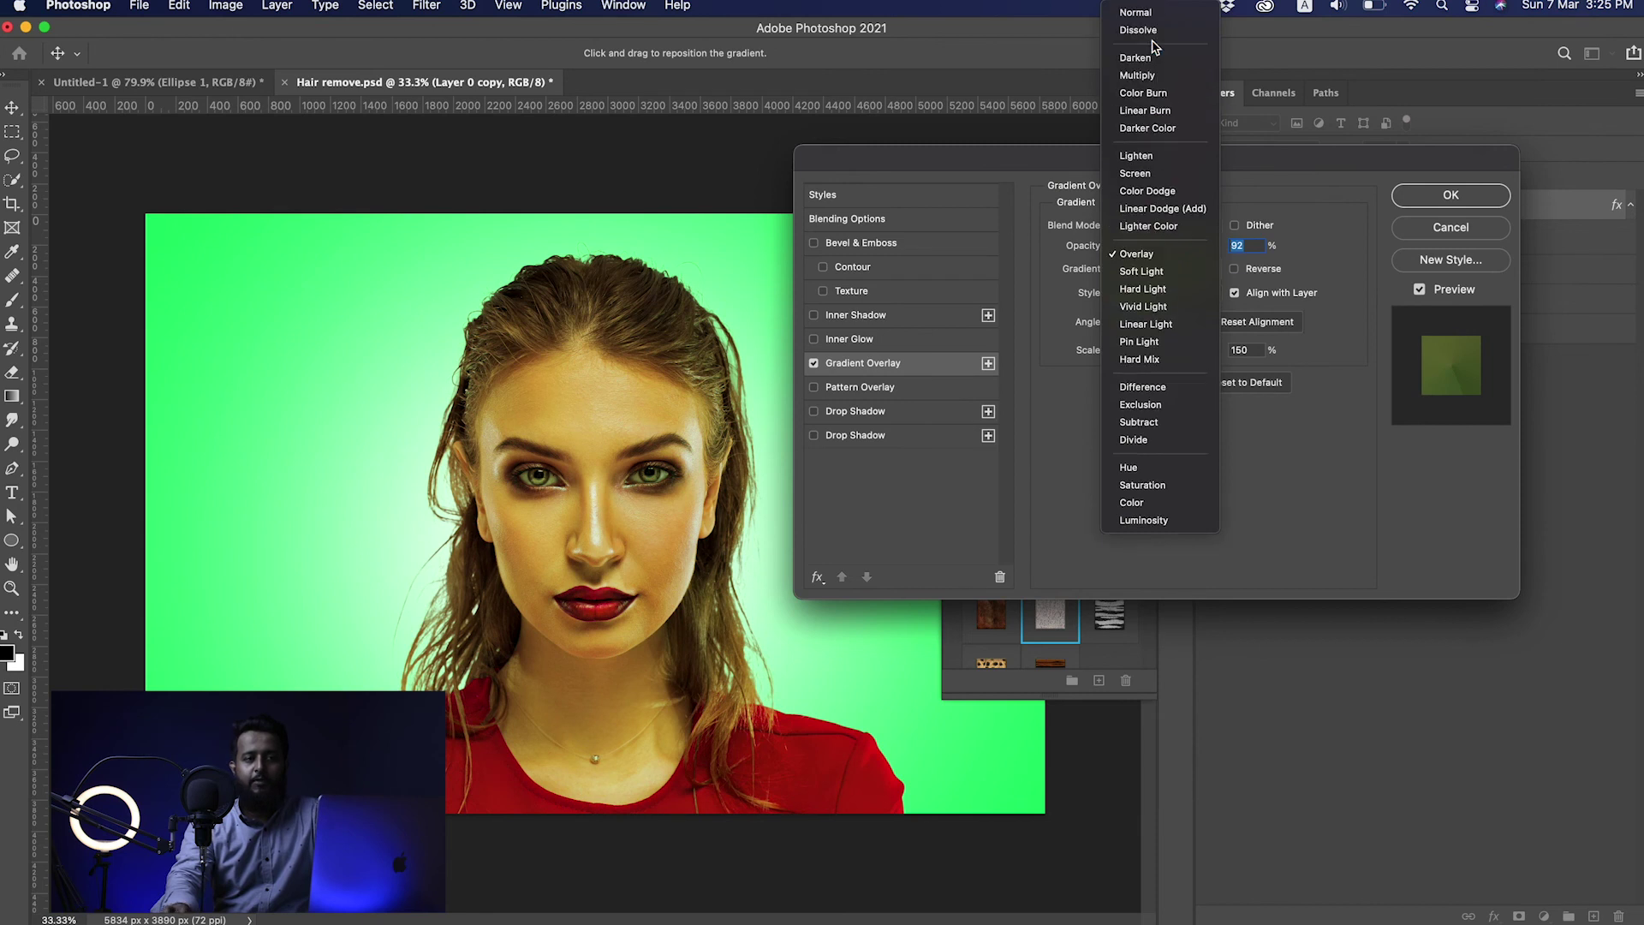
left_click(1148, 15)
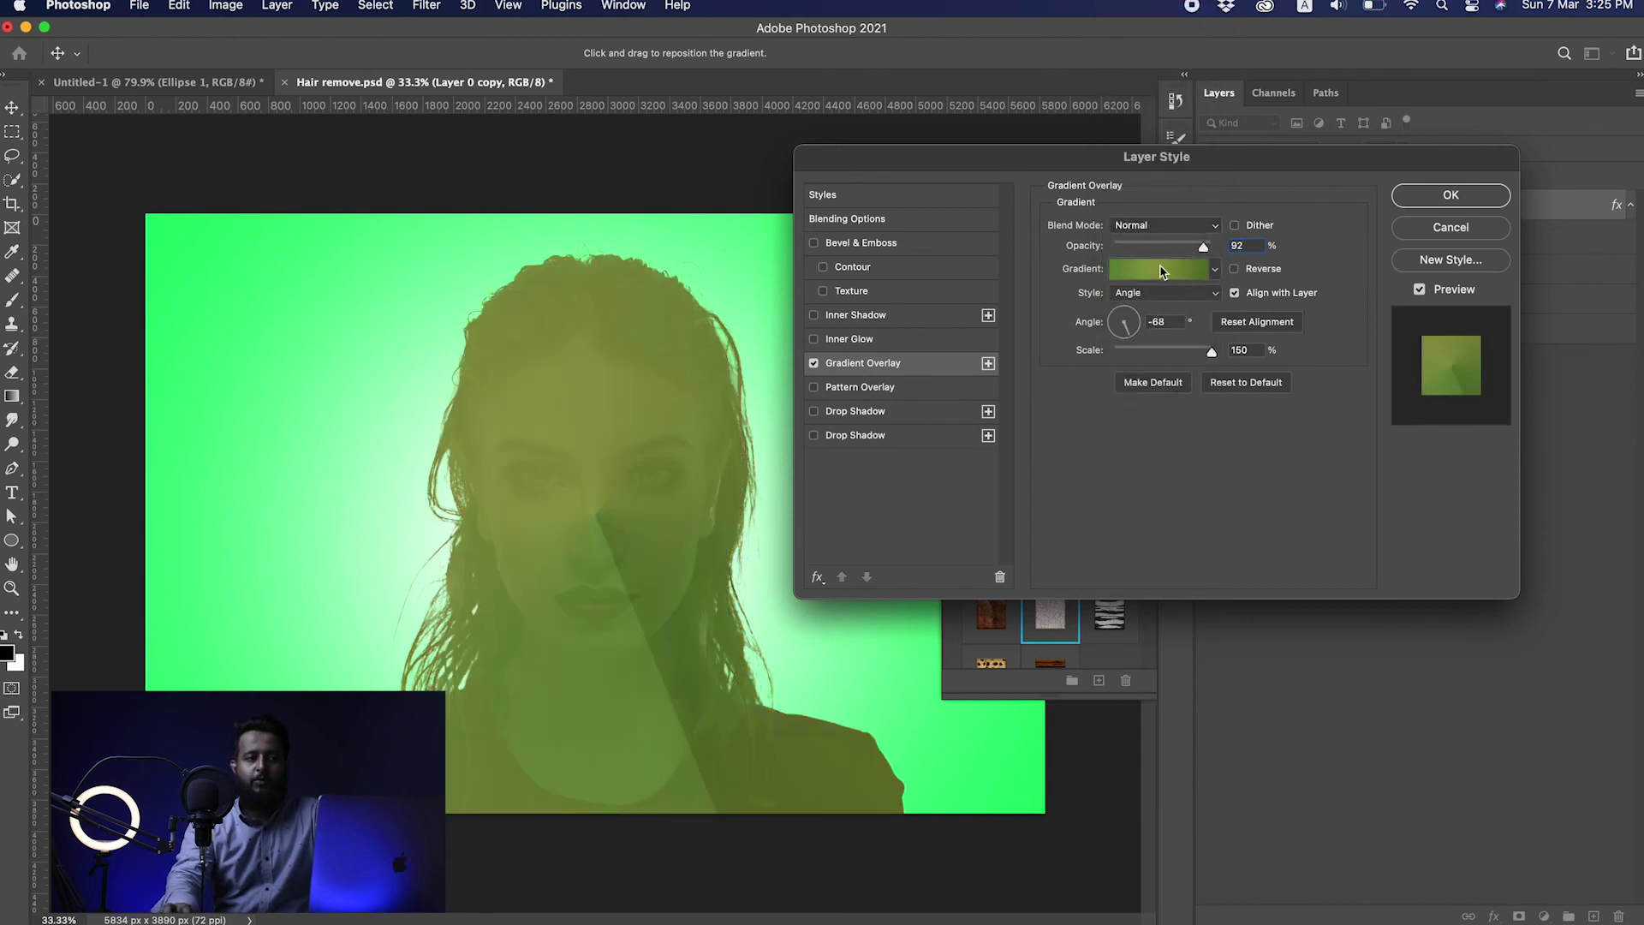
left_click_drag(1204, 247, 1216, 247)
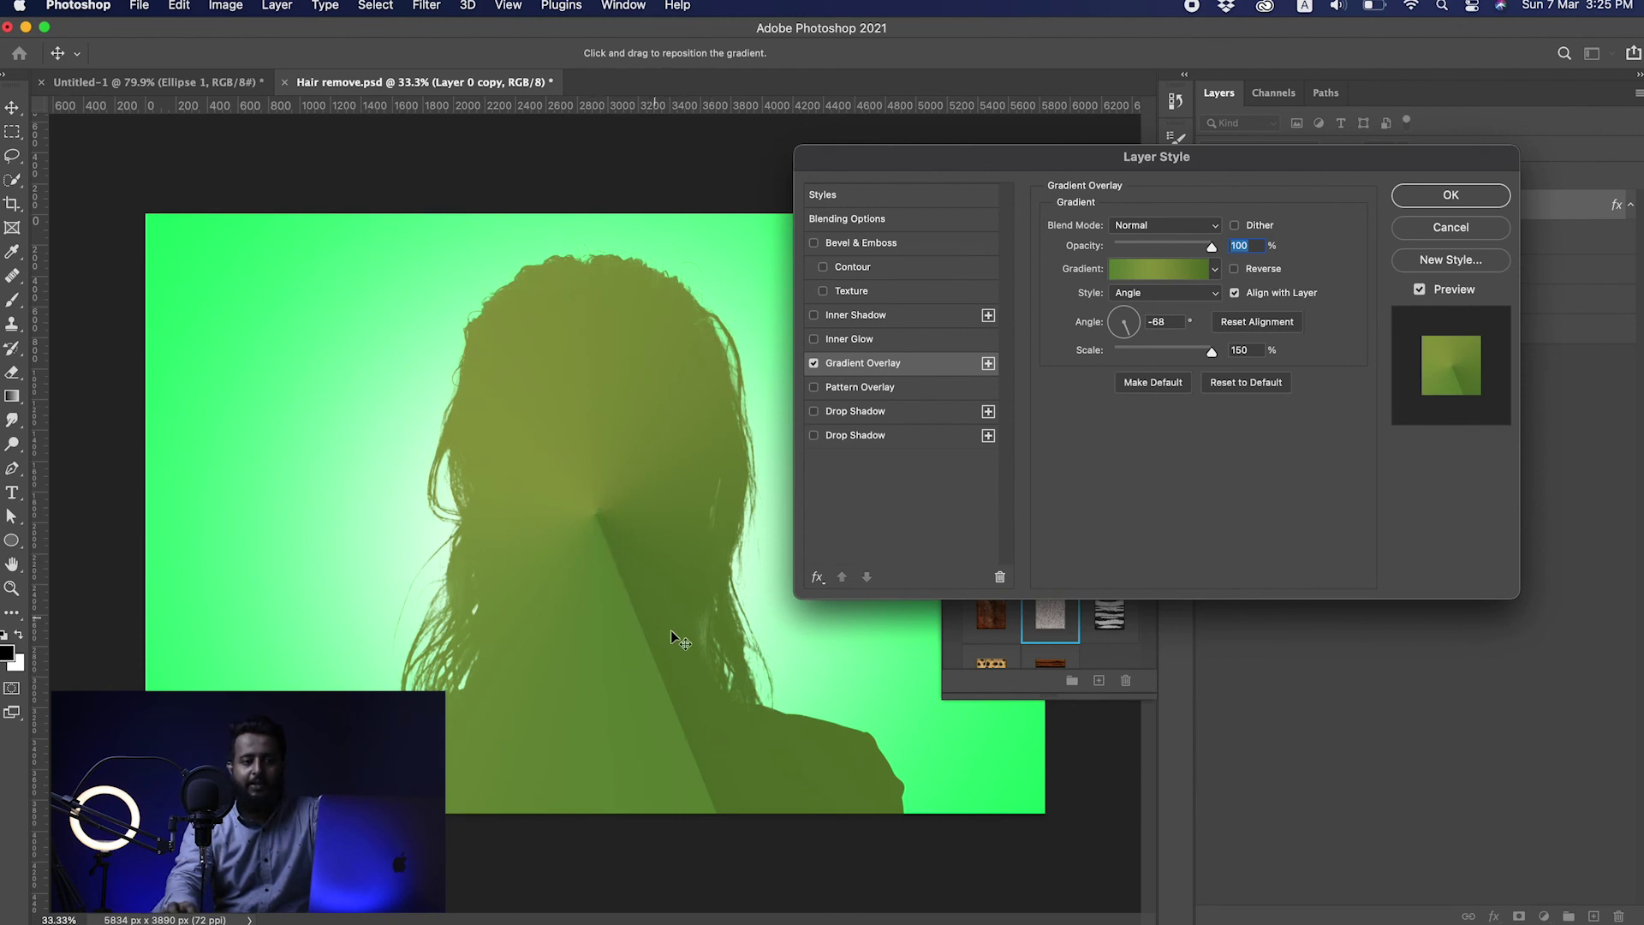
left_click(1157, 300)
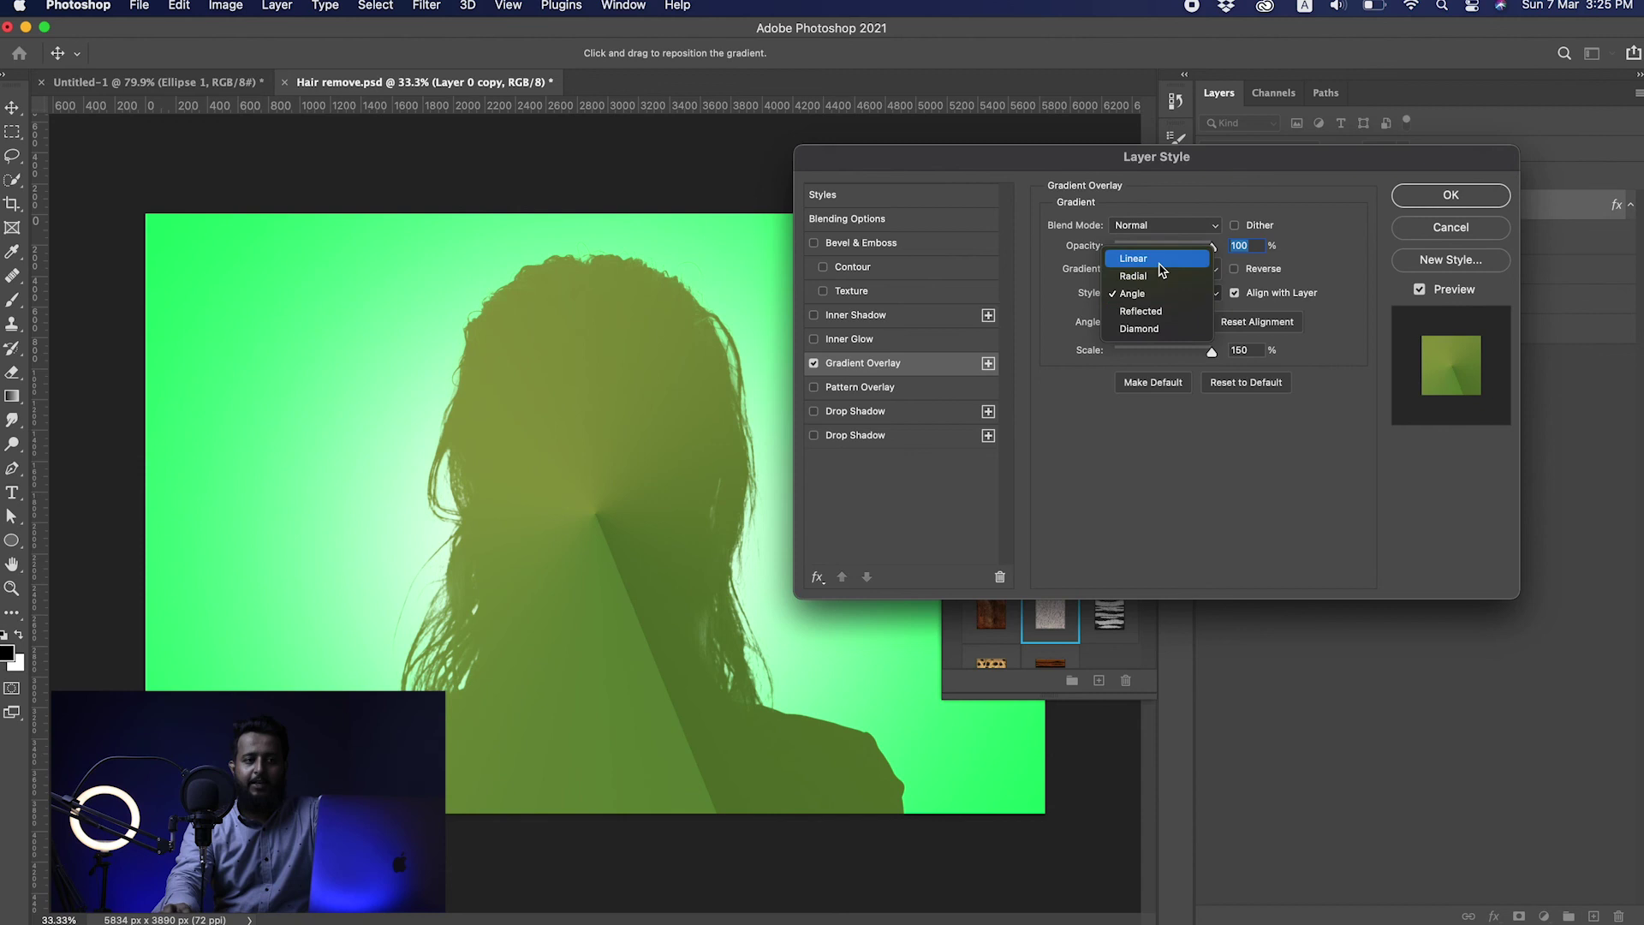
left_click(1159, 261)
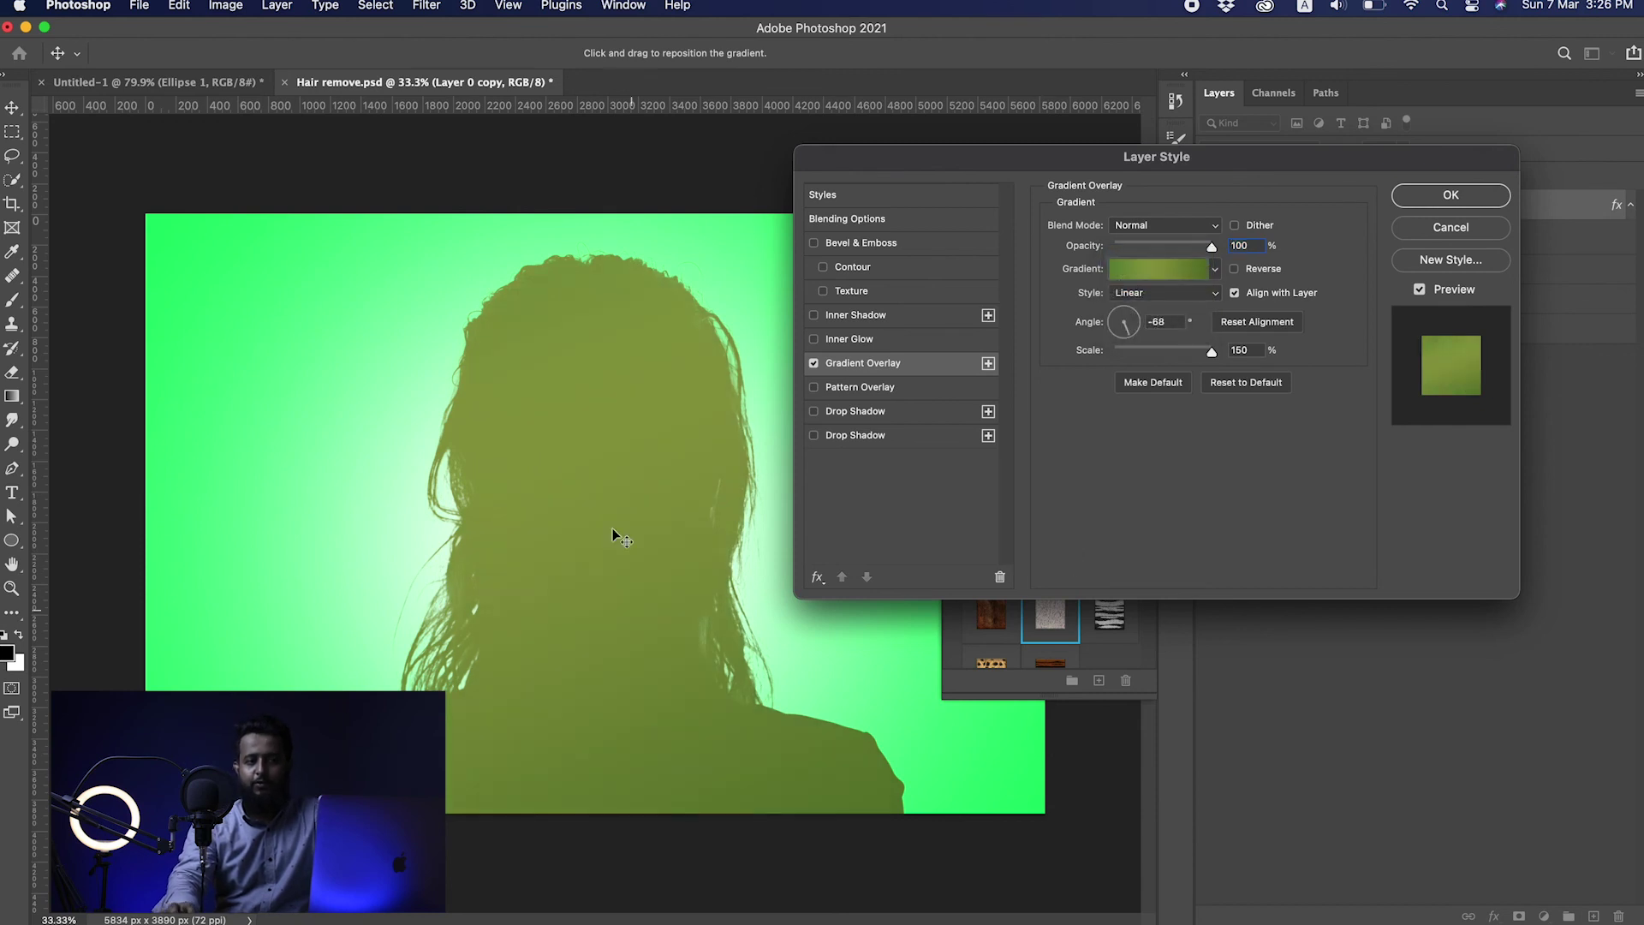
Try the Radial style for the Gradient Overlay, then set its style to Diamond.
left_click(1197, 272)
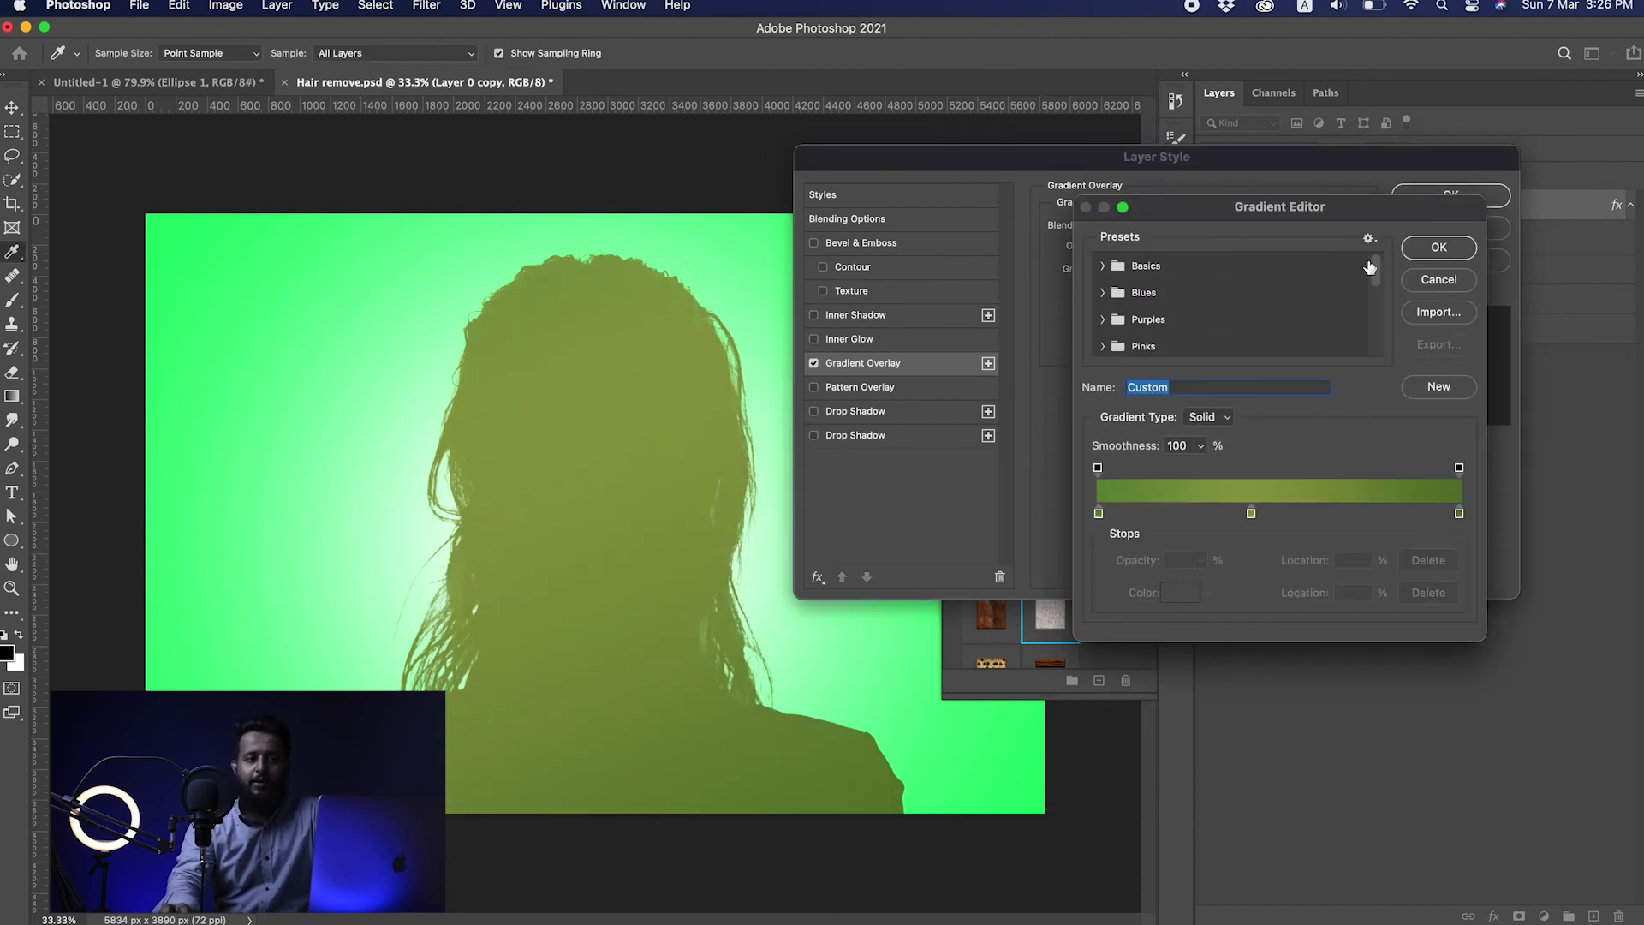
left_click(1439, 248)
left_click(1186, 293)
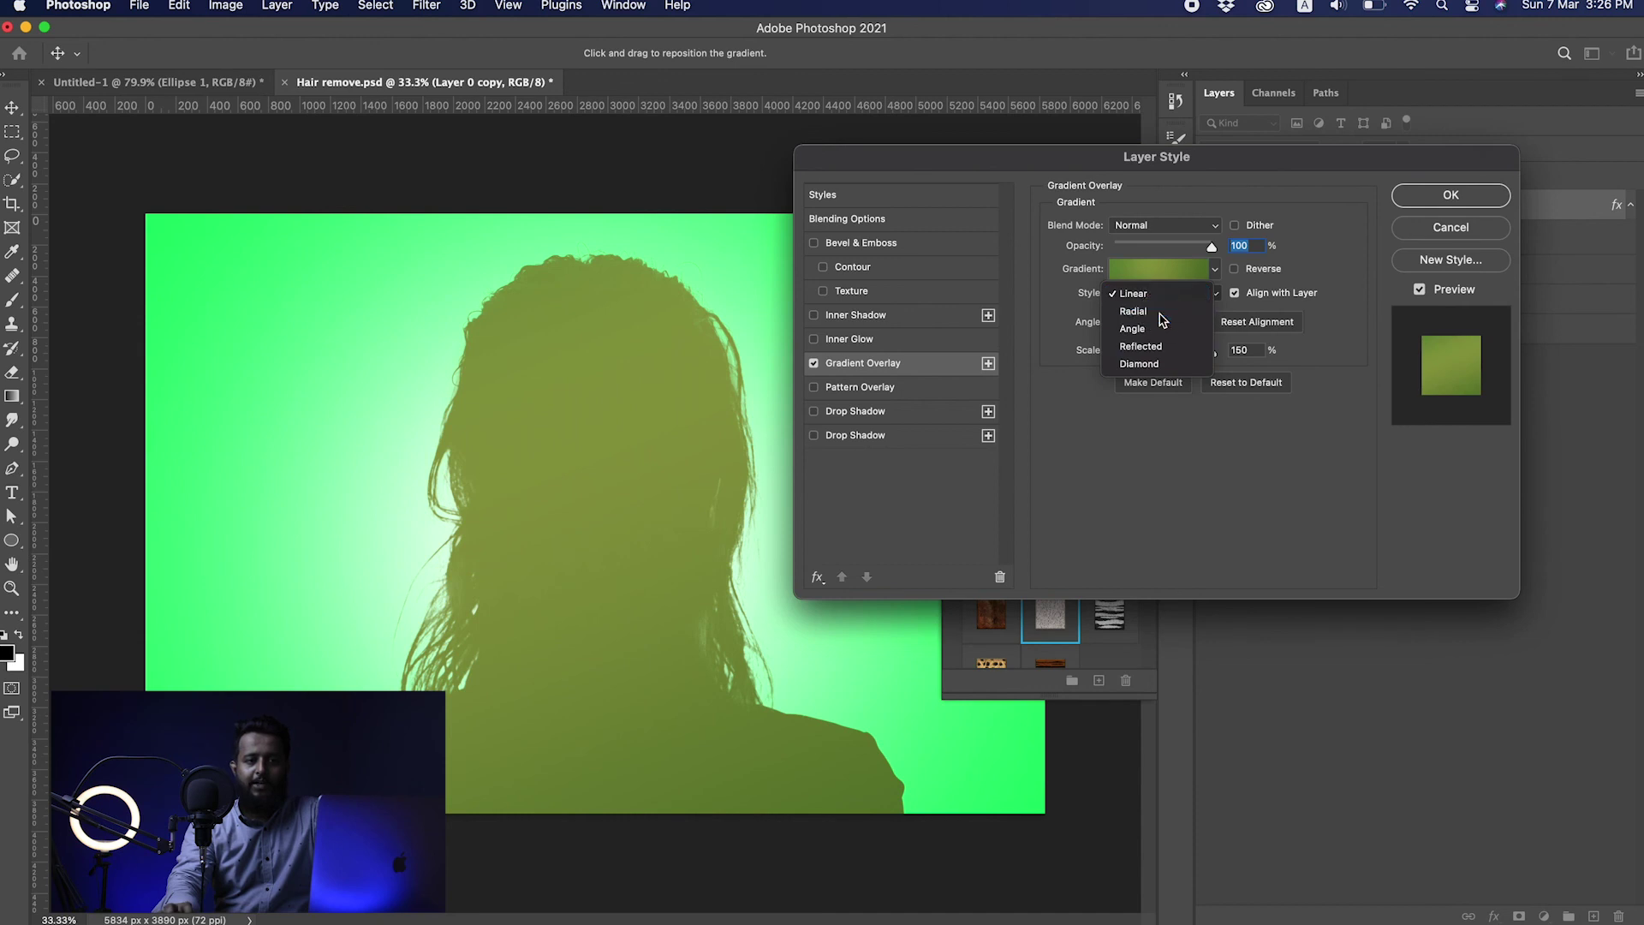
left_click(1160, 313)
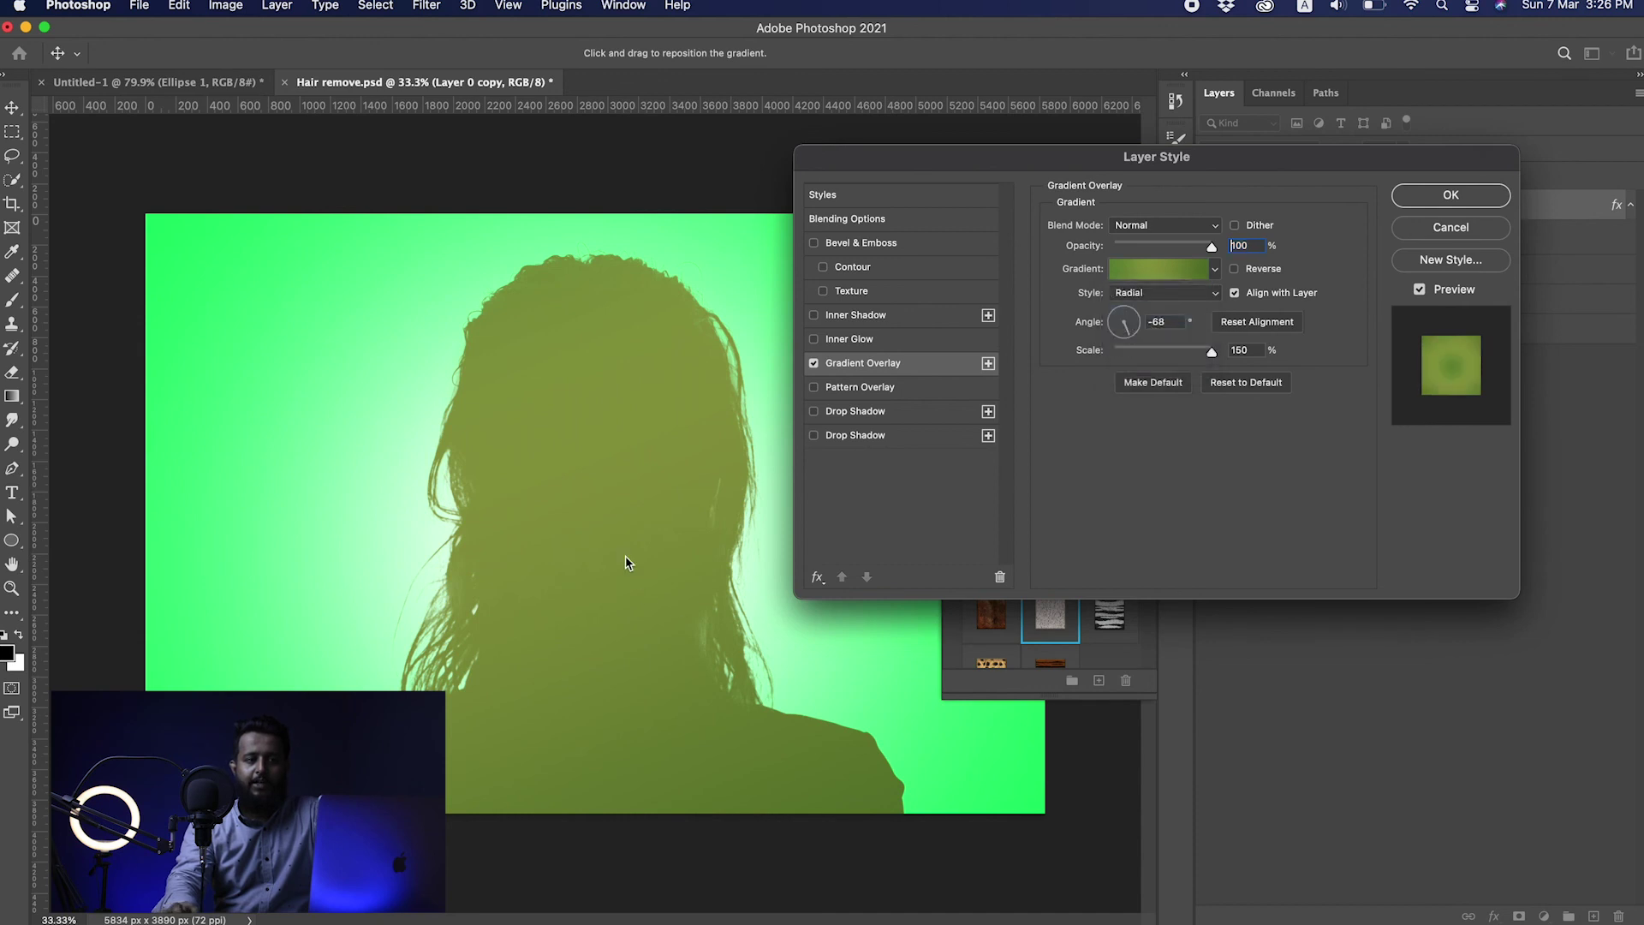
left_click(1191, 292)
left_click(1148, 346)
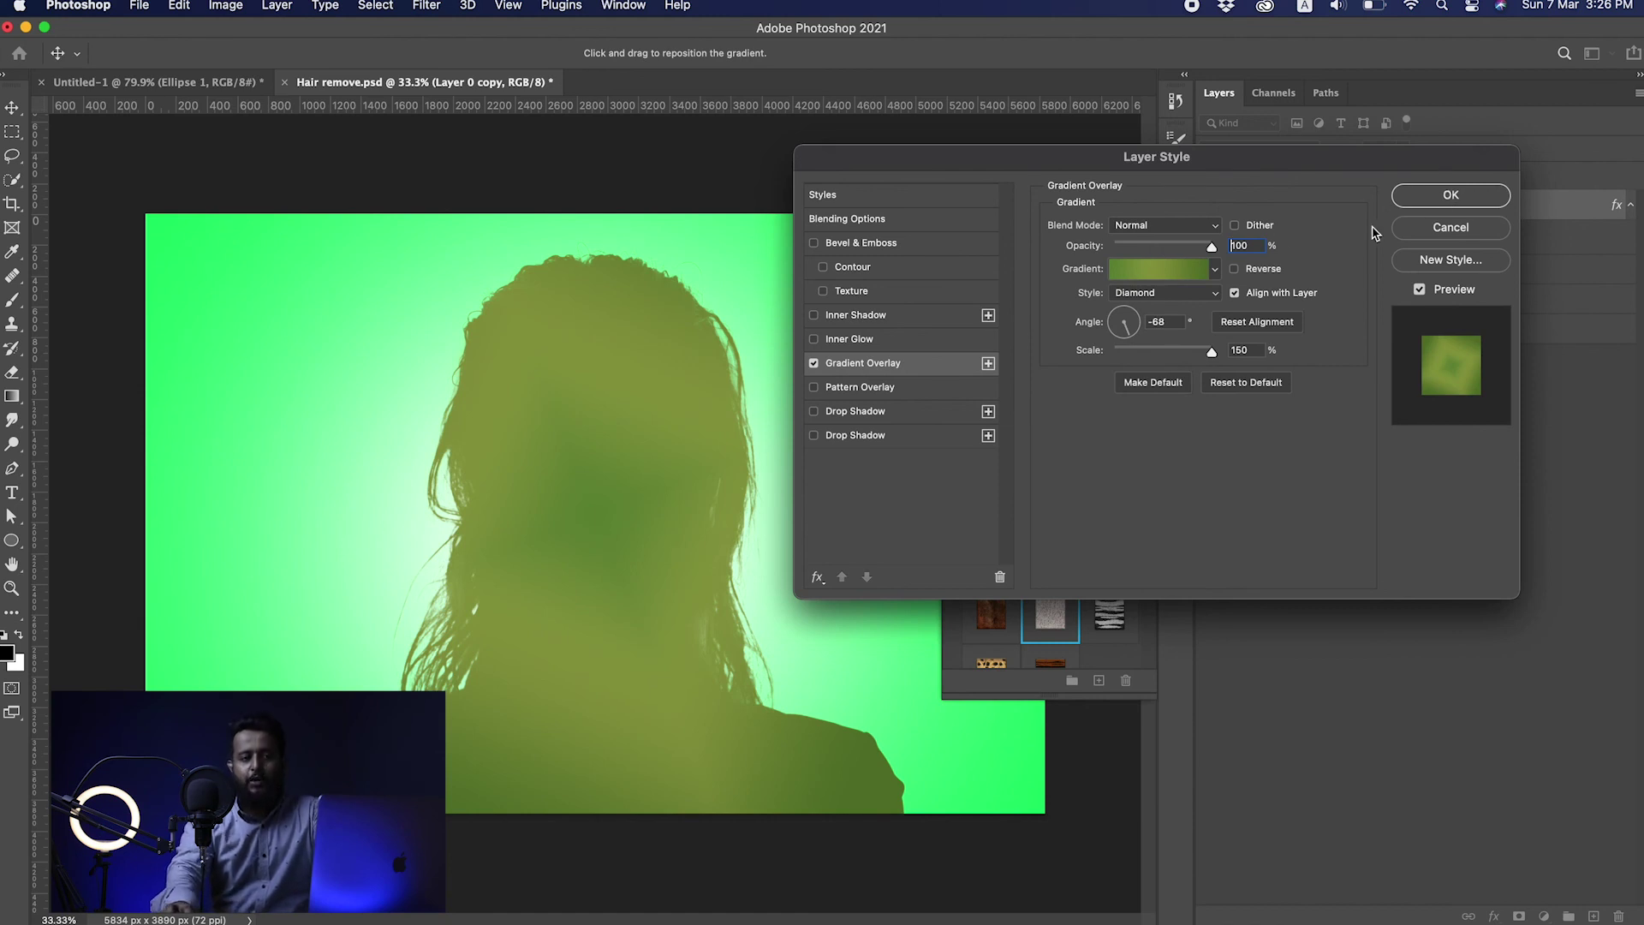
Recolour the middle stop of the Gradient Overlay's gradient to orange eca943.
left_click(1200, 272)
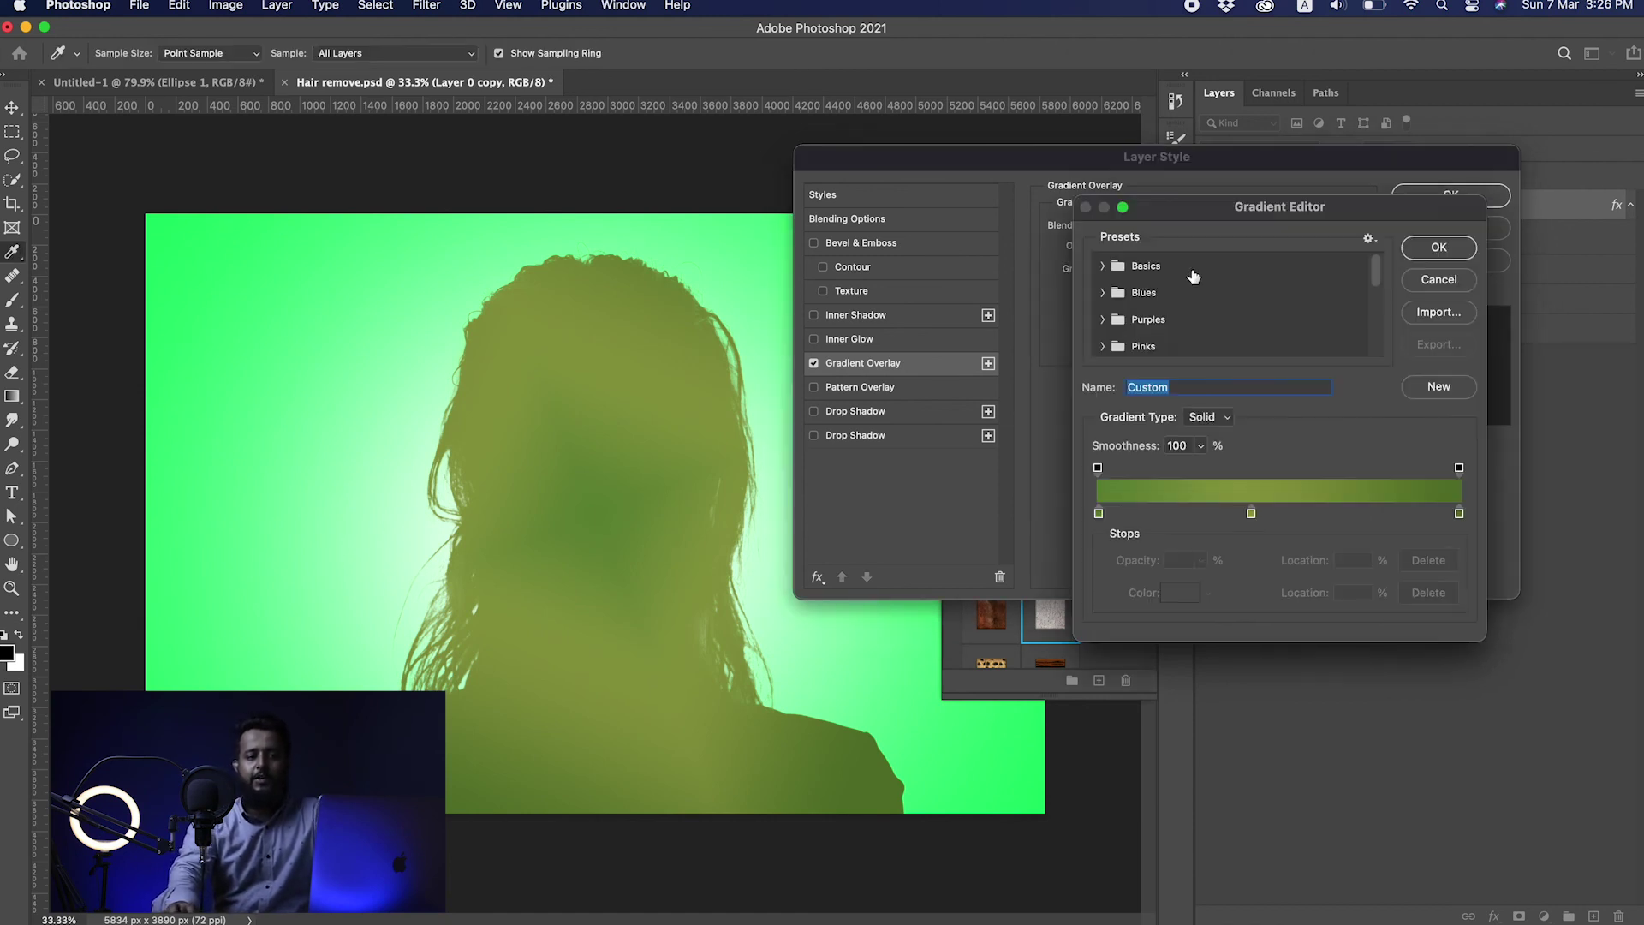
left_click(1251, 513)
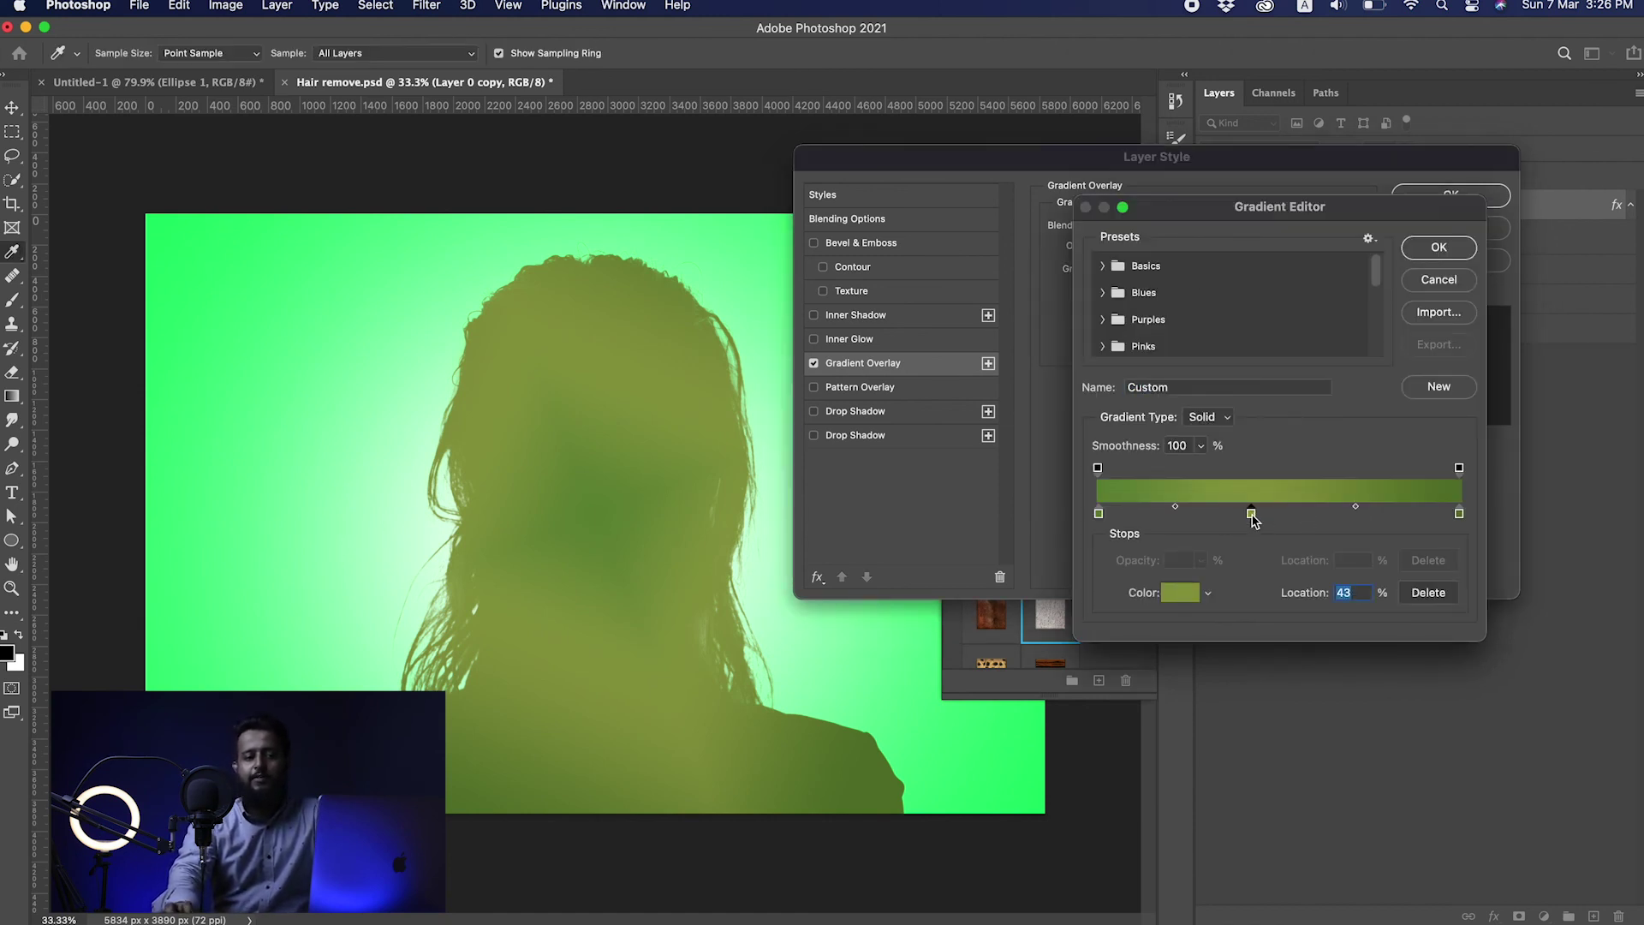
double_click(1251, 514)
left_click(1251, 515)
left_click_drag(1158, 276, 1167, 346)
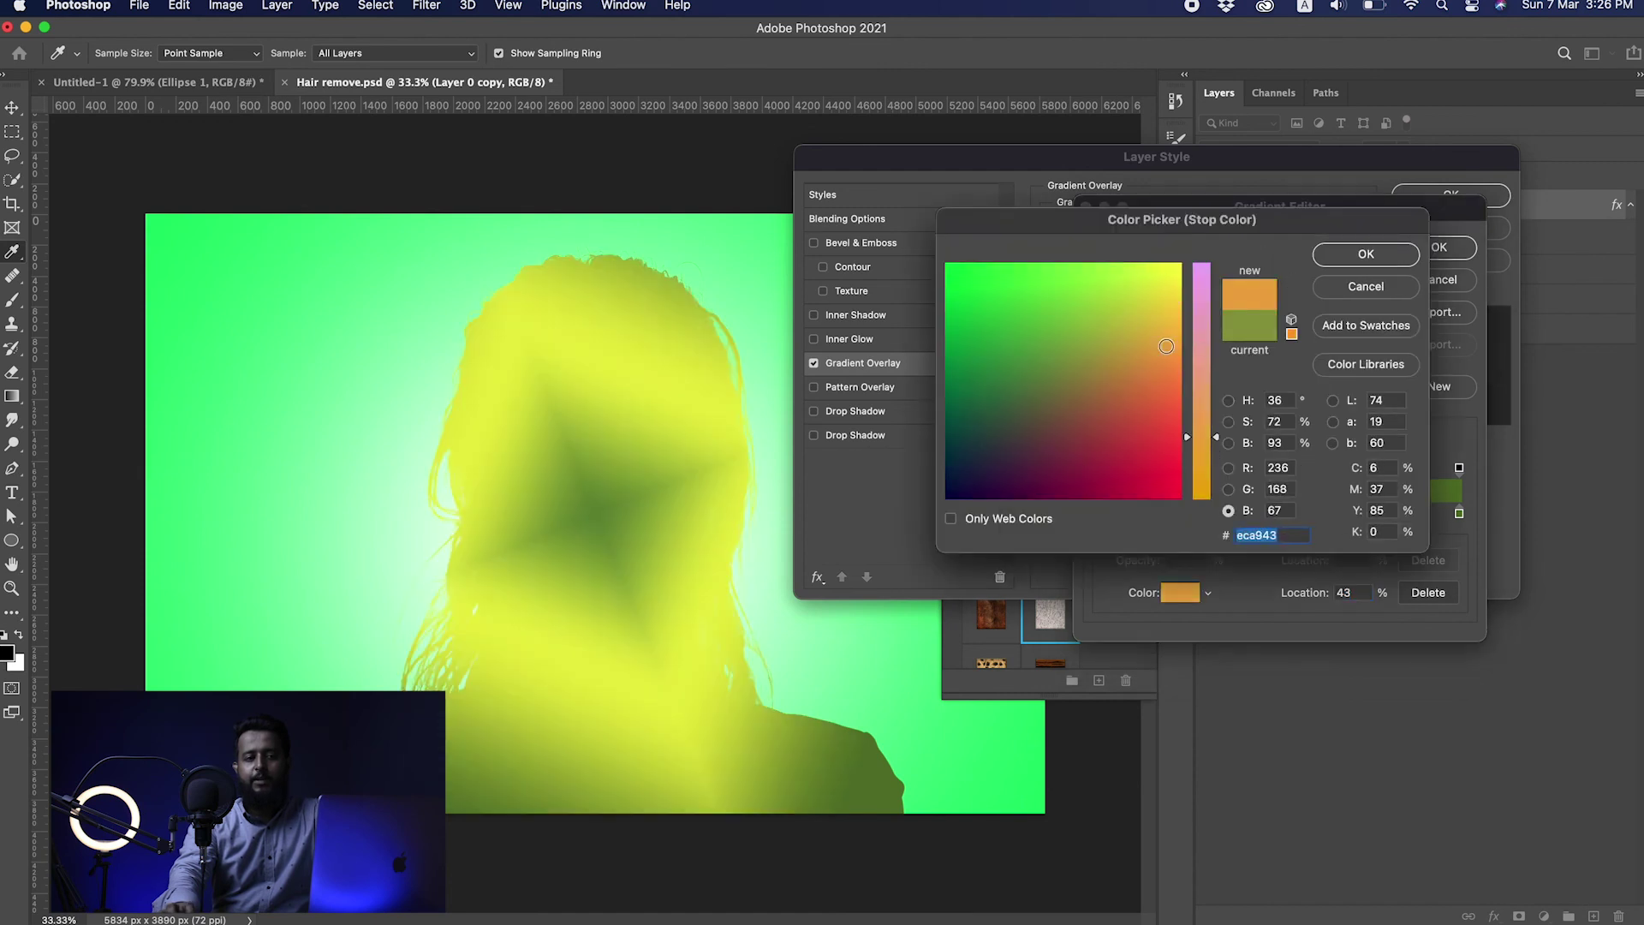
left_click(1365, 254)
left_click(1442, 248)
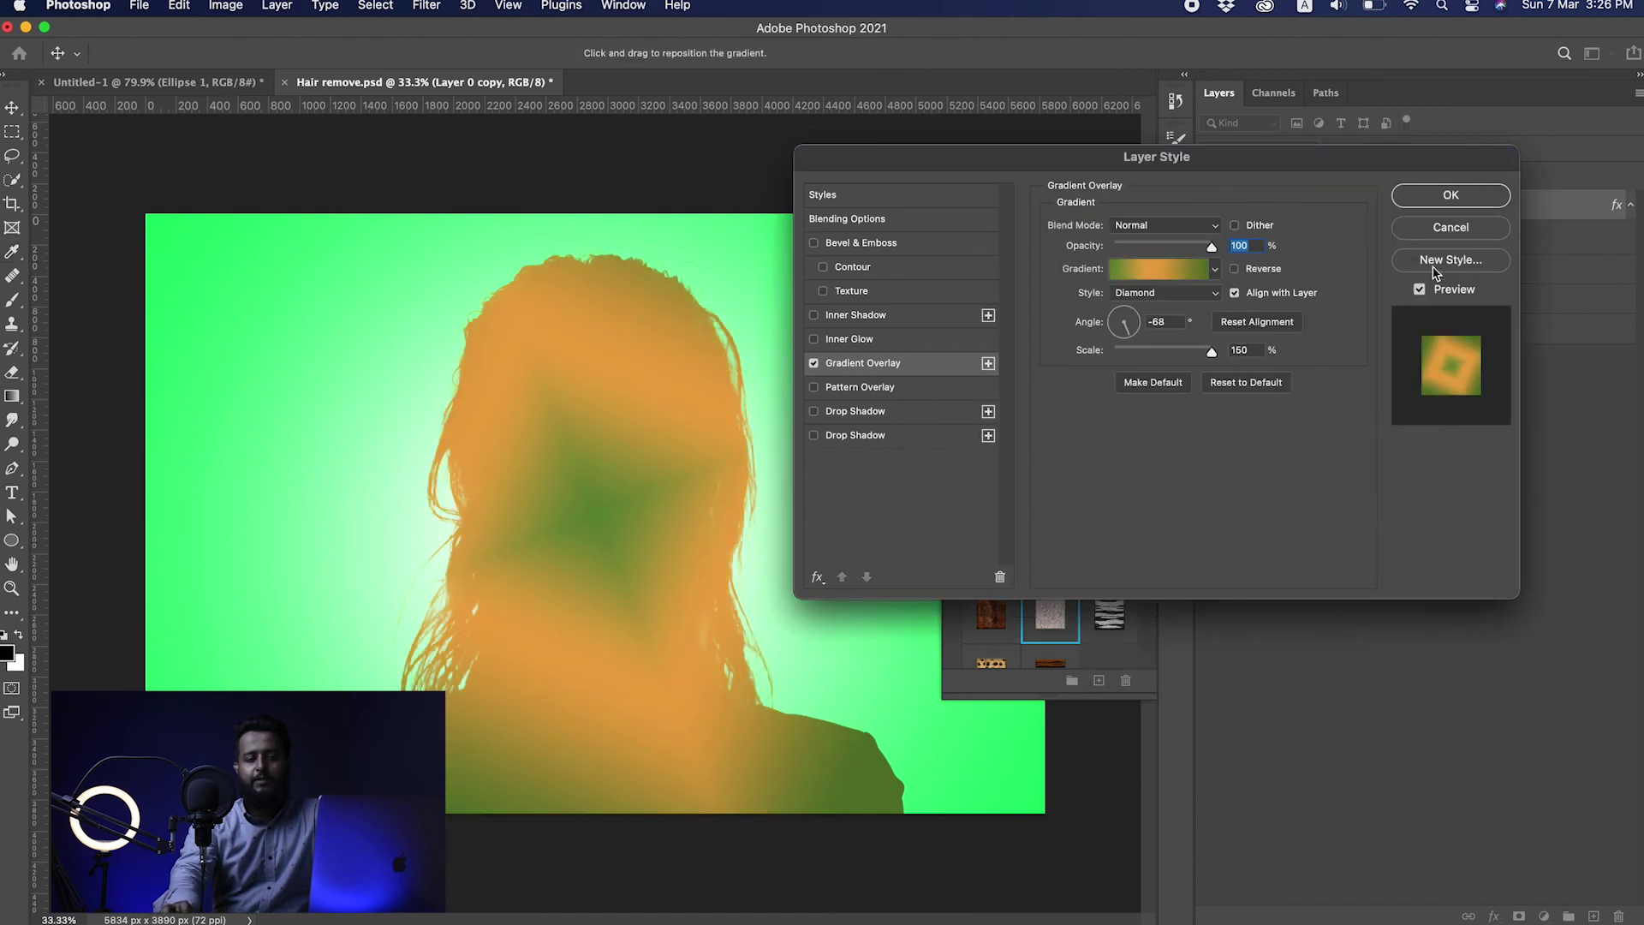
Apply the layer style to Layer 0 copy and toggle its effects off and on to compare.
left_click(1452, 196)
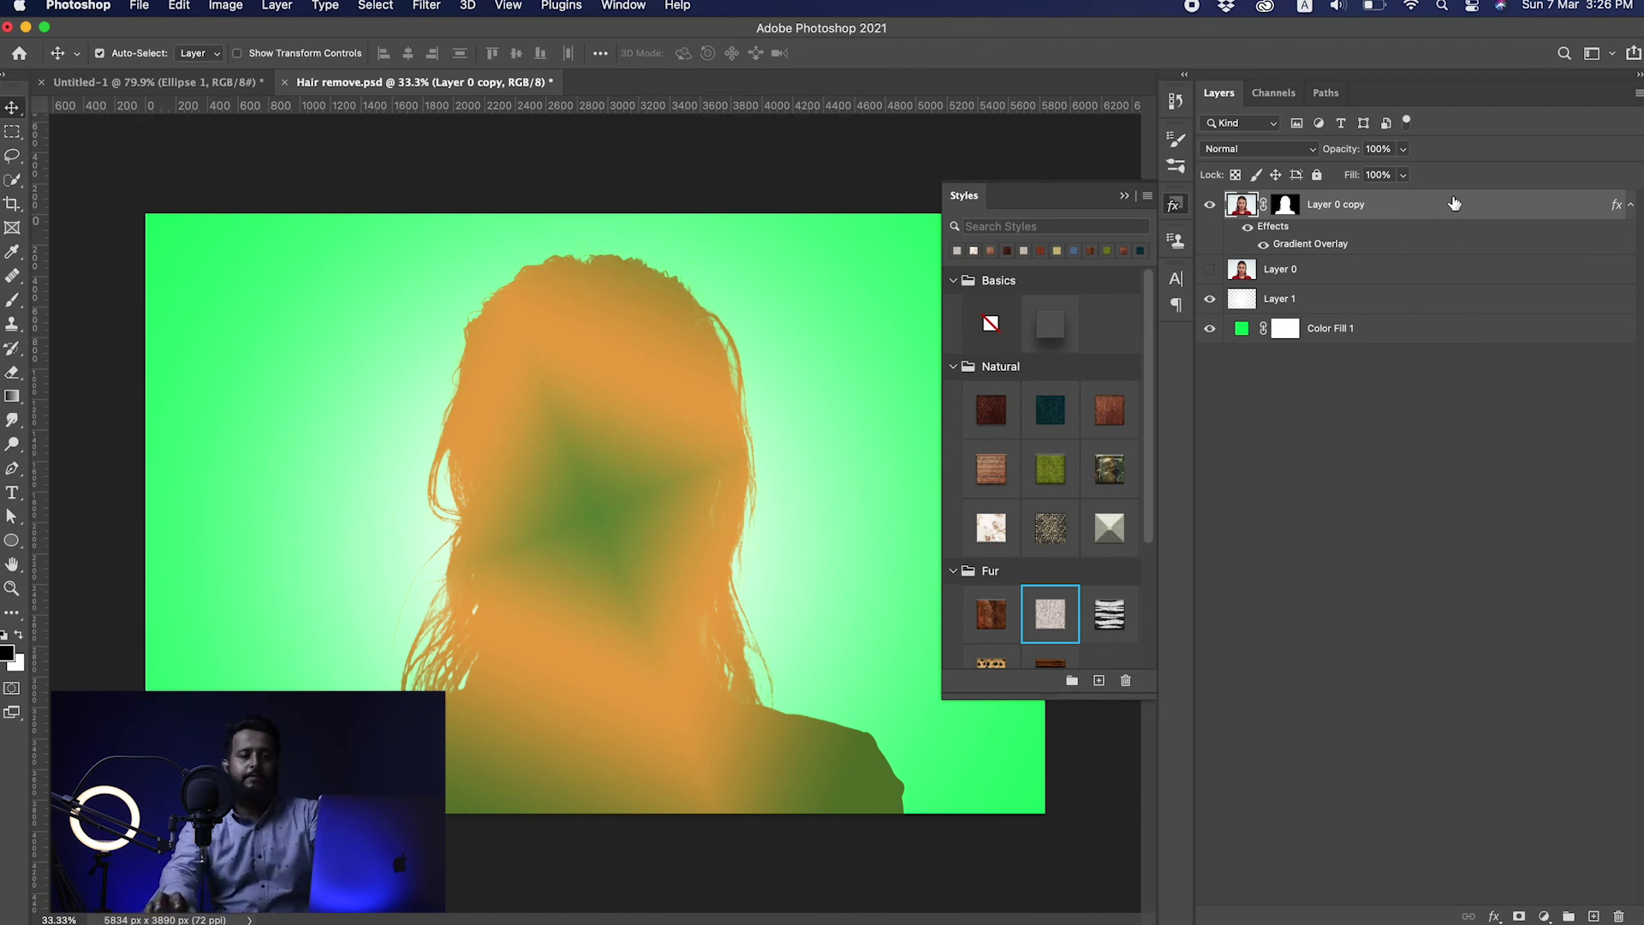
left_click(1248, 227)
left_click(1247, 227)
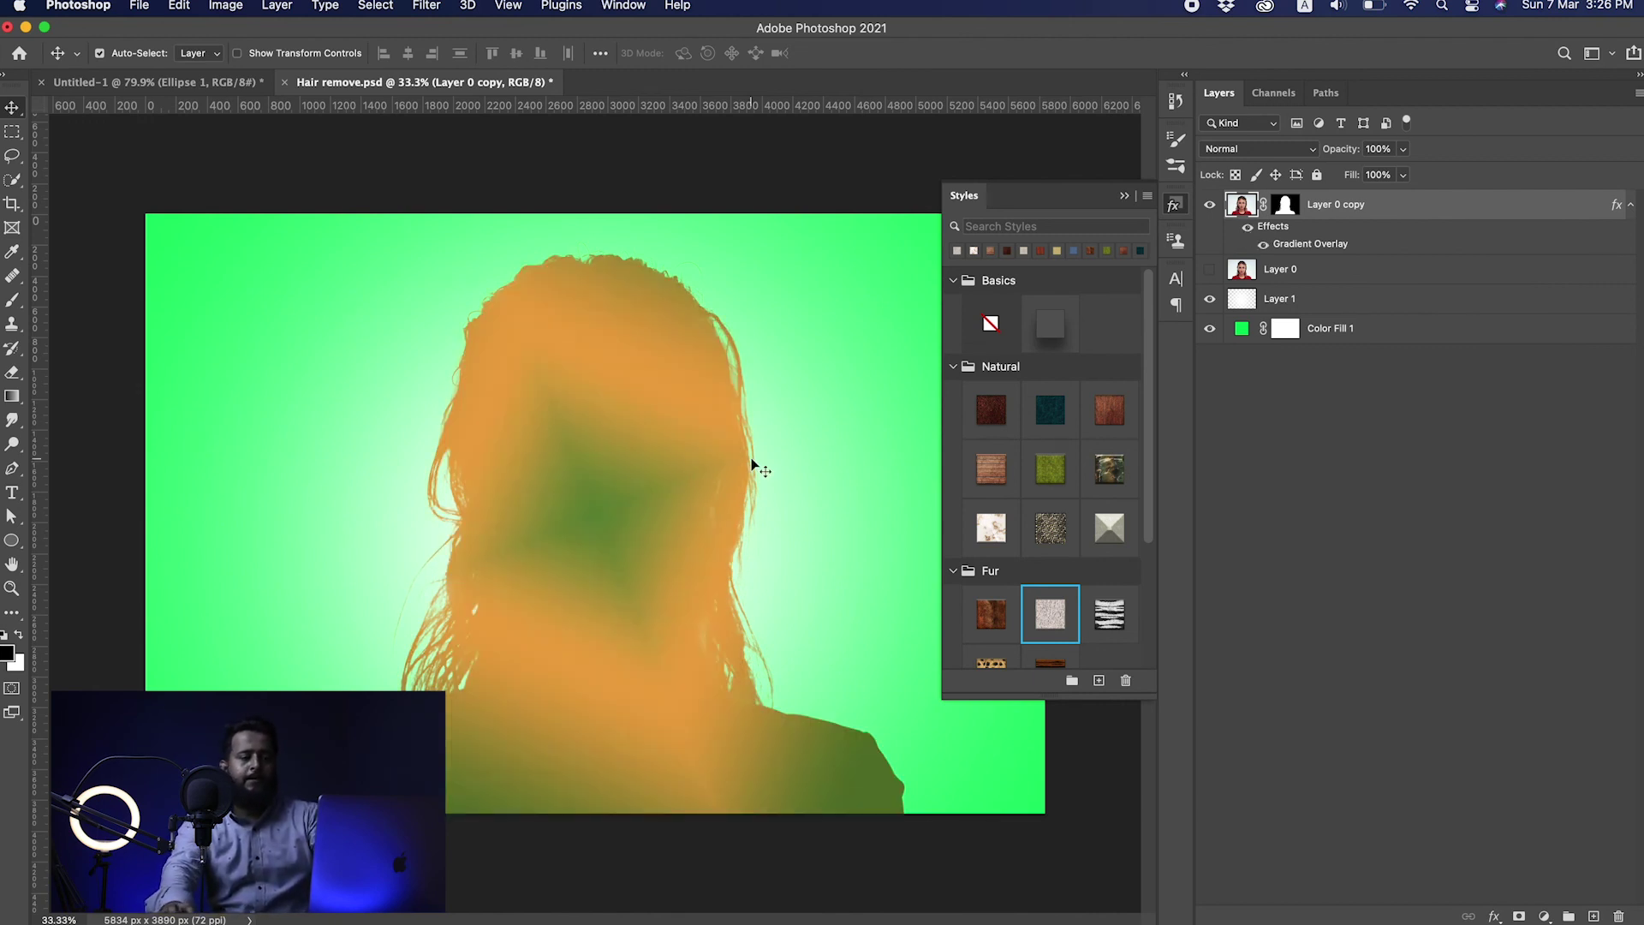
Switch to the Untitled-1 document and reposition the circle above the The2px text.
left_click(201, 84)
left_click_drag(642, 554, 640, 374)
left_click_drag(641, 468, 708, 459)
left_click_drag(629, 352, 638, 415)
left_click_drag(643, 413, 621, 380)
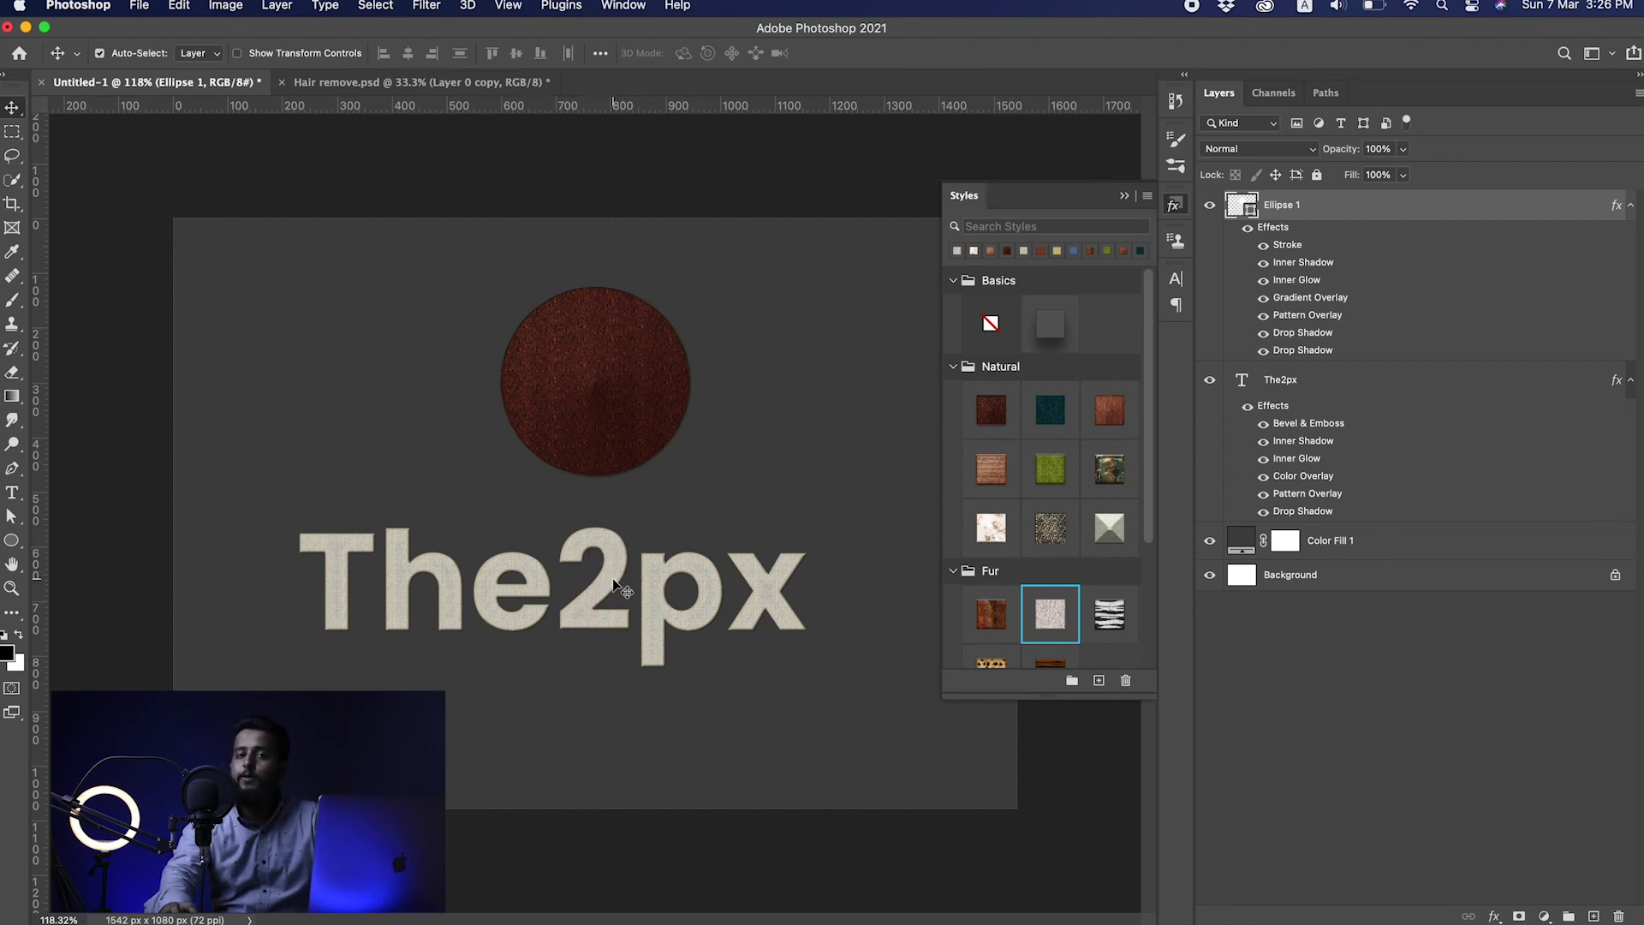
left_click_drag(598, 382, 555, 380)
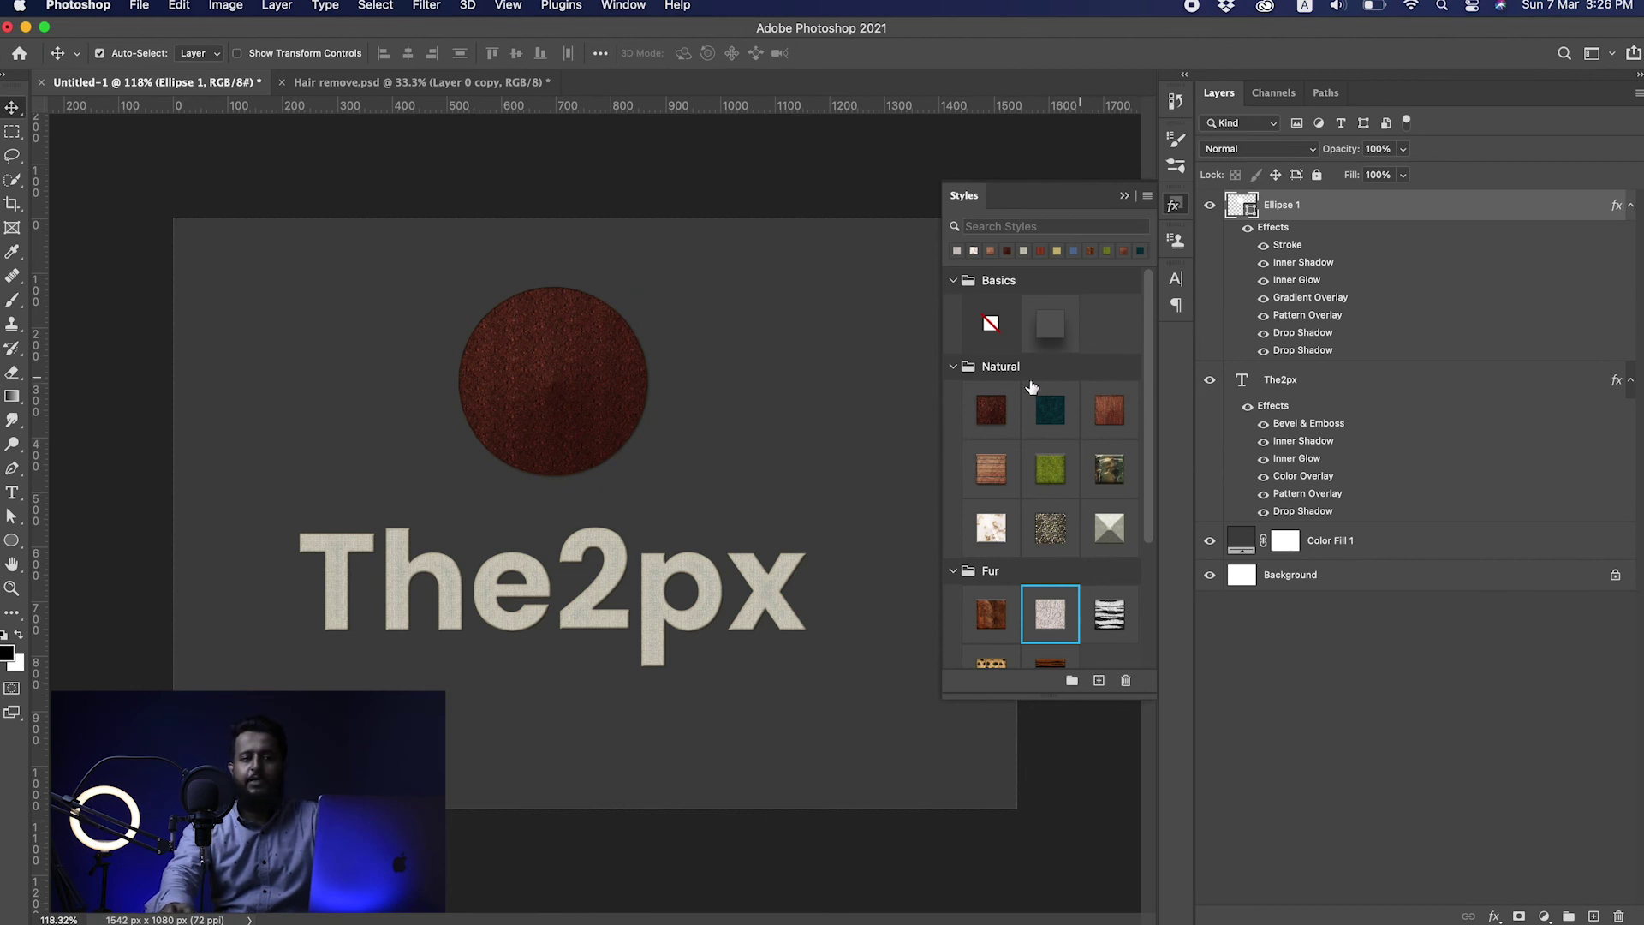
Change the circle's Pattern Overlay to the green pattern in the Grass group and apply it.
double_click(1300, 316)
left_click(1139, 286)
left_click(1093, 395)
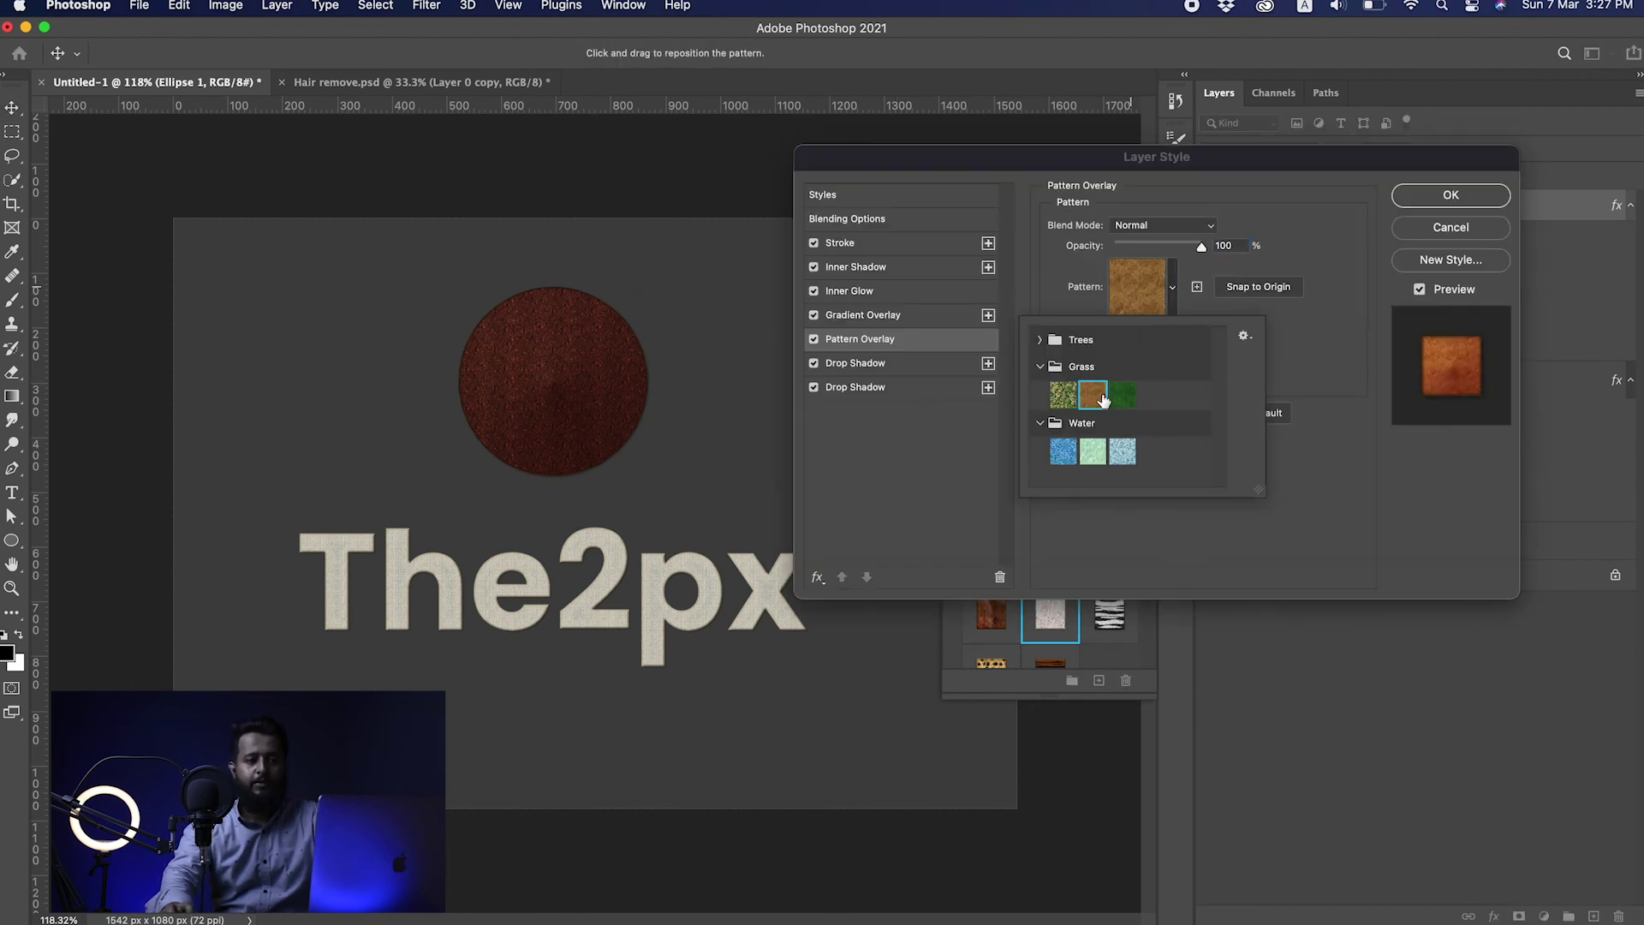
left_click(1122, 395)
left_click(1326, 297)
key("Return")
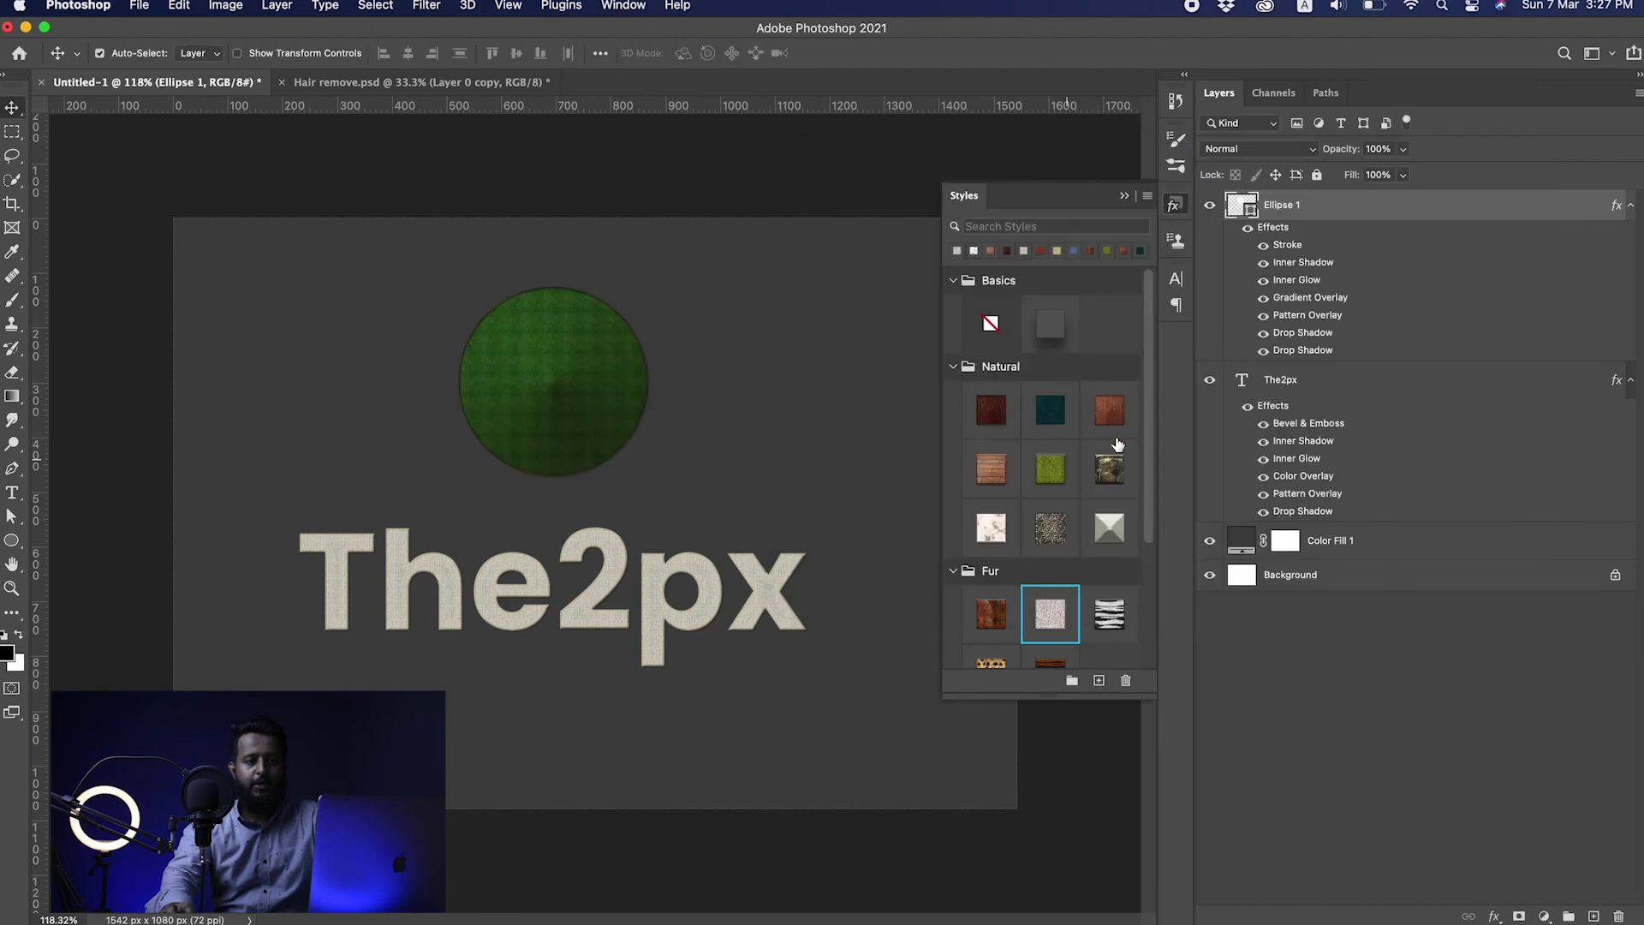
Set the Distance of the lower Drop Shadow on Ellipse 1 to 49 px and its colour to red ff0000.
double_click(1308, 354)
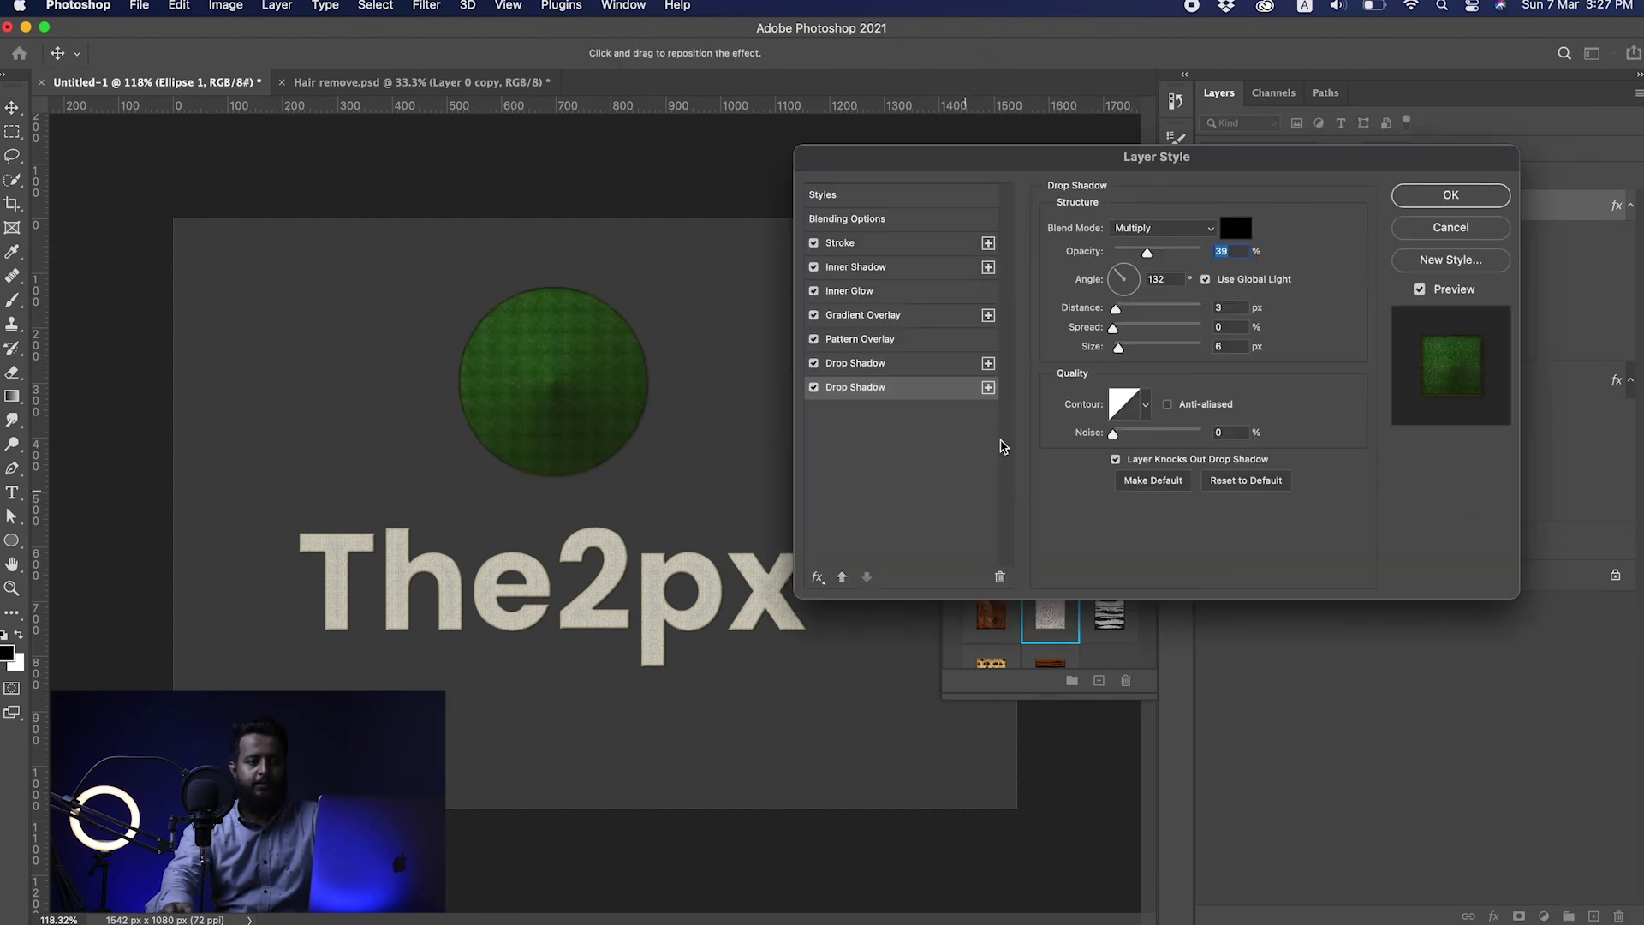
left_click_drag(1115, 308, 1157, 309)
left_click(1236, 227)
left_click_drag(1105, 403, 1168, 309)
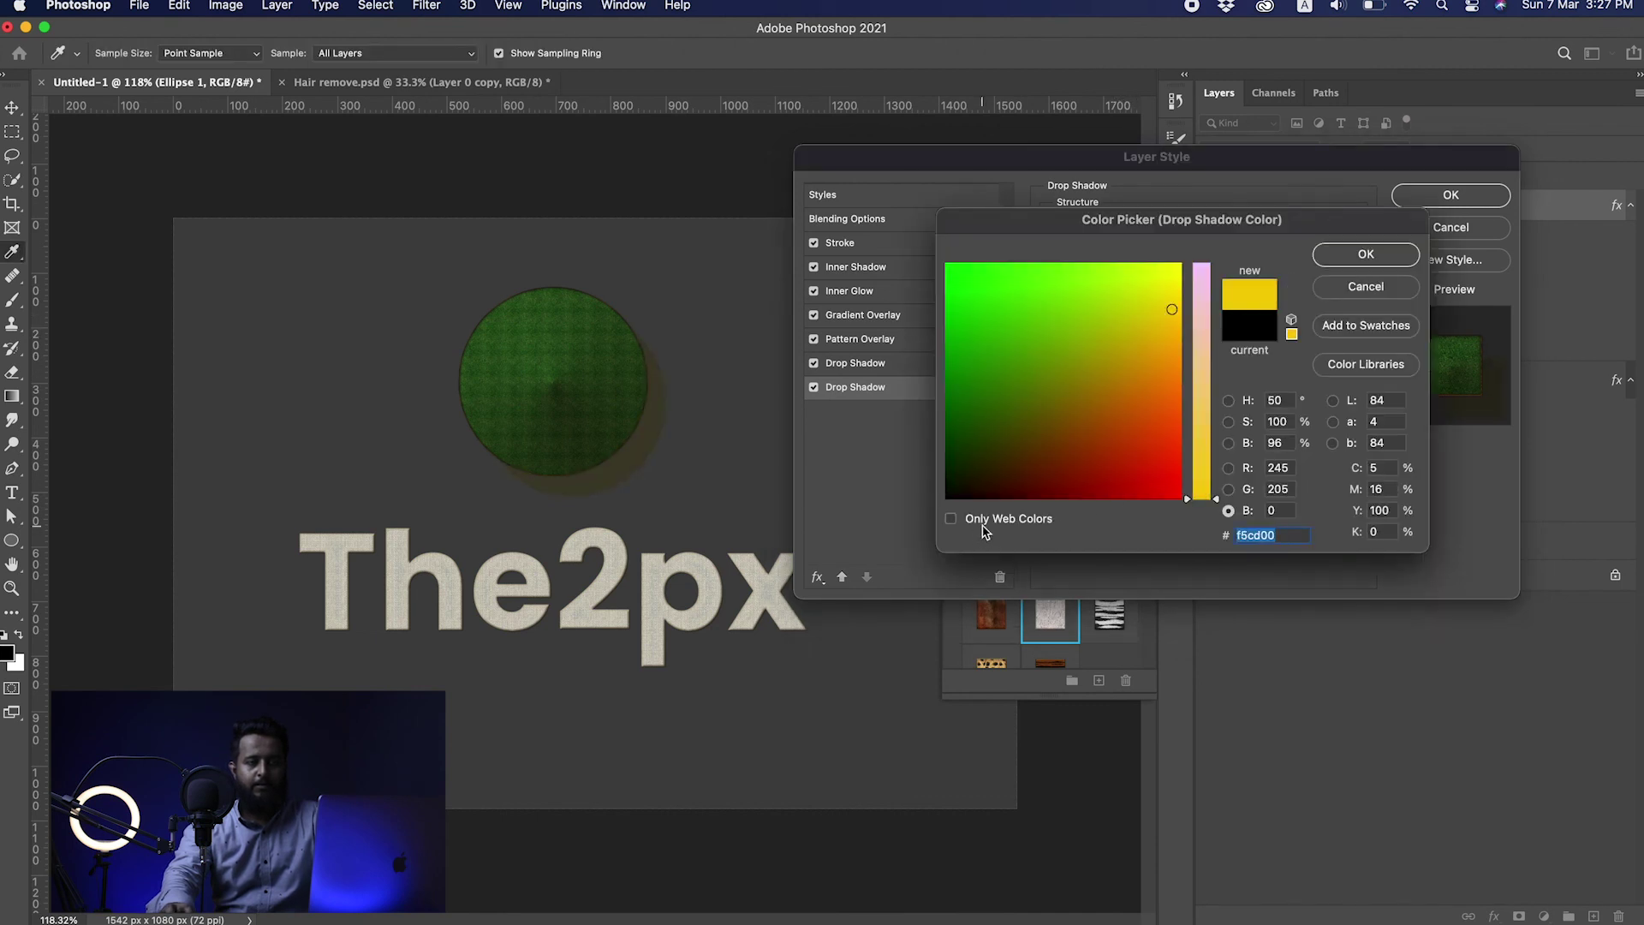
left_click(1229, 468)
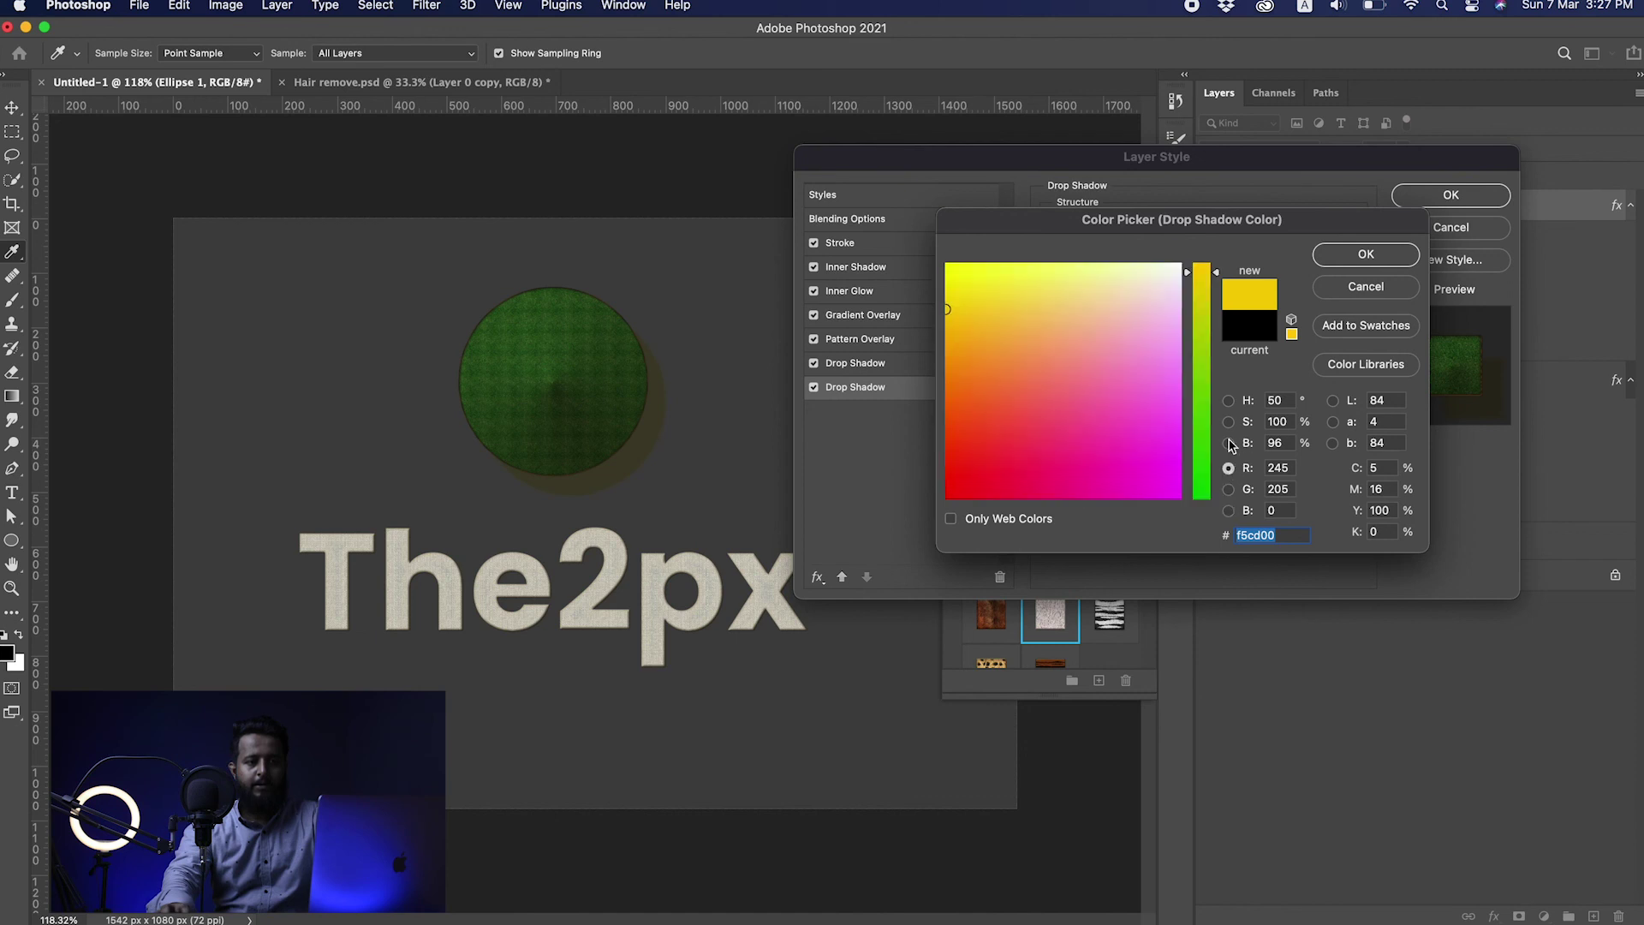
left_click(1229, 400)
left_click_drag(1104, 392, 1204, 258)
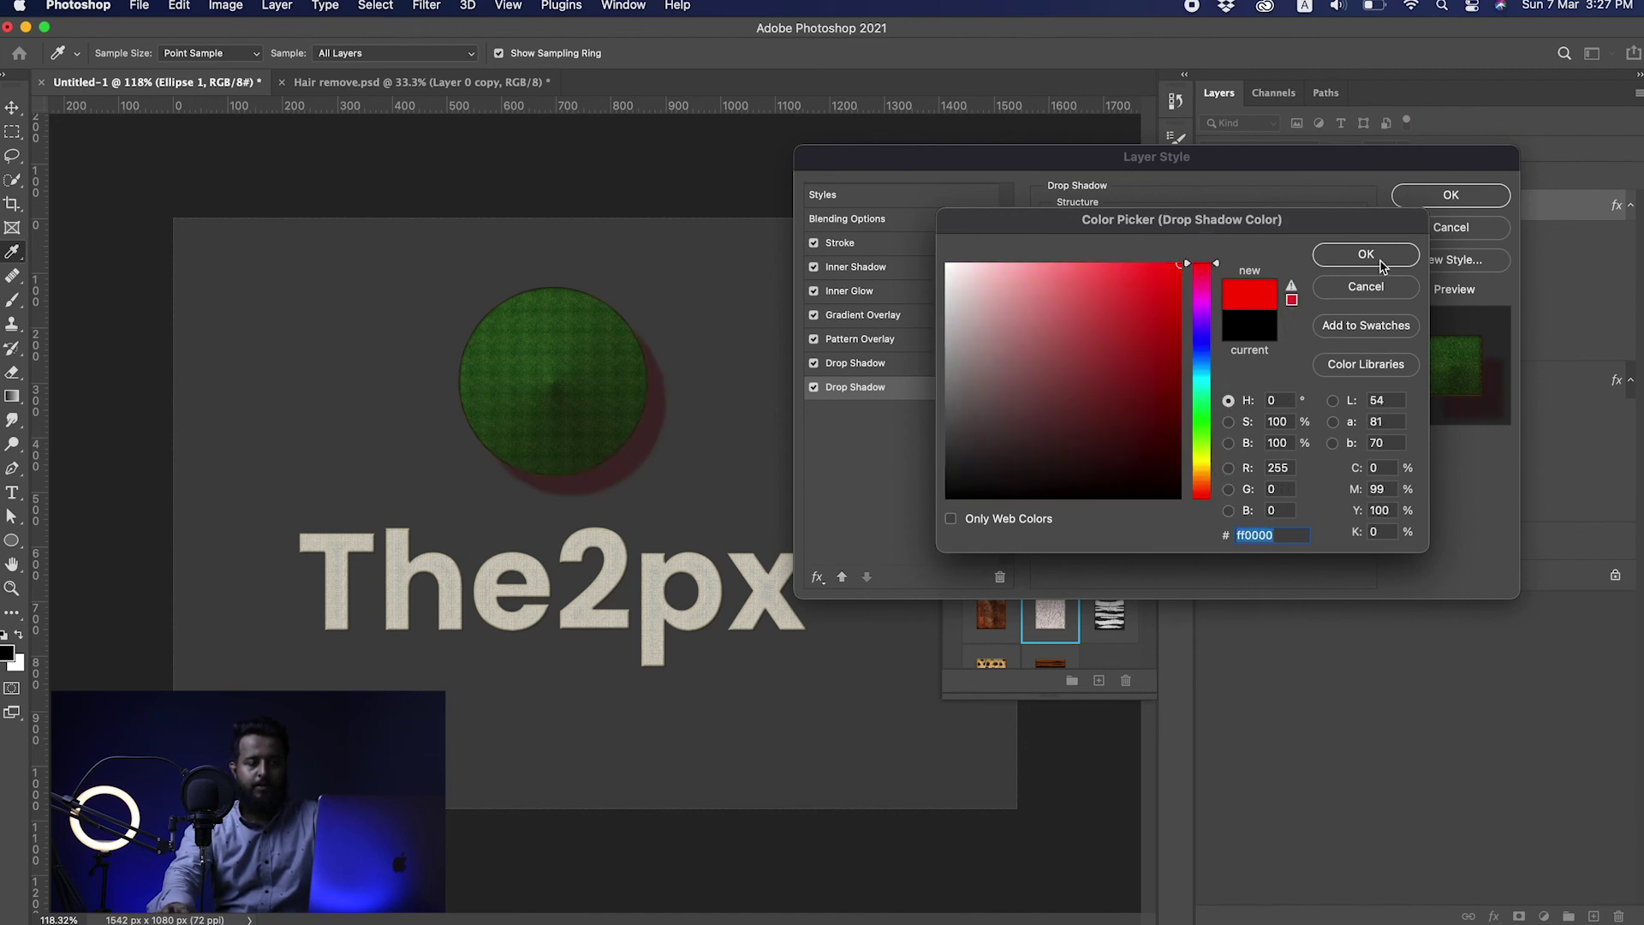
left_click(1366, 254)
Set the red Drop Shadow's opacity to 100% and its blend mode to Normal, then apply the layer style.
left_click_drag(1158, 262, 1209, 255)
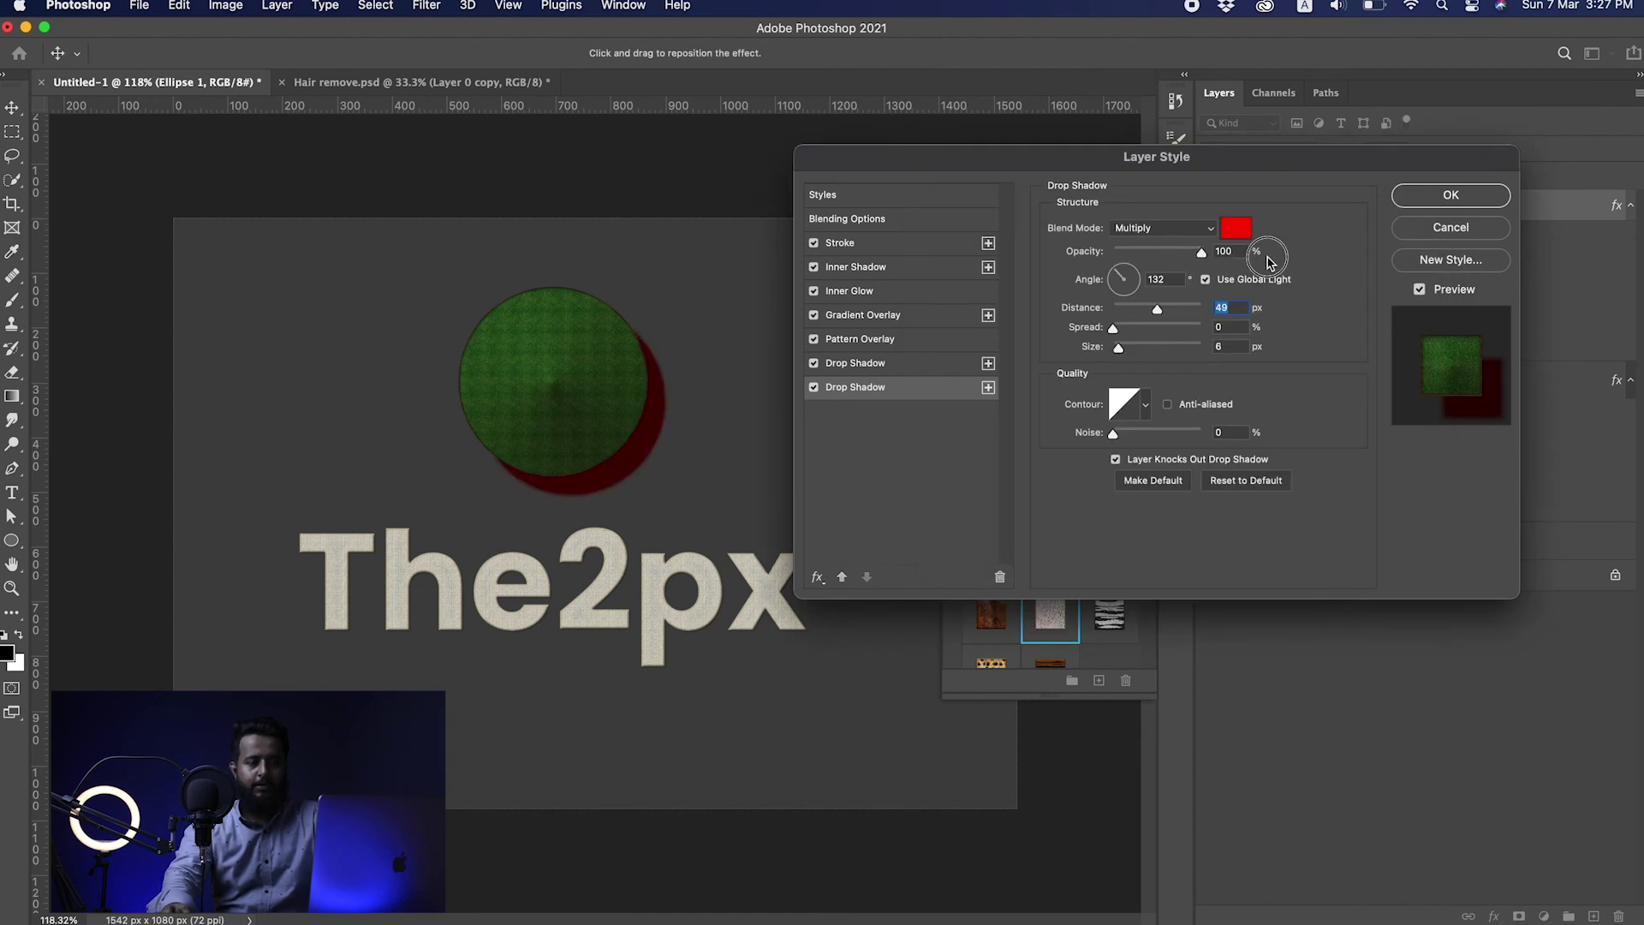
left_click(1170, 228)
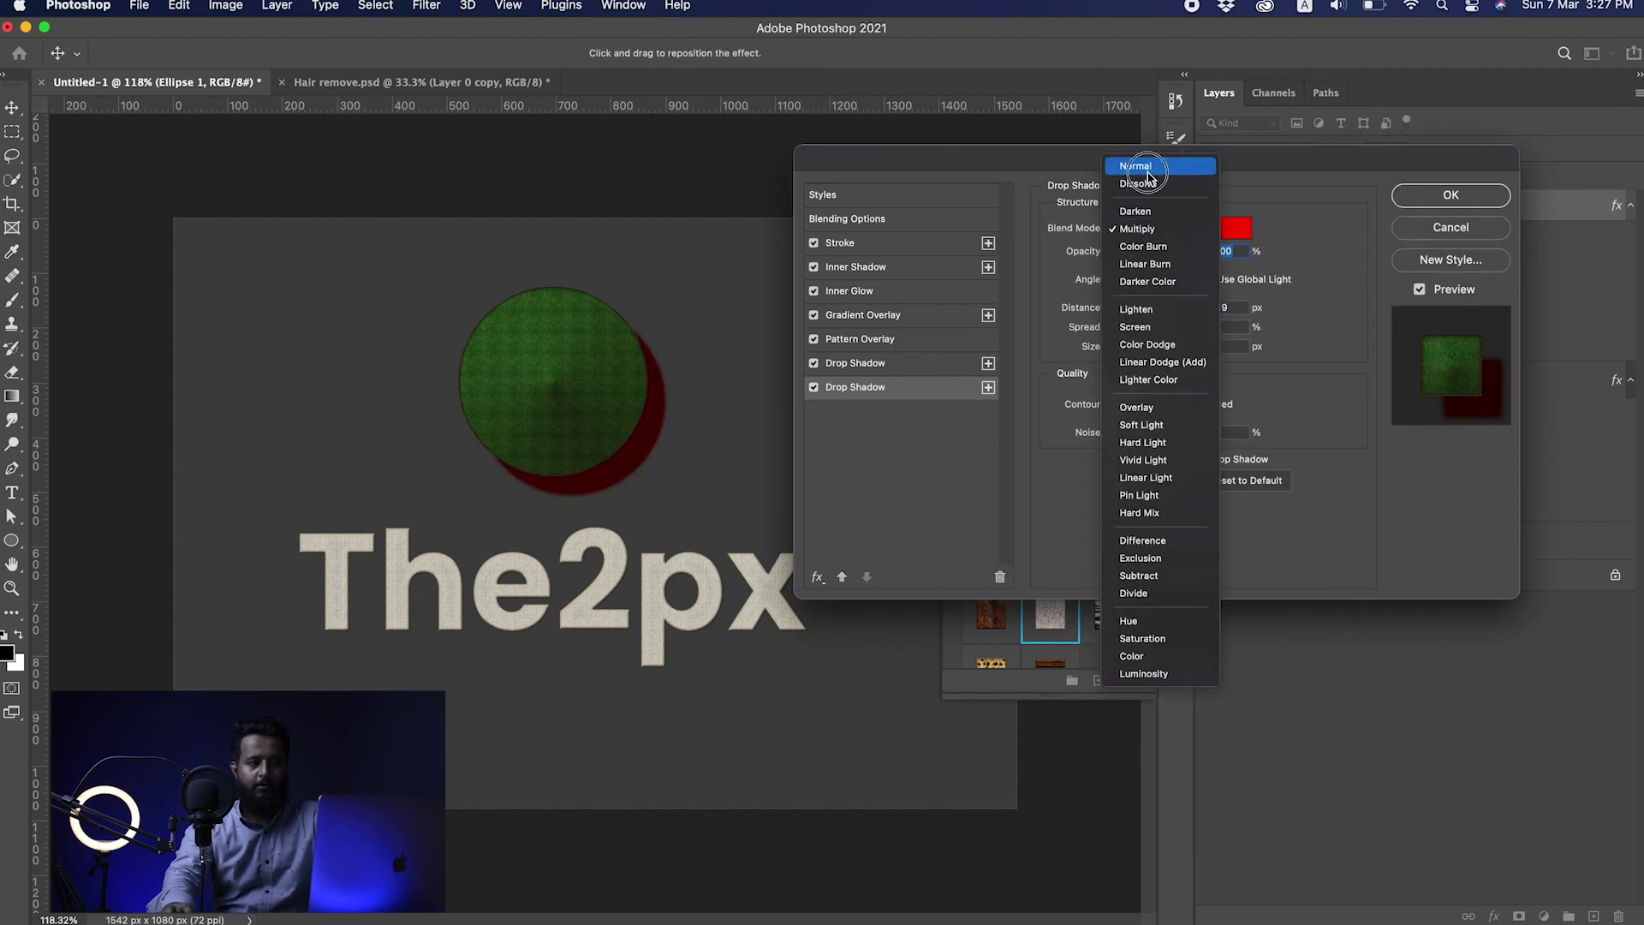
left_click(1147, 158)
left_click(1451, 196)
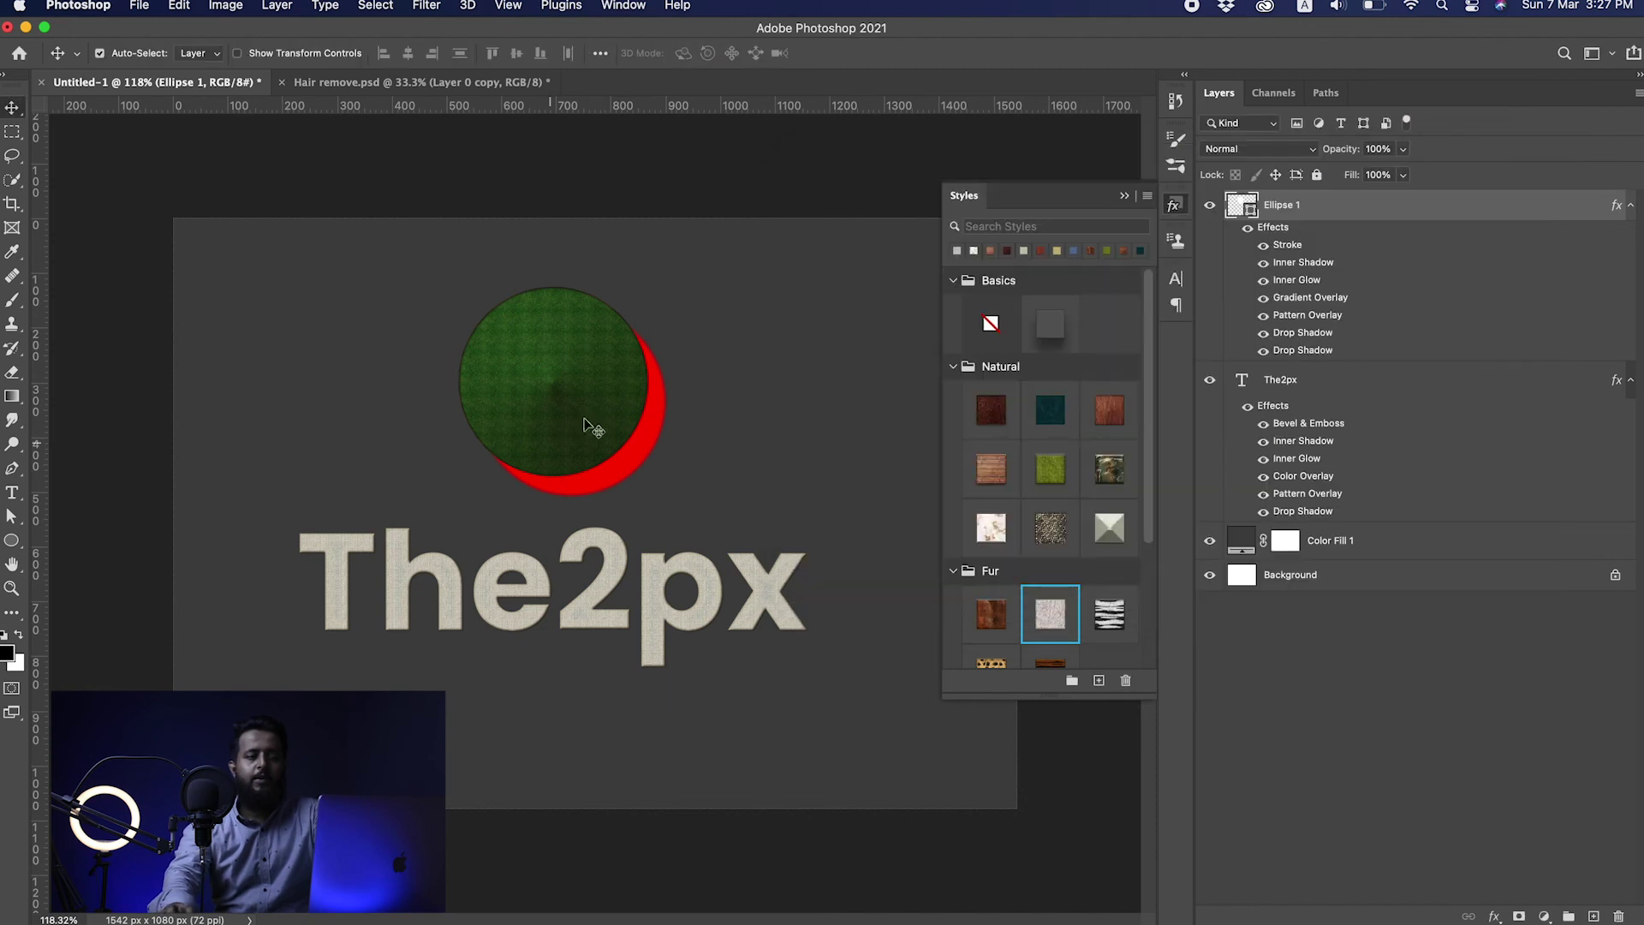
Copy the layer style of Ellipse 1 and paste it onto the The2px text layer.
left_click_drag(602, 367, 604, 376)
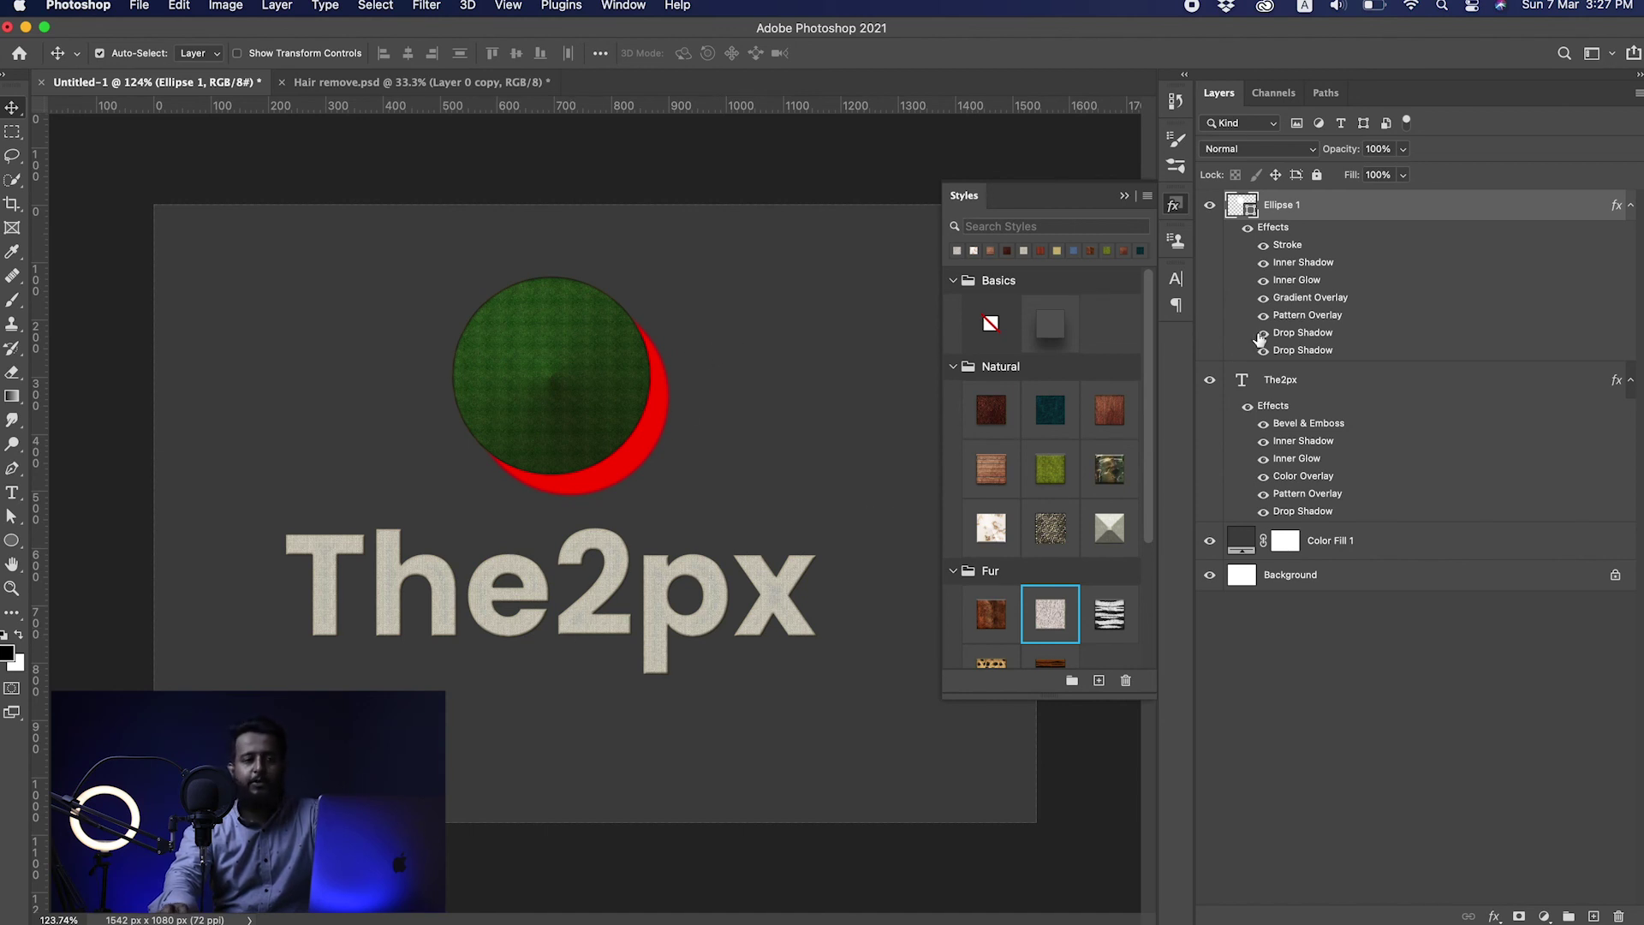
right_click(1402, 214)
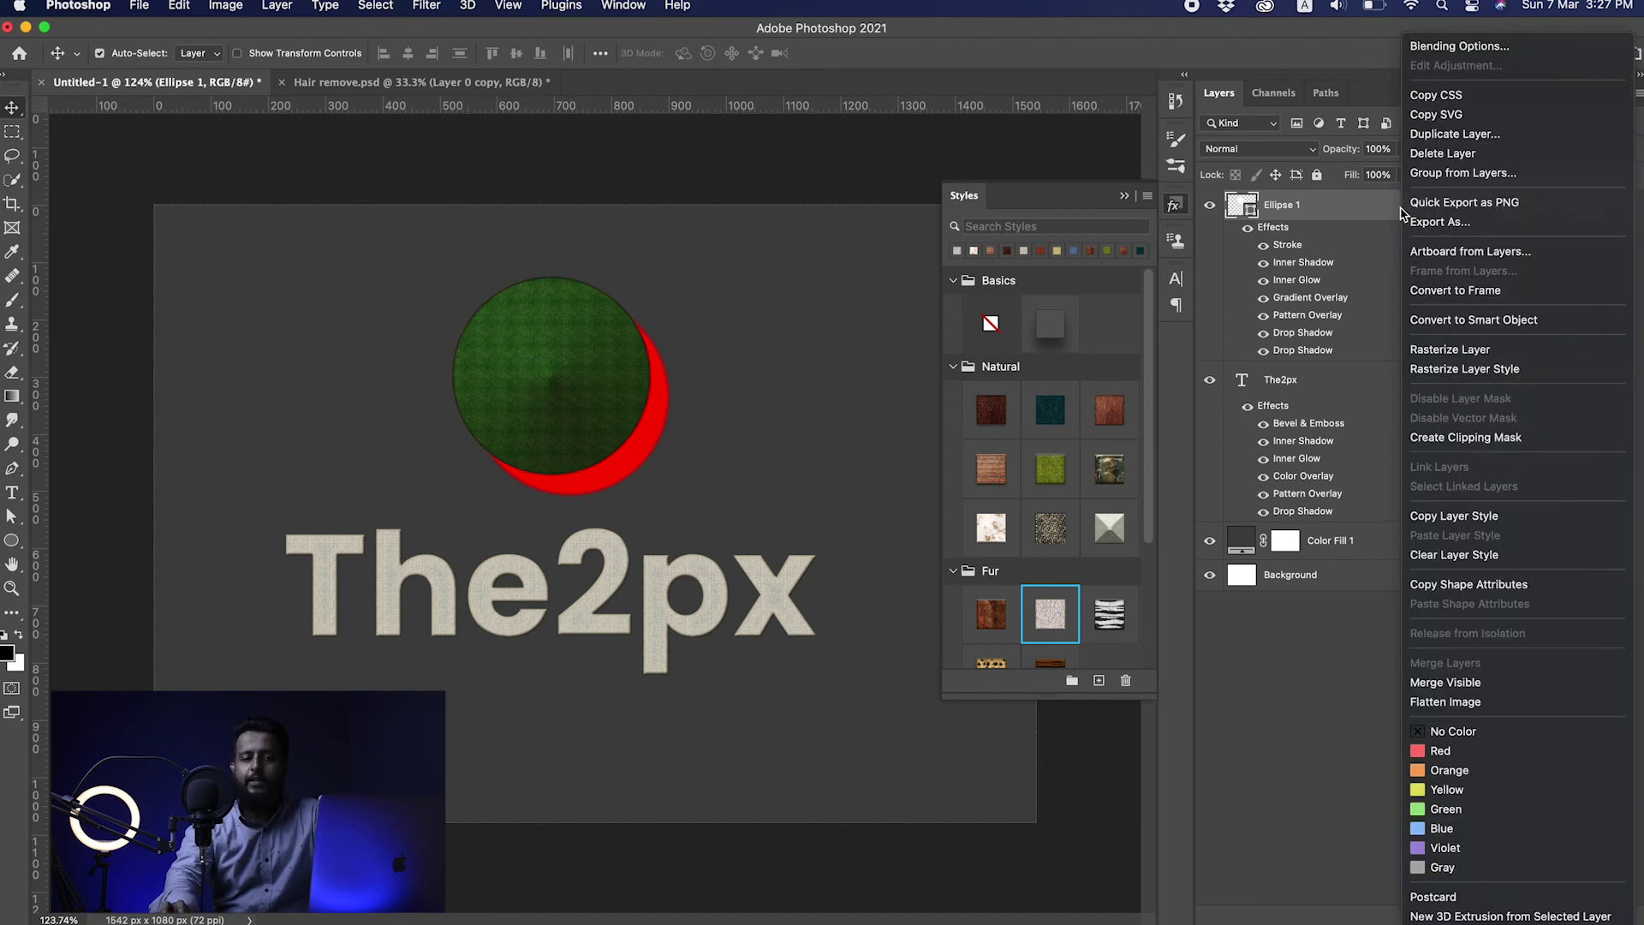
left_click(1466, 516)
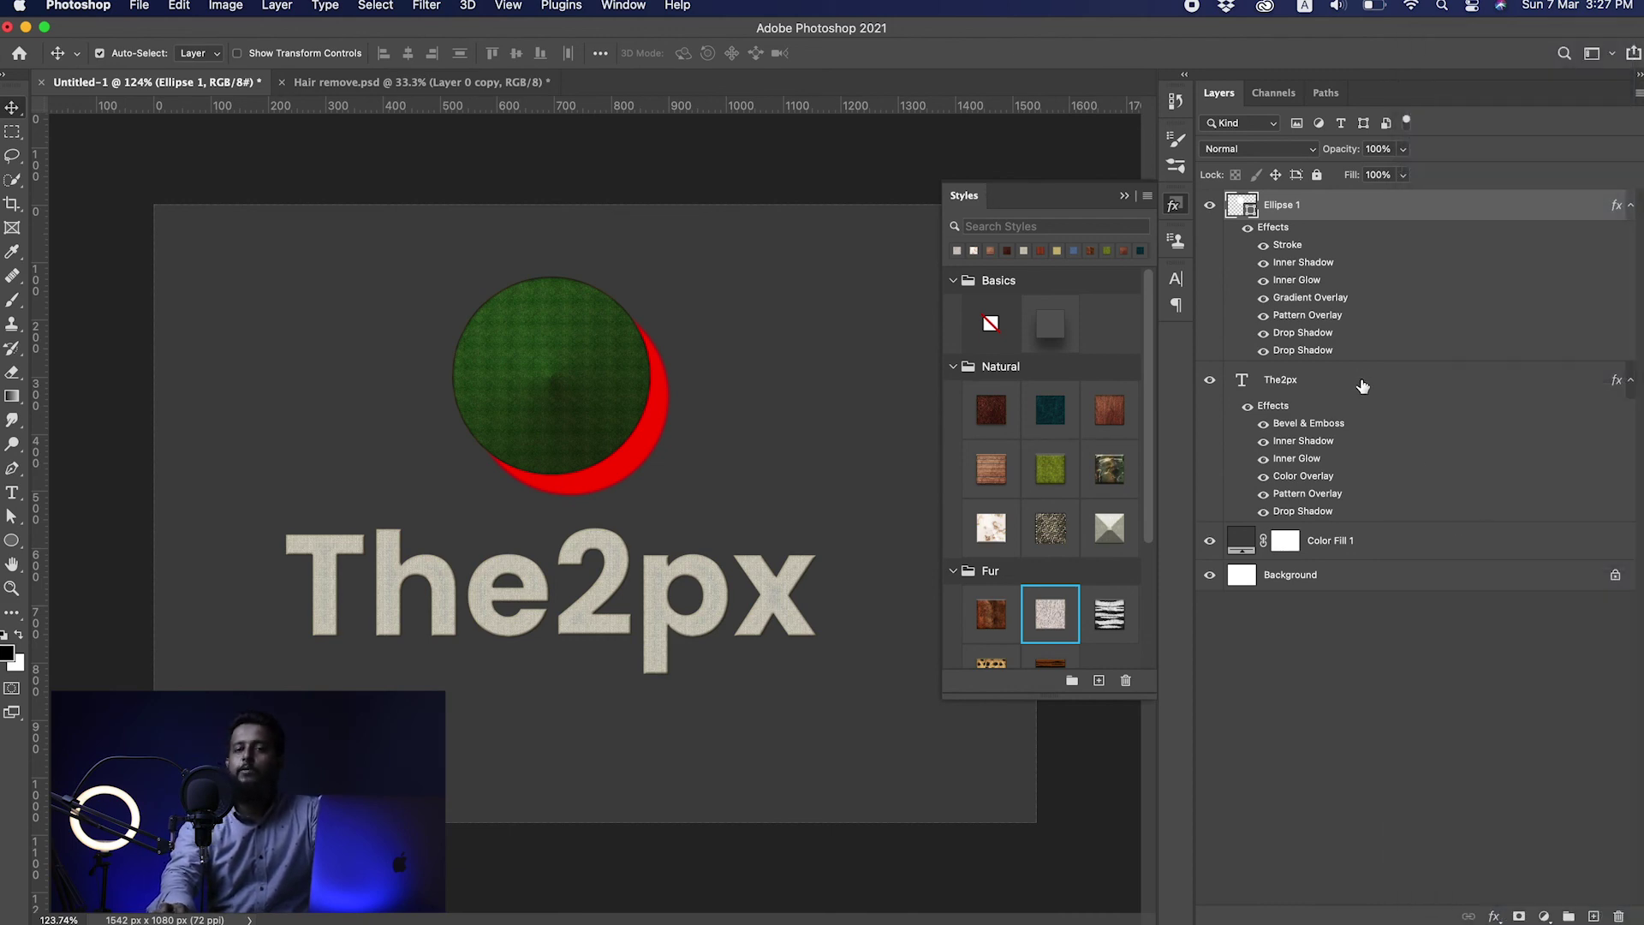
right_click(1363, 384)
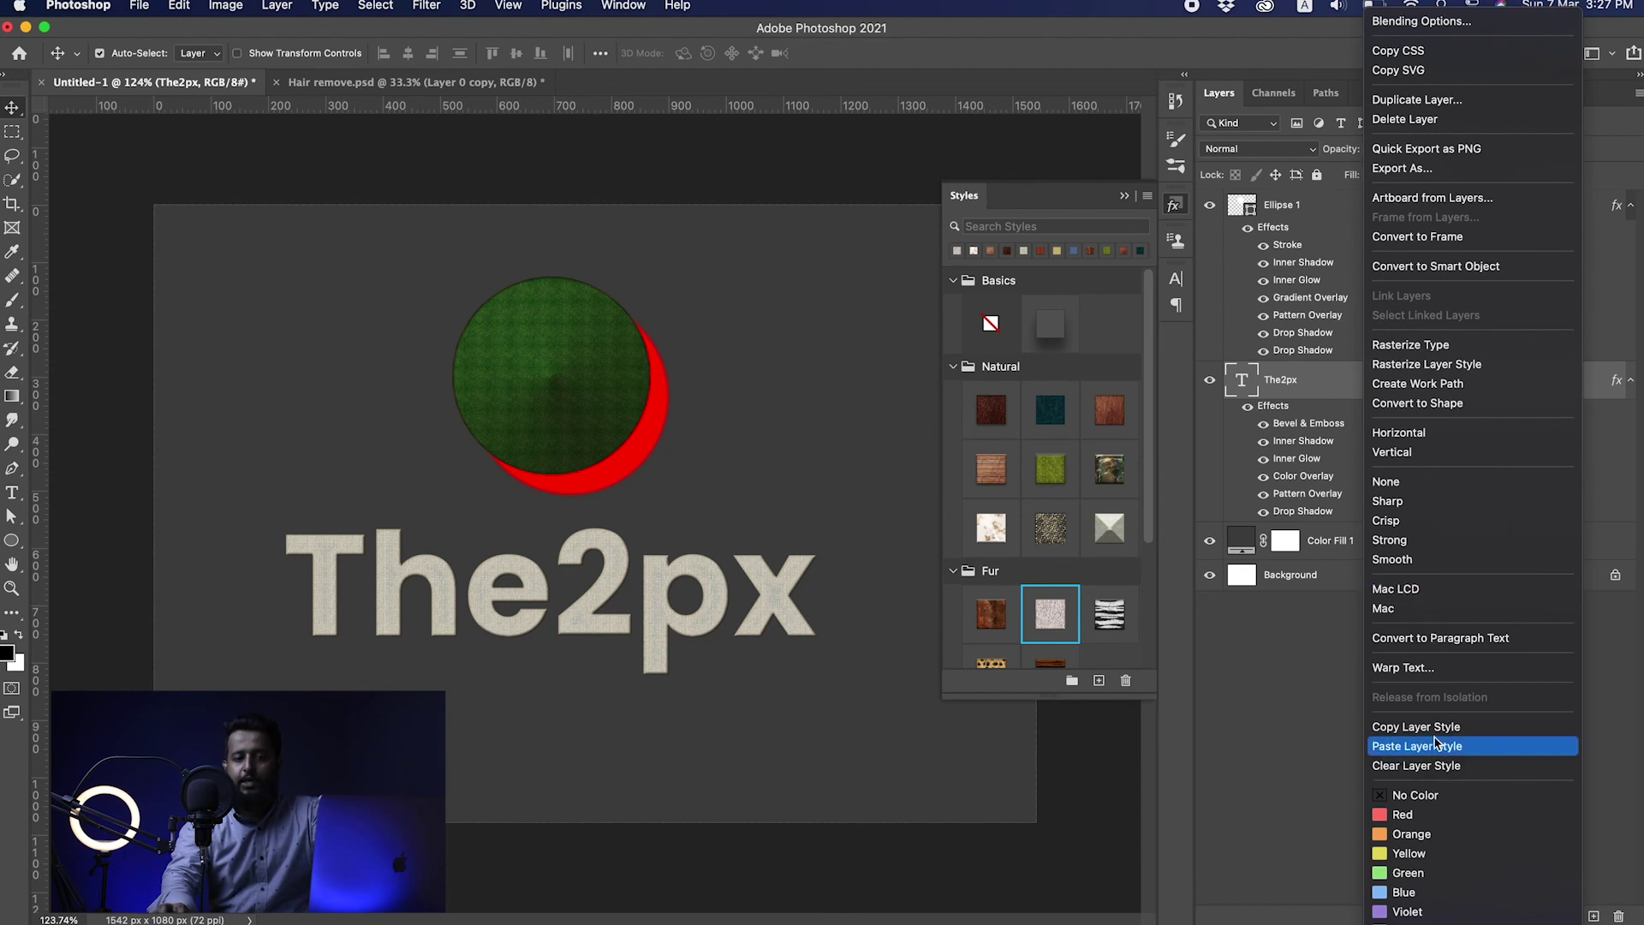
left_click(1436, 748)
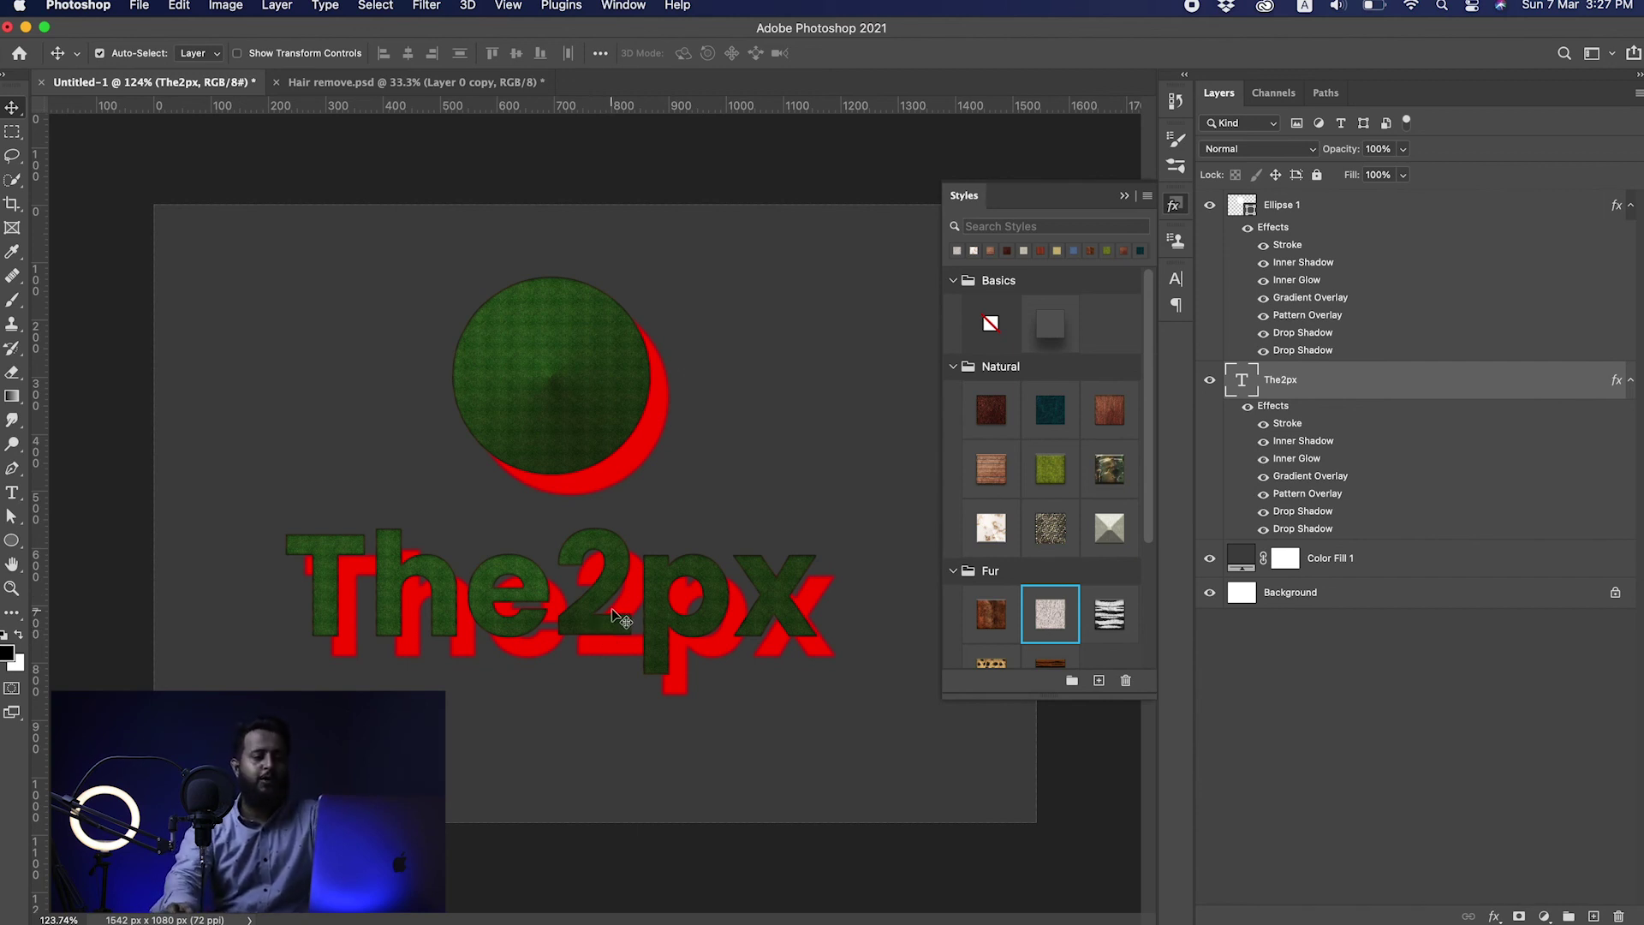
Nudge the The2px text down and delete its layer.
key("shift+Down")
key("shift+Down")
key("shift+Down")
key("Delete")
Draw a black square about 378 px wide and place it below and left of the circle, at about X 157, Y 491 px.
left_click_drag(12, 541, 94, 541)
left_click_drag(228, 503, 441, 704)
key("v")
mouse_move(381, 590)
left_mouse_down()
mouse_move(366, 617)
mouse_move(396, 588)
left_mouse_up()
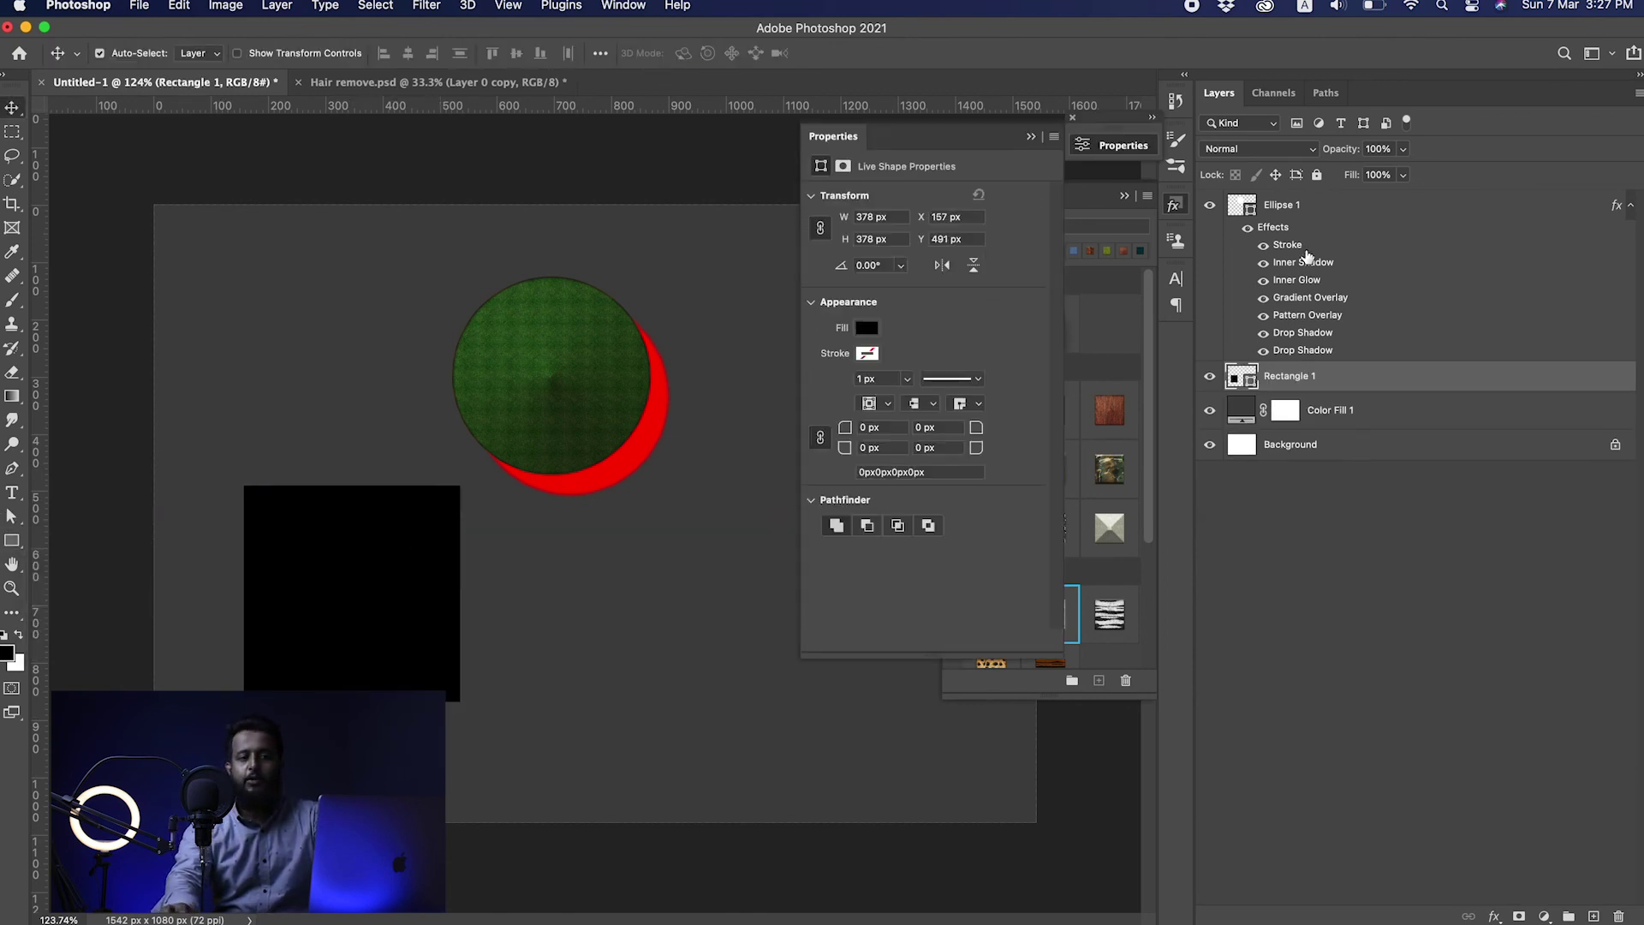
Paste the copied layer style onto Rectangle 1 and move the square to about X 116, Y 471 px.
right_click(1423, 384)
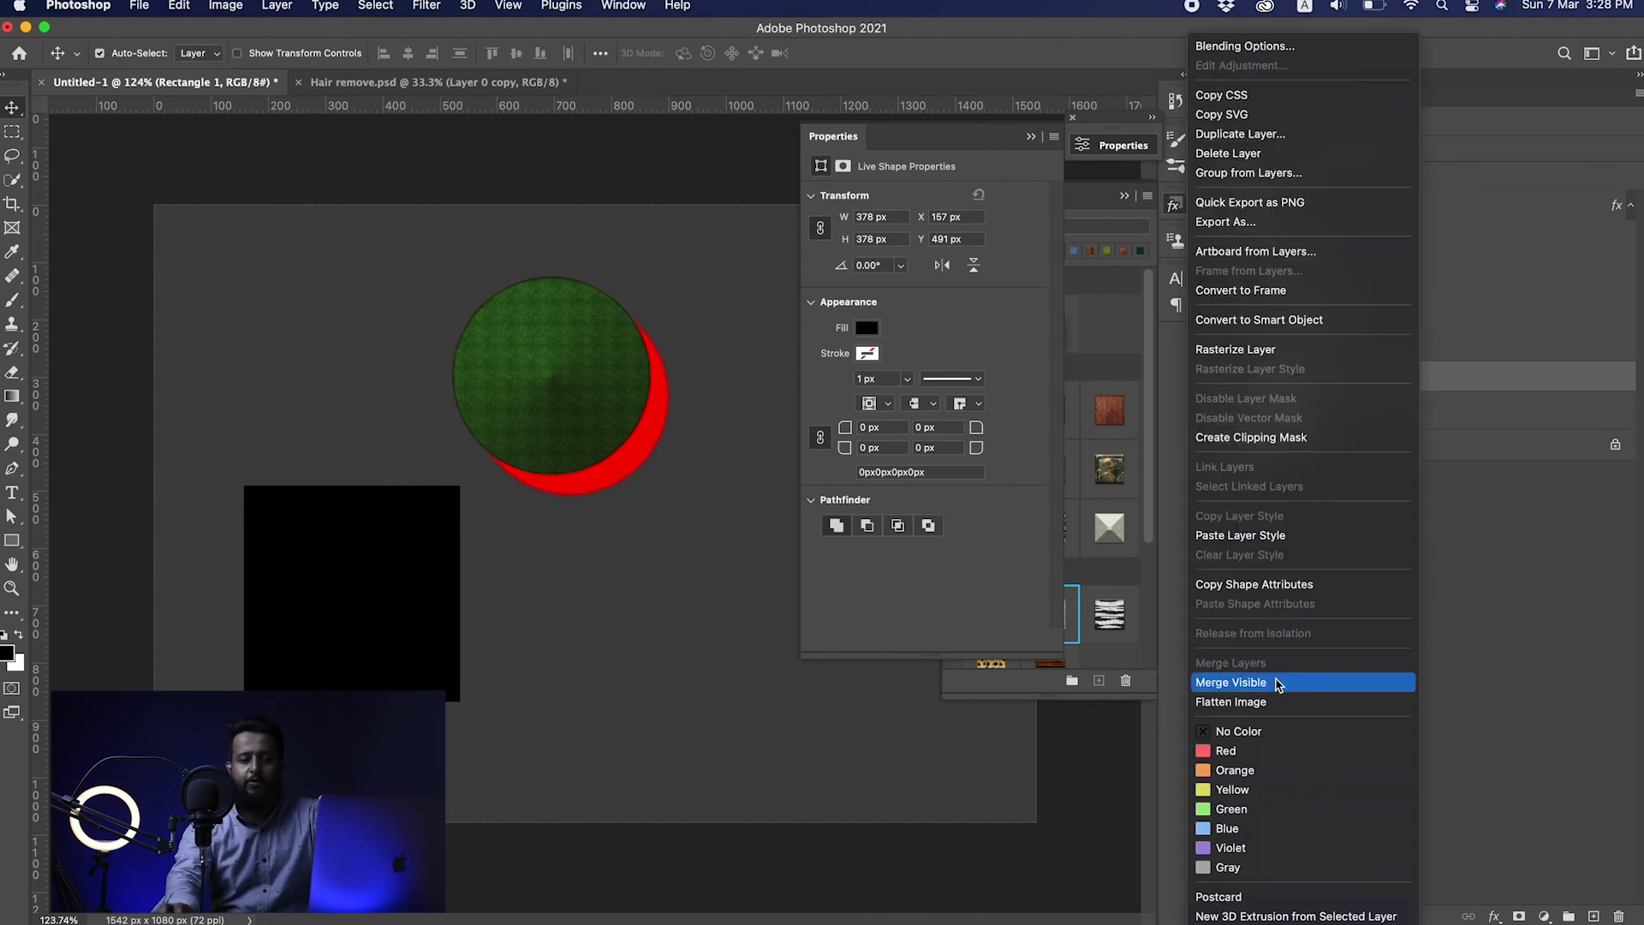
left_click(1258, 536)
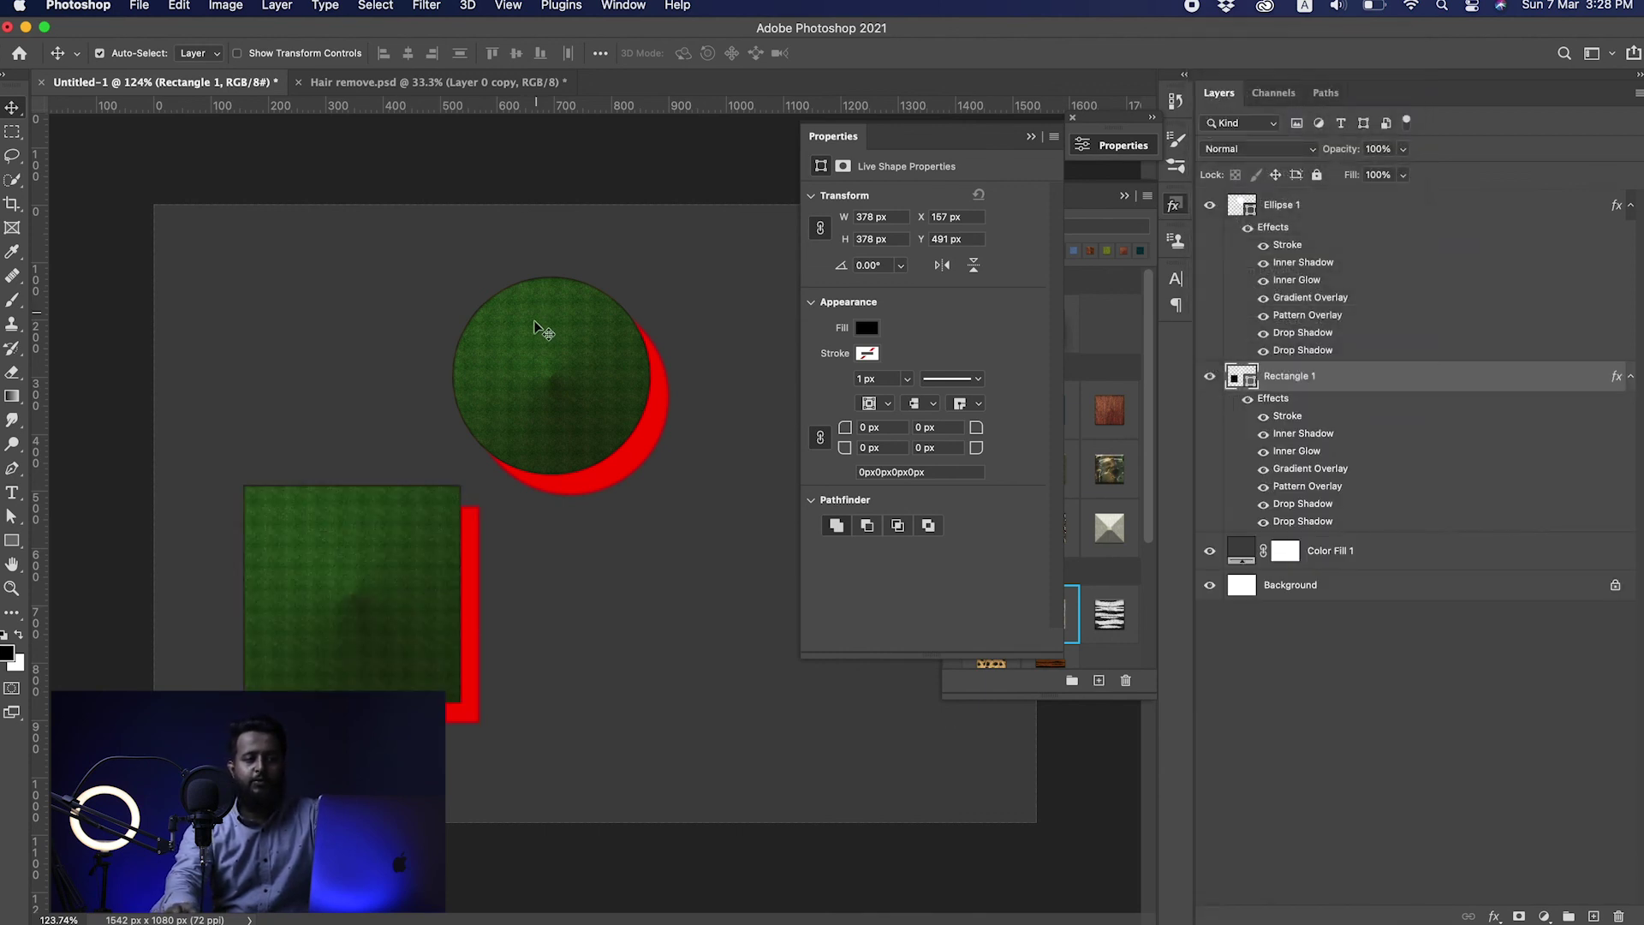
mouse_move(351, 608)
left_mouse_down()
mouse_move(316, 614)
mouse_move(286, 653)
mouse_move(342, 644)
mouse_move(325, 604)
left_mouse_up()
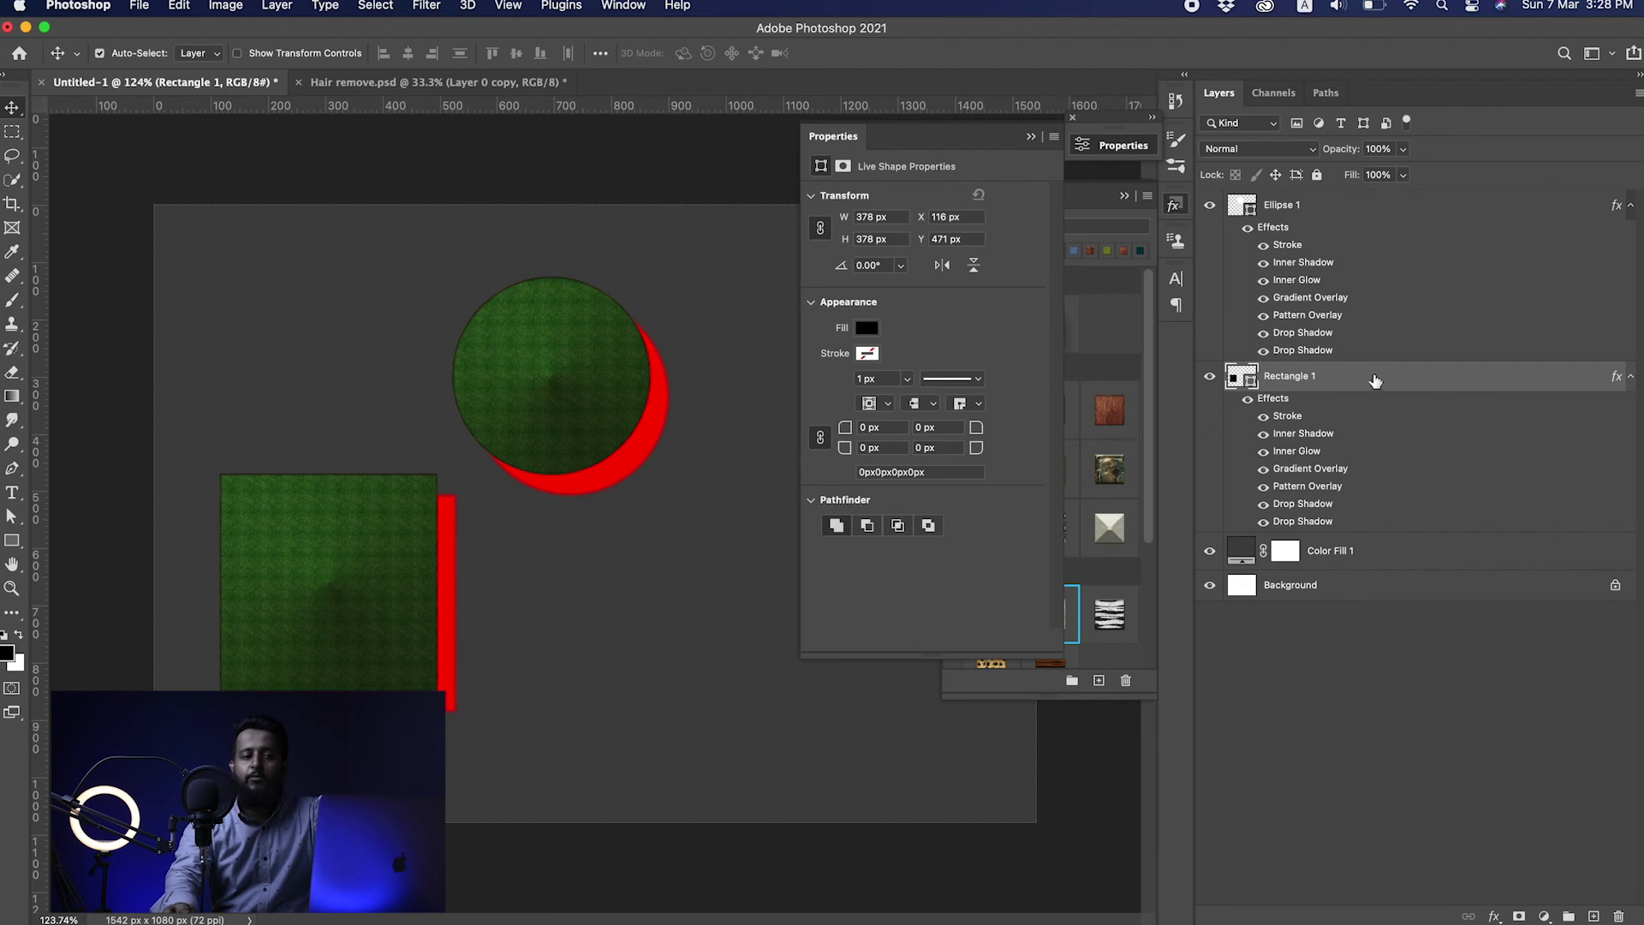
Clear the layer style of Rectangle 1.
right_click(1406, 378)
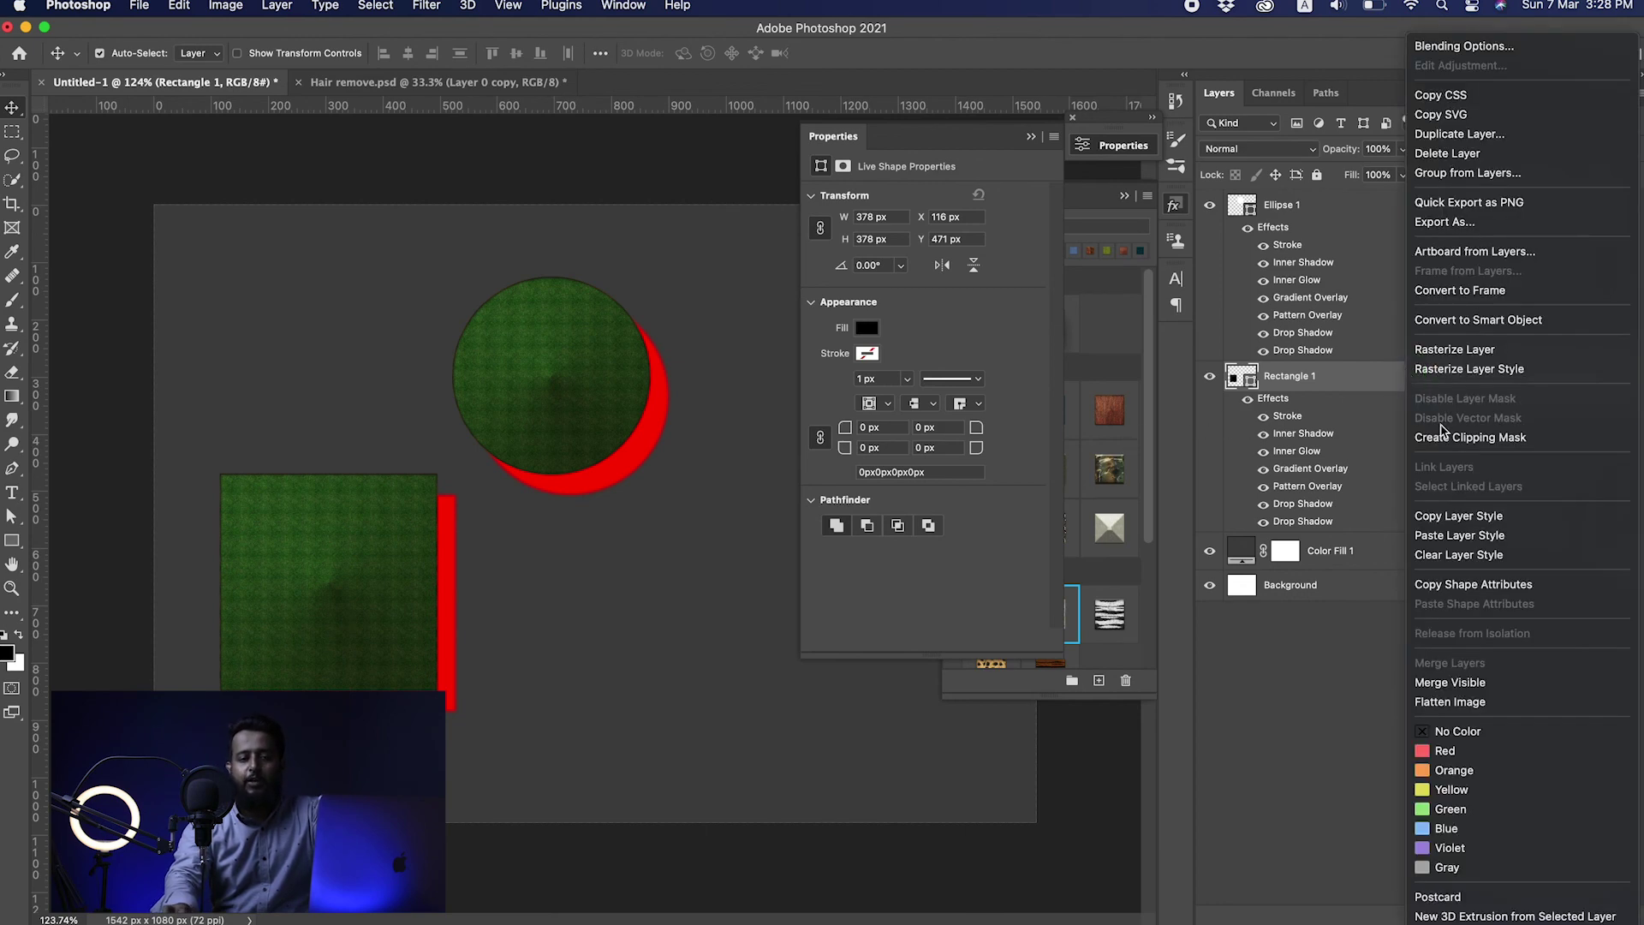
left_click(1471, 555)
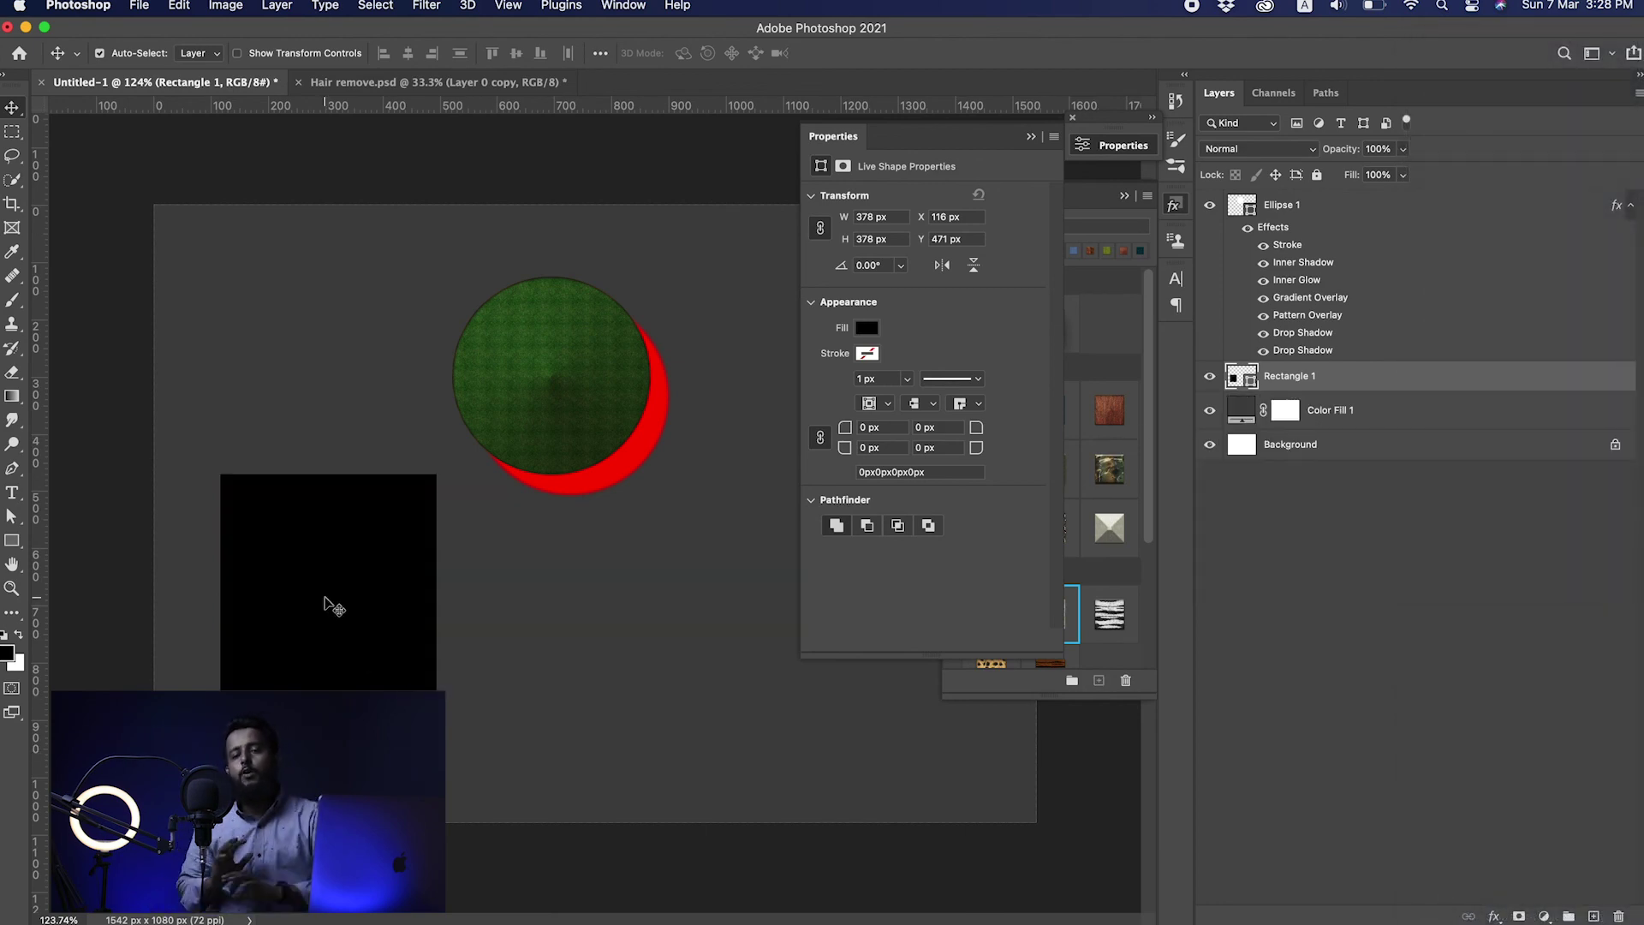